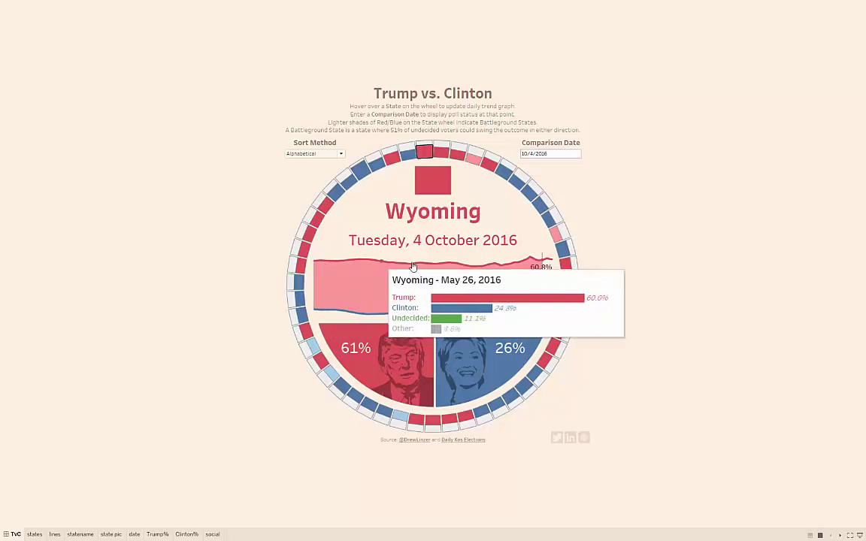
Examine the poll trends and candidate percentages for Wyoming and Arizona on the Trump vs. Clinton dashboard
{"action": "mouse_move", "coordinate": [450, 270]}
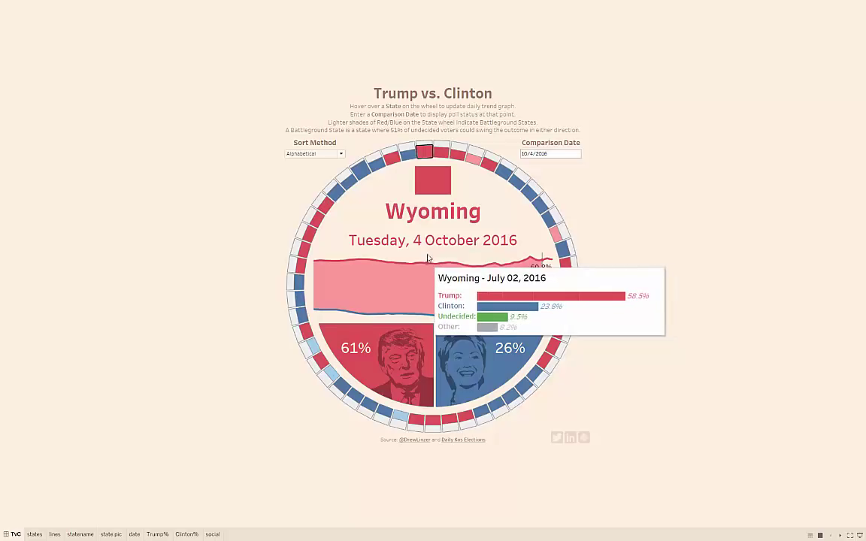
{"action": "mouse_move", "coordinate": [473, 164]}
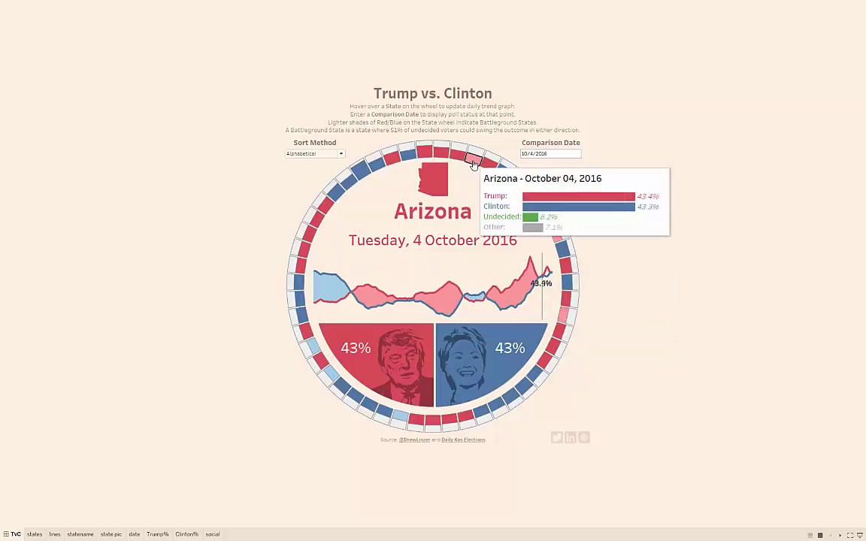
{"action": "mouse_move", "coordinate": [353, 281]}
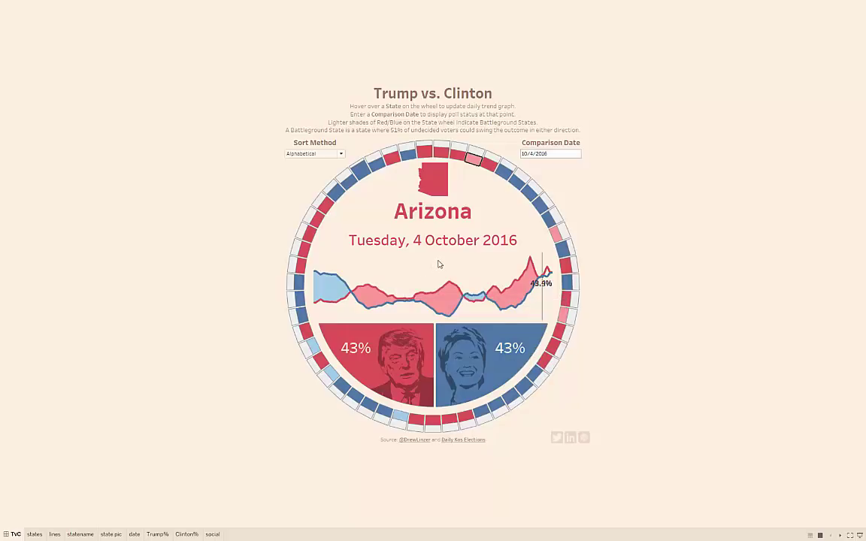
{"action": "mouse_move", "coordinate": [542, 283]}
{"action": "mouse_move", "coordinate": [453, 423]}
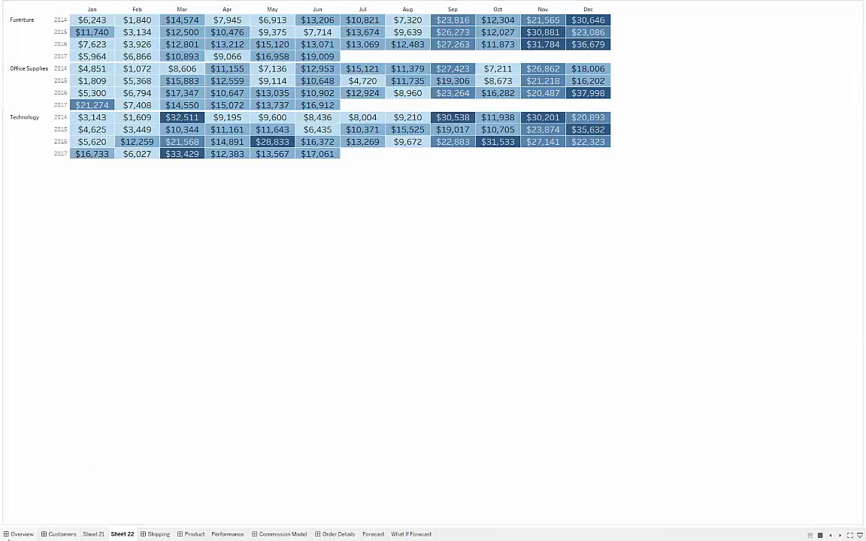
Open the Overview dashboard and filter its sales charts from the map by Washington, Illinois and California in turn
{"action": "left_click", "coordinate": [20, 534]}
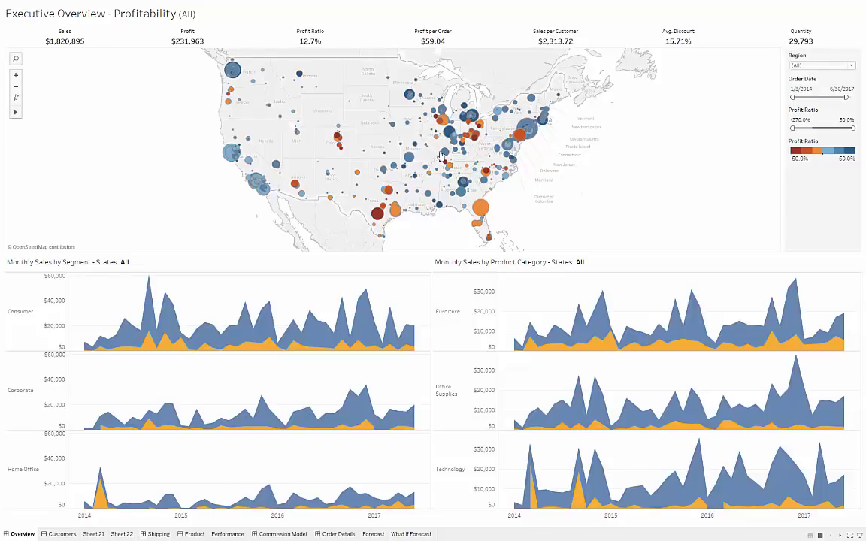
{"action": "mouse_move", "coordinate": [235, 62]}
{"action": "mouse_move", "coordinate": [233, 156]}
{"action": "mouse_move", "coordinate": [392, 223]}
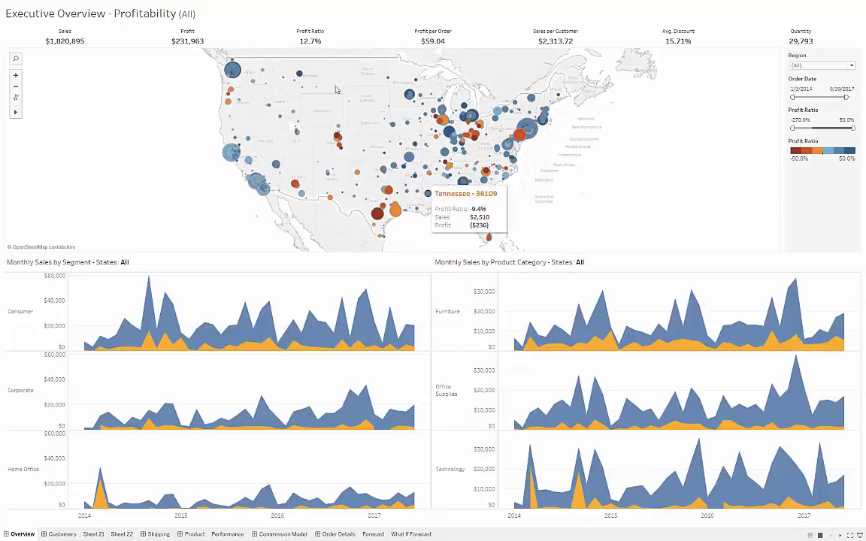
{"action": "left_click", "coordinate": [237, 71]}
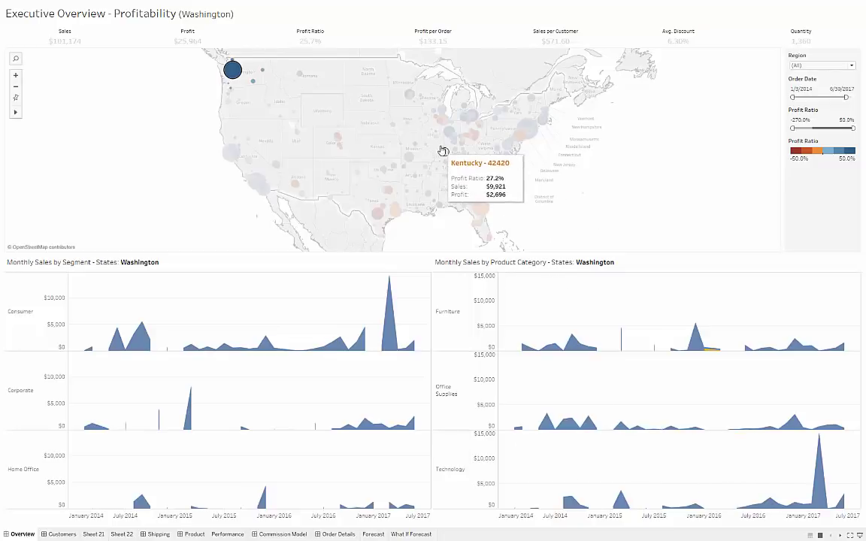
{"action": "left_click", "coordinate": [435, 140]}
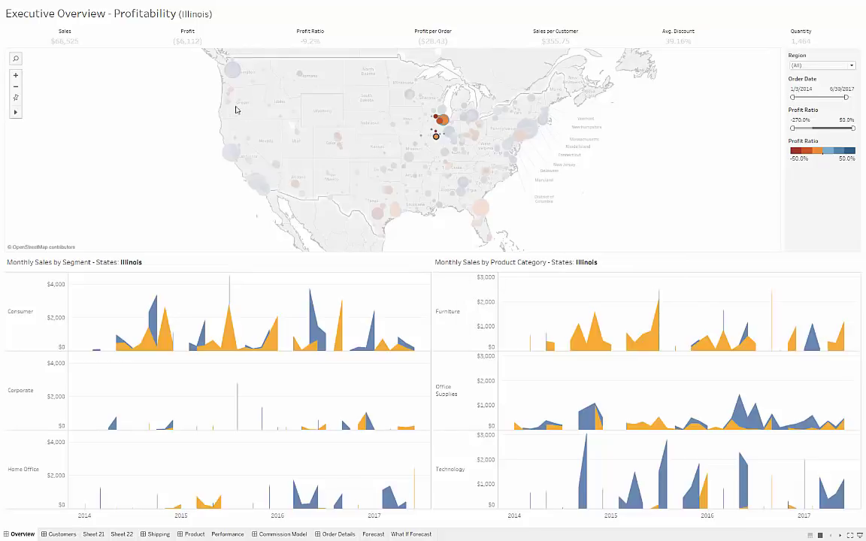
{"action": "left_click", "coordinate": [230, 154]}
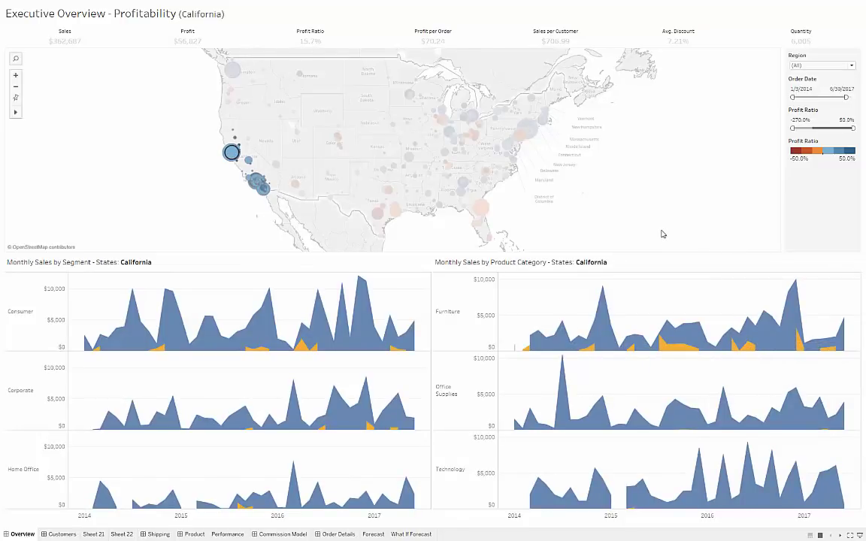
Open the Customers dashboard, filter it to the Central region by its Profit Ratio bar, and inspect individual customers in the scatter plot
{"action": "left_click", "coordinate": [62, 535]}
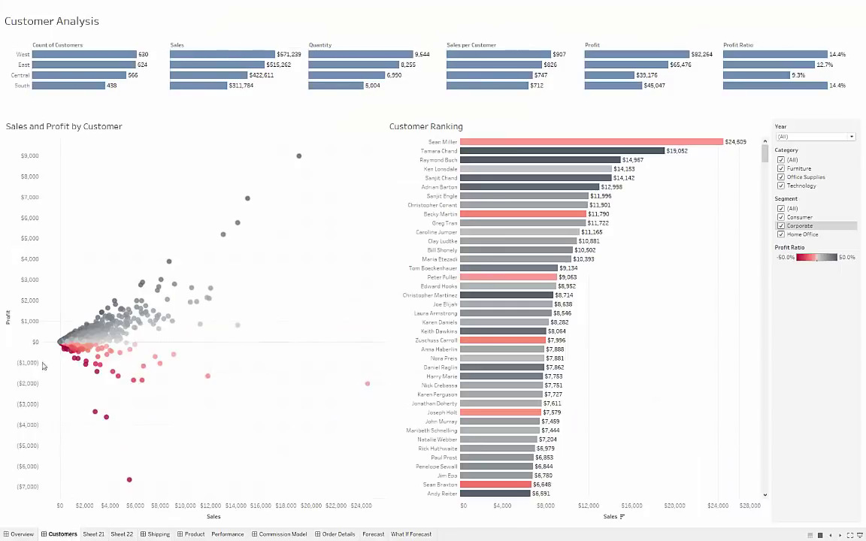
{"action": "mouse_move", "coordinate": [113, 57]}
{"action": "mouse_move", "coordinate": [761, 77]}
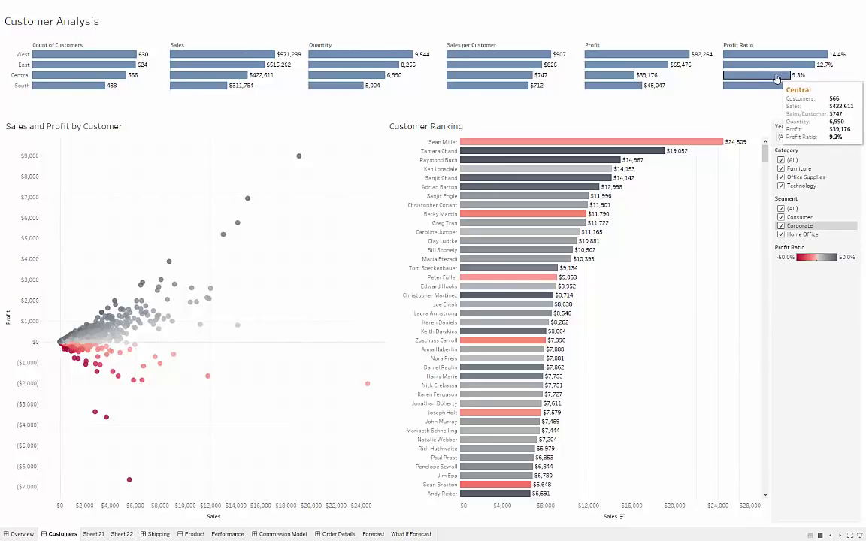
{"action": "left_click", "coordinate": [776, 76]}
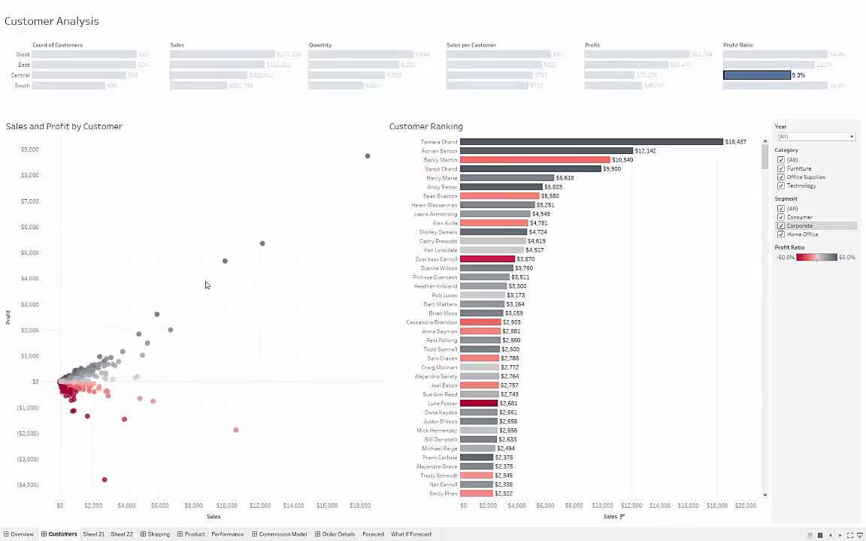
{"action": "mouse_move", "coordinate": [368, 159]}
{"action": "mouse_move", "coordinate": [236, 434]}
Compare the plain monthly sales and profit table in Sheet 21 with the color-shaded sales table in Sheet 22
{"action": "left_click", "coordinate": [94, 533]}
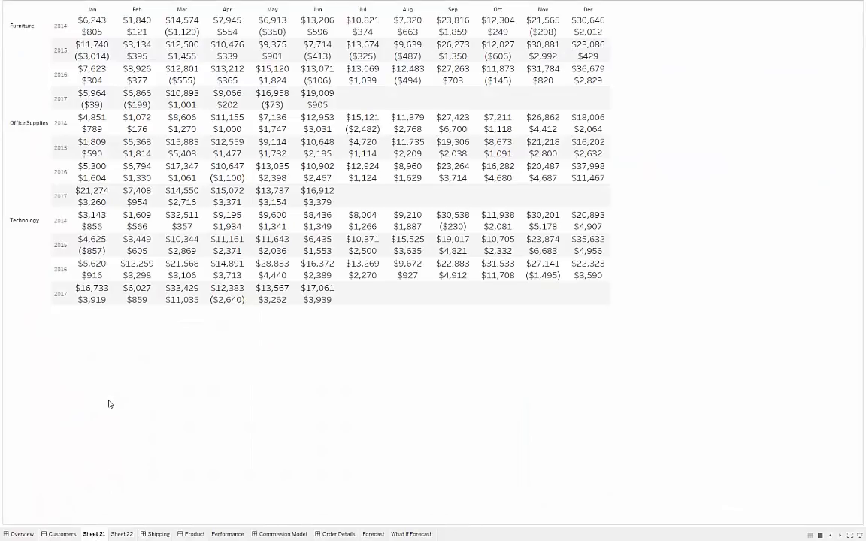
{"action": "mouse_move", "coordinate": [90, 26]}
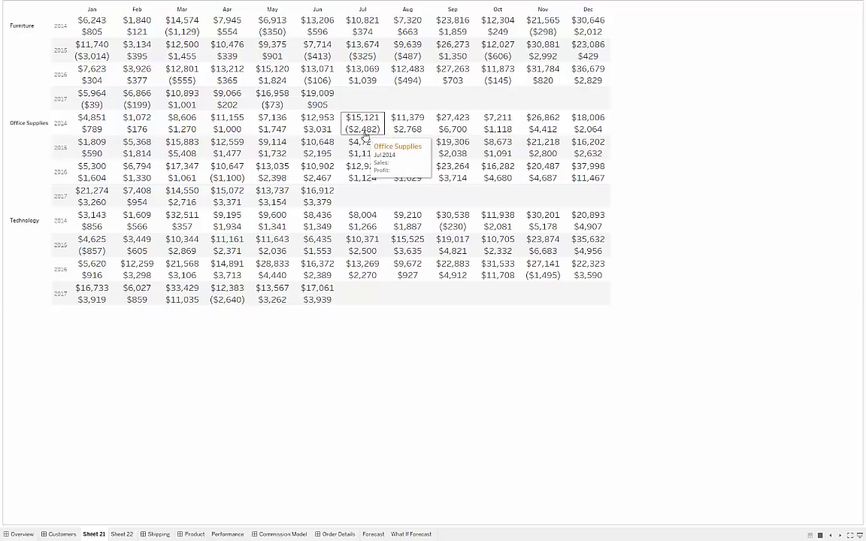
{"action": "mouse_move", "coordinate": [449, 228]}
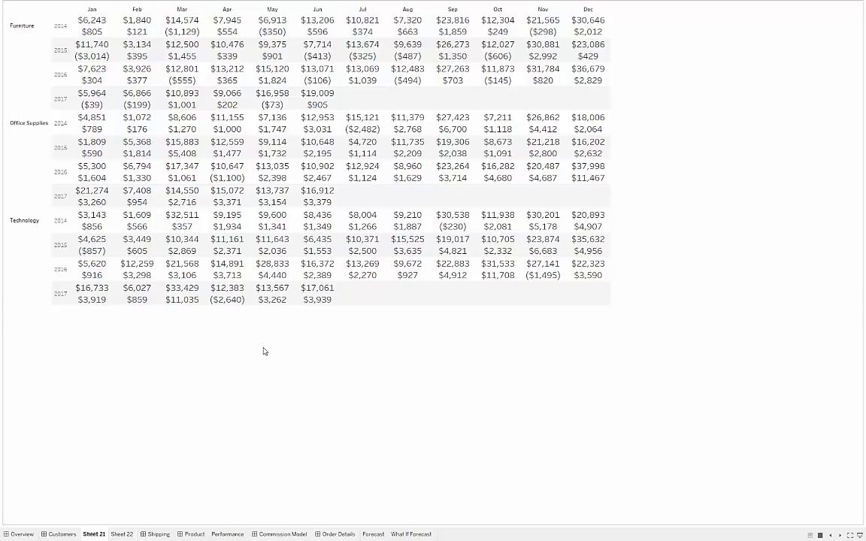
{"action": "mouse_move", "coordinate": [89, 305]}
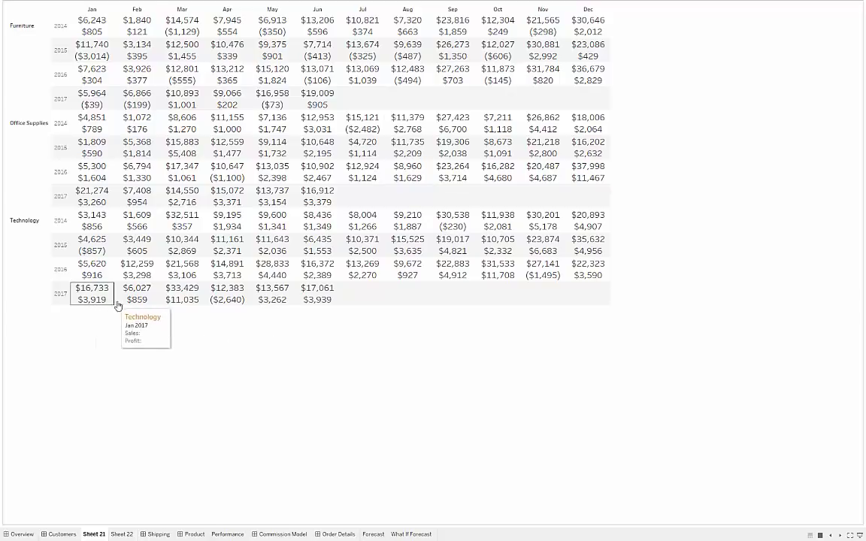
{"action": "left_click", "coordinate": [123, 534]}
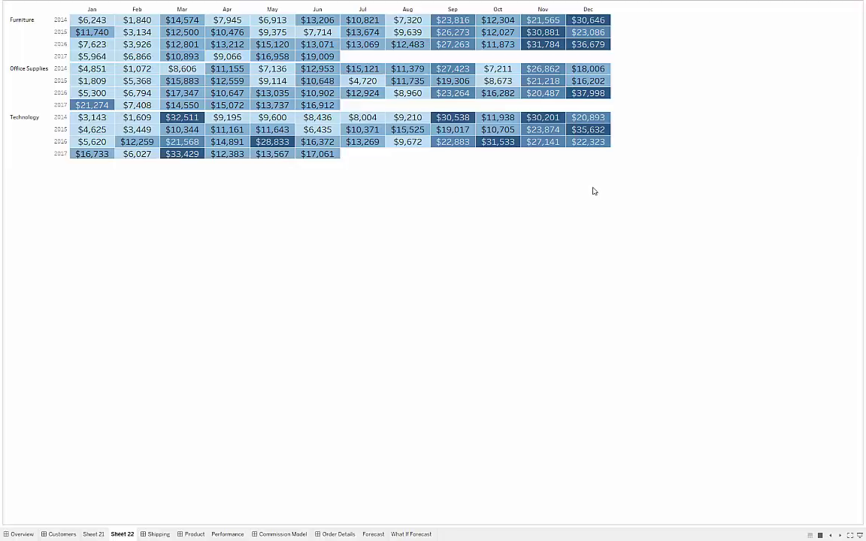
{"action": "mouse_move", "coordinate": [454, 155]}
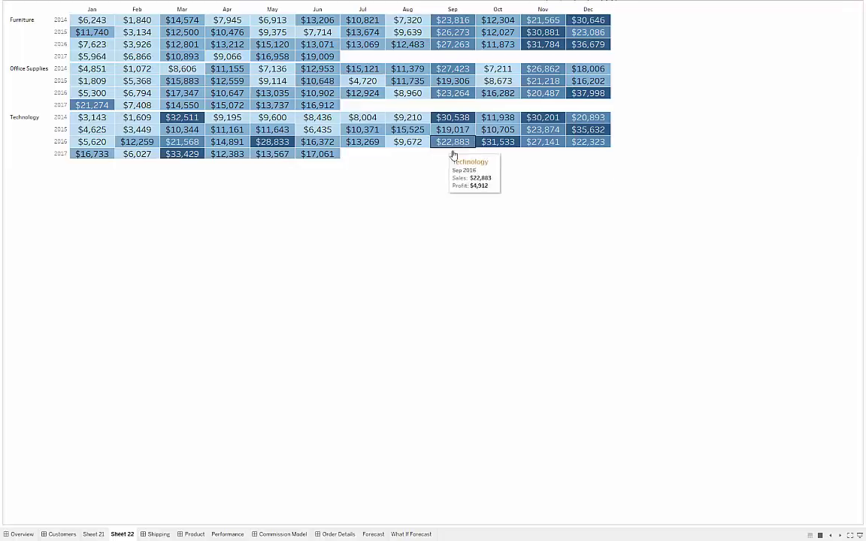
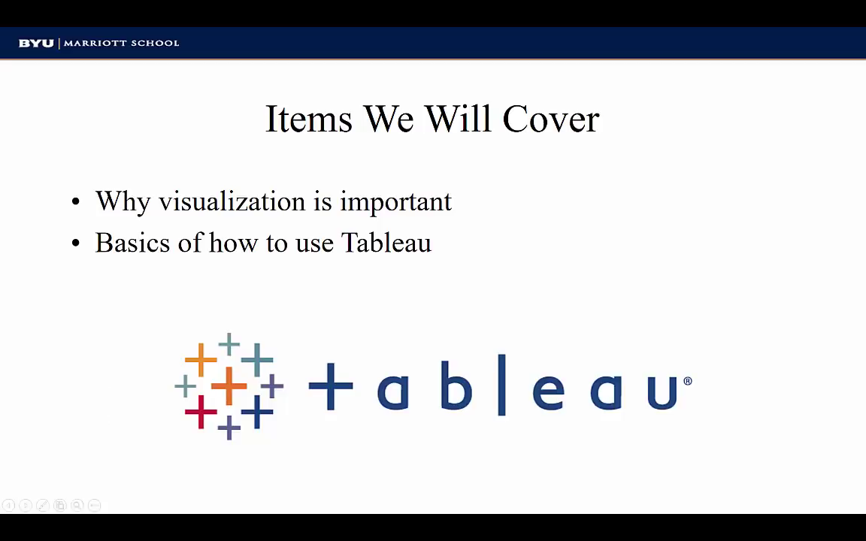
Switch to the Tableau start page and connect to the Global Superstore Excel workbook
{"action": "key", "text": "alt+Tab"}
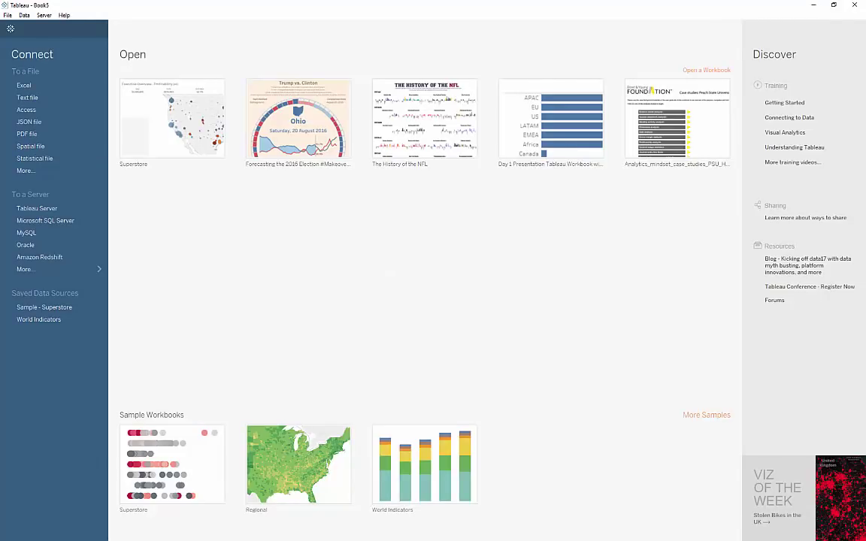
{"action": "key", "text": "alt+Tab"}
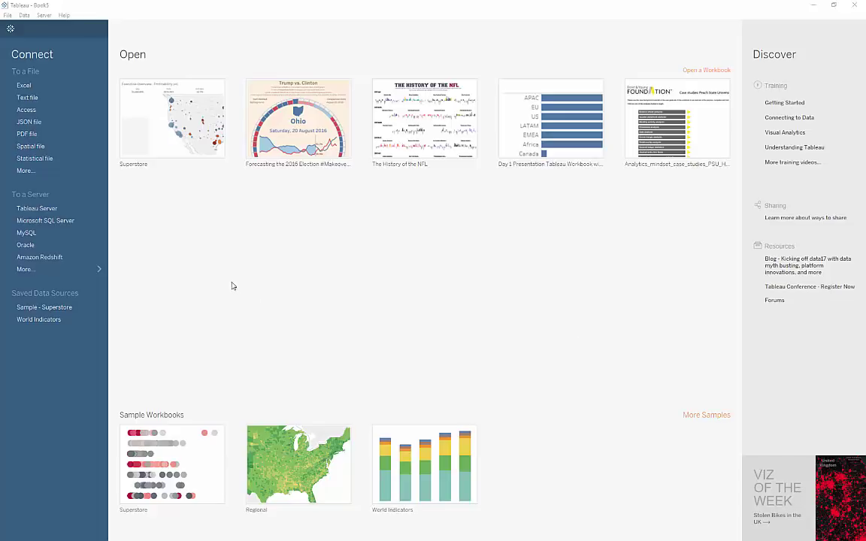
{"action": "left_click", "coordinate": [29, 86]}
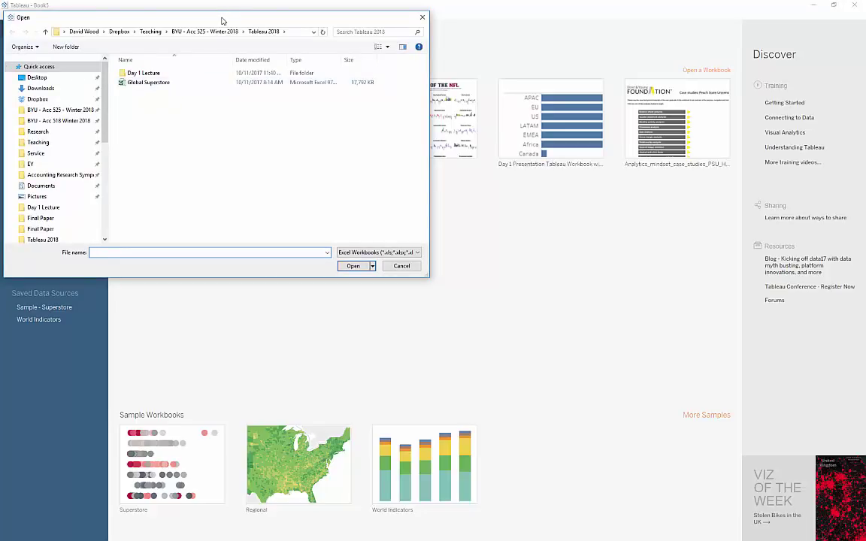
{"action": "left_click", "coordinate": [152, 84]}
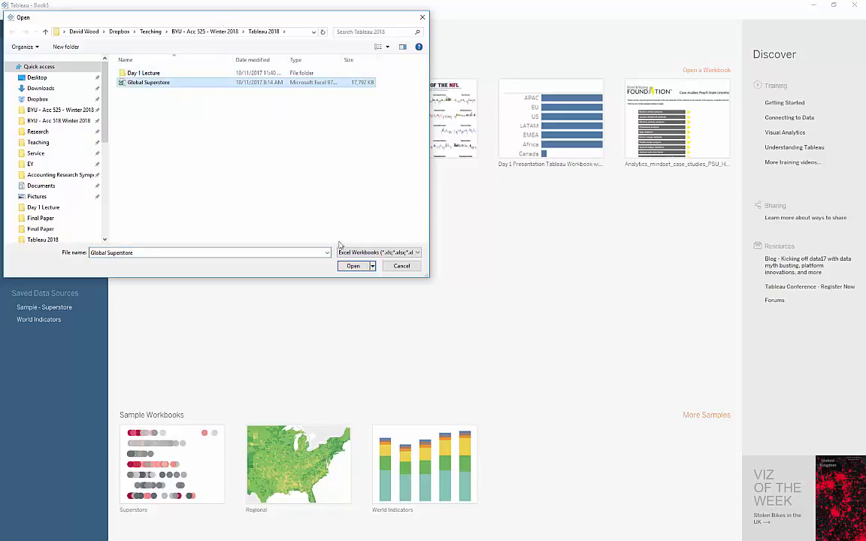
{"action": "left_click", "coordinate": [353, 266]}
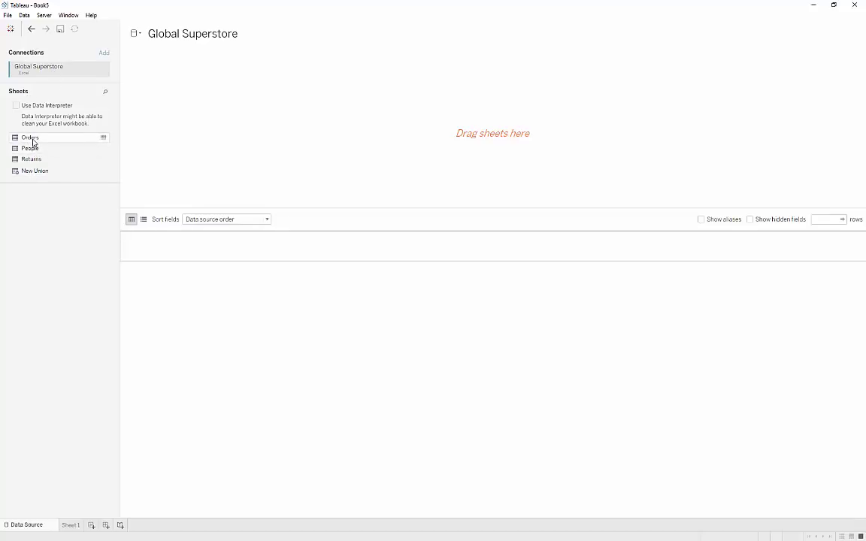
Add the Orders sheet to the data source canvas and look over its rows and columns
{"action": "left_click_drag", "start_coordinate": [32, 142], "coordinate": [287, 117]}
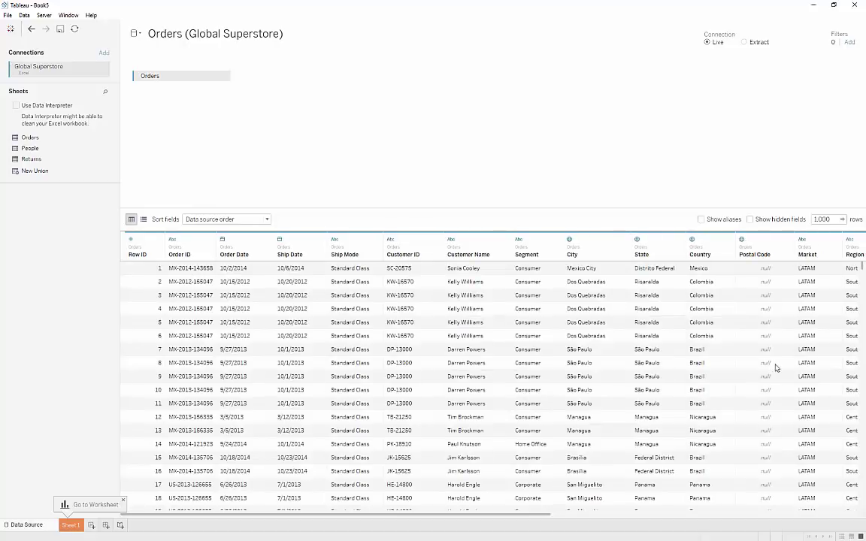
{"action": "mouse_move", "coordinate": [862, 266]}
{"action": "left_mouse_down"}
{"action": "mouse_move", "coordinate": [863, 517]}
{"action": "mouse_move", "coordinate": [856, 254]}
{"action": "left_mouse_up"}
{"action": "left_click_drag", "start_coordinate": [348, 517], "coordinate": [319, 512]}
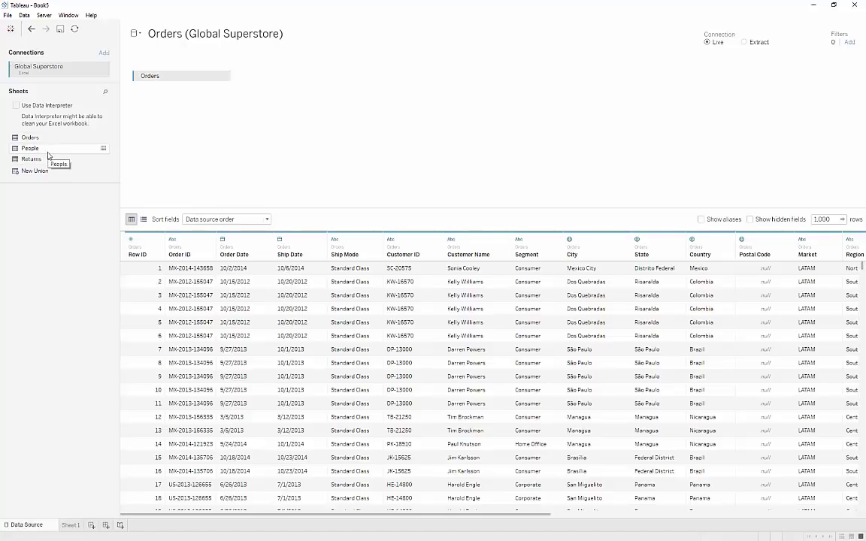
Join the People sheet to Orders with an inner join on Region and review the join types
{"action": "left_click_drag", "start_coordinate": [57, 150], "coordinate": [323, 93]}
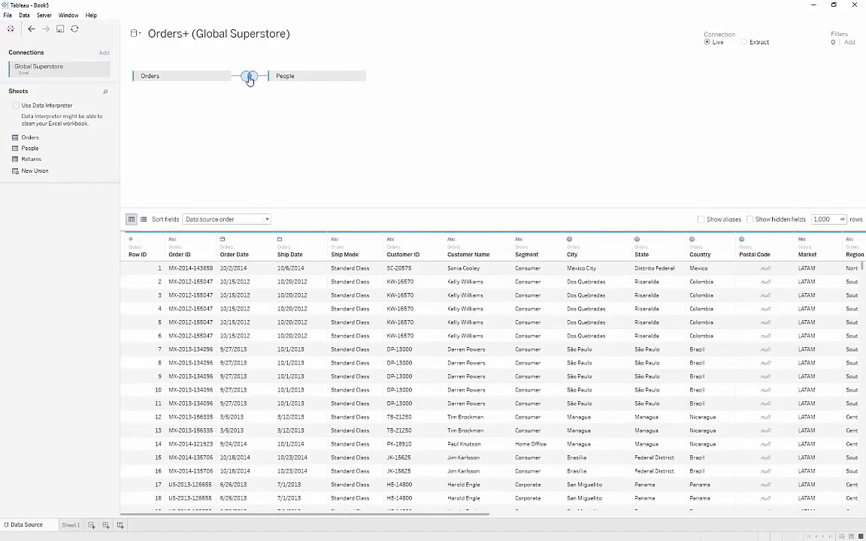
{"action": "left_click", "coordinate": [249, 78]}
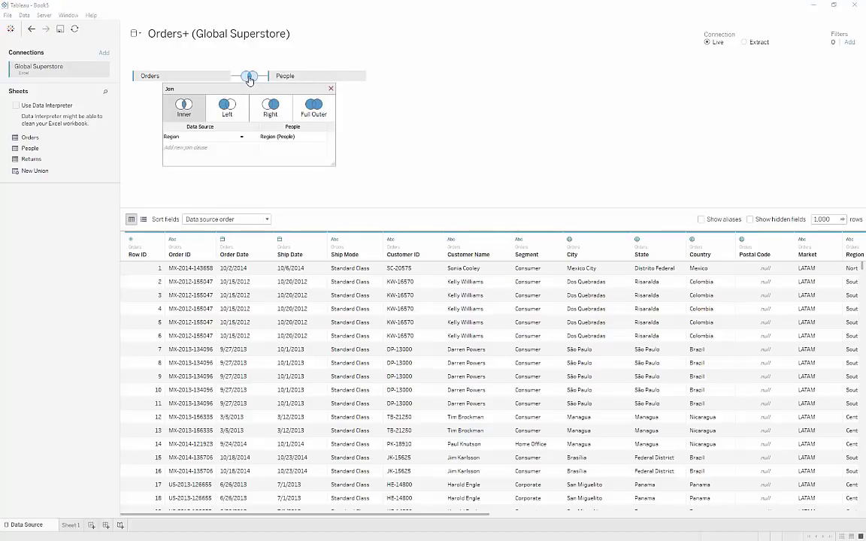
{"action": "left_click", "coordinate": [222, 112]}
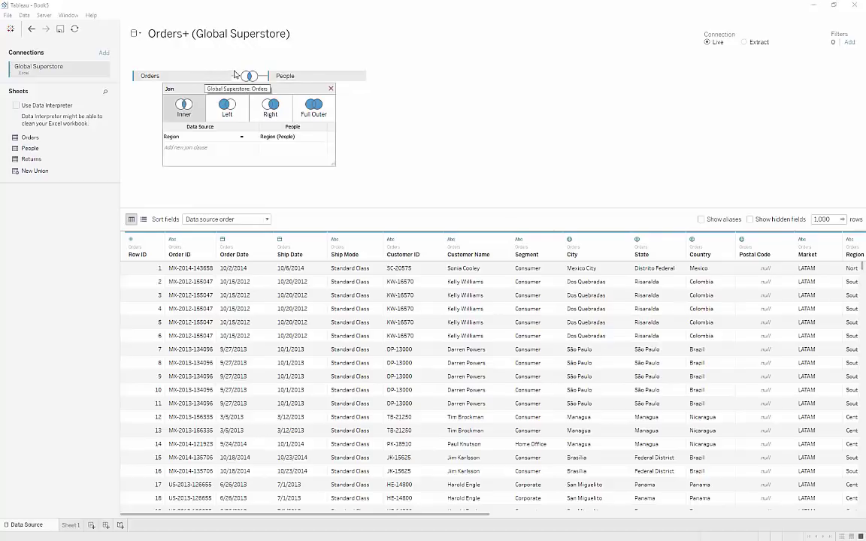
{"action": "left_click", "coordinate": [331, 88]}
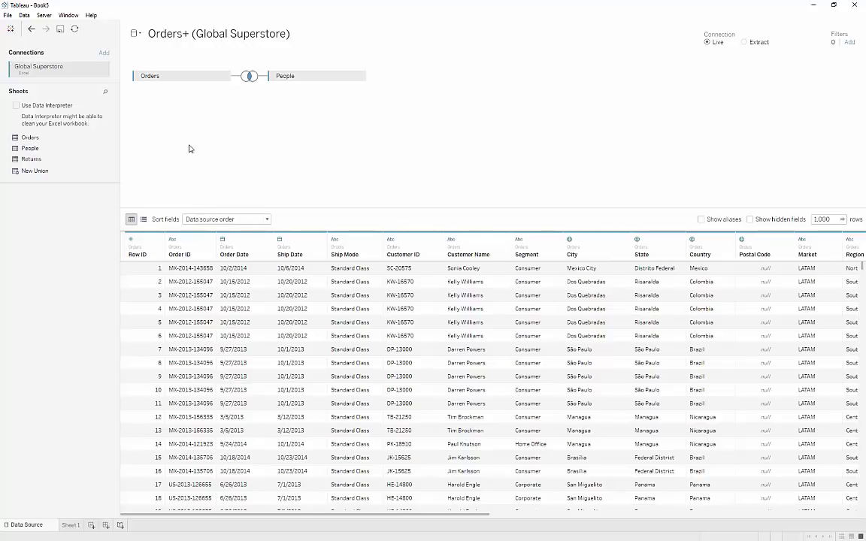
Look over the workbook save options by choosing the Tableau Packaged Workbook (*.twbx) type, and leave without saving
{"action": "left_click", "coordinate": [8, 15]}
{"action": "left_click", "coordinate": [27, 70]}
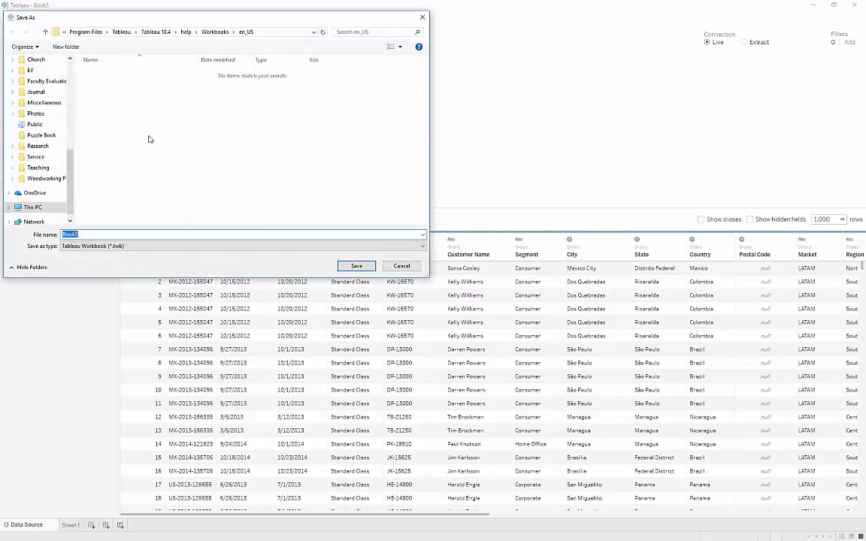
{"action": "left_click_drag", "start_coordinate": [196, 21], "coordinate": [236, 26]}
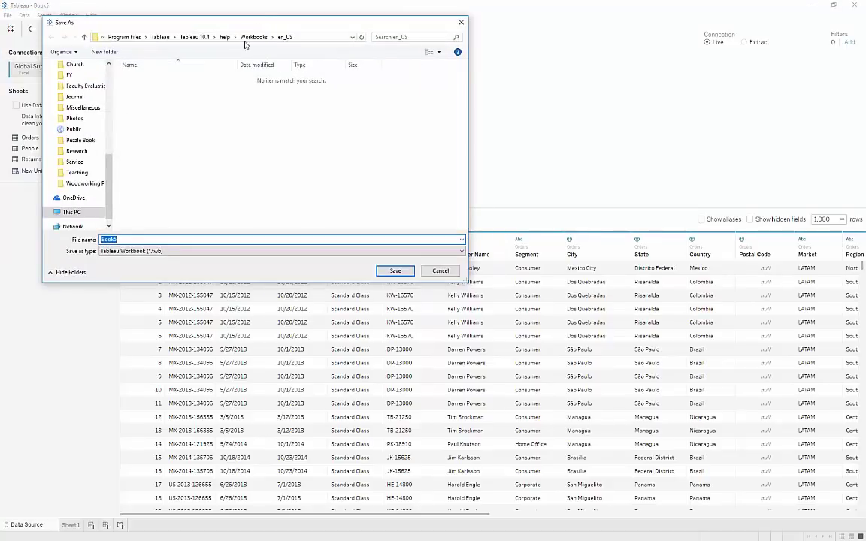
{"action": "left_click", "coordinate": [165, 251]}
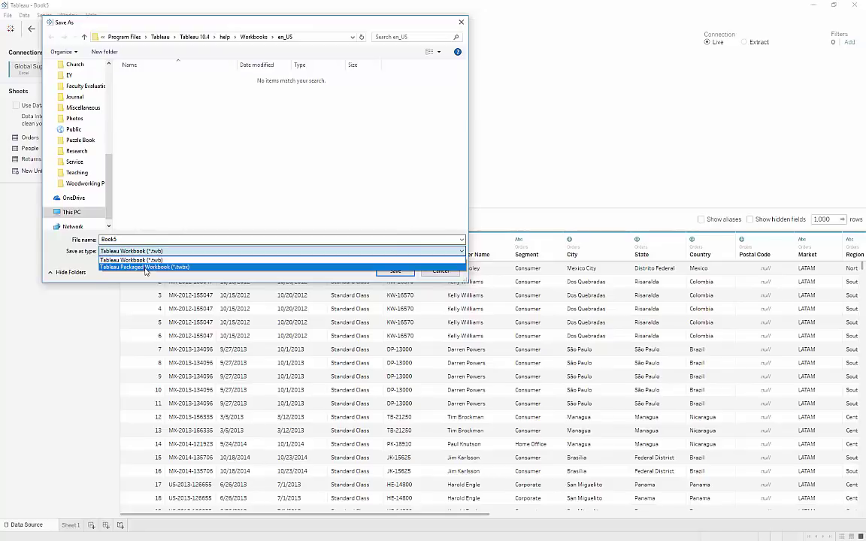
{"action": "left_click", "coordinate": [140, 266]}
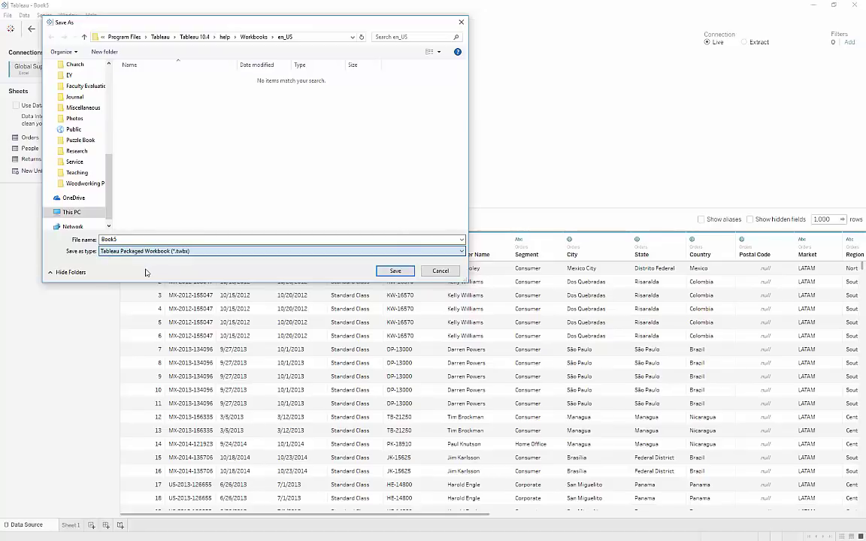
{"action": "double_click", "coordinate": [130, 238]}
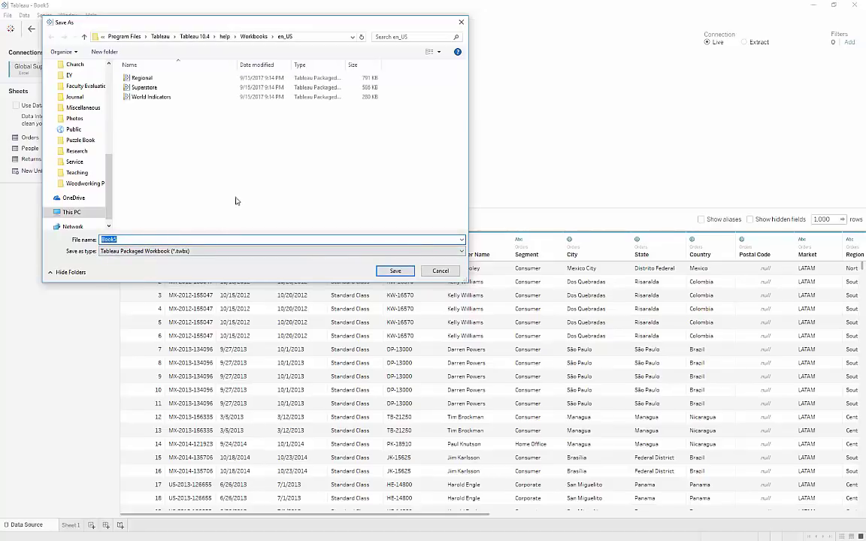
{"action": "left_click", "coordinate": [440, 271]}
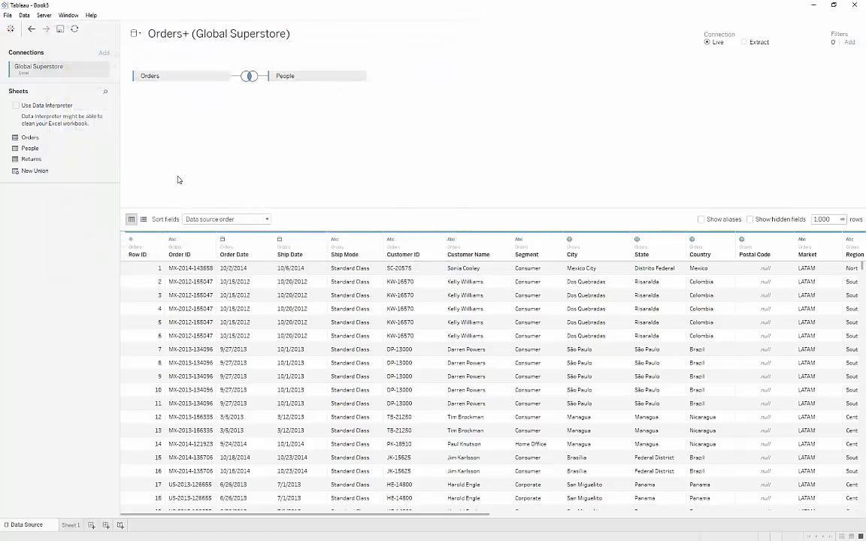
Open the Sheet 1 worksheet
{"action": "left_click", "coordinate": [70, 526]}
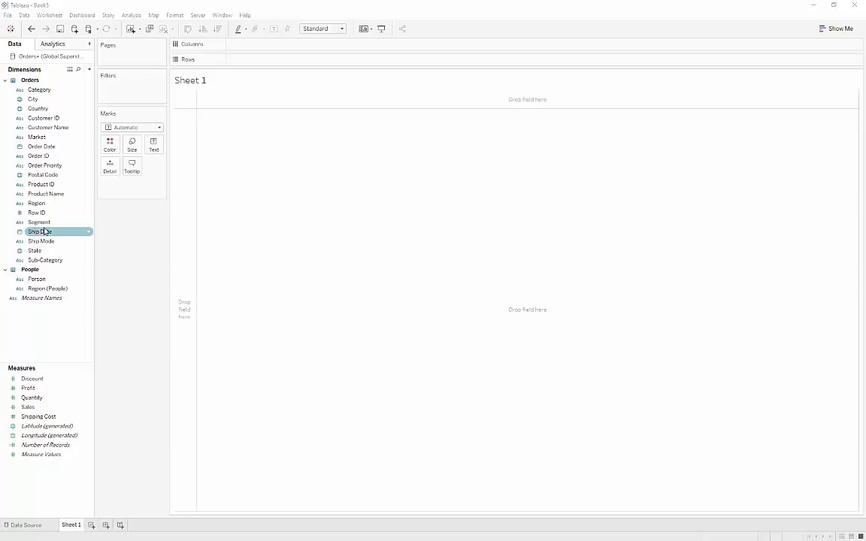
{"action": "left_click", "coordinate": [84, 90]}
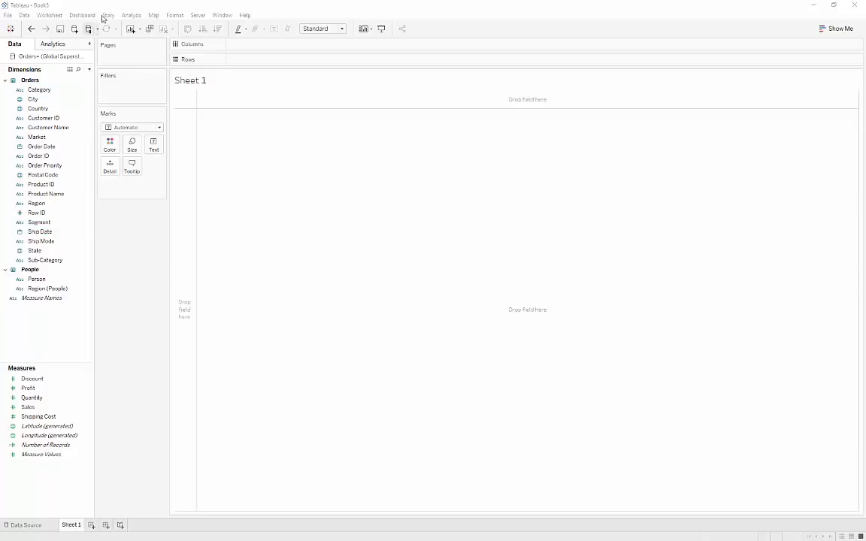
Hide and restore the side bar, and remove the Marks card and bring it back by resetting the cards
{"action": "left_click", "coordinate": [222, 15]}
{"action": "left_click", "coordinate": [236, 64]}
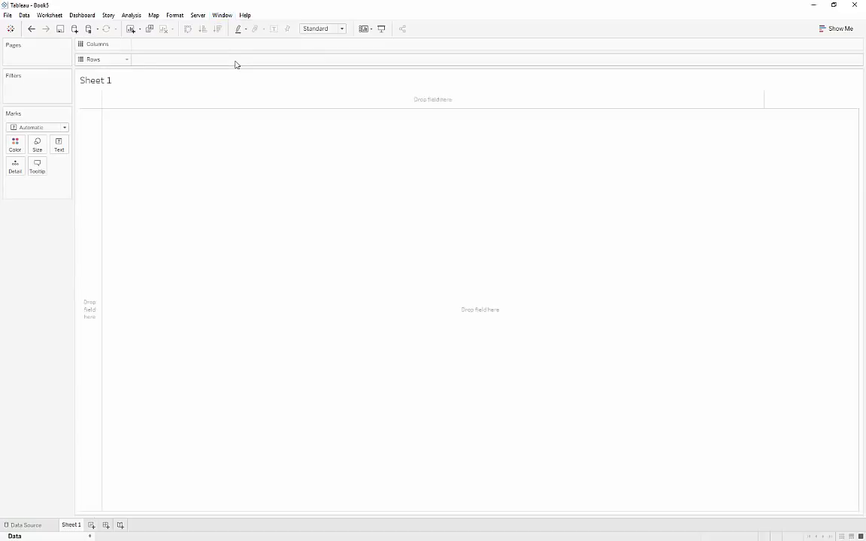
{"action": "left_click", "coordinate": [220, 15]}
{"action": "left_click", "coordinate": [234, 62]}
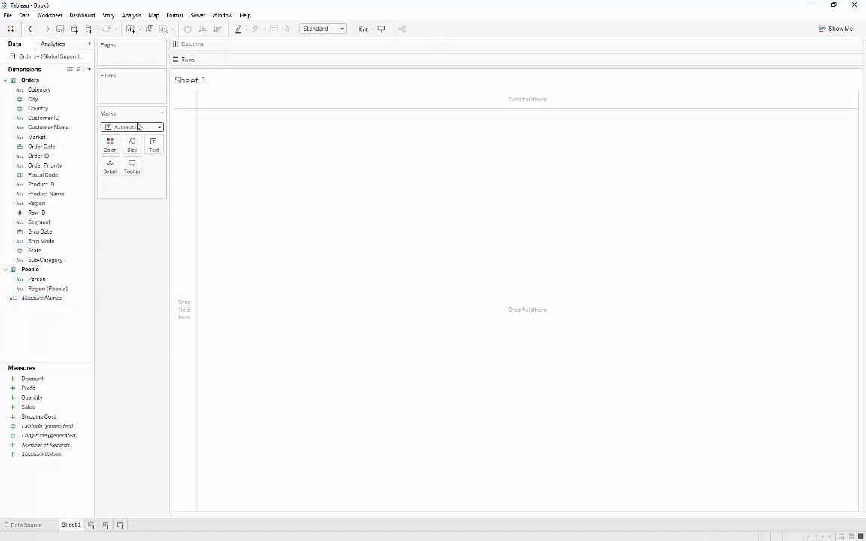
{"action": "left_click", "coordinate": [161, 114]}
{"action": "left_click", "coordinate": [154, 126]}
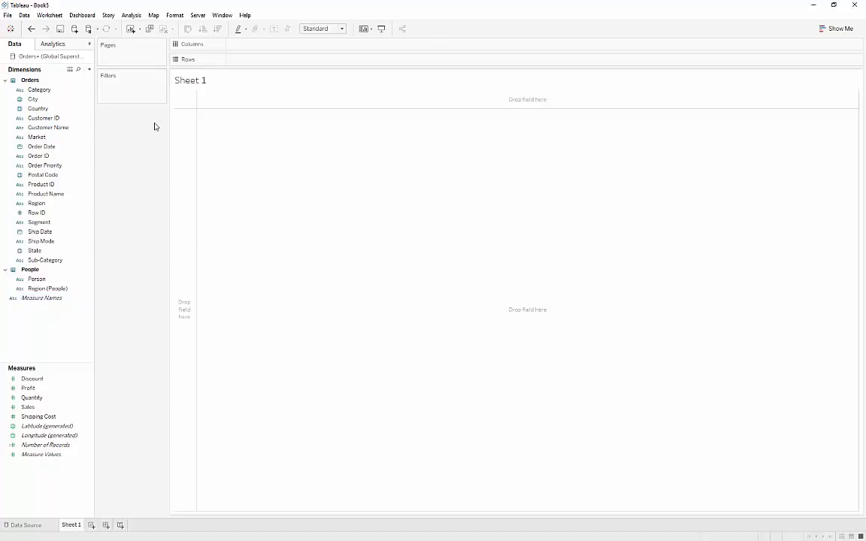
{"action": "right_click", "coordinate": [123, 166]}
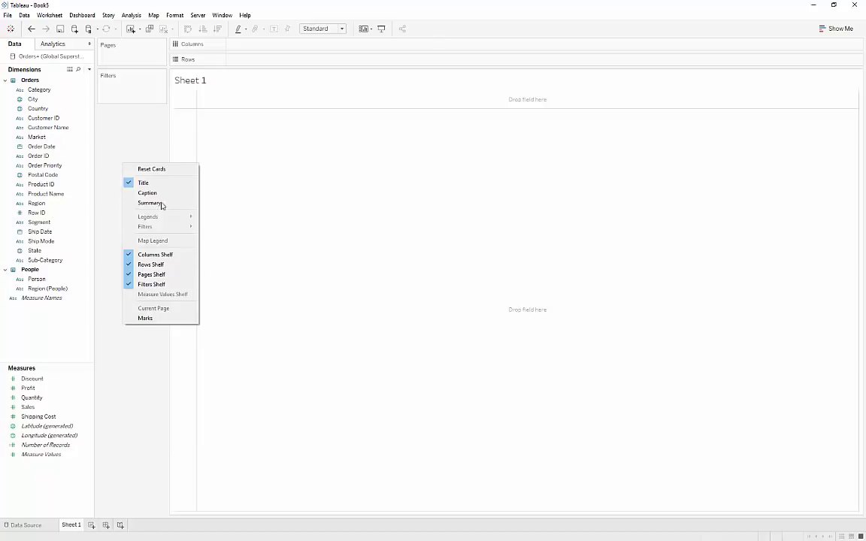
{"action": "left_click", "coordinate": [164, 170]}
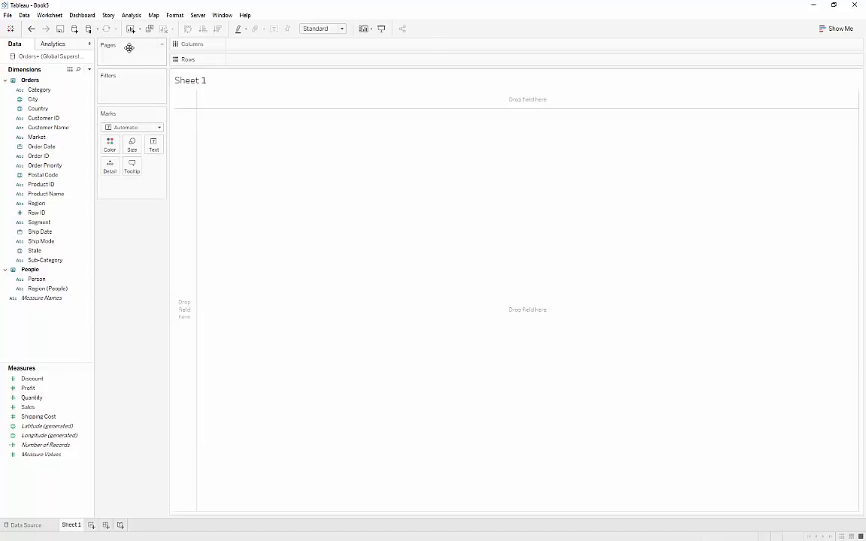
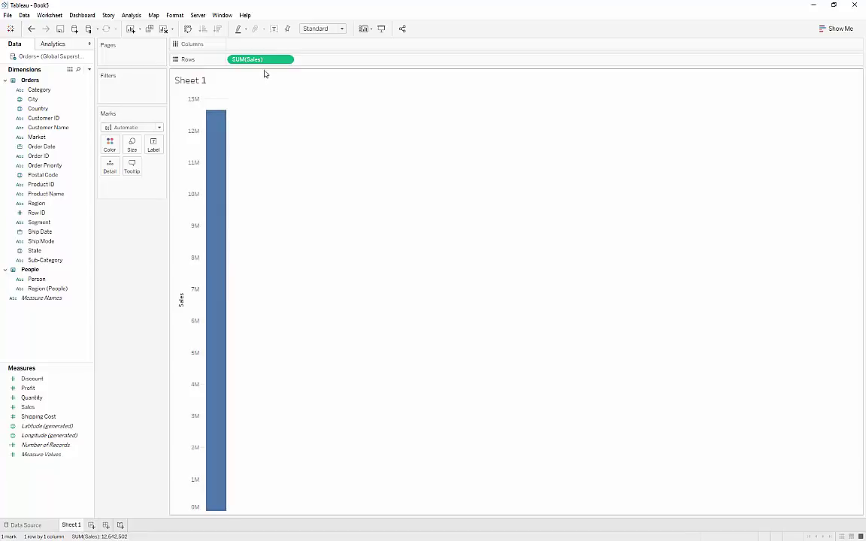
Try SUM(Sales) on Columns, return it to Rows, and add Market to Columns for a bar chart of sales by market
{"action": "left_click_drag", "start_coordinate": [274, 58], "coordinate": [274, 47]}
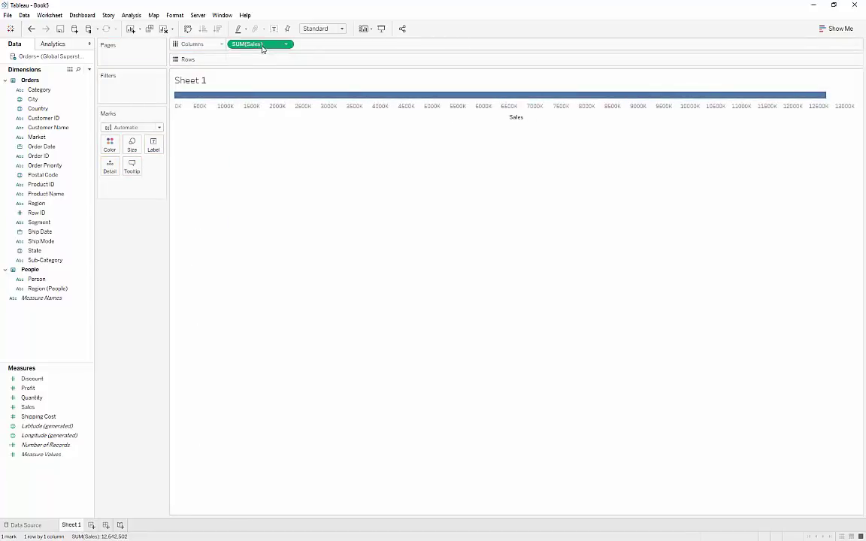
{"action": "left_click_drag", "start_coordinate": [263, 45], "coordinate": [264, 64]}
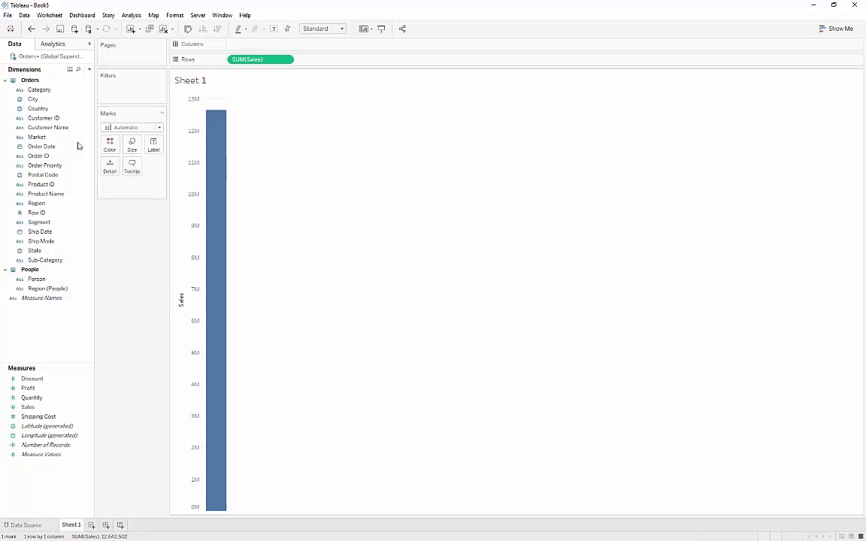
{"action": "left_click_drag", "start_coordinate": [39, 140], "coordinate": [263, 51]}
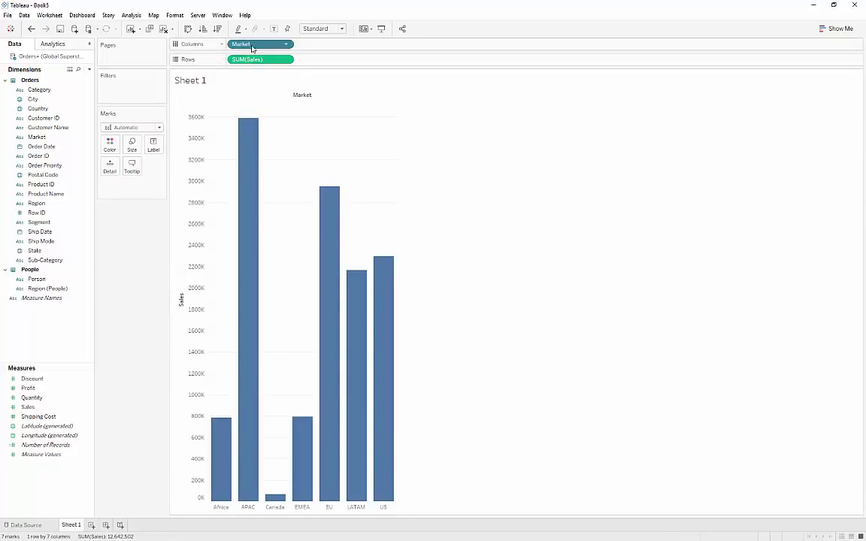
Try the chart horizontally with Market on Rows and SUM(Sales) on Columns, and swap the axes back to vertical bars
{"action": "left_click_drag", "start_coordinate": [252, 49], "coordinate": [233, 60]}
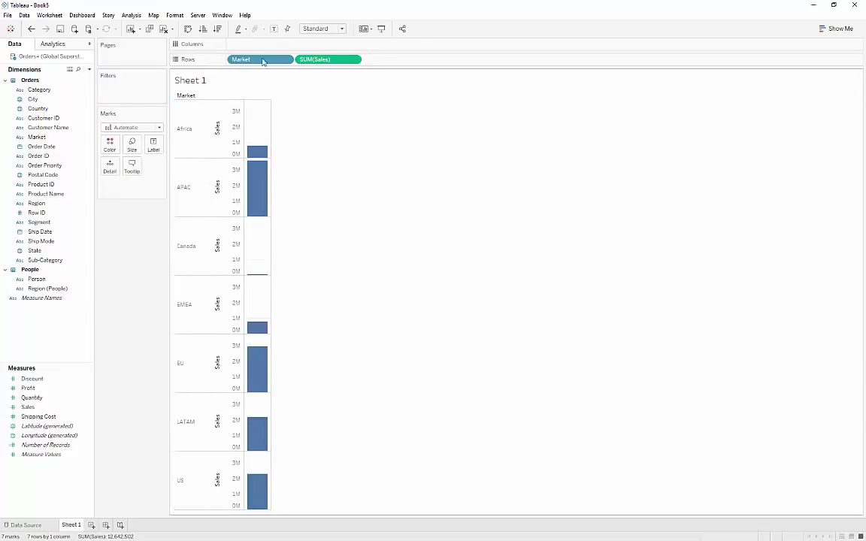
{"action": "left_click_drag", "start_coordinate": [323, 60], "coordinate": [293, 45]}
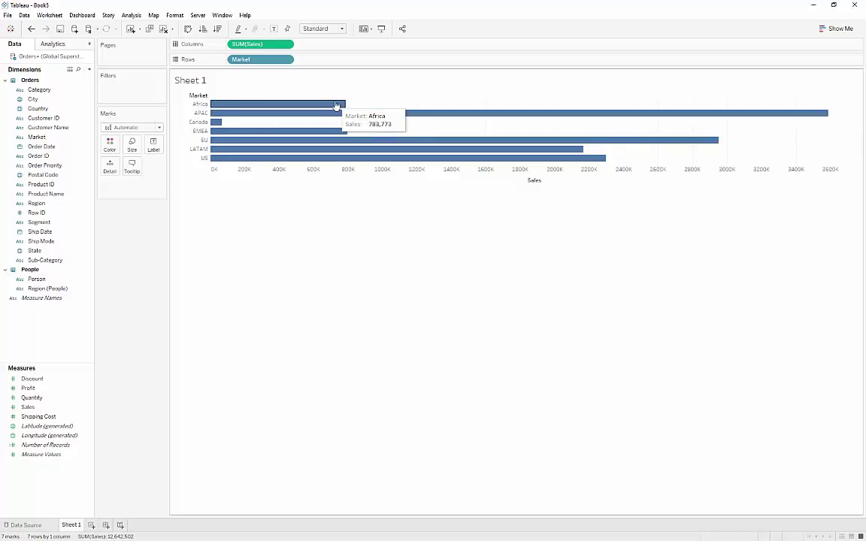
{"action": "left_click", "coordinate": [188, 30]}
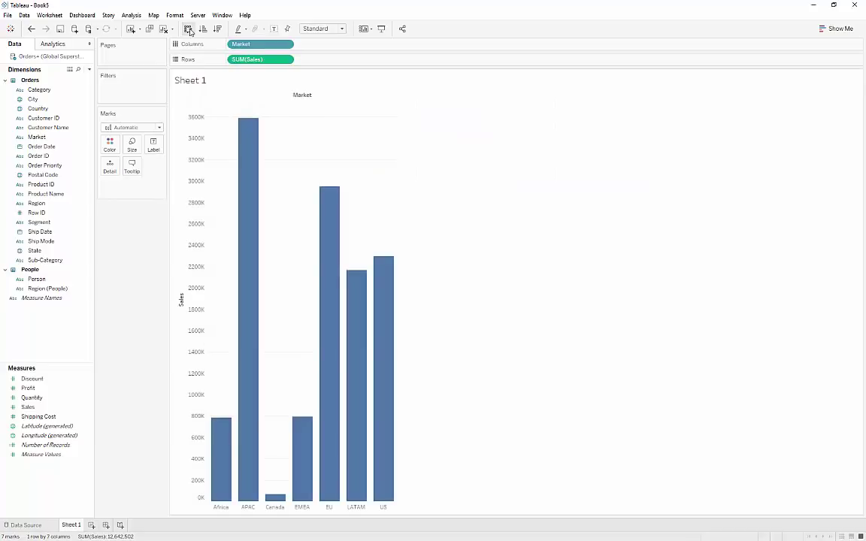
{"action": "left_click", "coordinate": [188, 29]}
{"action": "left_click", "coordinate": [189, 30]}
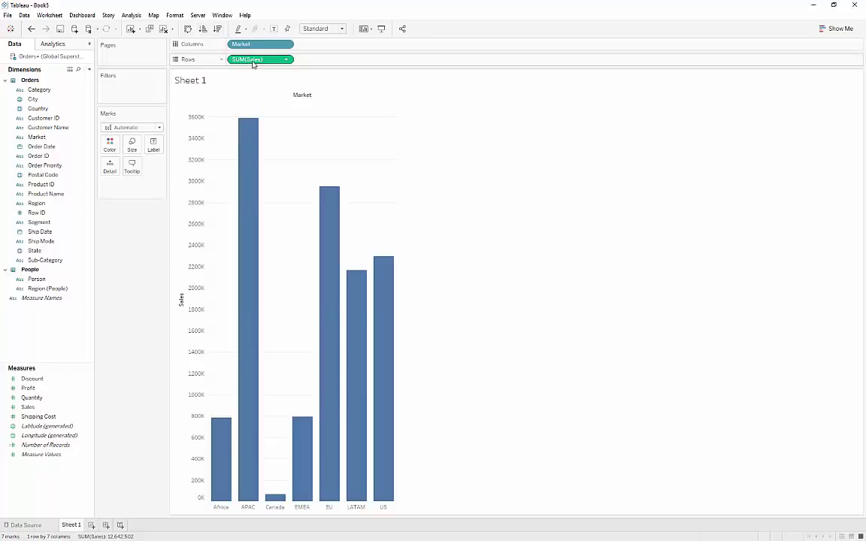
Sort the markets by sales in descending order and add Profit to Rows after Sales
{"action": "left_click", "coordinate": [218, 29]}
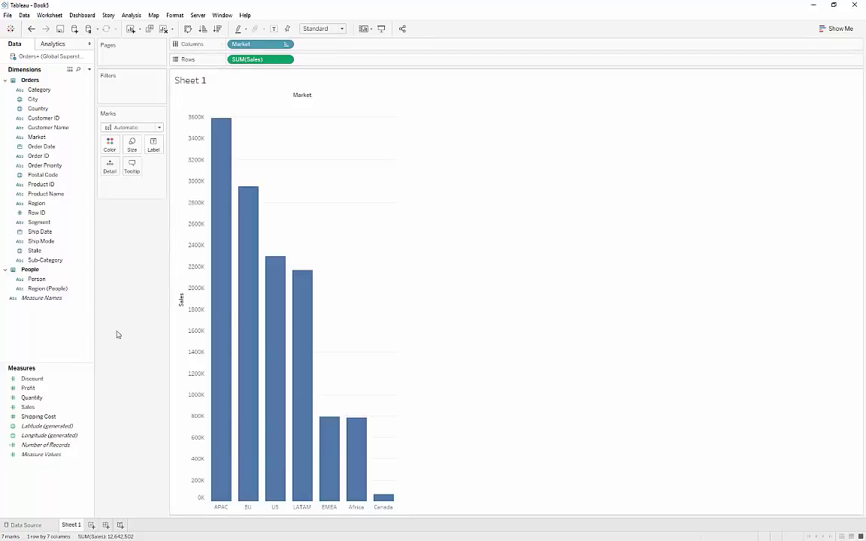
{"action": "left_click_drag", "start_coordinate": [28, 387], "coordinate": [322, 66]}
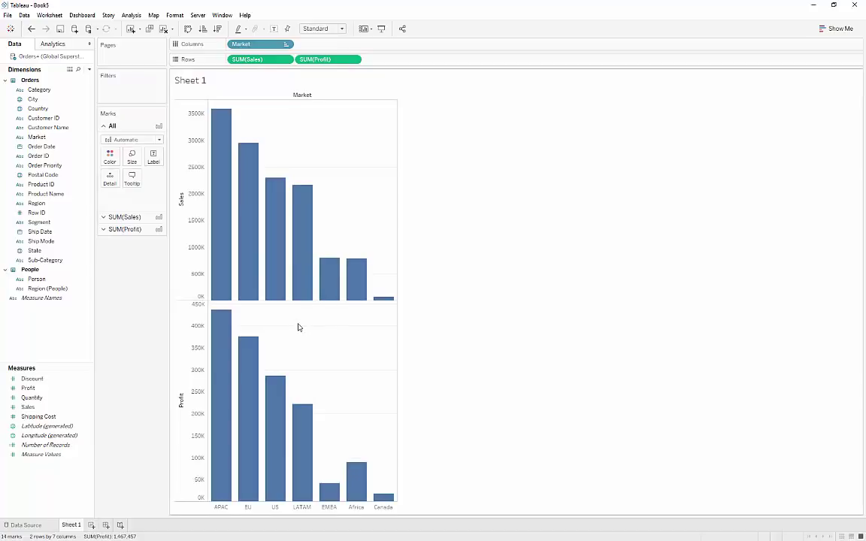
Sort the markets by profit in descending and ascending order, and return to sorting by sales in descending order
{"action": "mouse_move", "coordinate": [230, 148]}
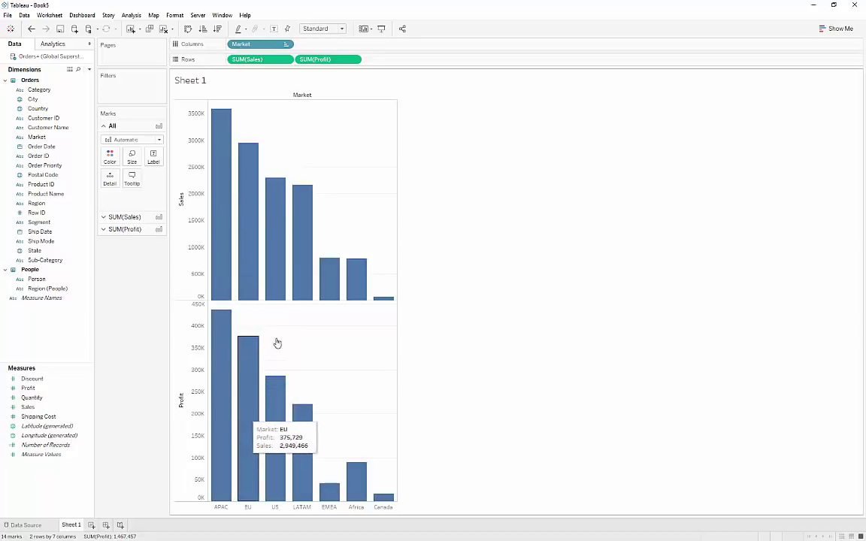
{"action": "left_click", "coordinate": [312, 61]}
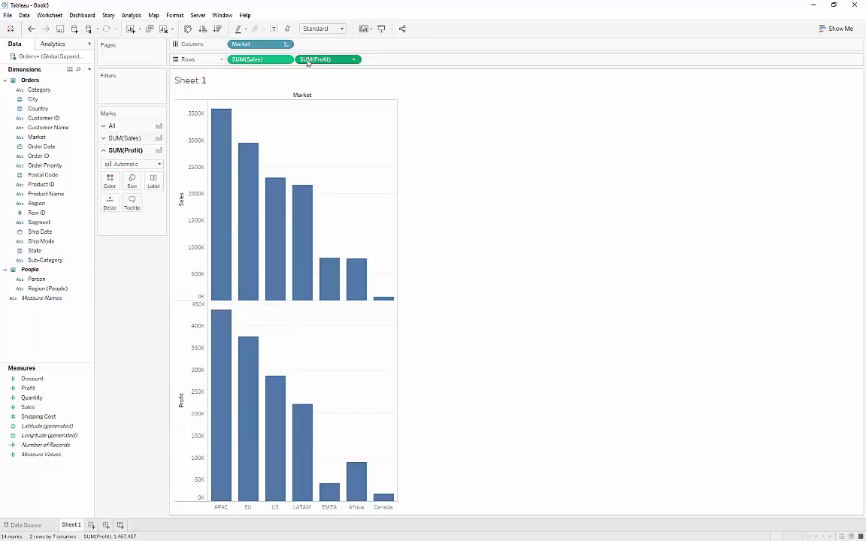
{"action": "left_click", "coordinate": [217, 30]}
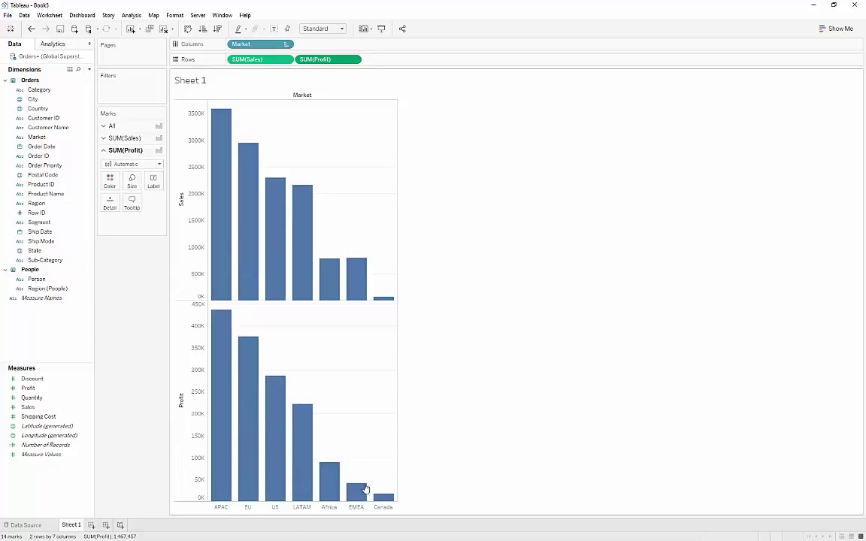
{"action": "left_click", "coordinate": [218, 29]}
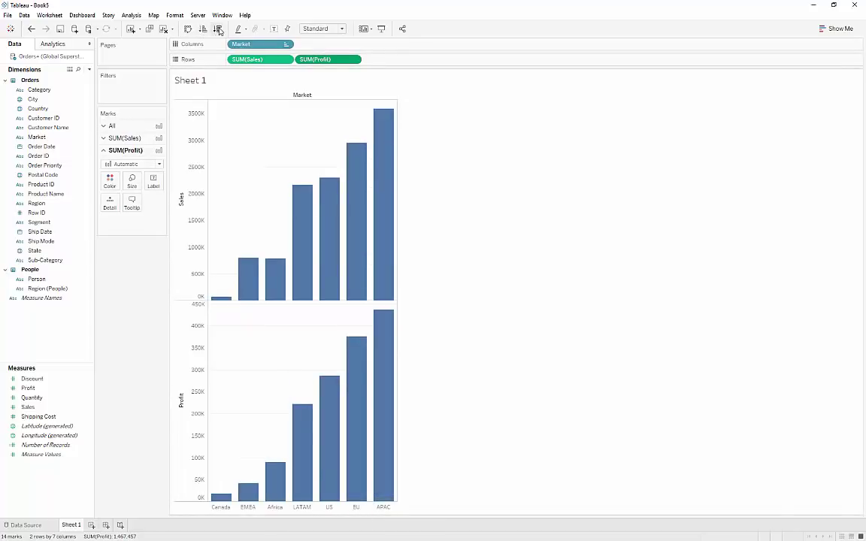
{"action": "left_click", "coordinate": [219, 29]}
{"action": "left_click", "coordinate": [257, 60]}
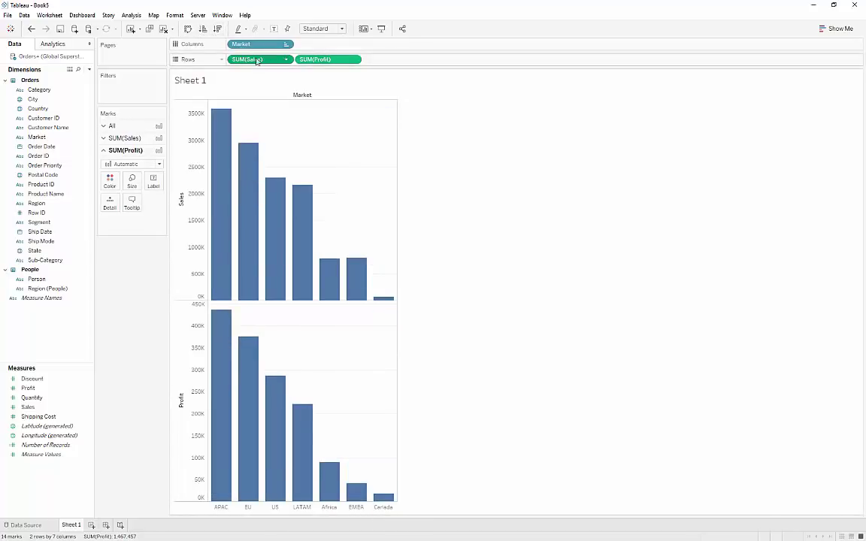
{"action": "left_click", "coordinate": [218, 29]}
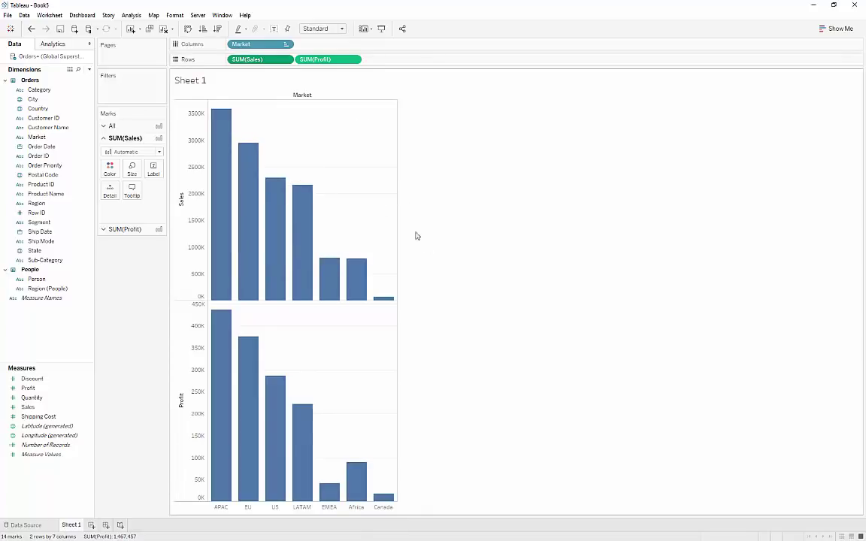
Try Profit ahead of Sales and alone on Rows, and rebuild Rows with Sales followed by Profit
{"action": "left_click_drag", "start_coordinate": [248, 60], "coordinate": [230, 63]}
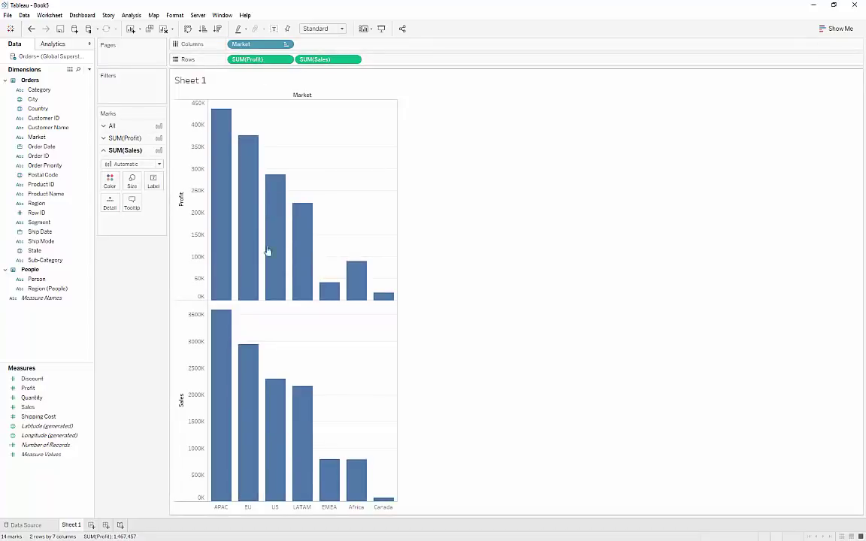
{"action": "left_click_drag", "start_coordinate": [225, 59], "coordinate": [317, 60]}
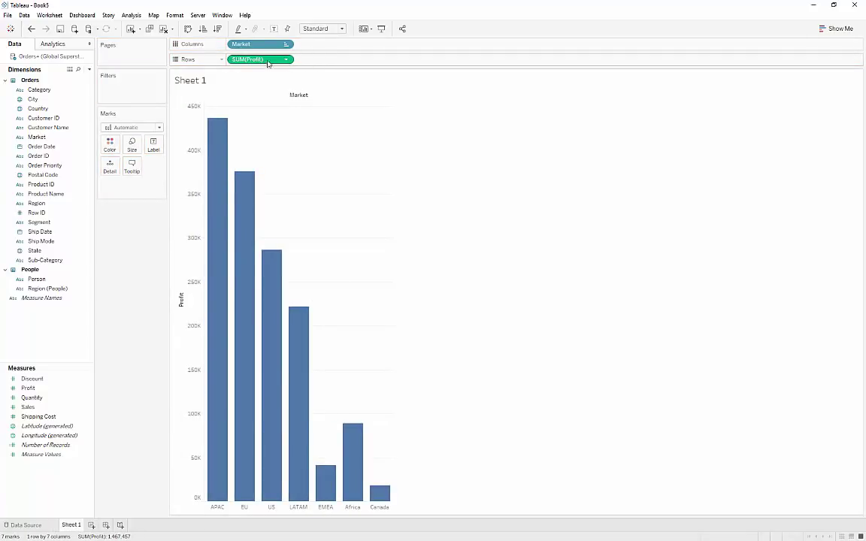
{"action": "left_click_drag", "start_coordinate": [30, 406], "coordinate": [257, 65]}
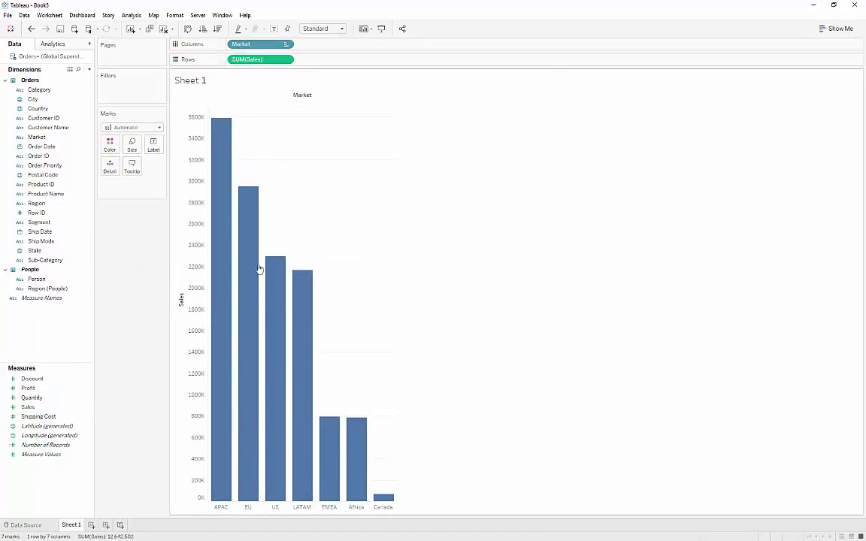
{"action": "left_click_drag", "start_coordinate": [27, 406], "coordinate": [339, 64]}
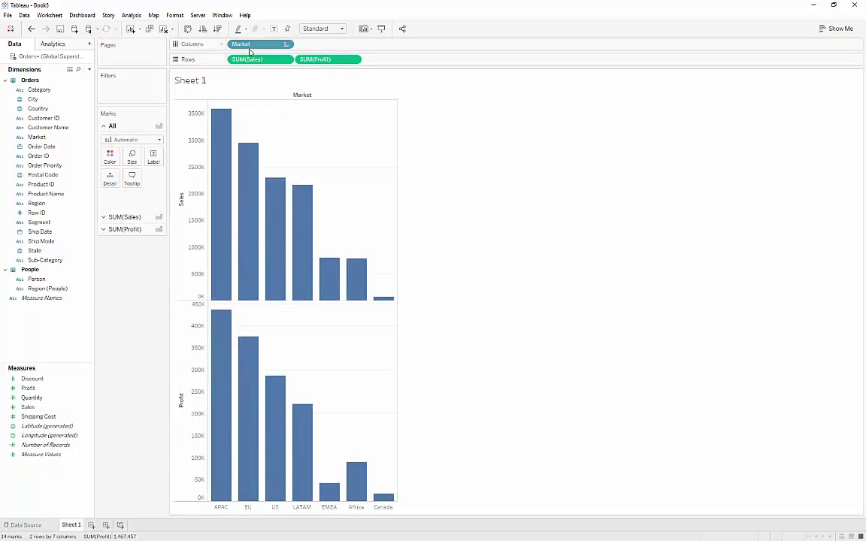
Add Segment to Columns after Market to break each market's sales and profit down by segment
{"action": "left_click_drag", "start_coordinate": [241, 45], "coordinate": [263, 86]}
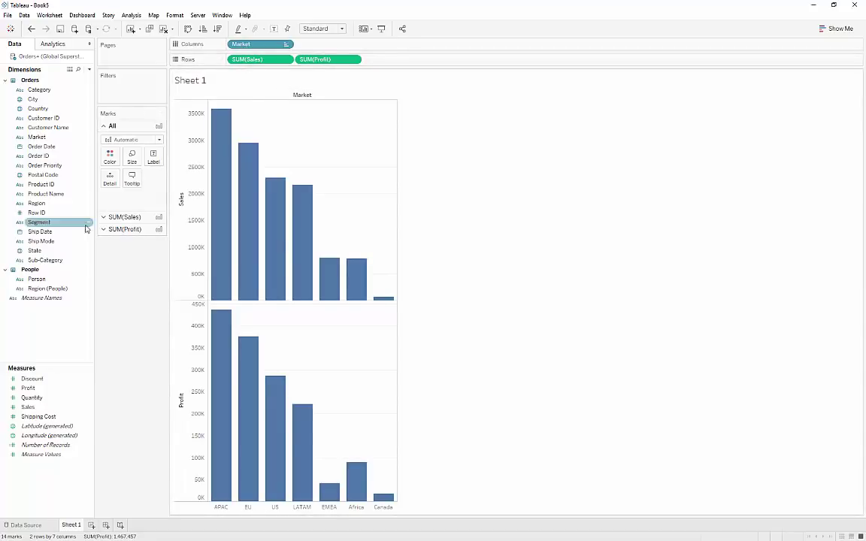
{"action": "left_click_drag", "start_coordinate": [53, 224], "coordinate": [338, 45]}
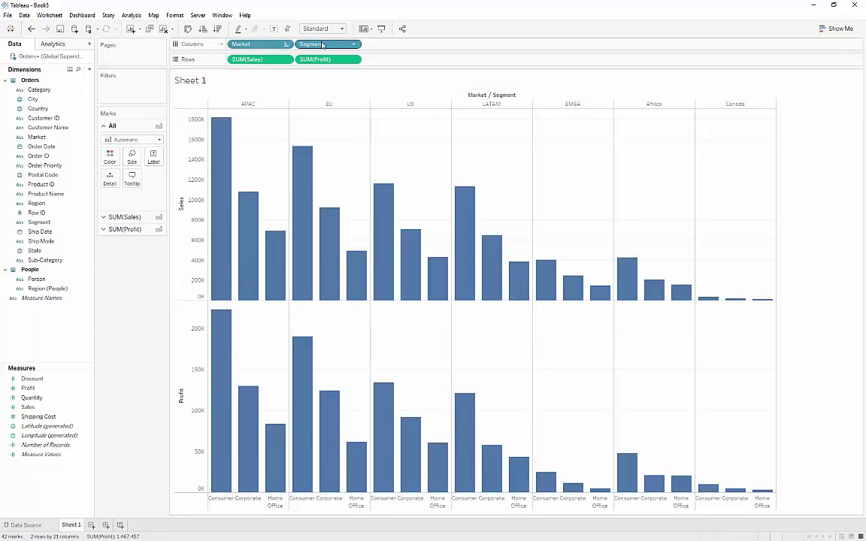
Reorder Columns so Segment comes ahead of Market
{"action": "left_click_drag", "start_coordinate": [292, 43], "coordinate": [230, 44]}
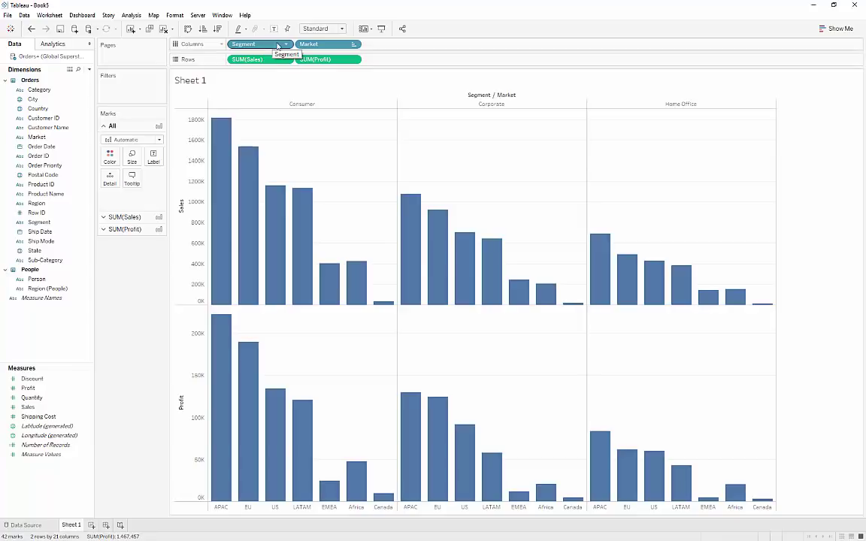
{"action": "left_click_drag", "start_coordinate": [277, 46], "coordinate": [332, 71]}
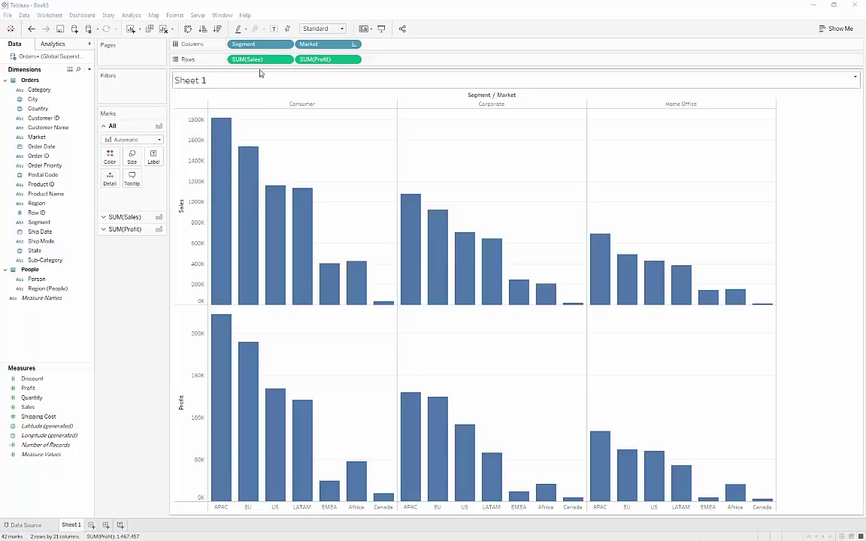
Remove Profit from Rows and Segment from Columns to reduce the chart to sales by market, and inspect the bars' values
{"action": "left_click_drag", "start_coordinate": [296, 59], "coordinate": [137, 283]}
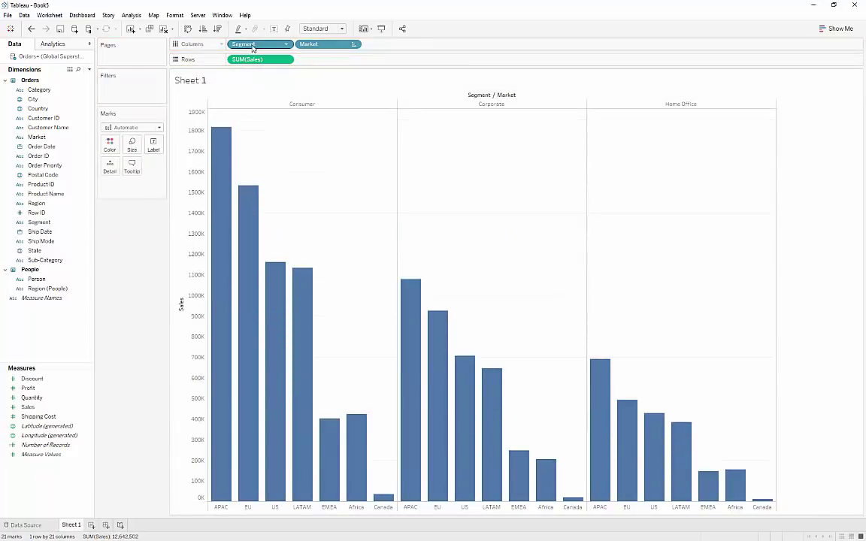
{"action": "left_click_drag", "start_coordinate": [245, 43], "coordinate": [114, 275]}
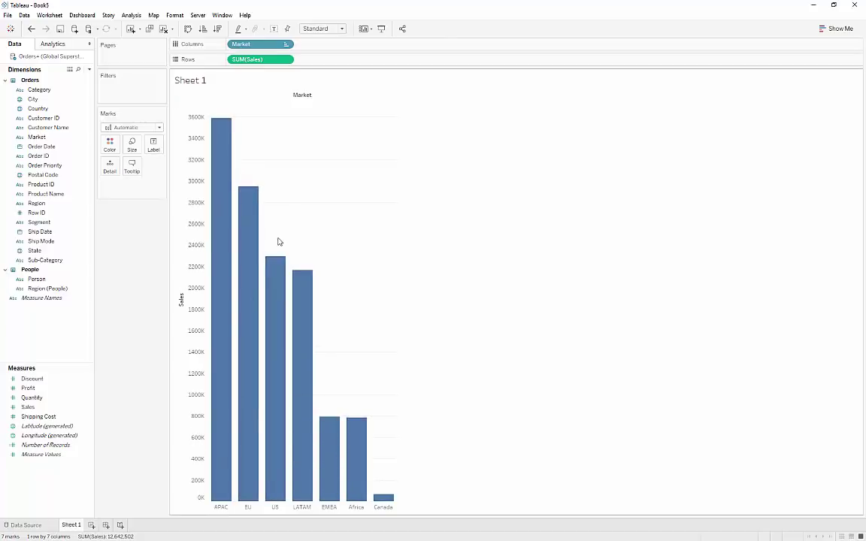
{"action": "mouse_move", "coordinate": [224, 139]}
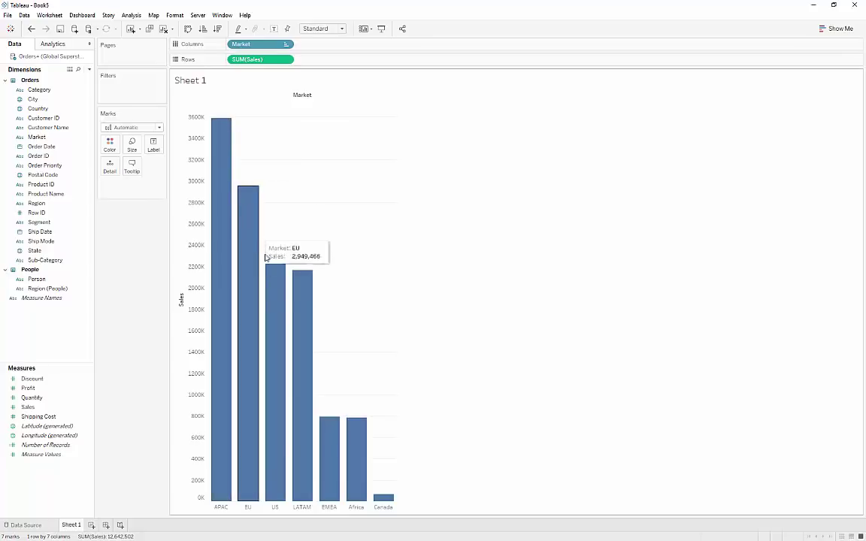
{"action": "mouse_move", "coordinate": [303, 293]}
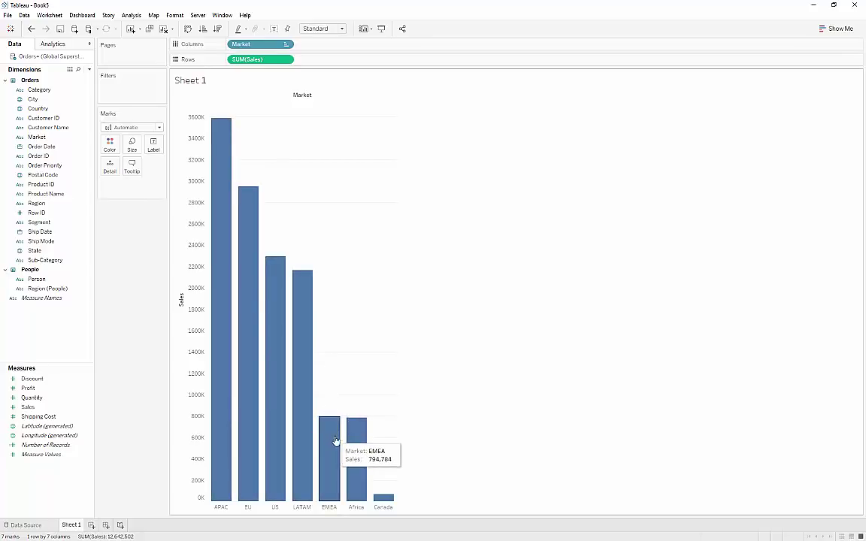
{"action": "mouse_move", "coordinate": [384, 501]}
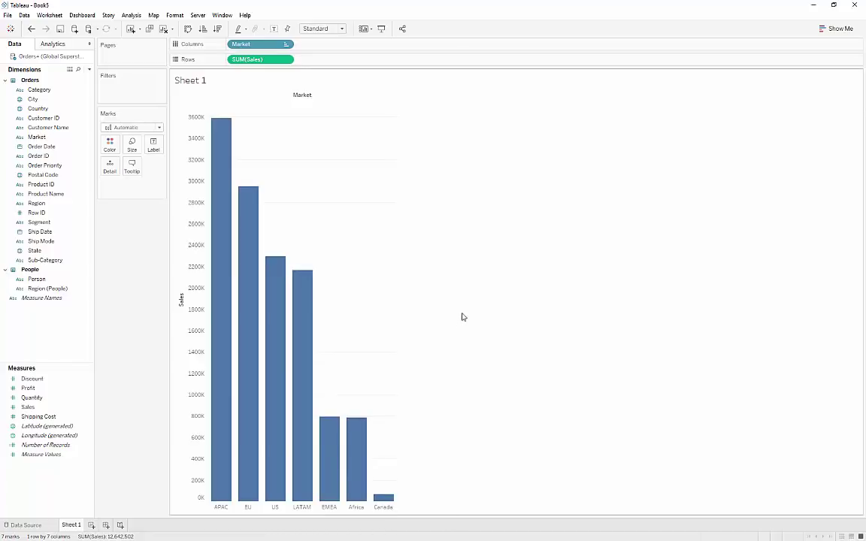
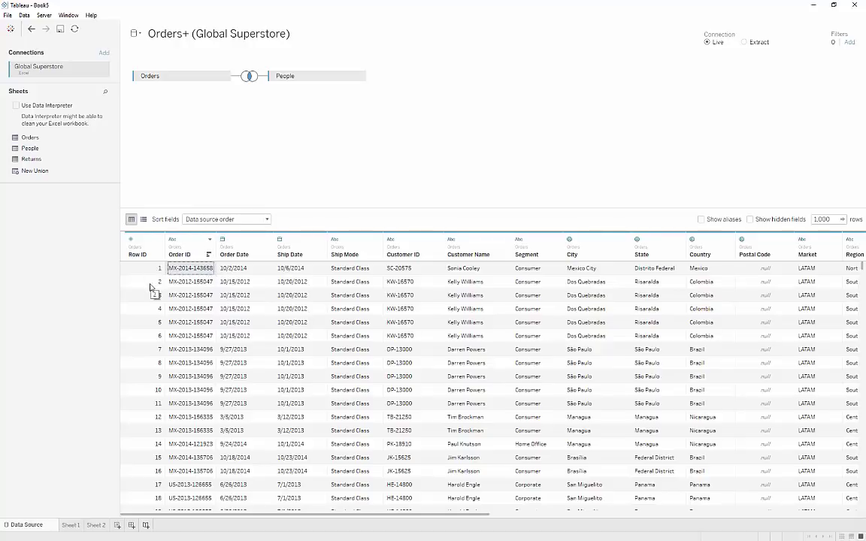
Highlight the repeated Order ID entries in rows 2 to 6 of the data source, and select the first Row ID
{"action": "left_click", "coordinate": [181, 286]}
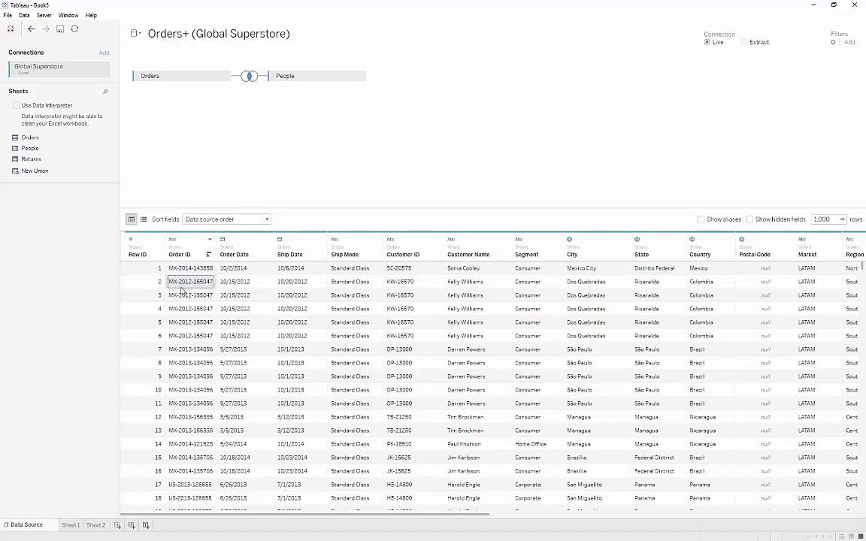
{"action": "left_click", "coordinate": [186, 336], "text": "shift"}
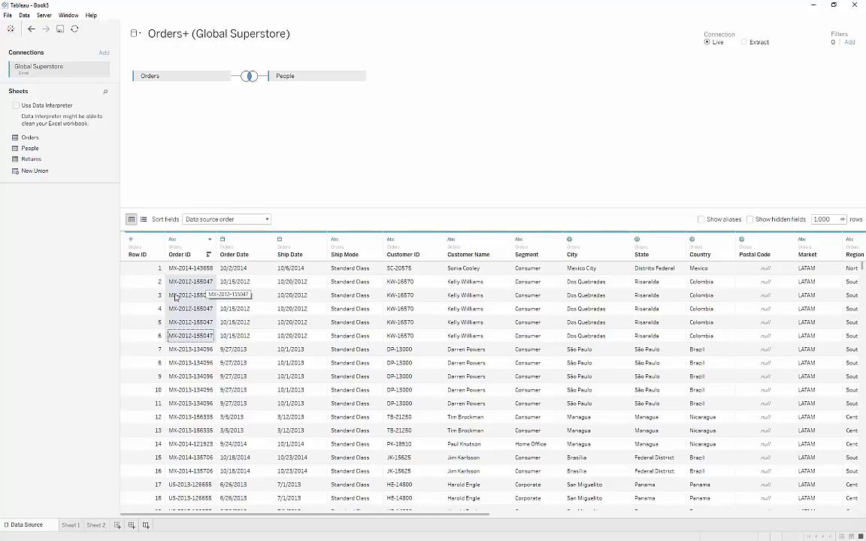
{"action": "left_click", "coordinate": [150, 268]}
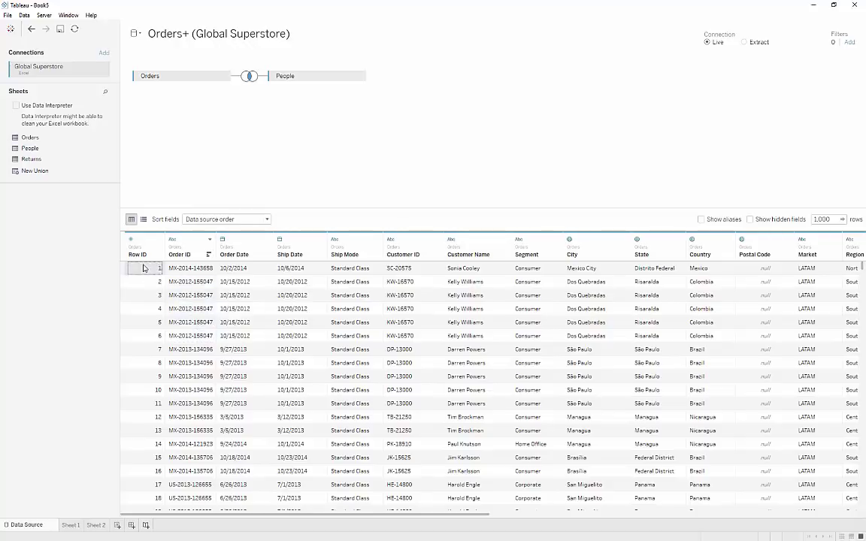
Open Sheet 2, add Sales to Rows and inspect the value of the resulting bar
{"action": "left_click", "coordinate": [95, 524]}
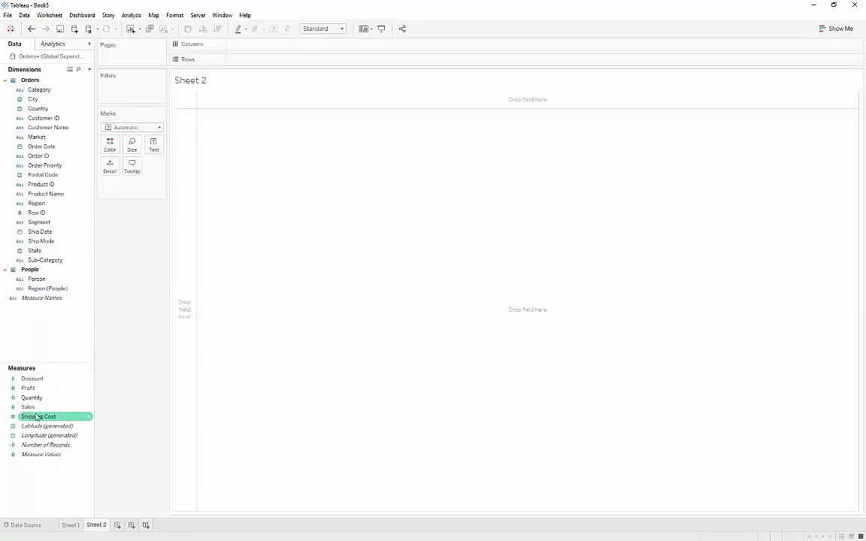
{"action": "left_click_drag", "start_coordinate": [30, 407], "coordinate": [267, 60]}
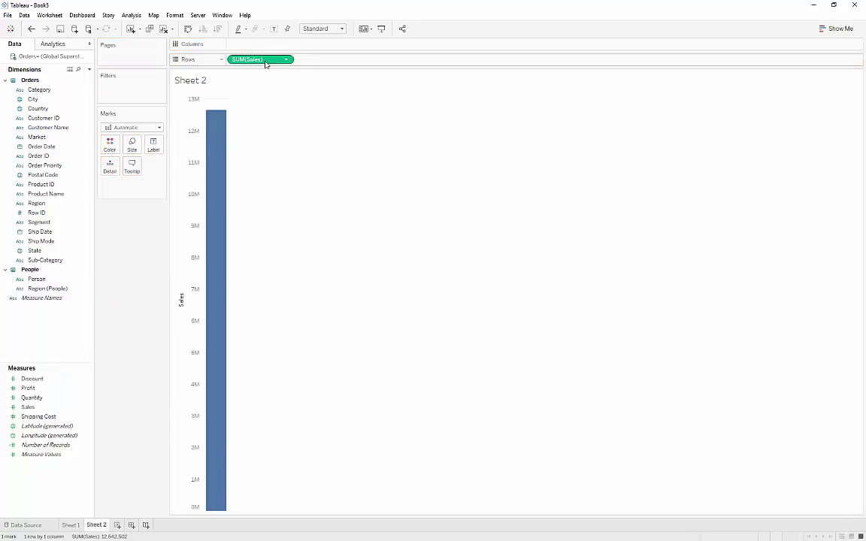
{"action": "mouse_move", "coordinate": [221, 146]}
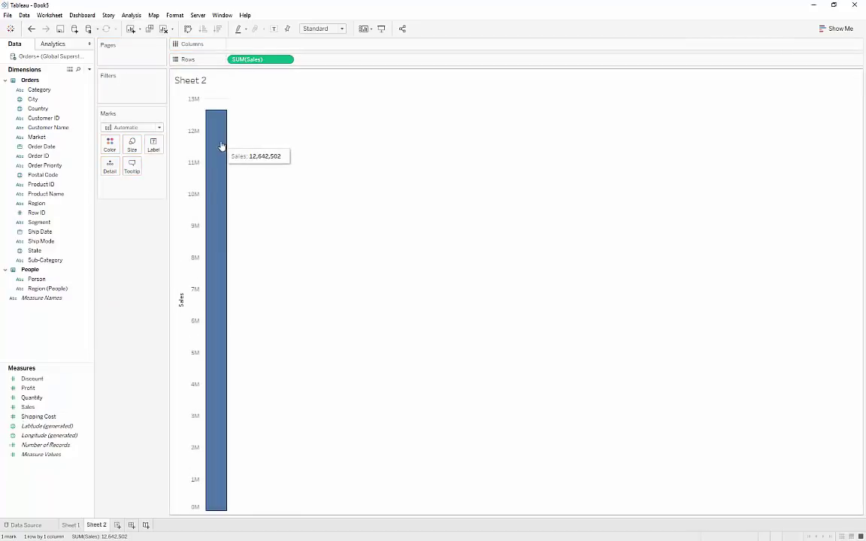
Change the Sales aggregation to Count and break it down by Segment followed by Category on Columns
{"action": "left_click", "coordinate": [286, 59]}
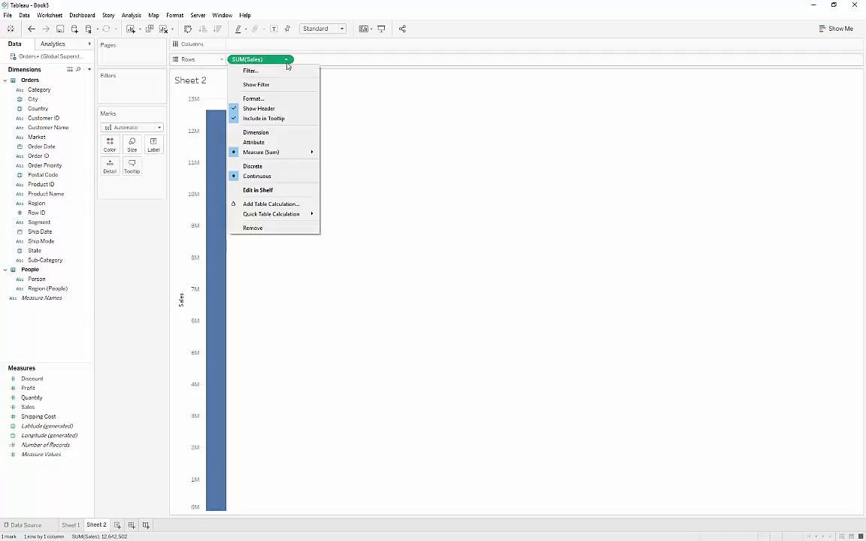
{"action": "mouse_move", "coordinate": [289, 153]}
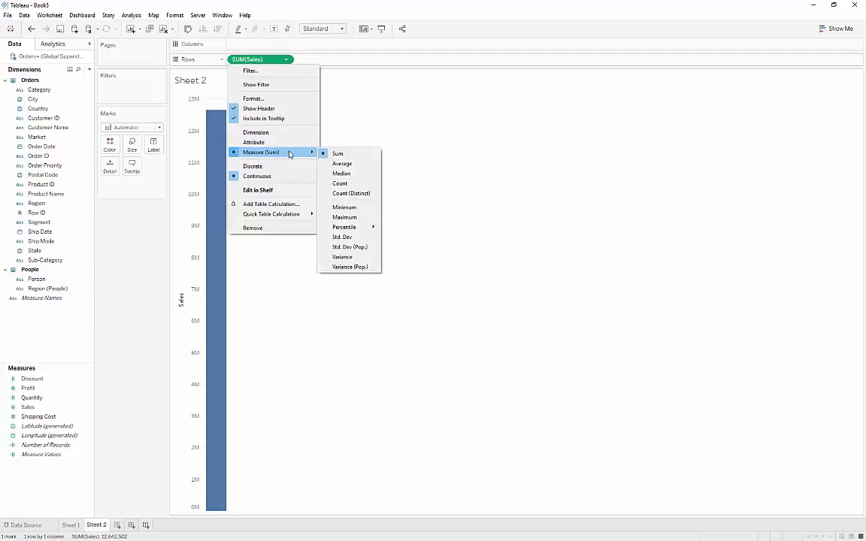
{"action": "left_click", "coordinate": [342, 183]}
{"action": "mouse_move", "coordinate": [216, 143]}
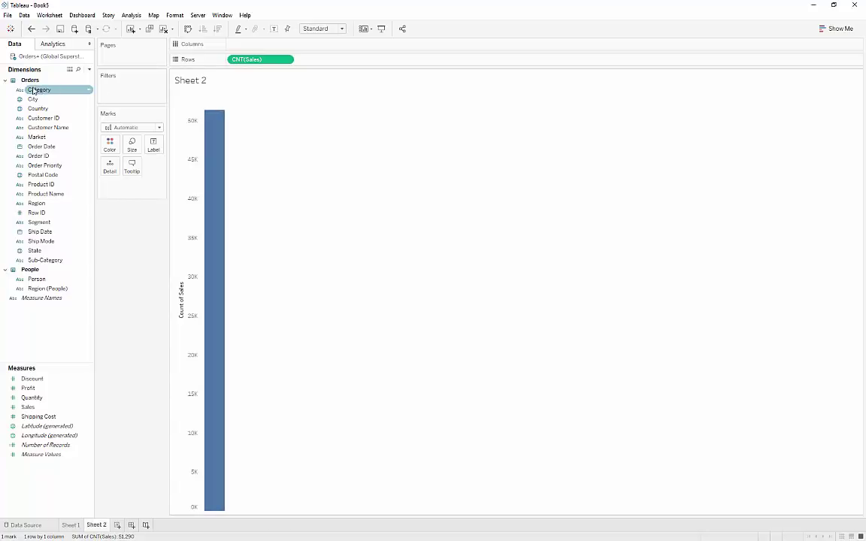
{"action": "left_click_drag", "start_coordinate": [39, 222], "coordinate": [233, 43]}
{"action": "left_click_drag", "start_coordinate": [39, 90], "coordinate": [348, 50]}
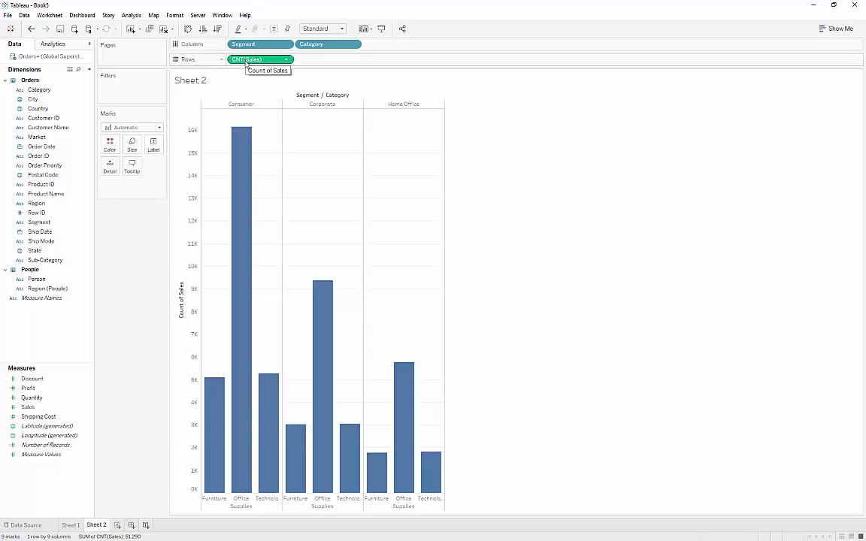
Change the Sales aggregation to Average and inspect the Corporate segment's category values
{"action": "left_click", "coordinate": [286, 59]}
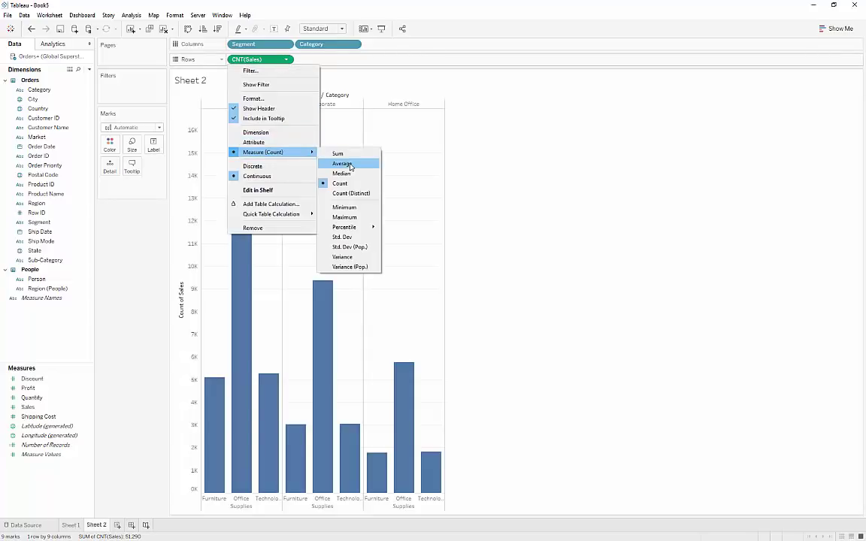
{"action": "left_click", "coordinate": [349, 166]}
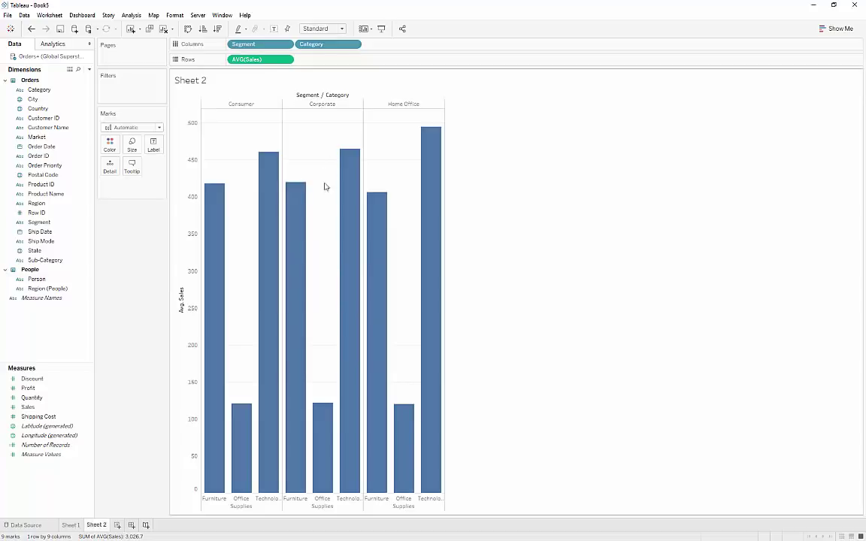
{"action": "mouse_move", "coordinate": [303, 333]}
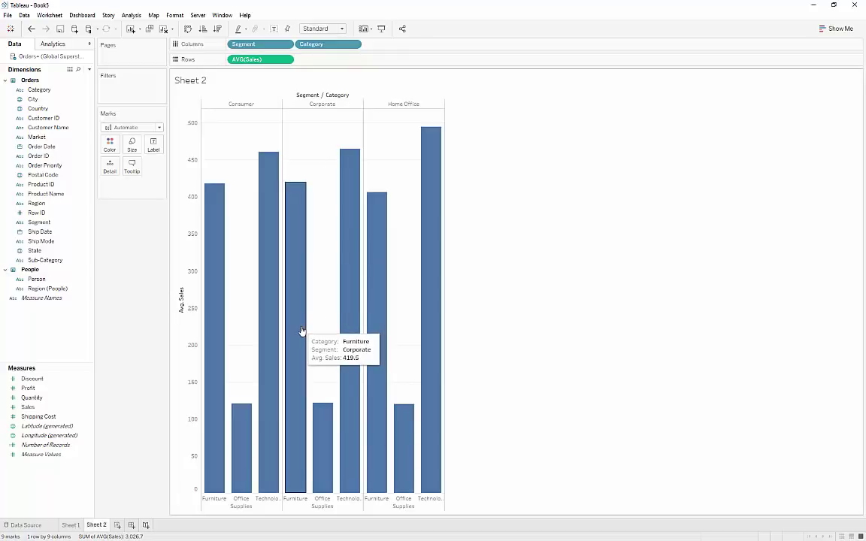
{"action": "mouse_move", "coordinate": [319, 455]}
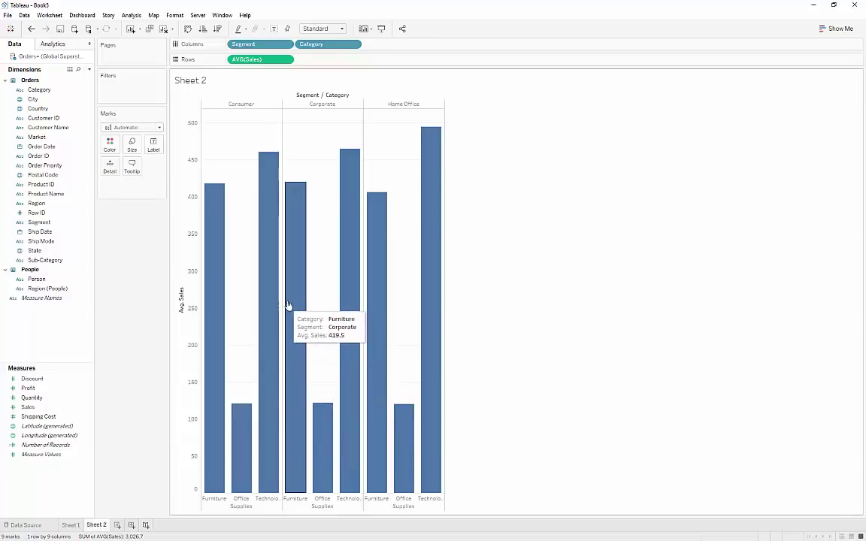
Change the Sales aggregation to Maximum and inspect the Home Office Technology bar
{"action": "left_click", "coordinate": [287, 59]}
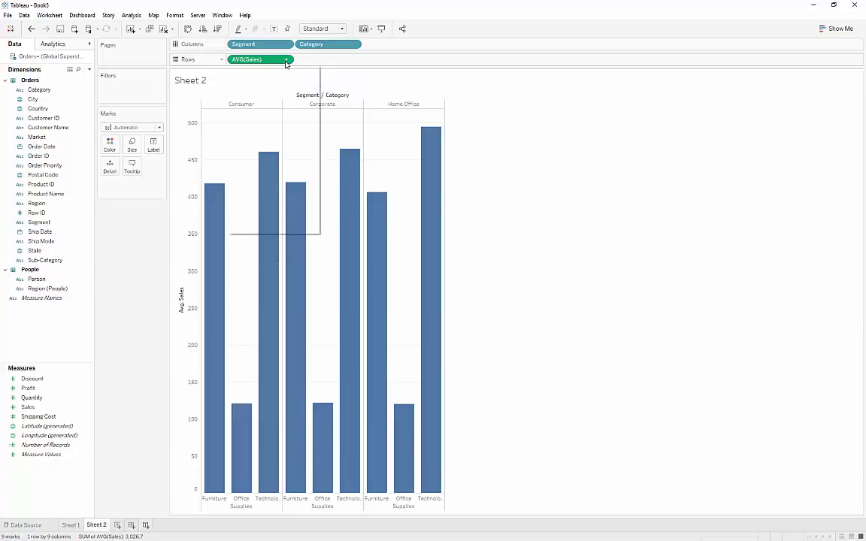
{"action": "mouse_move", "coordinate": [299, 157]}
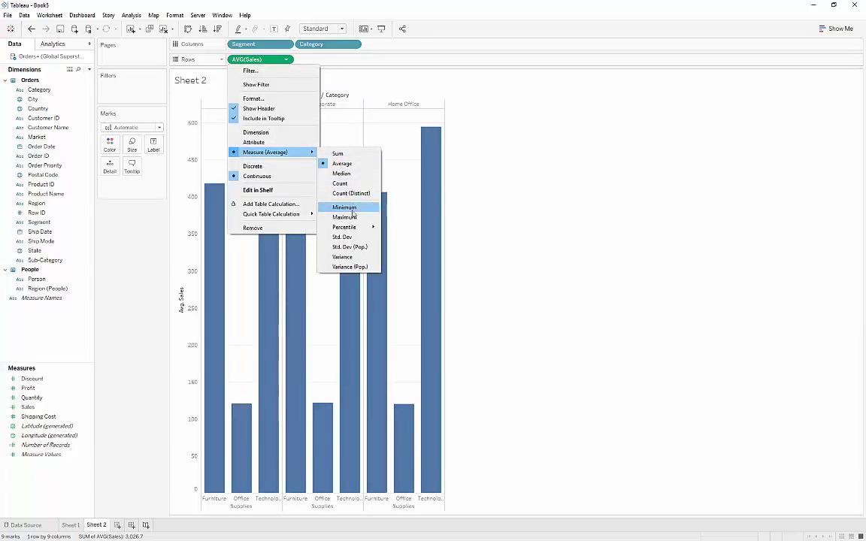
{"action": "left_click", "coordinate": [352, 217]}
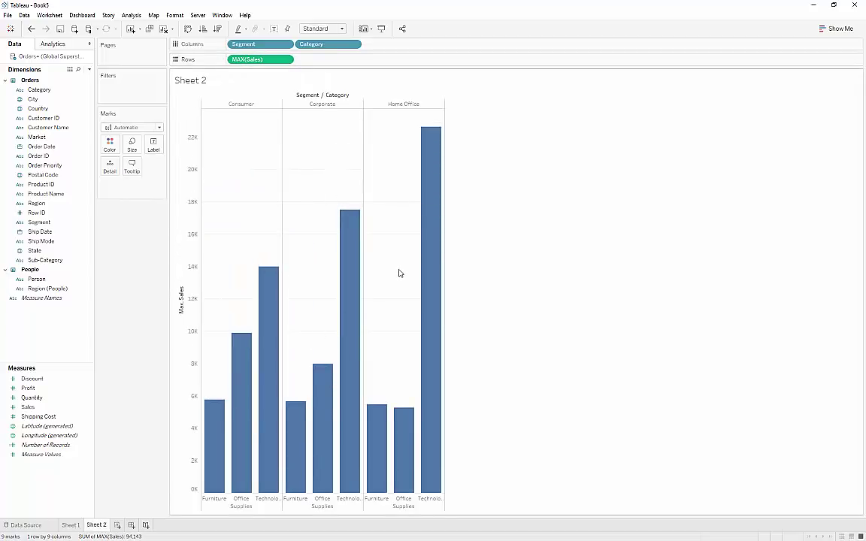
{"action": "mouse_move", "coordinate": [428, 272]}
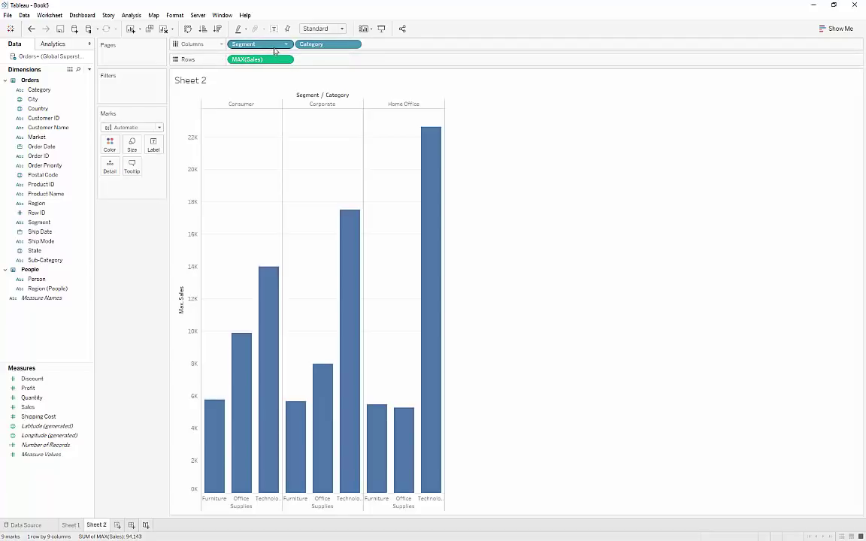
Remove Category and Segment from Columns, inspecting the maximum sales bars at each level
{"action": "left_click_drag", "start_coordinate": [314, 44], "coordinate": [135, 270]}
{"action": "mouse_move", "coordinate": [275, 164]}
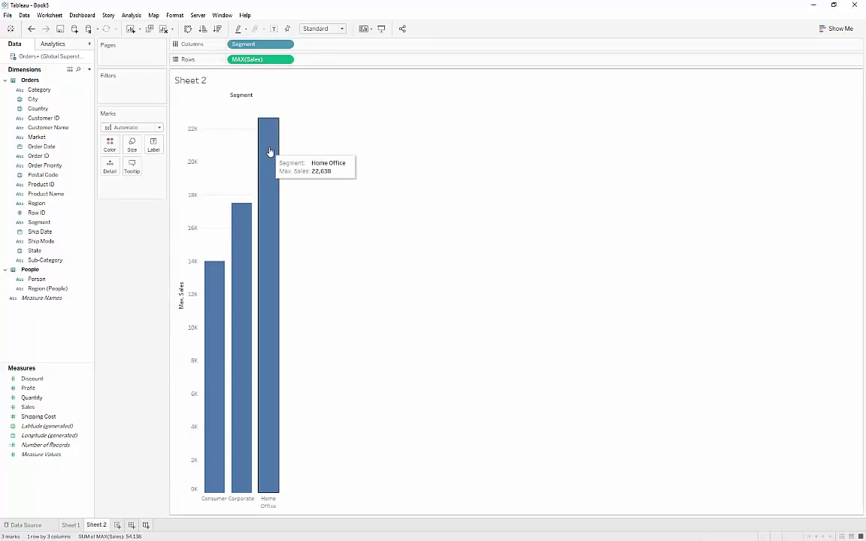
{"action": "left_click_drag", "start_coordinate": [271, 47], "coordinate": [141, 242]}
{"action": "mouse_move", "coordinate": [211, 169]}
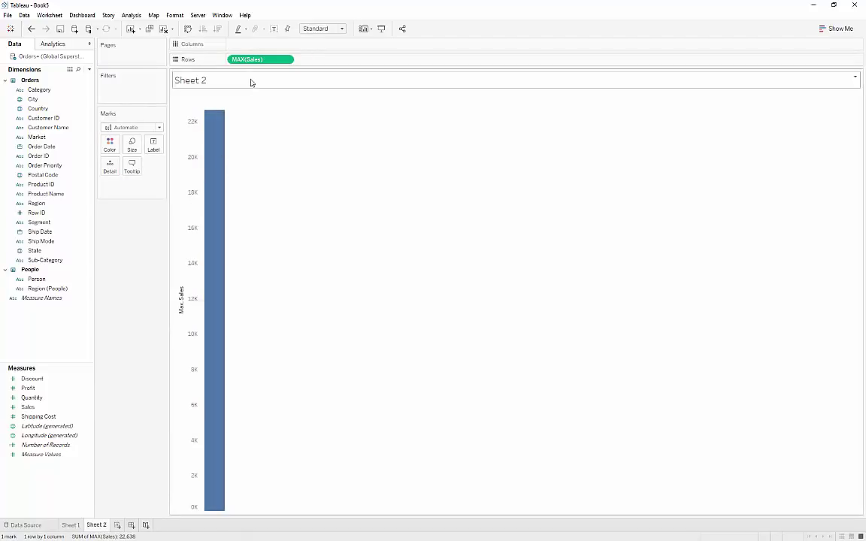
{"action": "mouse_move", "coordinate": [217, 140]}
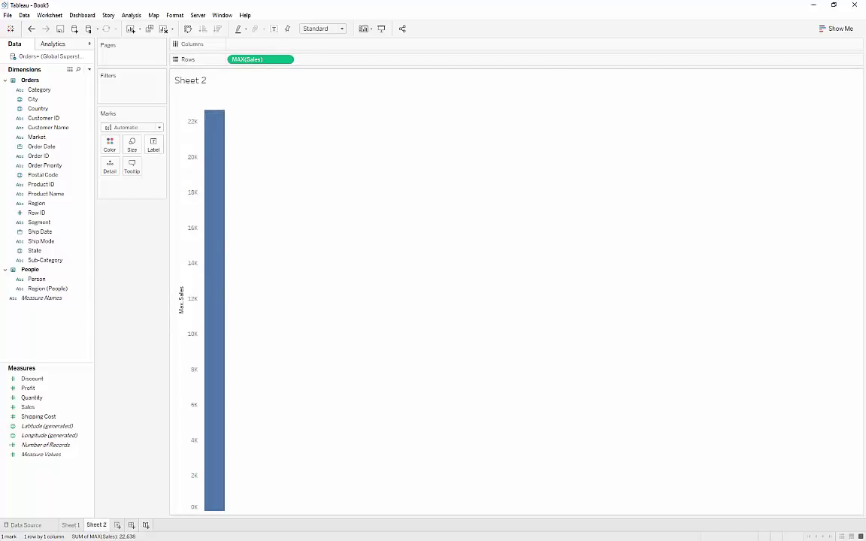
Build a bar chart on Sheet 3 with Sales on Rows and Category on Columns
{"action": "key", "text": "alt+Tab"}
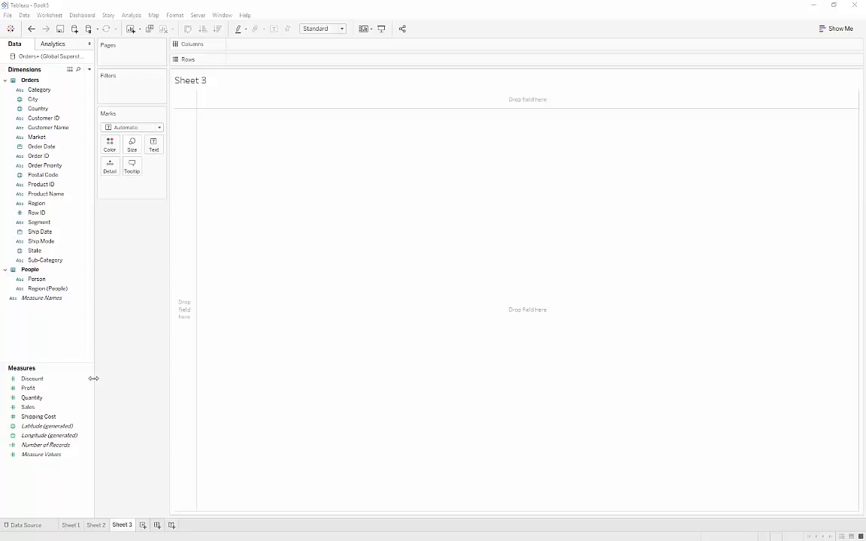
{"action": "left_click_drag", "start_coordinate": [27, 406], "coordinate": [261, 61]}
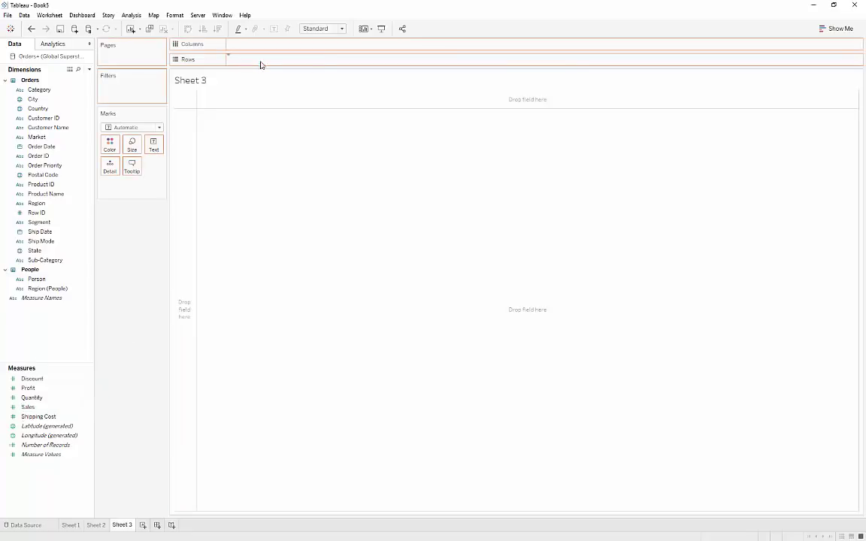
{"action": "left_click_drag", "start_coordinate": [58, 91], "coordinate": [284, 43]}
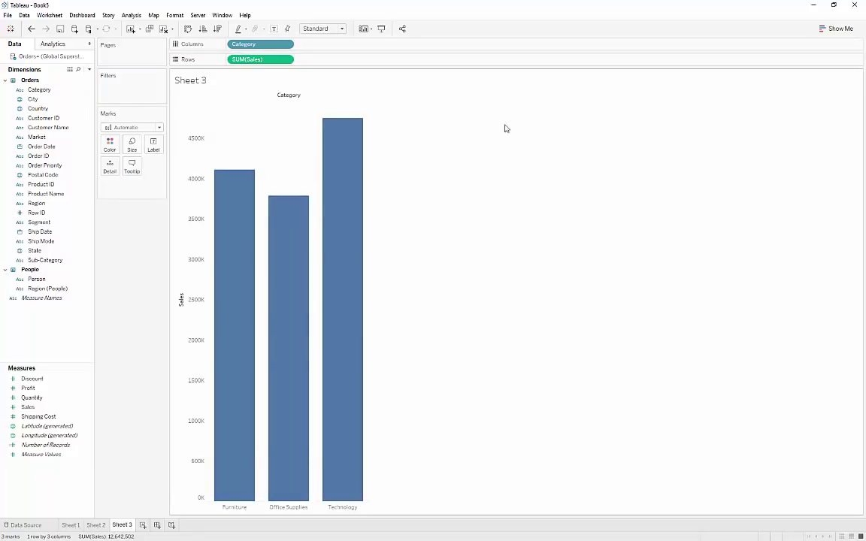
Use Show Me to turn the sales by category bar chart into a pie chart and a circle view
{"action": "left_click", "coordinate": [829, 31]}
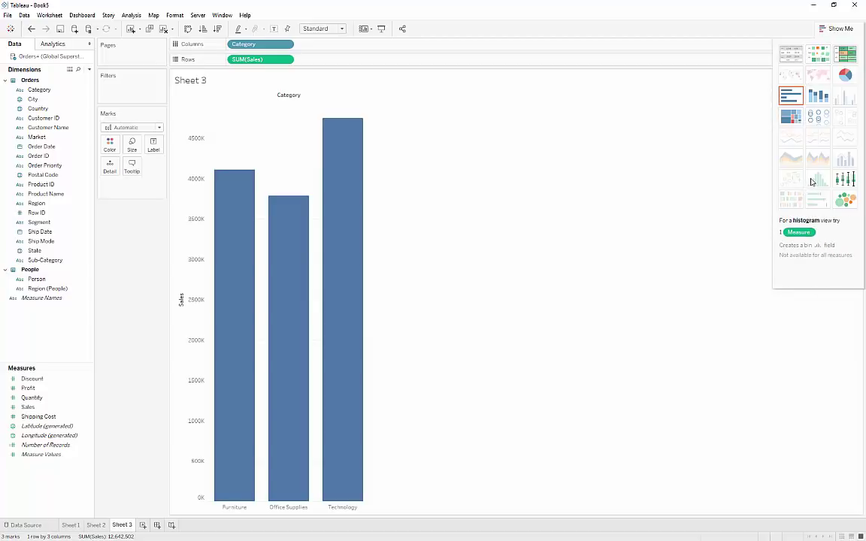
{"action": "left_click", "coordinate": [846, 76]}
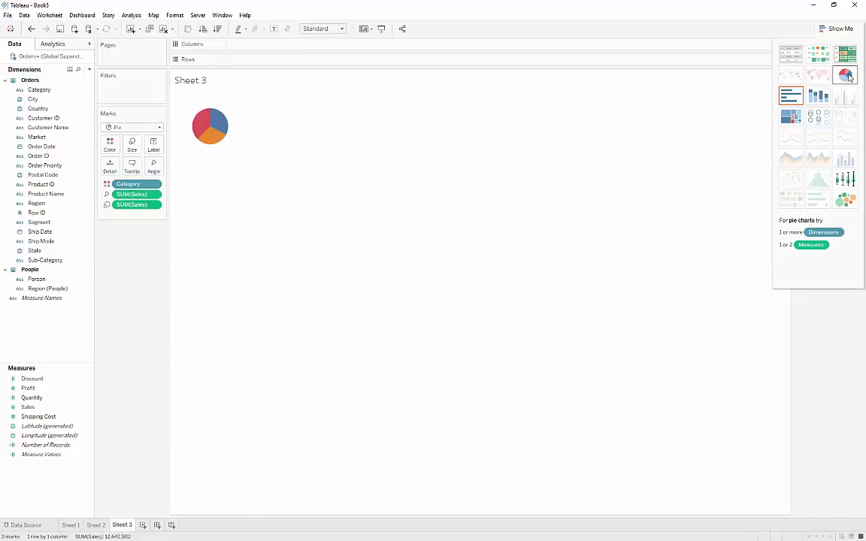
{"action": "left_click", "coordinate": [820, 117]}
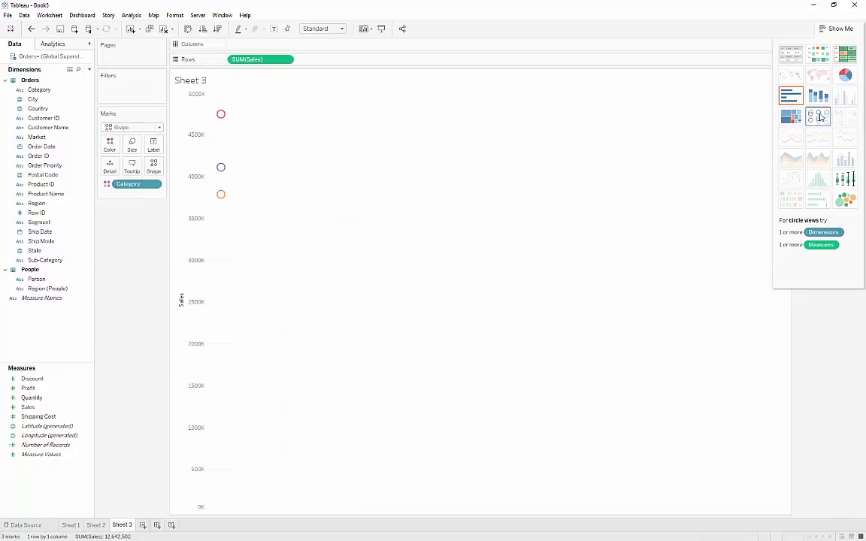
Use Show Me to try stacked bars and then horizontal bars, and swap rows and columns to get vertical category bars
{"action": "left_click", "coordinate": [822, 100]}
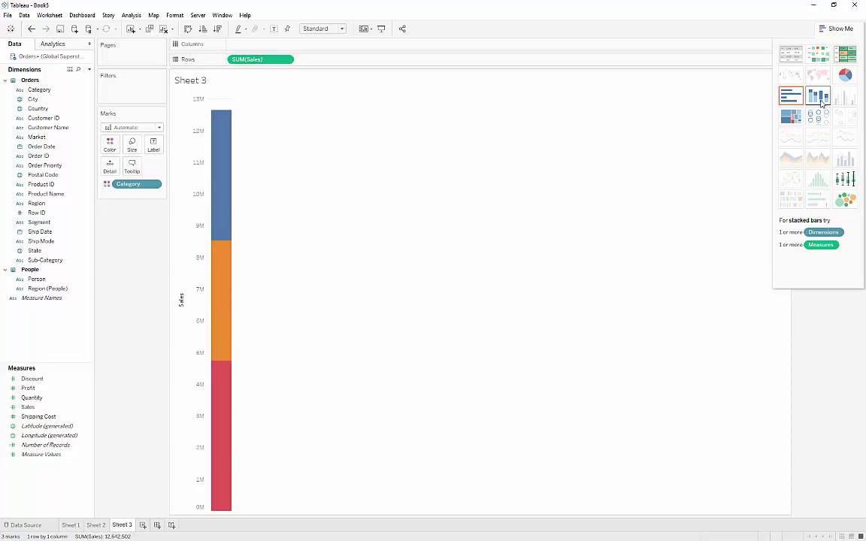
{"action": "left_click", "coordinate": [790, 96]}
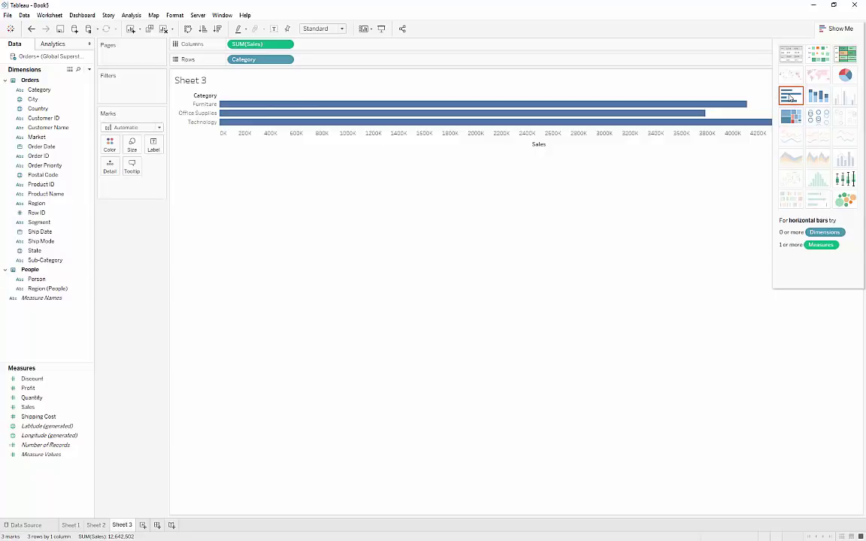
{"action": "left_click", "coordinate": [834, 29]}
{"action": "mouse_move", "coordinate": [556, 109]}
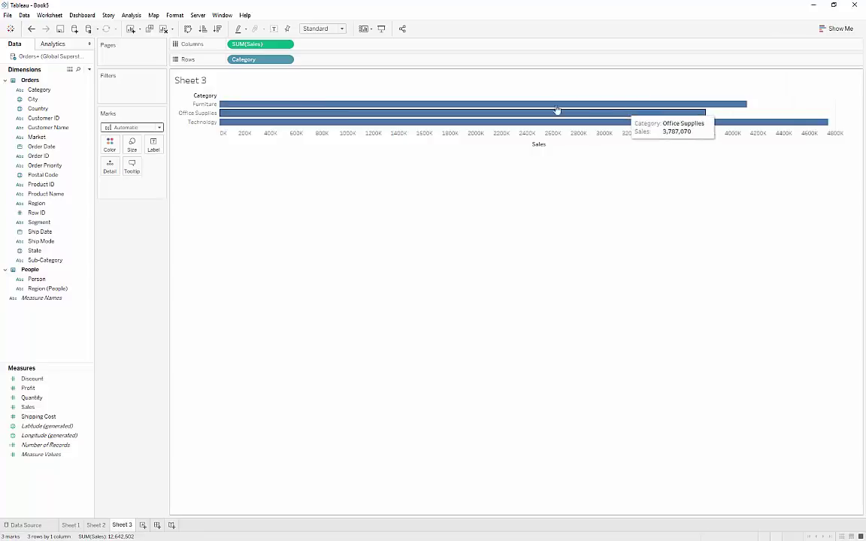
{"action": "left_click", "coordinate": [188, 29]}
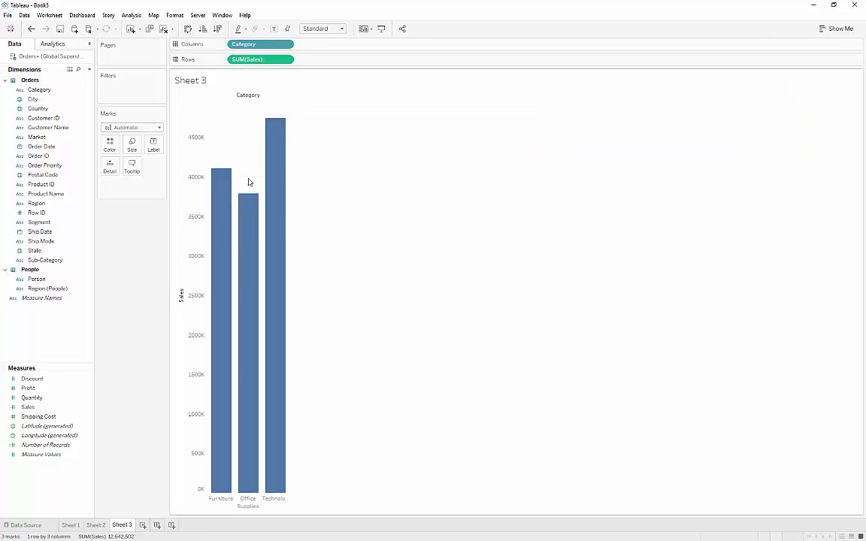
{"action": "mouse_move", "coordinate": [267, 122]}
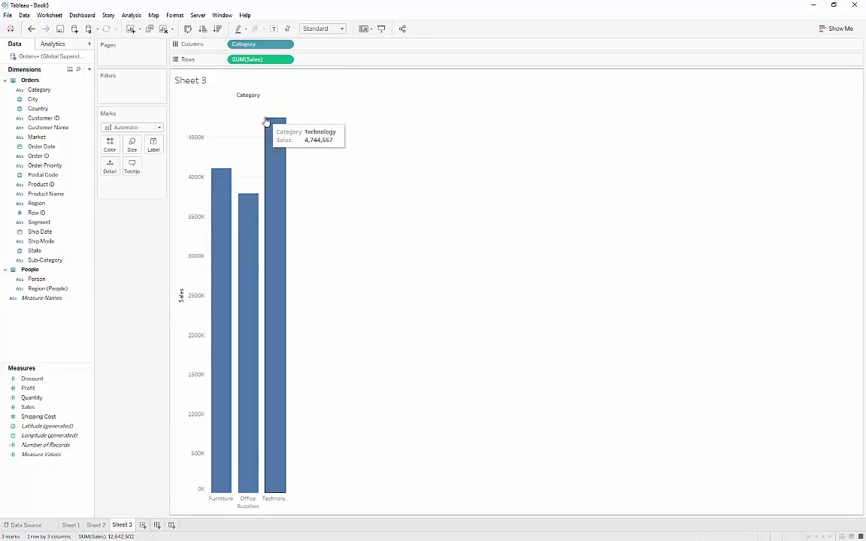
Try the Line mark type and Shape marks with cross and star shapes, restoring the Automatic mark type
{"action": "left_click", "coordinate": [158, 129]}
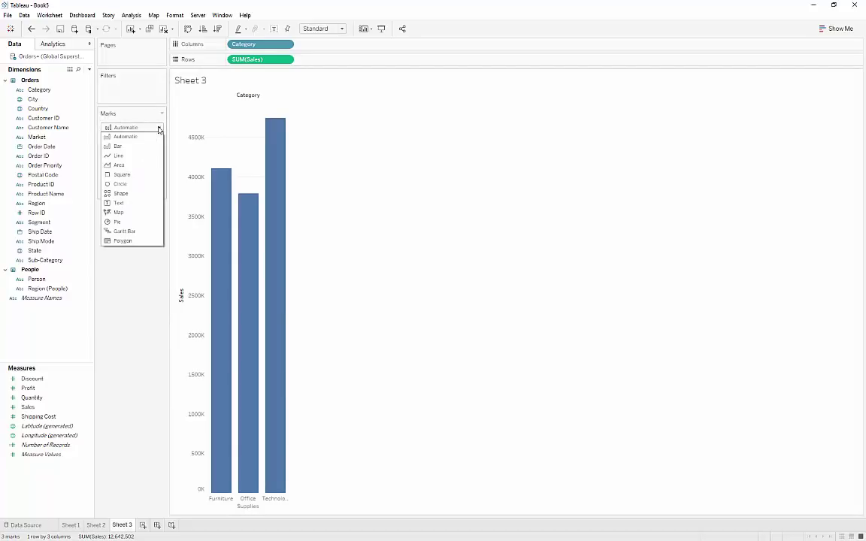
{"action": "left_click", "coordinate": [135, 156]}
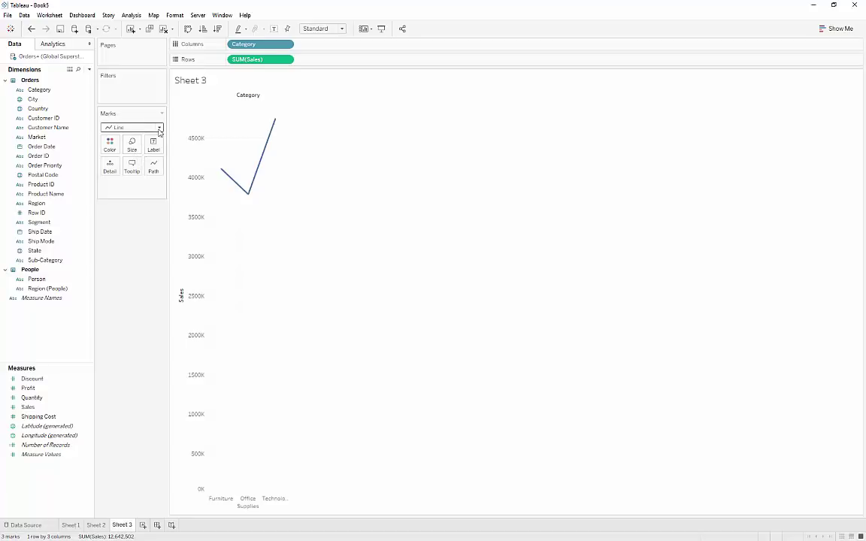
{"action": "left_click", "coordinate": [158, 130]}
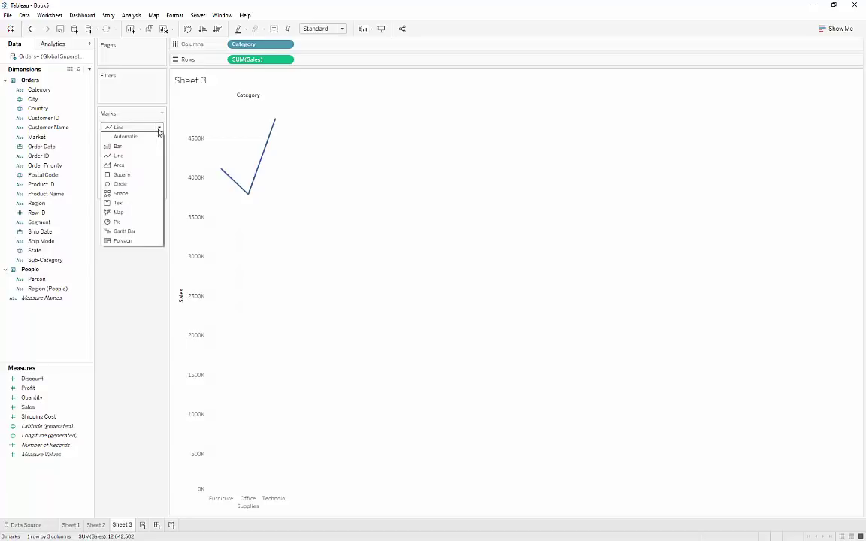
{"action": "left_click", "coordinate": [128, 193]}
{"action": "left_click", "coordinate": [153, 166]}
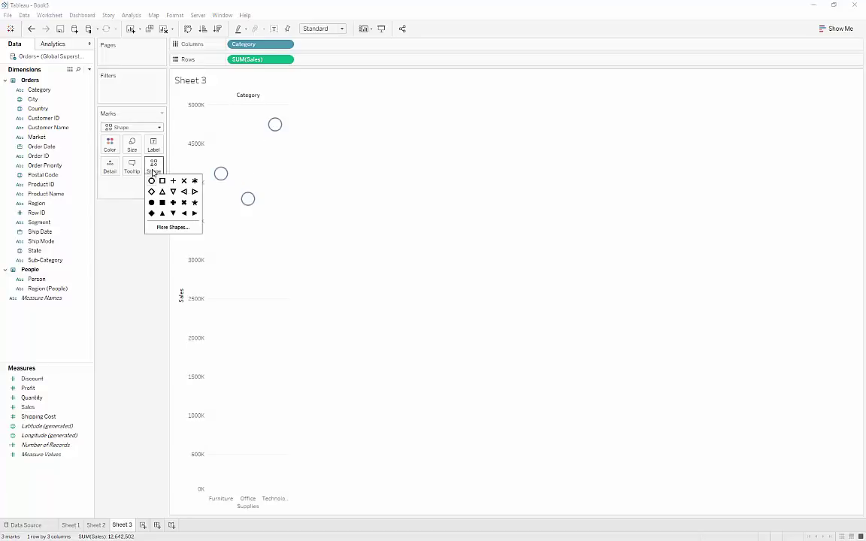
{"action": "left_click", "coordinate": [184, 182]}
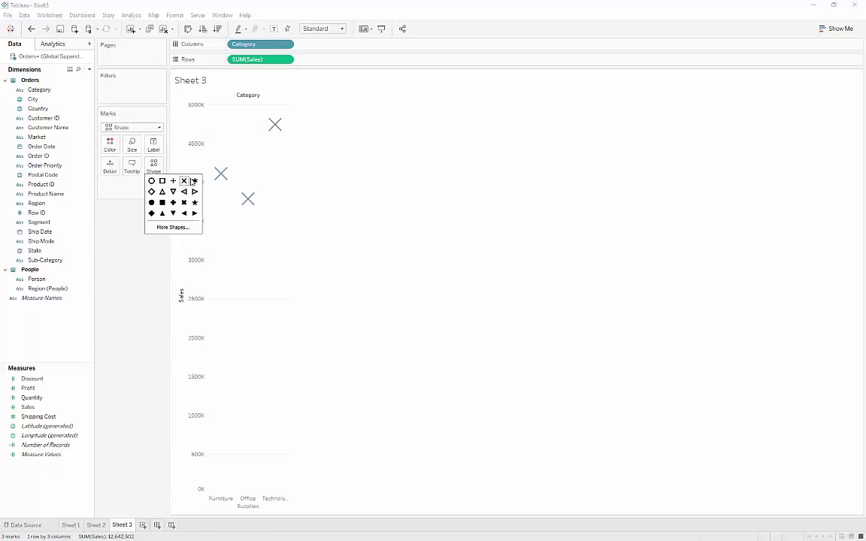
{"action": "left_click", "coordinate": [195, 202]}
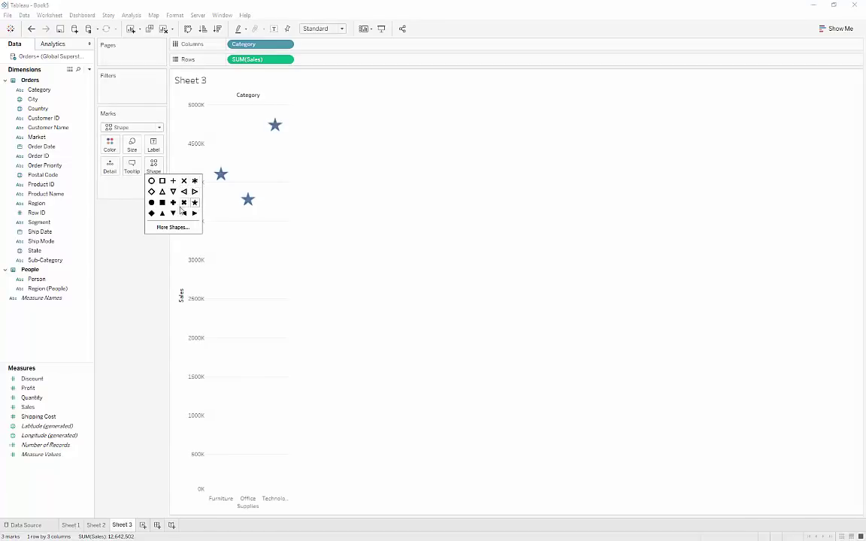
{"action": "left_click", "coordinate": [117, 211]}
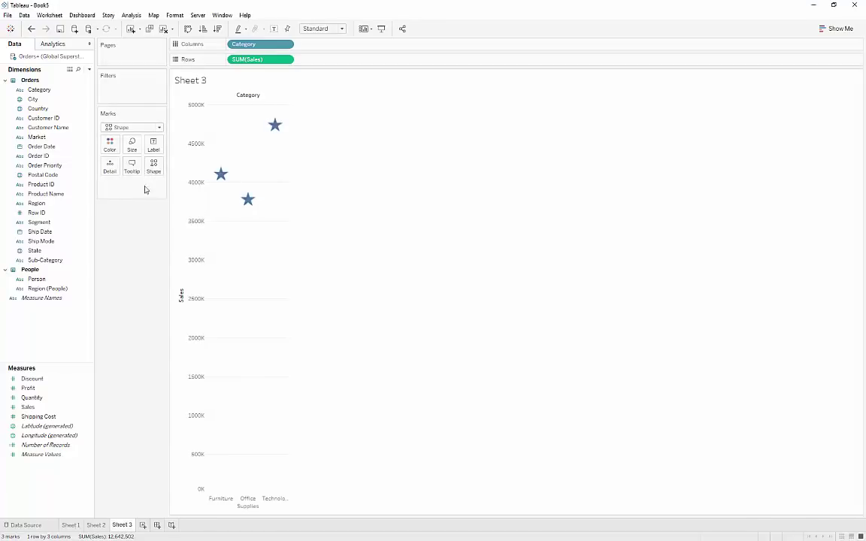
{"action": "left_click", "coordinate": [159, 128]}
{"action": "left_click", "coordinate": [132, 137]}
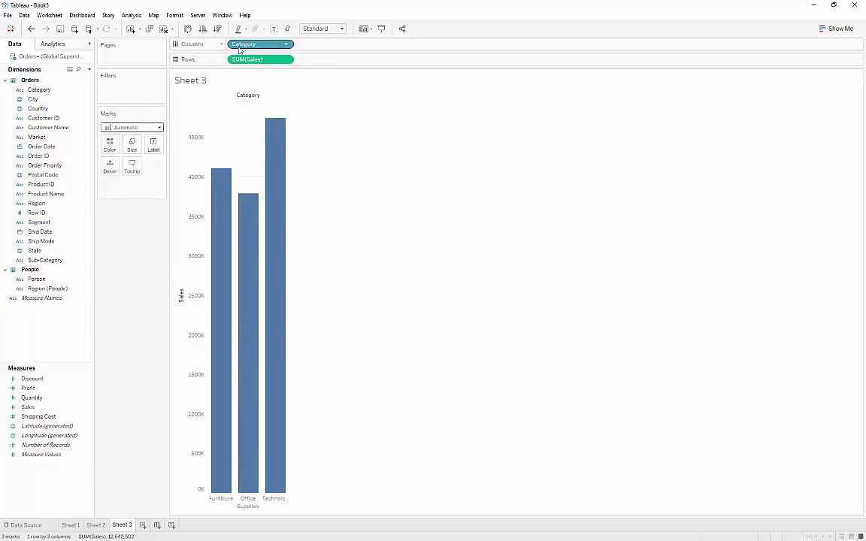
Replace Category with Order Date on Columns and switch the yearly sales marks to Bar and then to Line
{"action": "left_click_drag", "start_coordinate": [239, 49], "coordinate": [267, 46]}
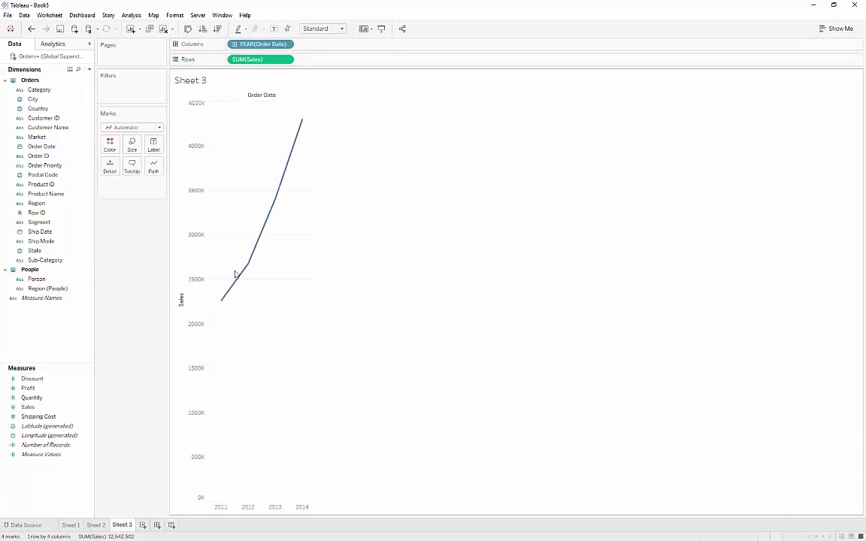
{"action": "left_click", "coordinate": [159, 128]}
{"action": "left_click", "coordinate": [133, 144]}
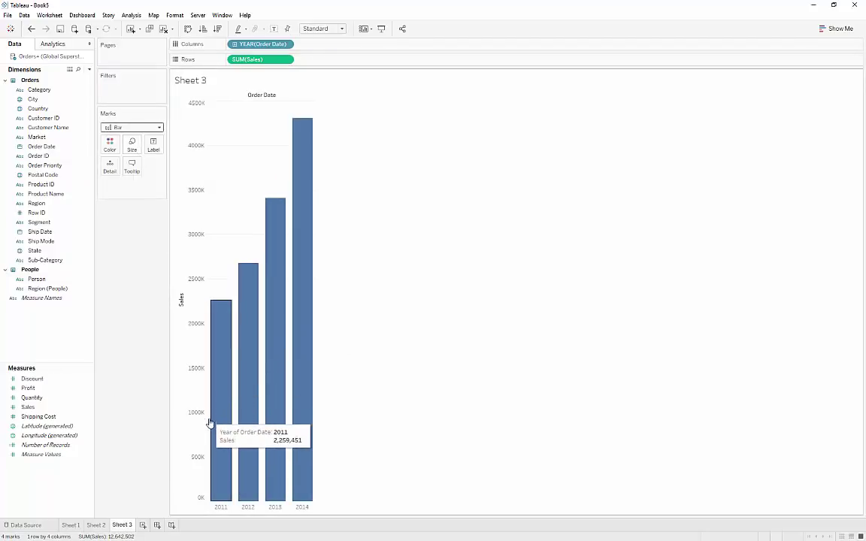
{"action": "left_click", "coordinate": [158, 129]}
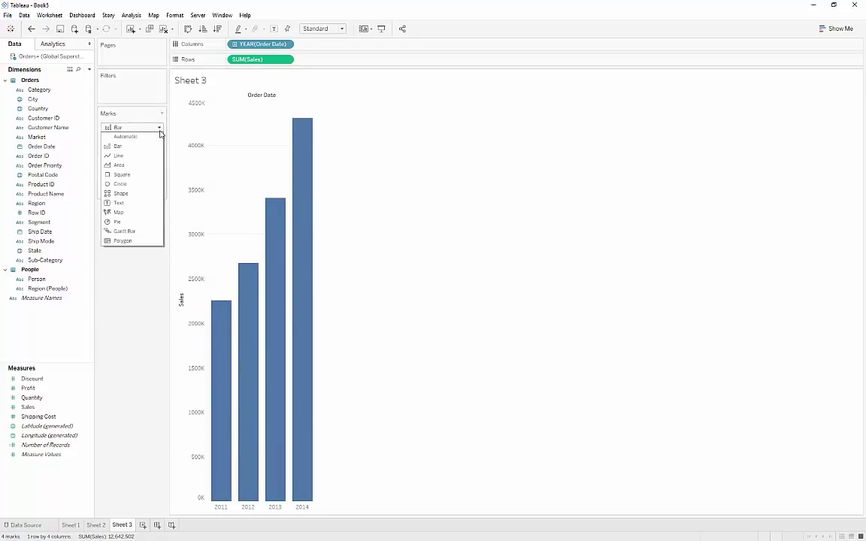
{"action": "left_click", "coordinate": [138, 162]}
{"action": "mouse_move", "coordinate": [294, 141]}
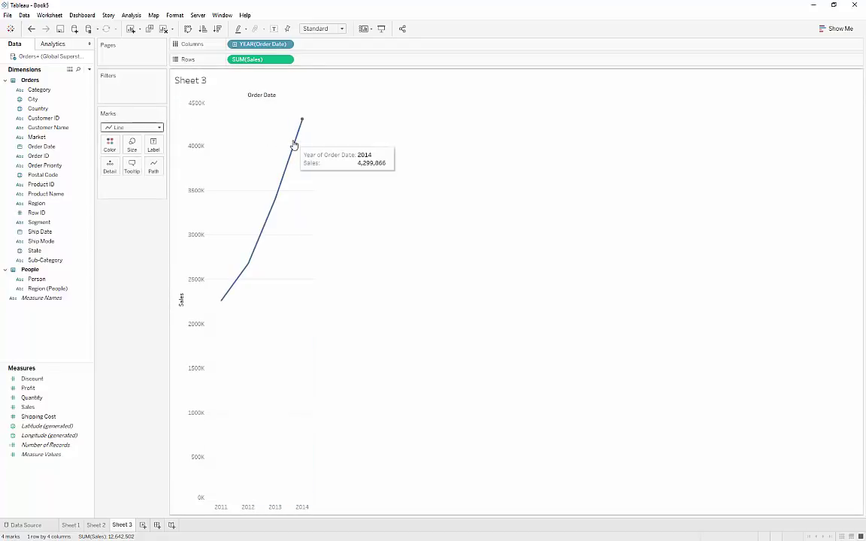
Expand Order Date to quarters and try placing Quarter before Year on Columns, restoring the original order
{"action": "left_click", "coordinate": [235, 45]}
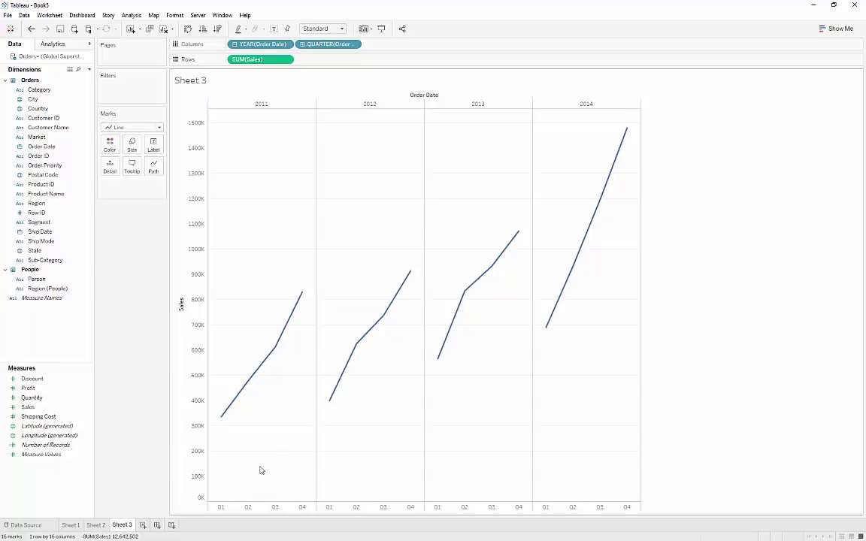
{"action": "left_click_drag", "start_coordinate": [330, 43], "coordinate": [229, 45]}
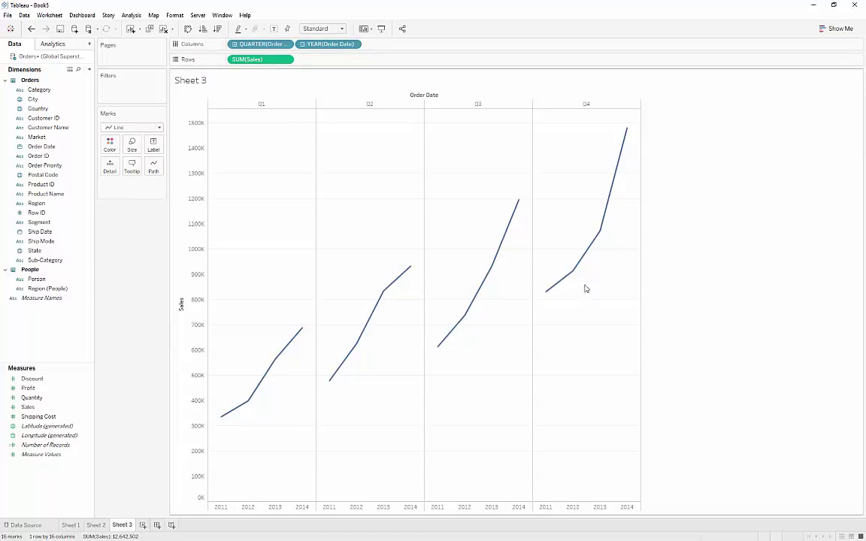
{"action": "left_click_drag", "start_coordinate": [329, 44], "coordinate": [276, 50]}
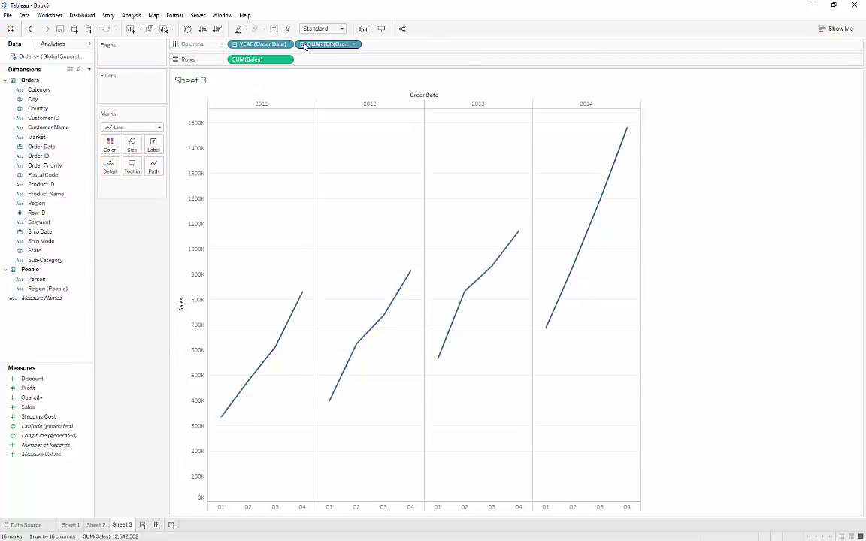
Expand the quarters to months, remove Quarter and Year from Columns, and inspect the monthly sales line
{"action": "left_click", "coordinate": [303, 44]}
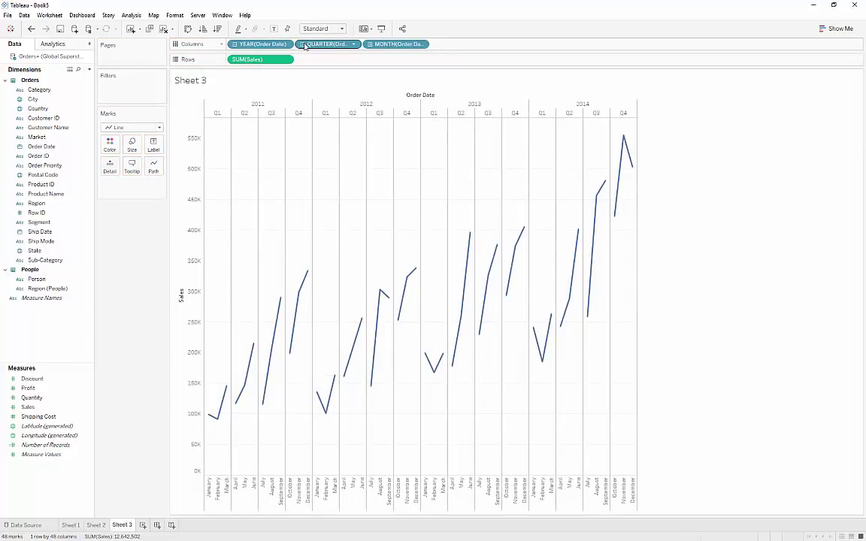
{"action": "left_click_drag", "start_coordinate": [316, 45], "coordinate": [293, 5]}
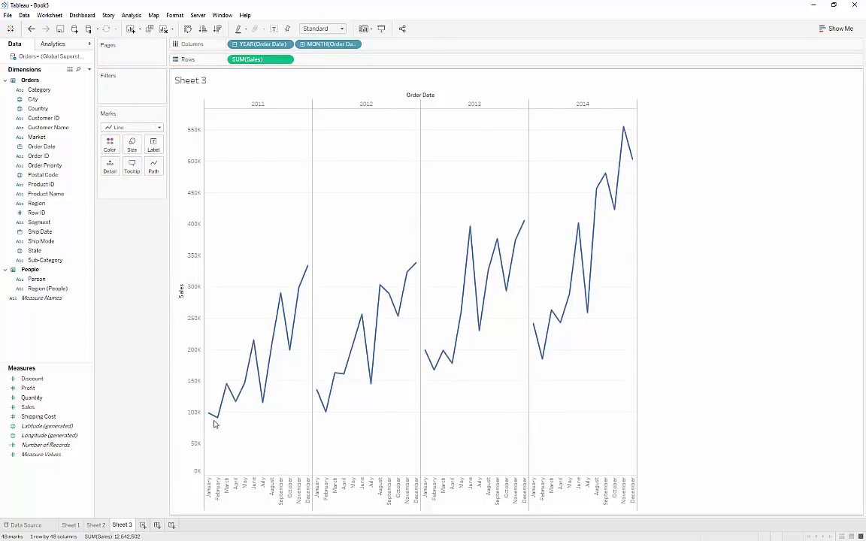
{"action": "left_click_drag", "start_coordinate": [332, 47], "coordinate": [366, 47]}
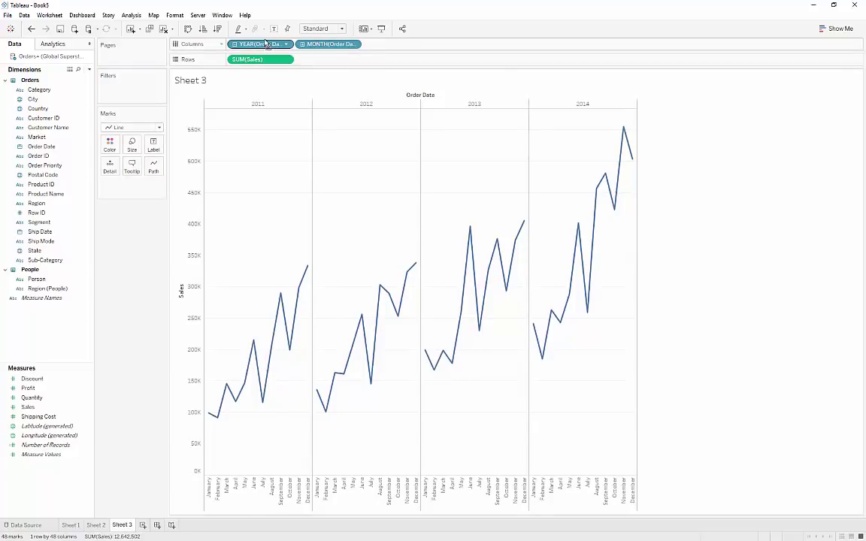
{"action": "left_click_drag", "start_coordinate": [265, 47], "coordinate": [255, 12]}
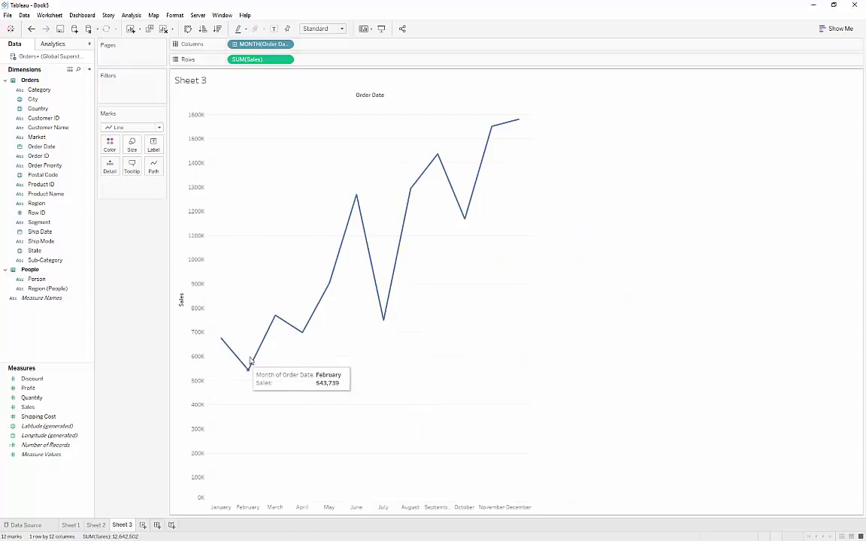
{"action": "mouse_move", "coordinate": [346, 217]}
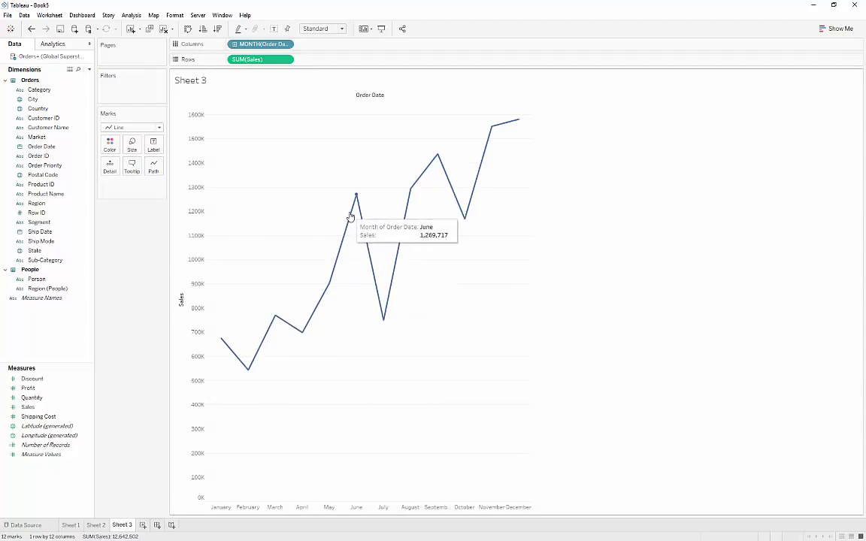
{"action": "mouse_move", "coordinate": [223, 342]}
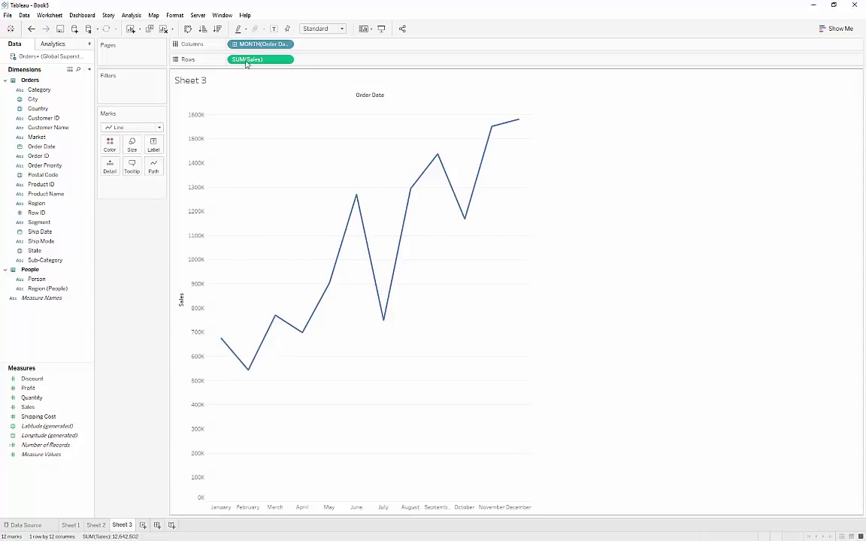
Set Order Date on Columns back to Year, expand it to quarters, and remove the Quarter field again
{"action": "left_click", "coordinate": [288, 45]}
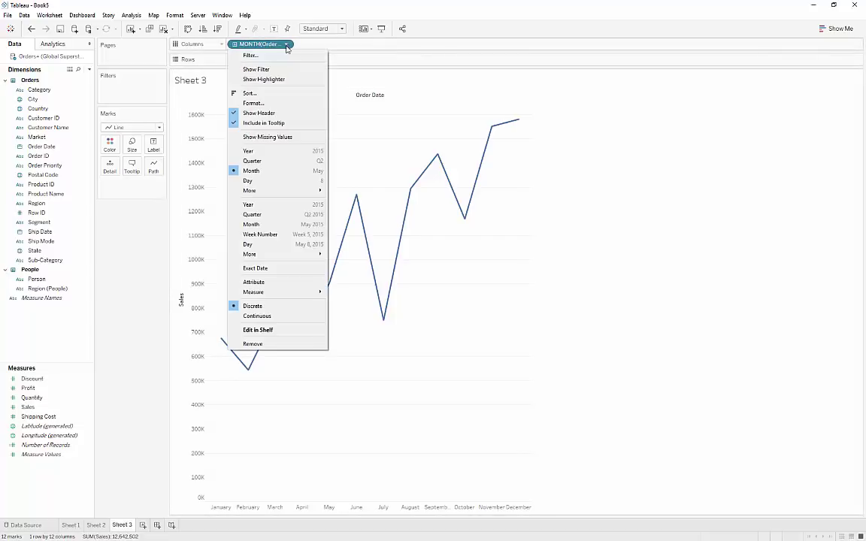
{"action": "left_click", "coordinate": [256, 154]}
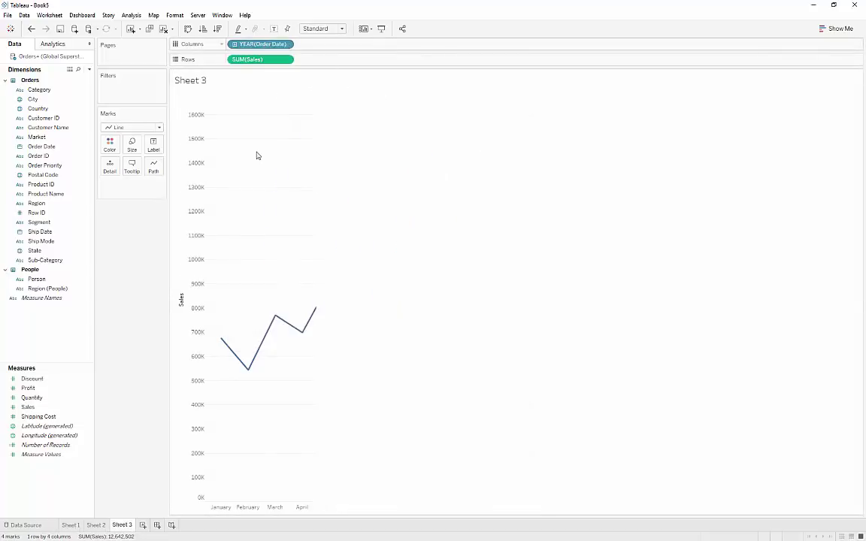
{"action": "left_click", "coordinate": [234, 44]}
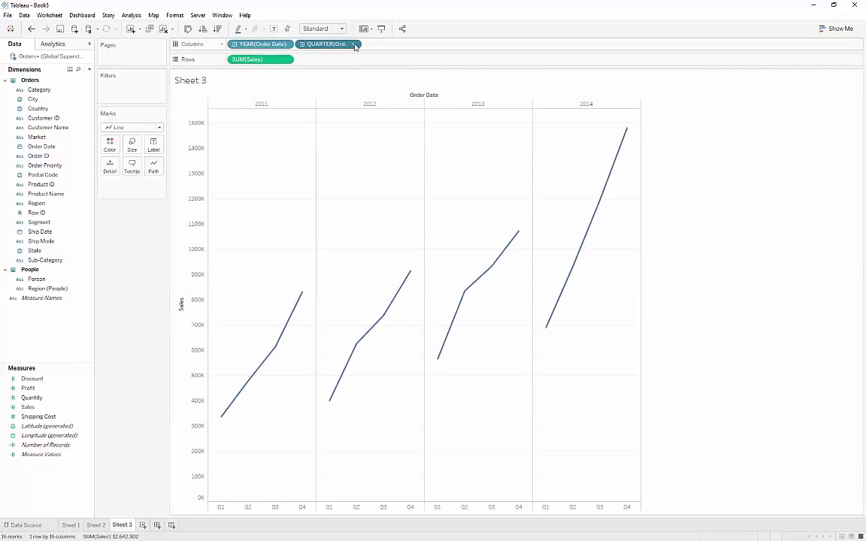
{"action": "left_click", "coordinate": [353, 44]}
{"action": "left_click", "coordinate": [311, 46]}
{"action": "left_click_drag", "start_coordinate": [312, 45], "coordinate": [304, 6]}
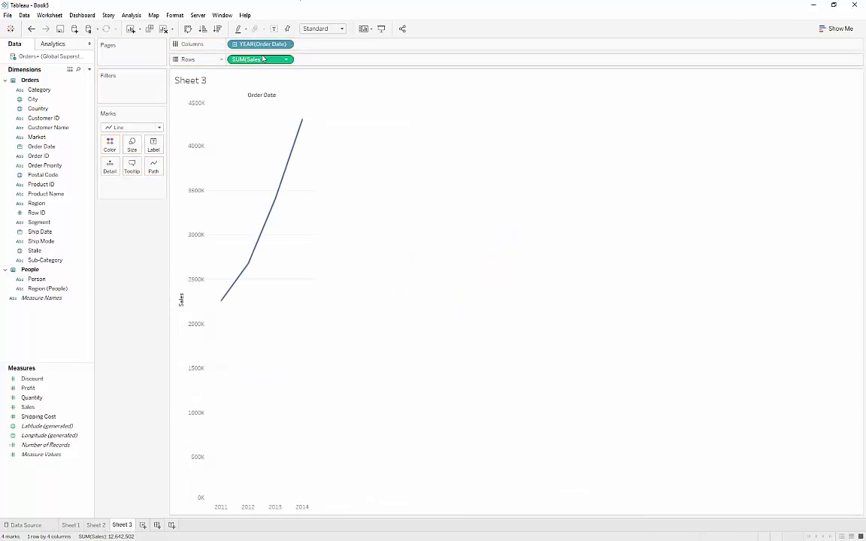
Convert the yearly Order Date field on Columns from discrete to continuous and check the sales line
{"action": "left_click", "coordinate": [285, 45]}
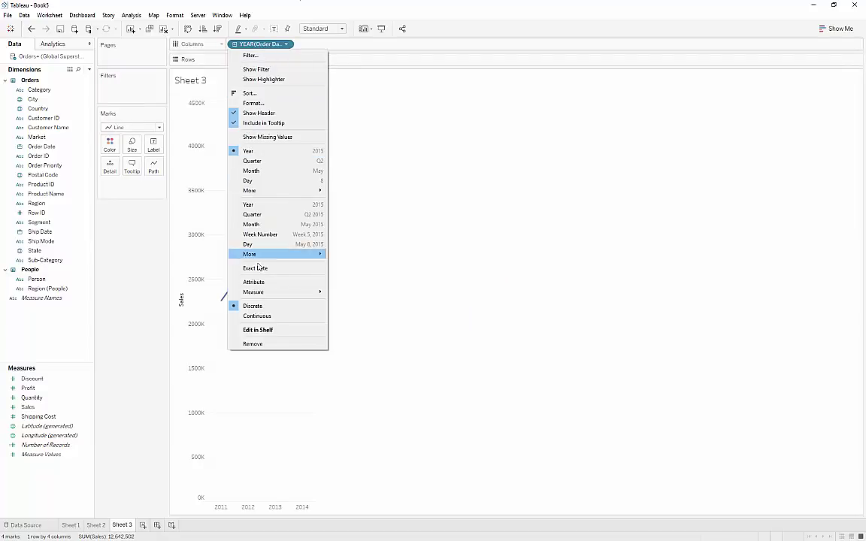
{"action": "left_click", "coordinate": [262, 316]}
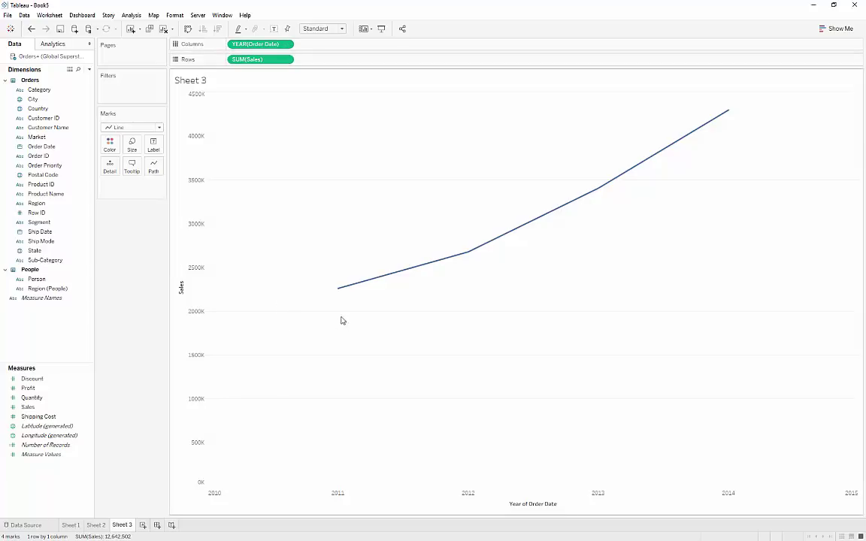
{"action": "mouse_move", "coordinate": [553, 220]}
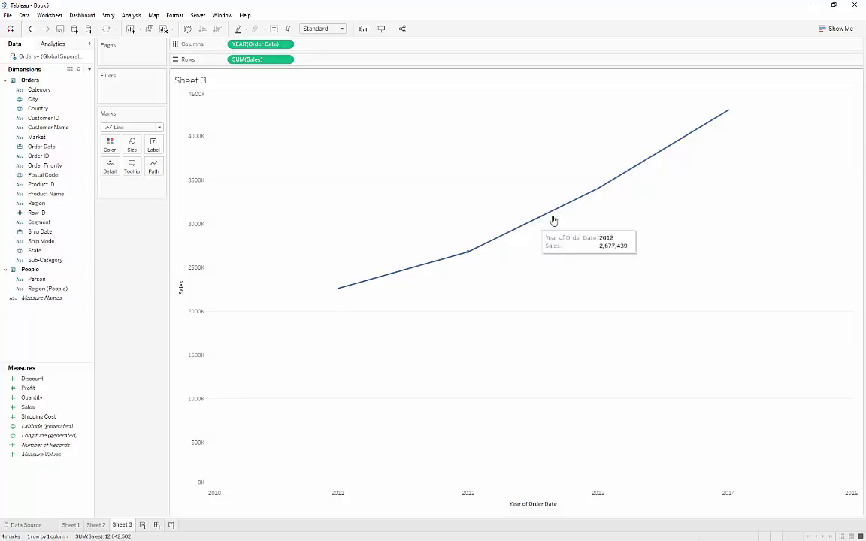
Change the continuous Order Date on Columns to the Quarter date part, and after that to the full-date Day level
{"action": "left_click", "coordinate": [286, 44]}
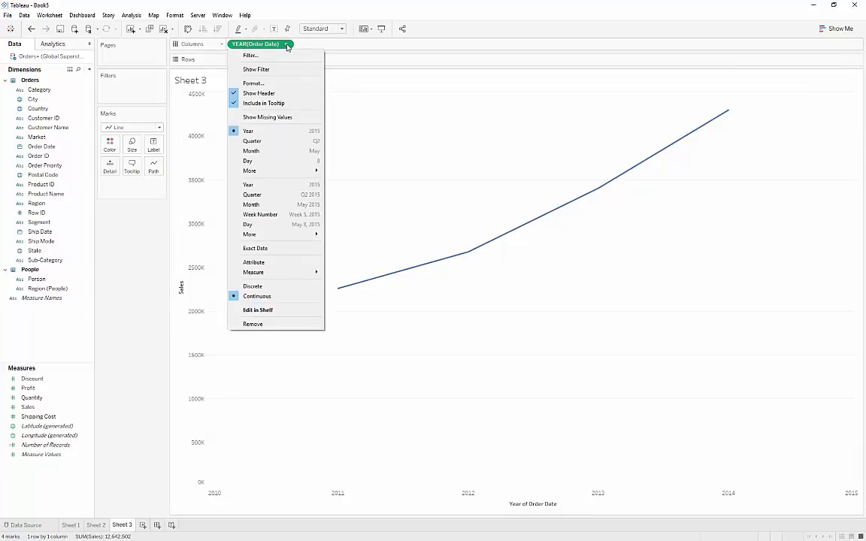
{"action": "left_click", "coordinate": [277, 141]}
{"action": "left_click", "coordinate": [286, 44]}
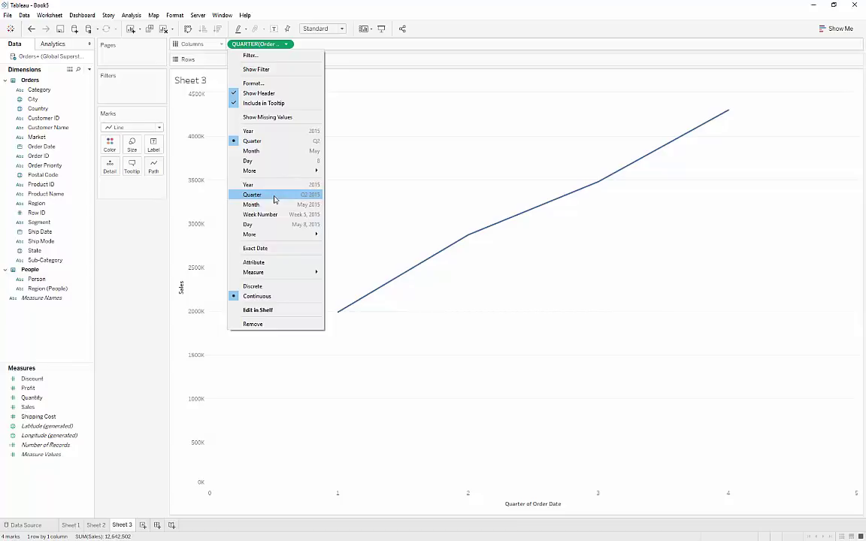
{"action": "left_click", "coordinate": [274, 225]}
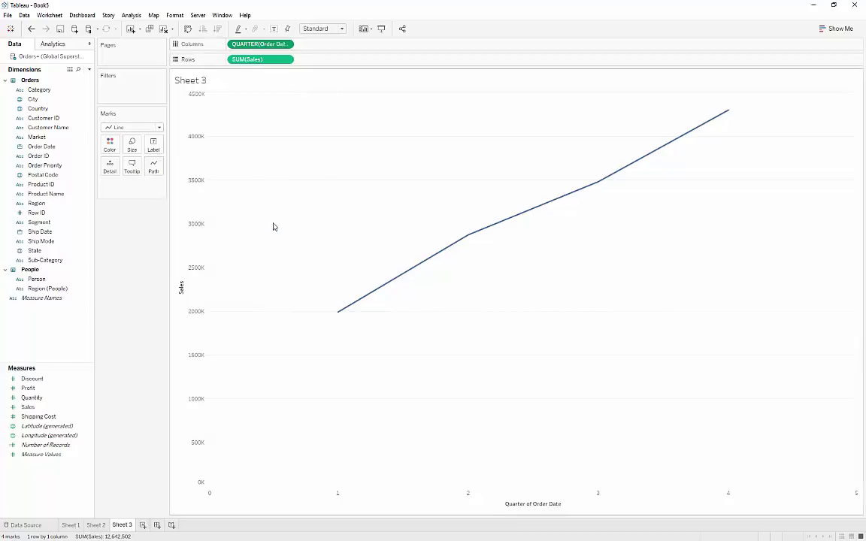
{"action": "mouse_move", "coordinate": [329, 172]}
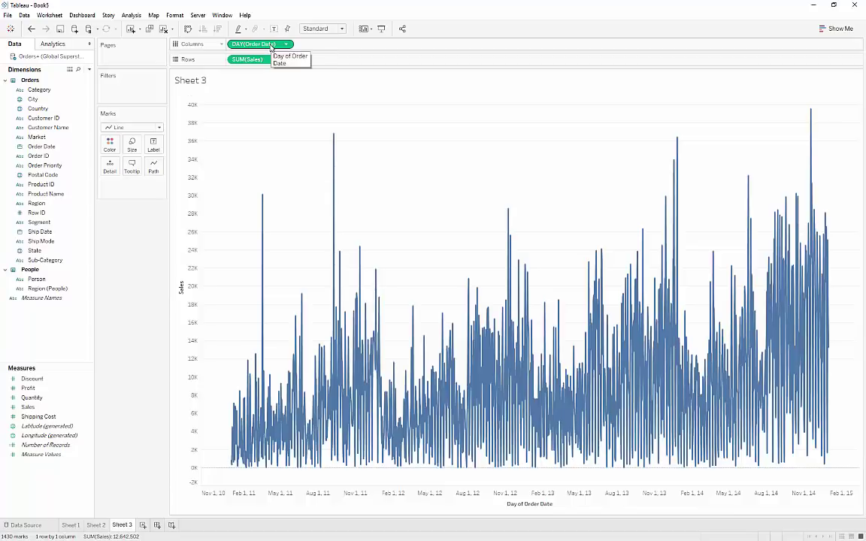
Replace Order Date on Columns with the Category dimension
{"action": "left_click_drag", "start_coordinate": [265, 47], "coordinate": [184, 4]}
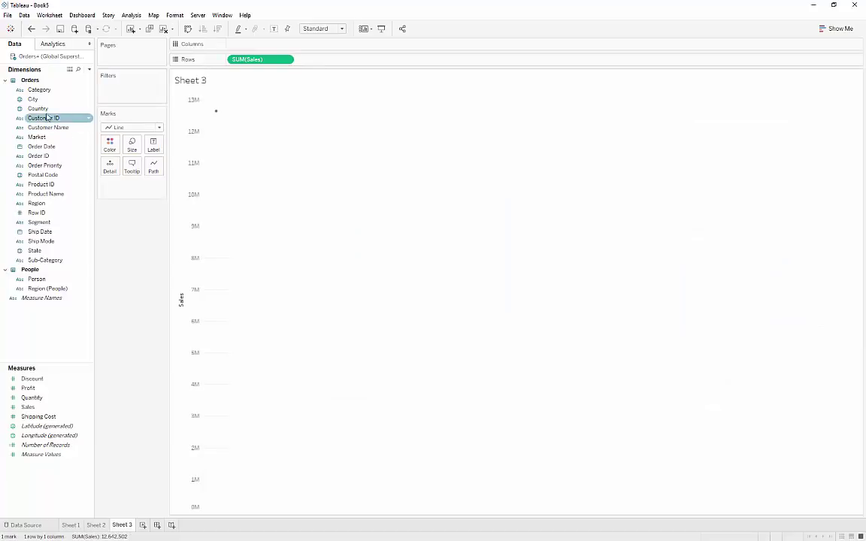
{"action": "mouse_move", "coordinate": [78, 105]}
{"action": "left_mouse_down"}
{"action": "mouse_move", "coordinate": [229, 45]}
{"action": "mouse_move", "coordinate": [17, 143]}
{"action": "left_mouse_up"}
{"action": "left_click_drag", "start_coordinate": [39, 90], "coordinate": [248, 45]}
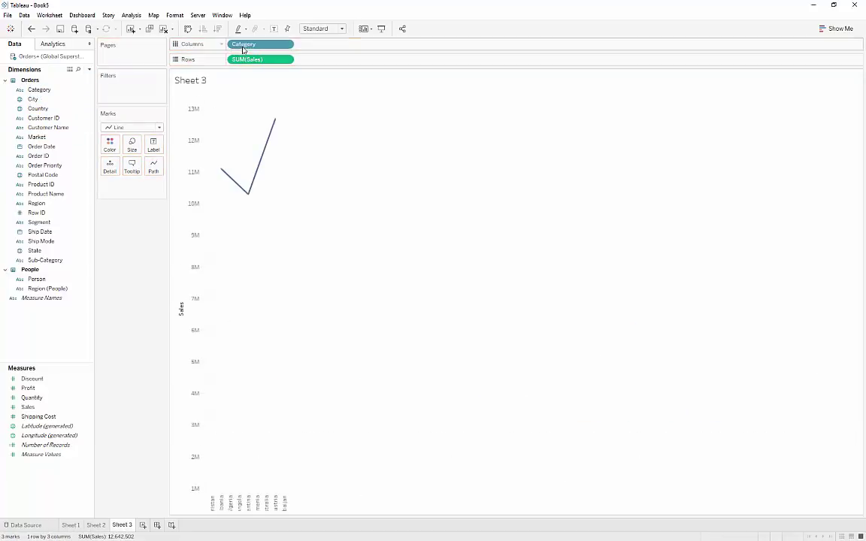
Set the mark type to Automatic and widen the chart so the full category names fit
{"action": "left_click", "coordinate": [159, 127]}
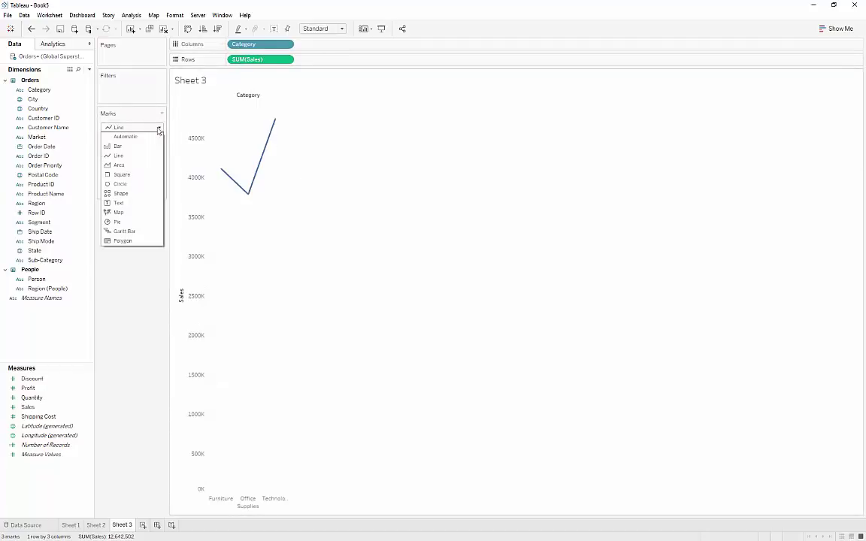
{"action": "left_click", "coordinate": [154, 127]}
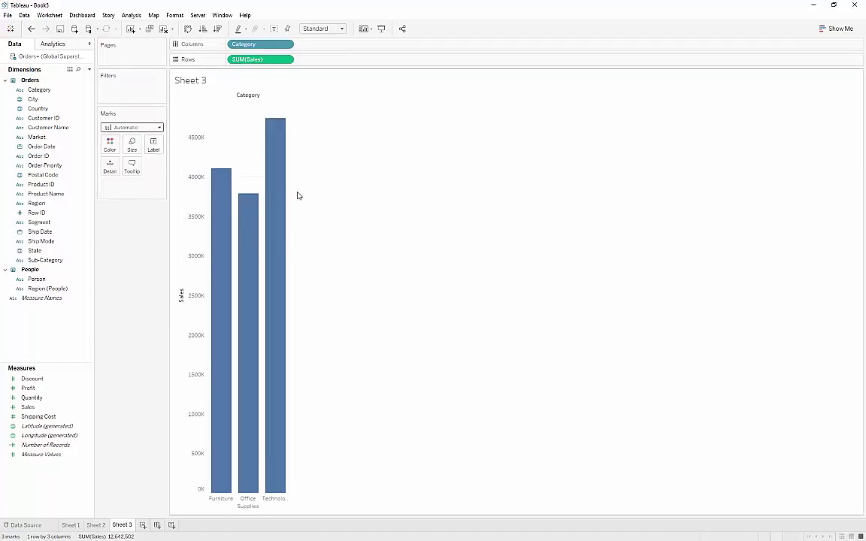
{"action": "left_click_drag", "start_coordinate": [288, 189], "coordinate": [390, 193]}
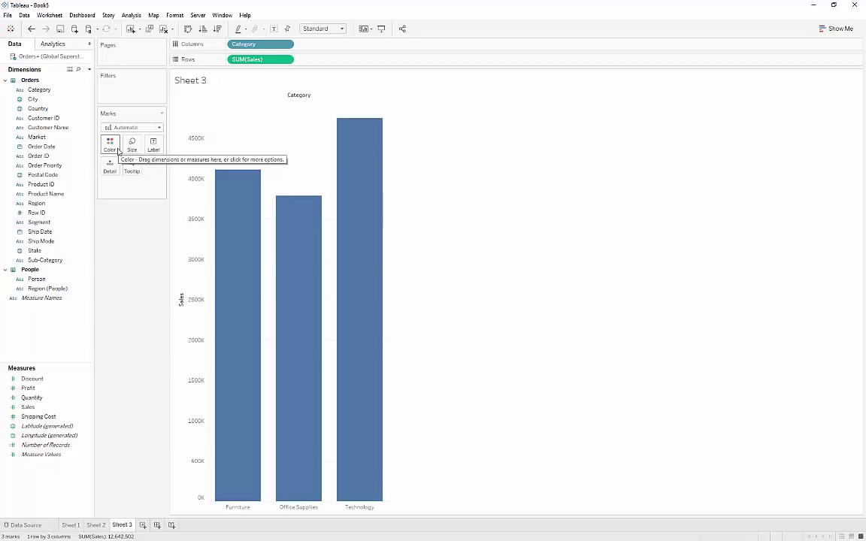
Color the category bars by Sales, inspect the shading, and remove Sales from Color
{"action": "mouse_move", "coordinate": [240, 253]}
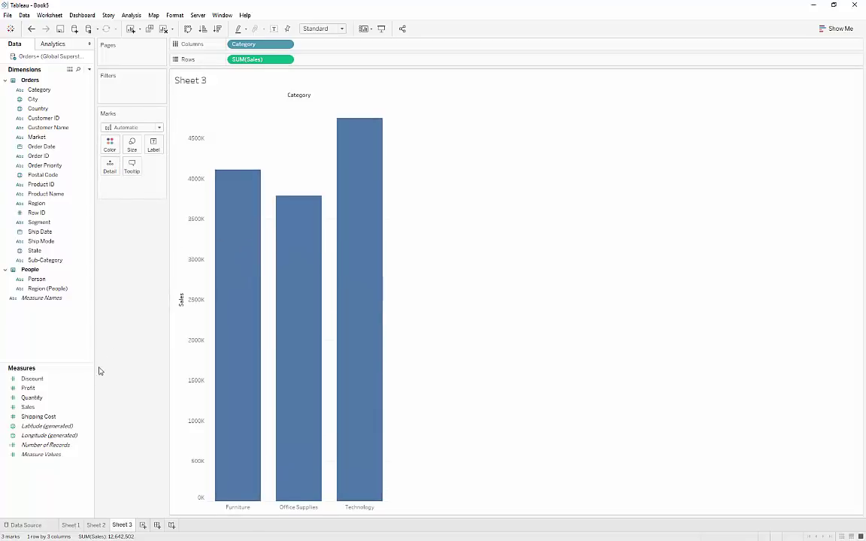
{"action": "mouse_move", "coordinate": [36, 408]}
{"action": "left_mouse_down"}
{"action": "mouse_move", "coordinate": [58, 381]}
{"action": "mouse_move", "coordinate": [110, 150]}
{"action": "left_mouse_up"}
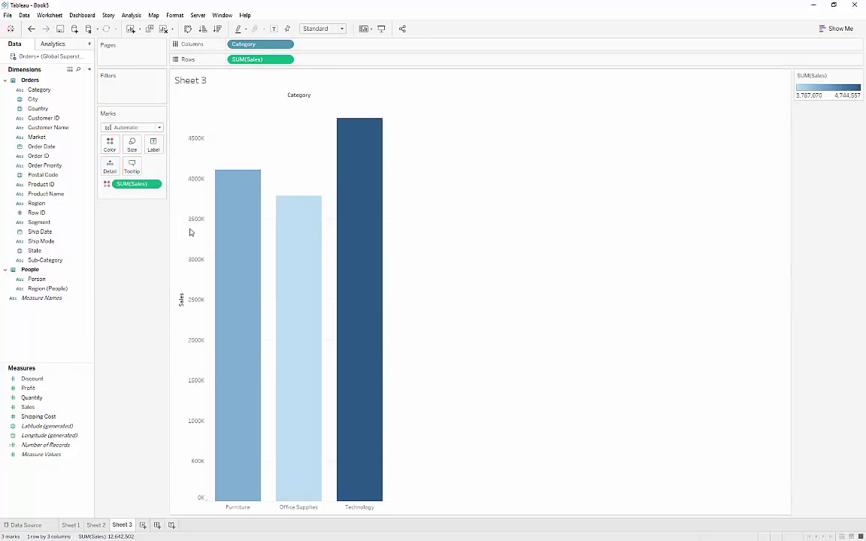
{"action": "mouse_move", "coordinate": [343, 122]}
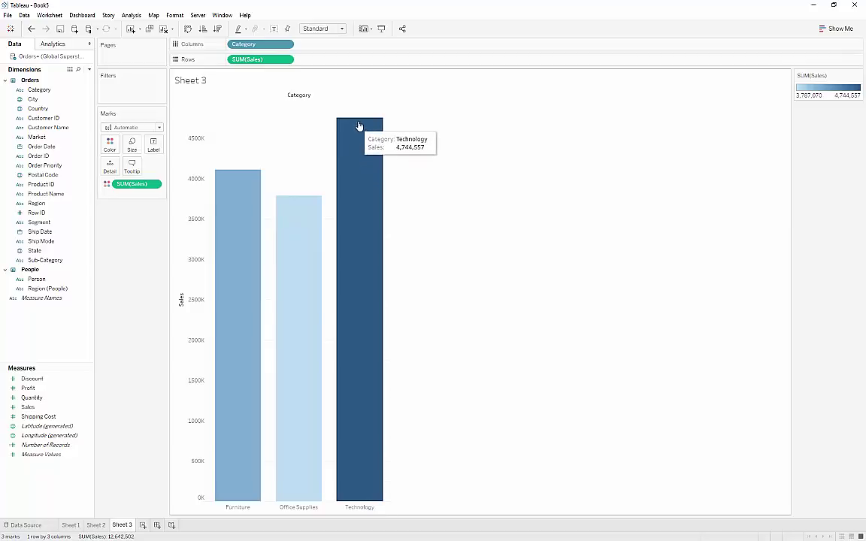
{"action": "mouse_move", "coordinate": [295, 245]}
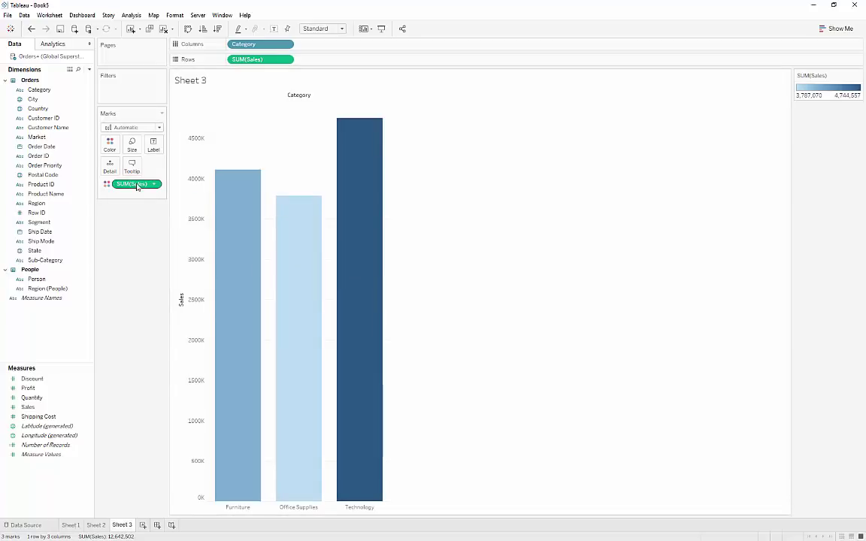
{"action": "left_click_drag", "start_coordinate": [136, 185], "coordinate": [71, 323]}
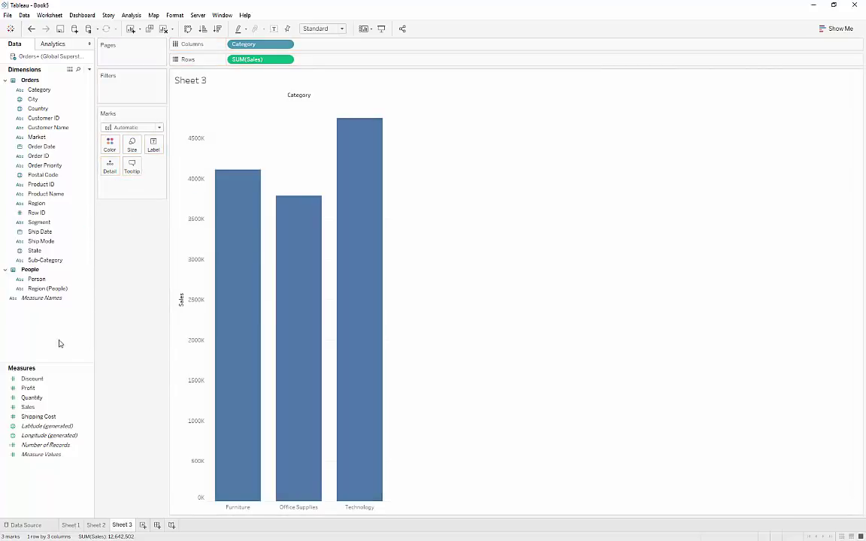
Color the category bars by Profit, try Profit as a second measure on Rows, and return it to Color
{"action": "mouse_move", "coordinate": [35, 390]}
{"action": "left_mouse_down"}
{"action": "mouse_move", "coordinate": [77, 173]}
{"action": "mouse_move", "coordinate": [111, 148]}
{"action": "left_mouse_up"}
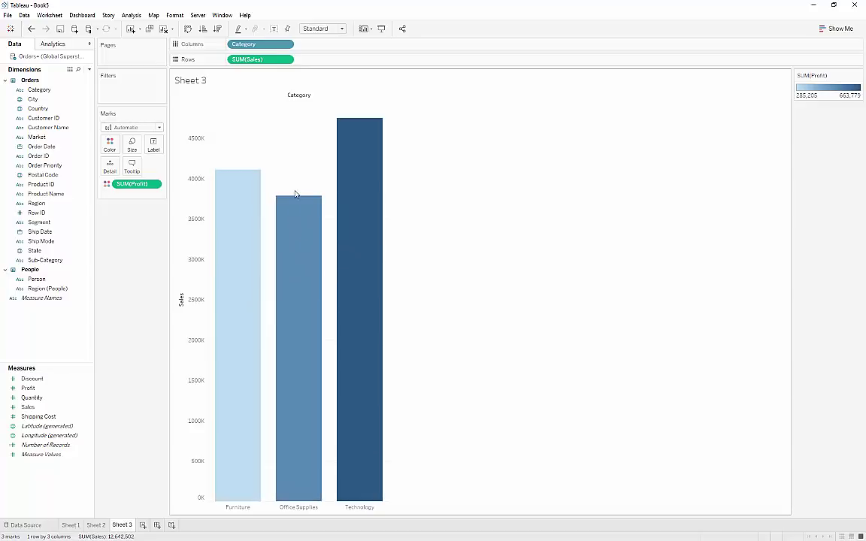
{"action": "mouse_move", "coordinate": [299, 218]}
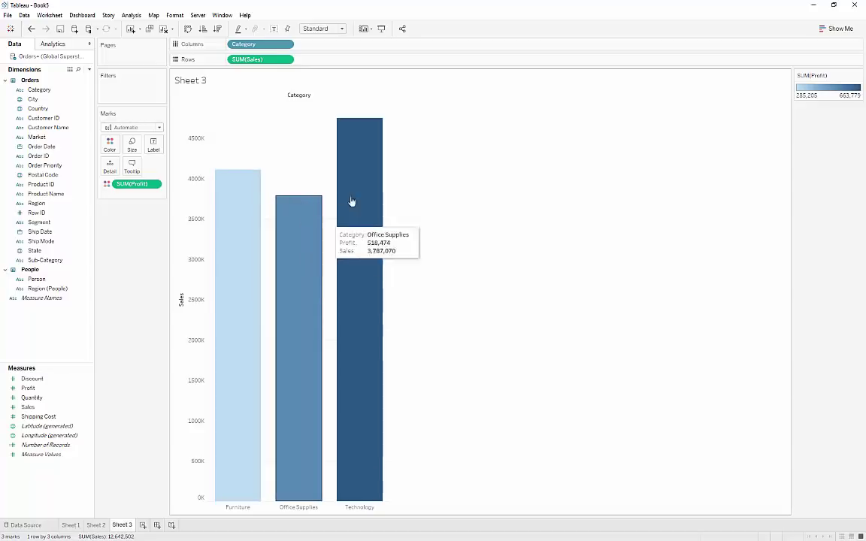
{"action": "mouse_move", "coordinate": [237, 208]}
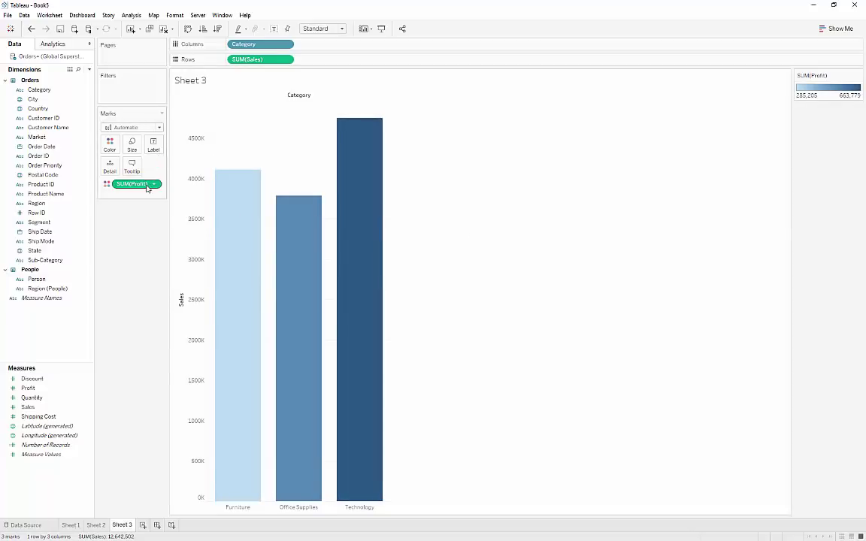
{"action": "left_click_drag", "start_coordinate": [149, 186], "coordinate": [368, 66]}
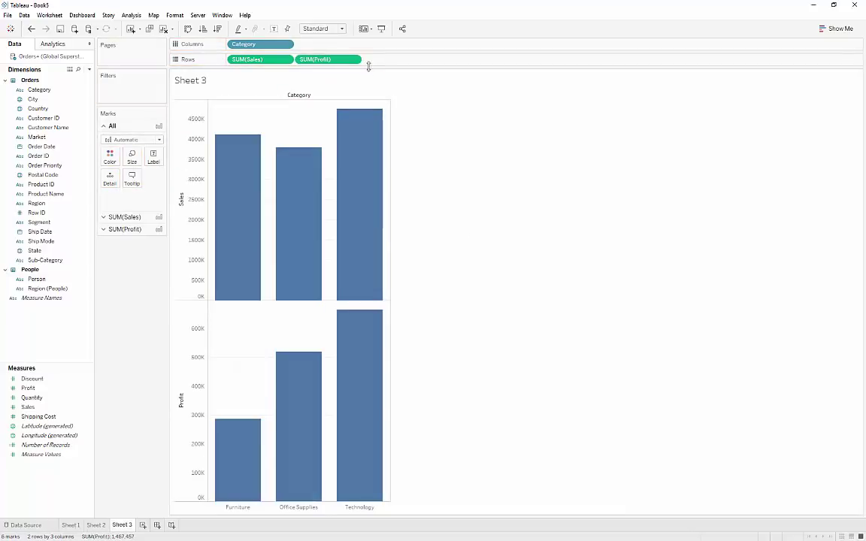
{"action": "left_click_drag", "start_coordinate": [315, 58], "coordinate": [109, 156]}
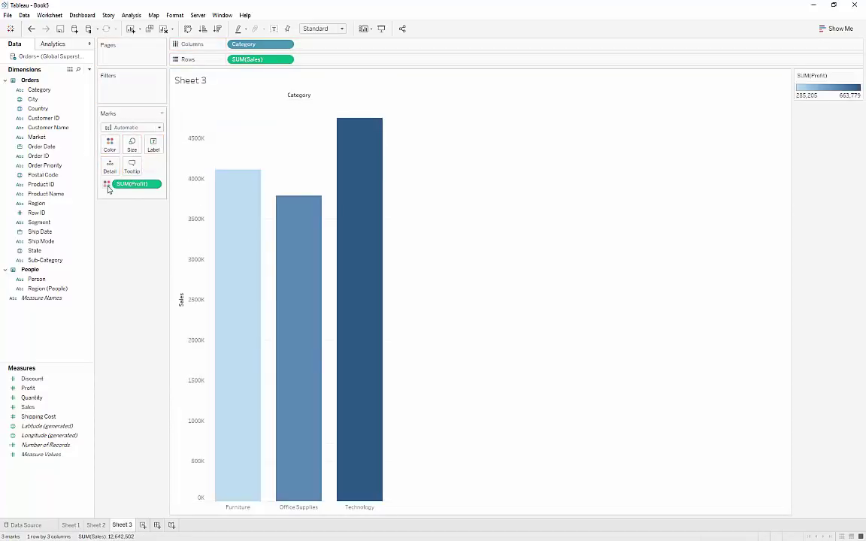
Switch the Profit encoding on the bars from Color to Size, and from Size to Label
{"action": "left_click", "coordinate": [106, 184]}
{"action": "left_click", "coordinate": [120, 201]}
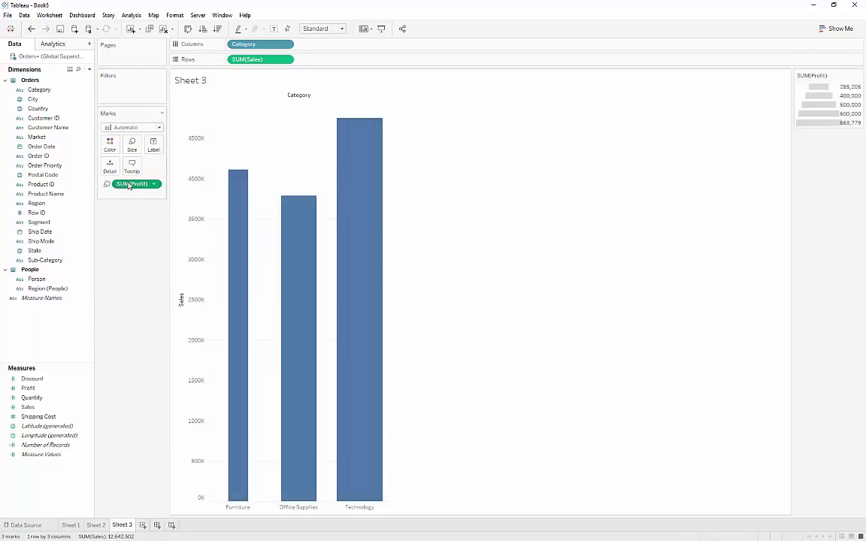
{"action": "left_click", "coordinate": [106, 184]}
{"action": "left_click", "coordinate": [122, 209]}
{"action": "mouse_move", "coordinate": [232, 190]}
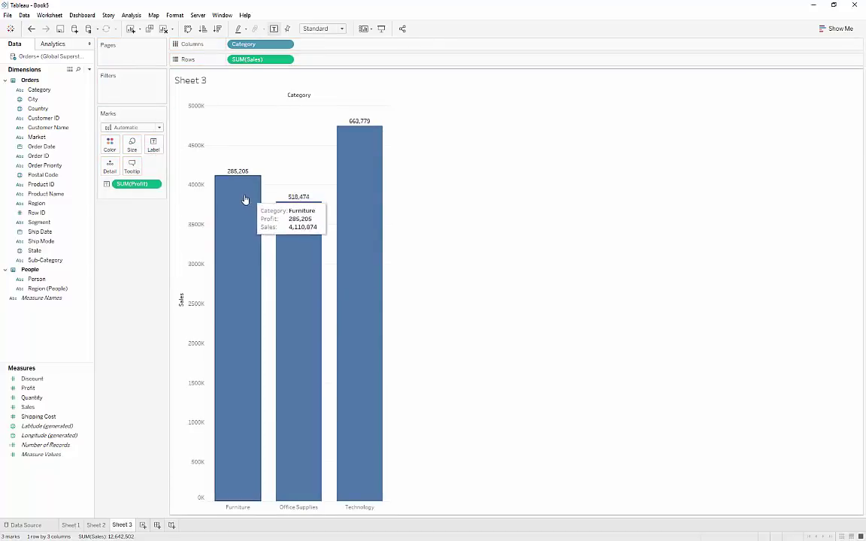
Put Profit back on Size, return it to Label, and compare the profit labels with each bar's tooltip
{"action": "left_click_drag", "start_coordinate": [132, 185], "coordinate": [132, 144]}
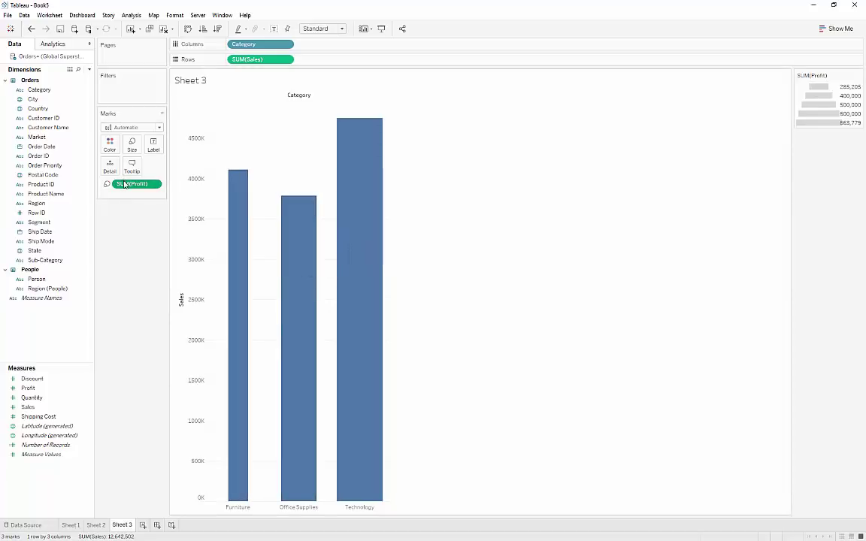
{"action": "left_click_drag", "start_coordinate": [132, 184], "coordinate": [154, 150]}
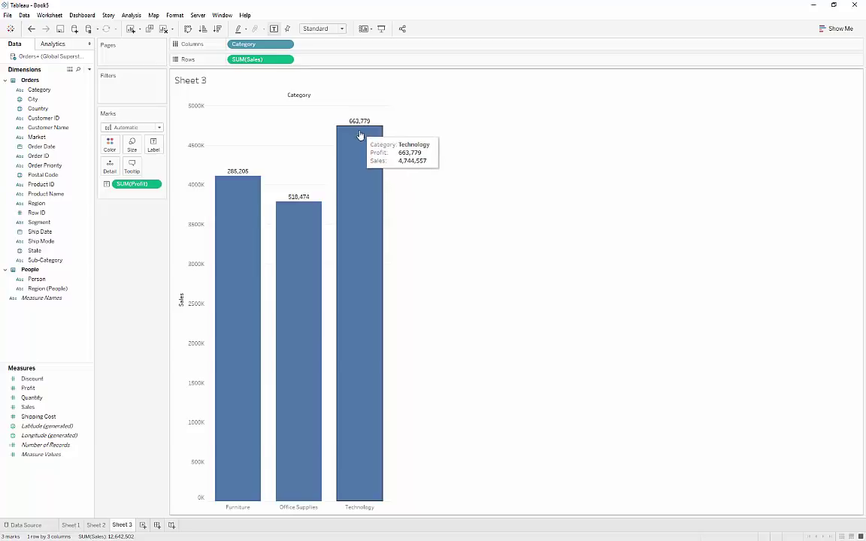
{"action": "mouse_move", "coordinate": [321, 198]}
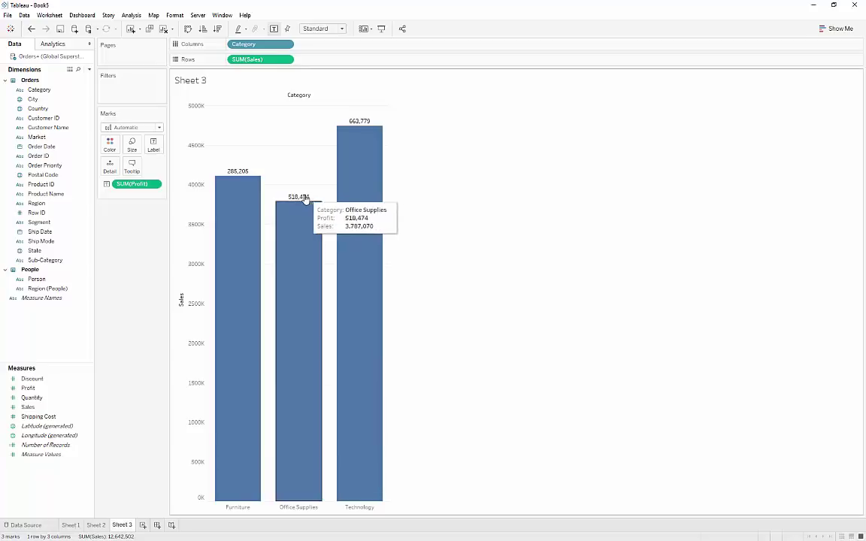
{"action": "mouse_move", "coordinate": [238, 179]}
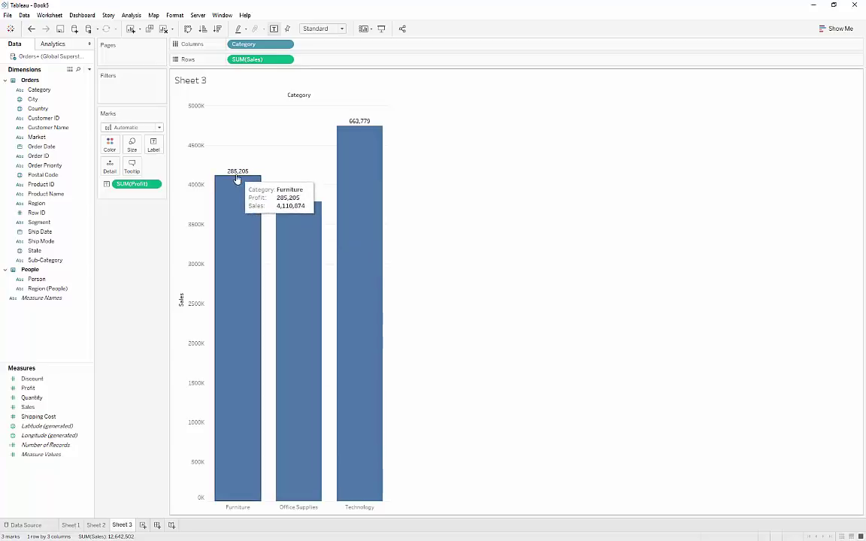
Label the category bars with Sales instead of Profit and color them by Profit, checking the bars' tooltips
{"action": "left_click_drag", "start_coordinate": [129, 188], "coordinate": [64, 304]}
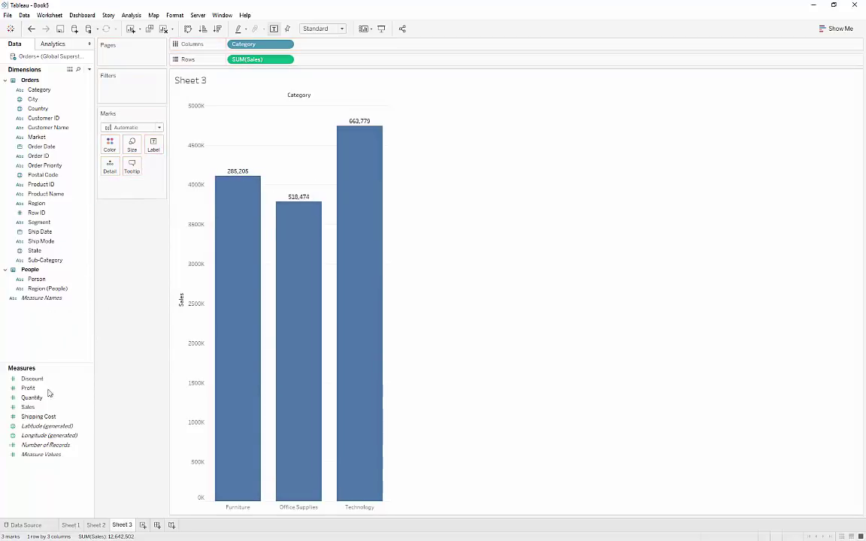
{"action": "left_click_drag", "start_coordinate": [30, 407], "coordinate": [153, 146]}
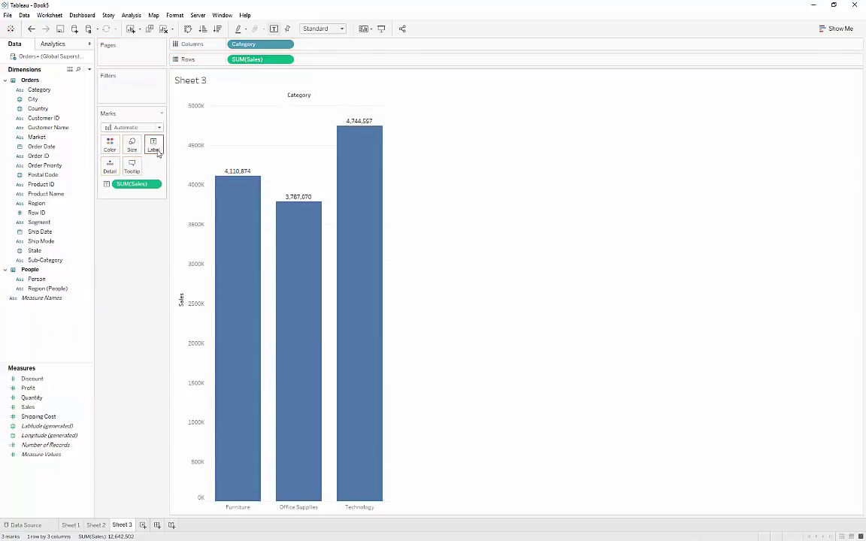
{"action": "mouse_move", "coordinate": [33, 390]}
{"action": "left_mouse_down"}
{"action": "mouse_move", "coordinate": [110, 183]}
{"action": "mouse_move", "coordinate": [111, 144]}
{"action": "left_mouse_up"}
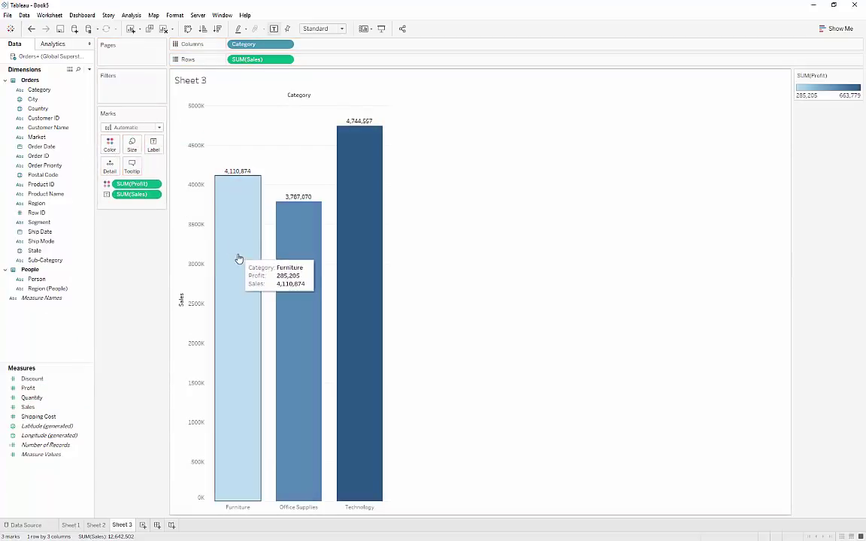
{"action": "mouse_move", "coordinate": [258, 277]}
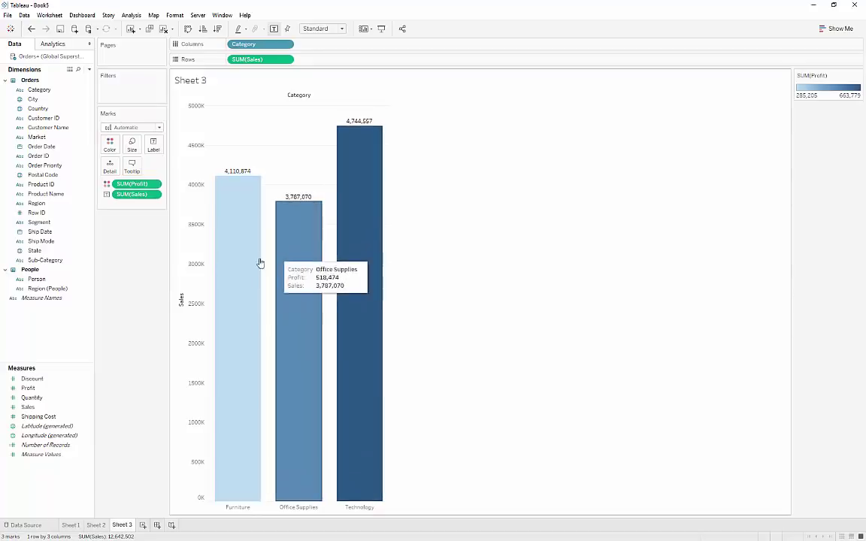
{"action": "mouse_move", "coordinate": [343, 250]}
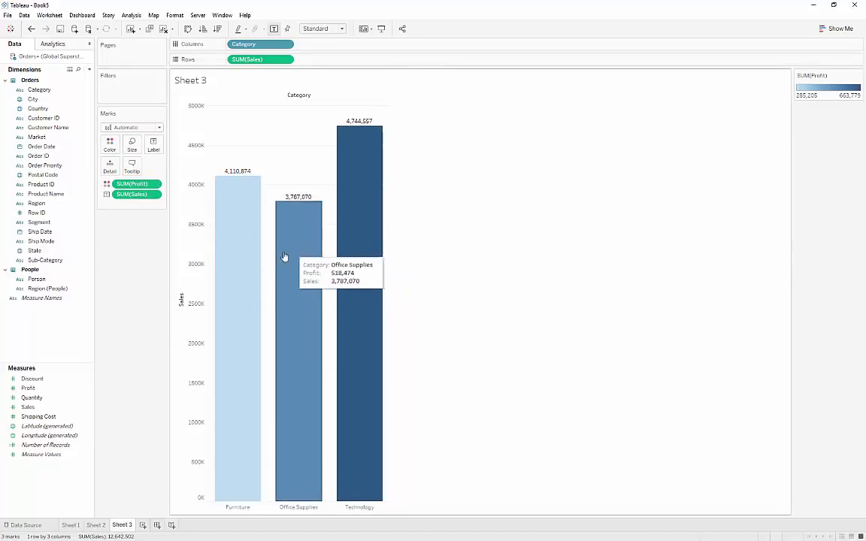
{"action": "mouse_move", "coordinate": [253, 253]}
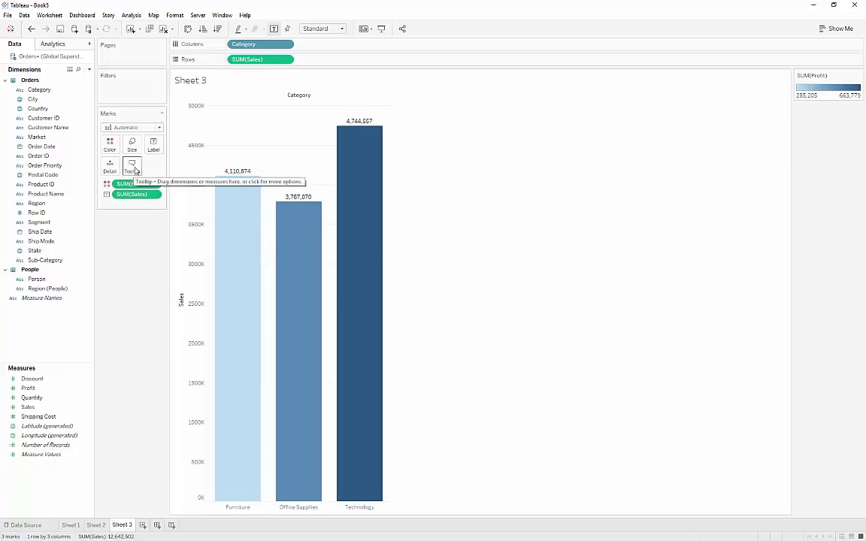
{"action": "mouse_move", "coordinate": [234, 207]}
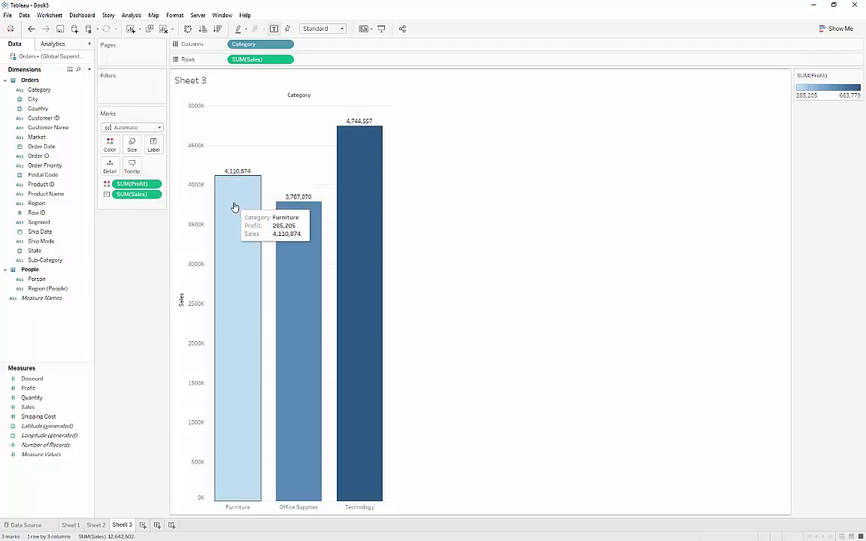
Add Quantity, Shipping Cost and Discount to the category bars' tooltip, check the Technology bar's tooltip, and remove the three measures again
{"action": "left_click", "coordinate": [39, 400]}
{"action": "left_click", "coordinate": [42, 417], "text": "ctrl"}
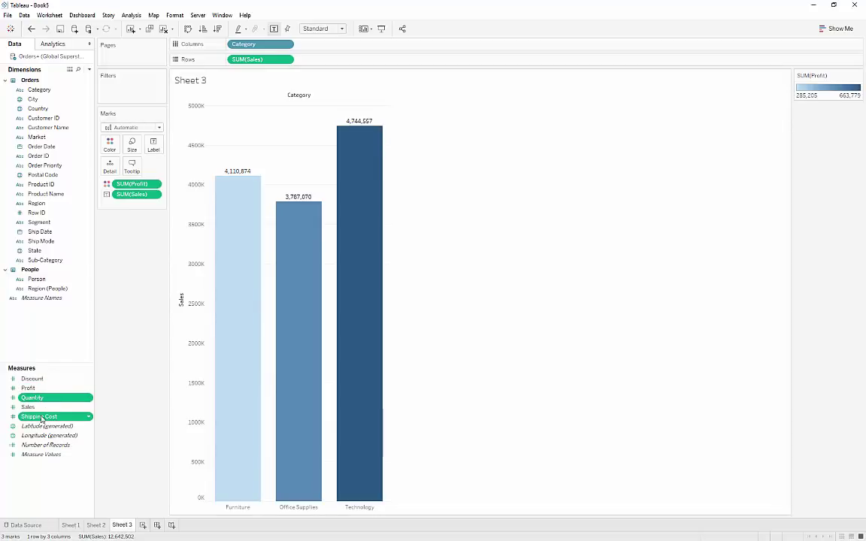
{"action": "left_click", "coordinate": [44, 379], "text": "ctrl"}
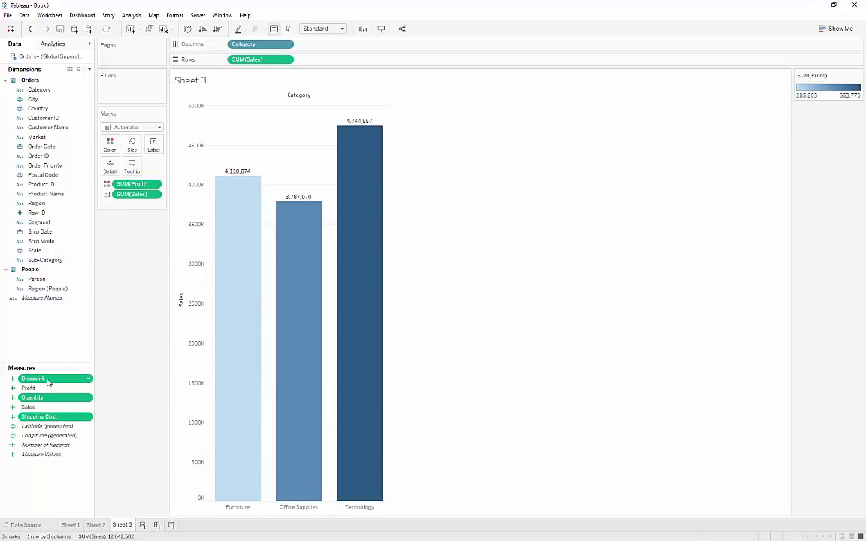
{"action": "left_click_drag", "start_coordinate": [42, 379], "coordinate": [134, 172]}
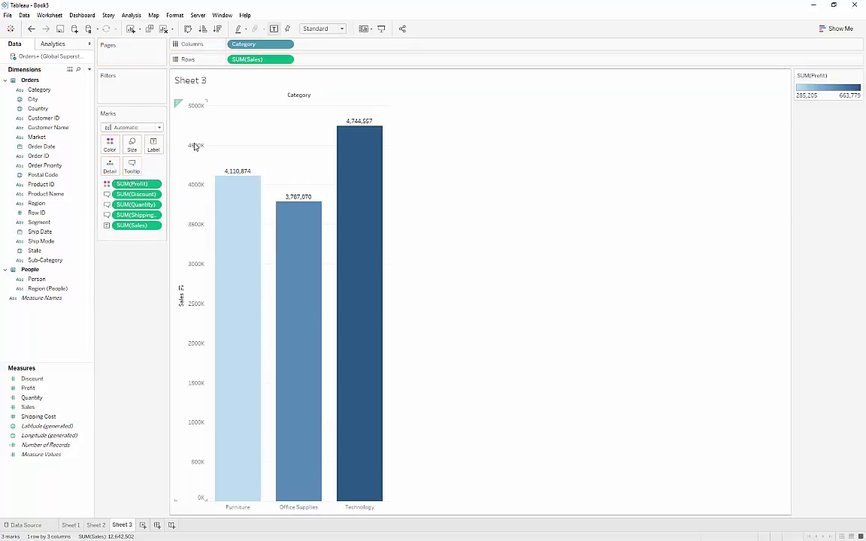
{"action": "mouse_move", "coordinate": [348, 158]}
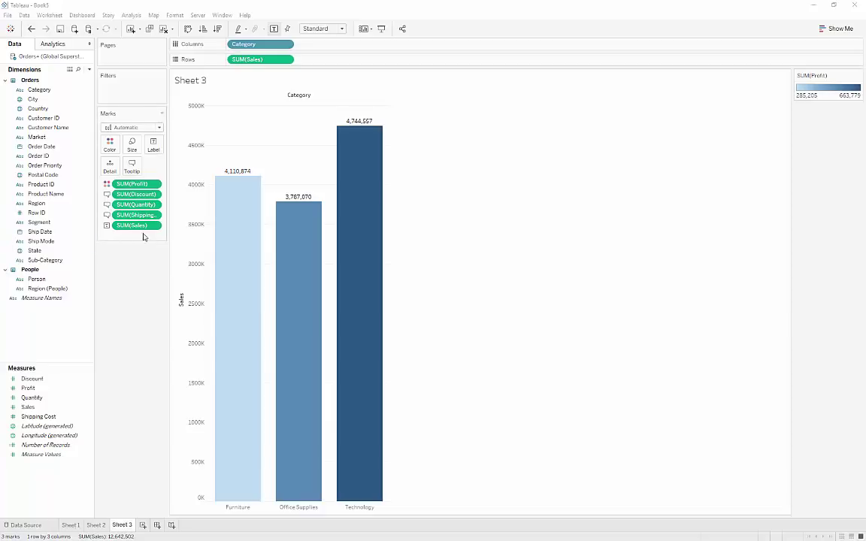
{"action": "left_click_drag", "start_coordinate": [128, 203], "coordinate": [68, 309]}
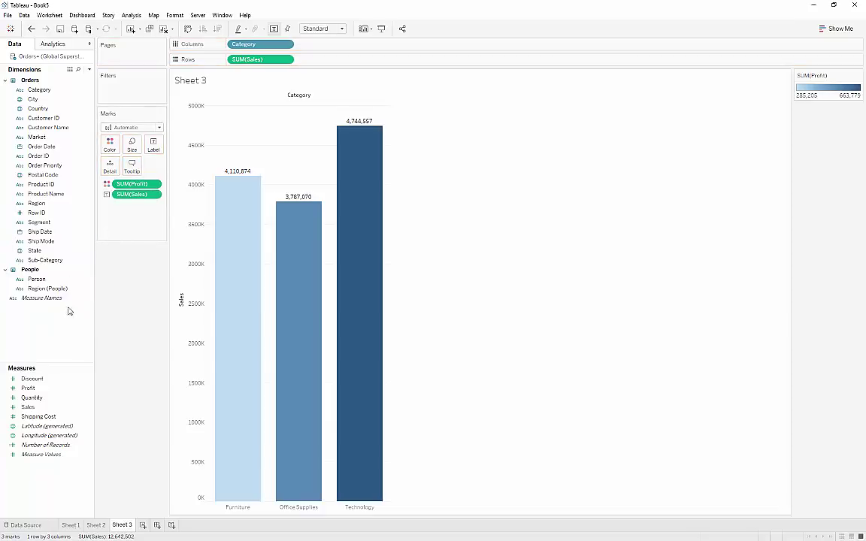
Apply the Orange-Blue Diverging palette to the Profit colors of the category bars
{"action": "left_click", "coordinate": [109, 146]}
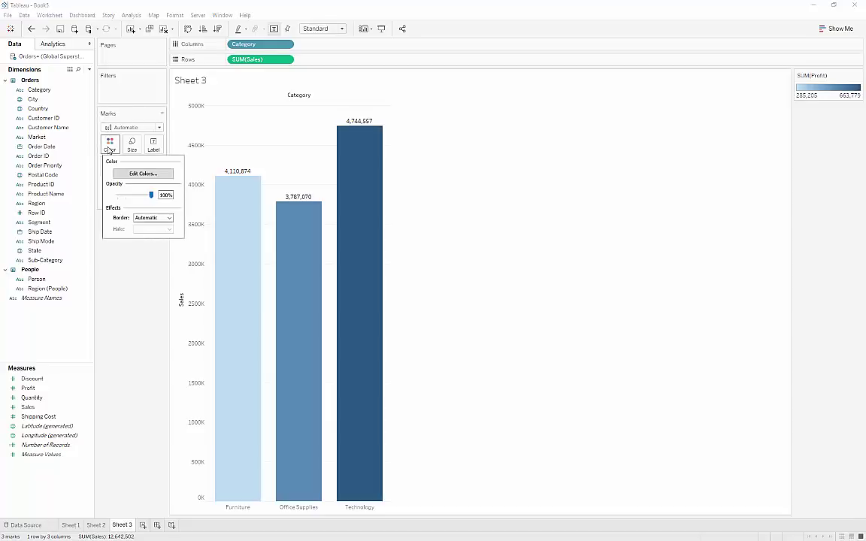
{"action": "left_click", "coordinate": [131, 176]}
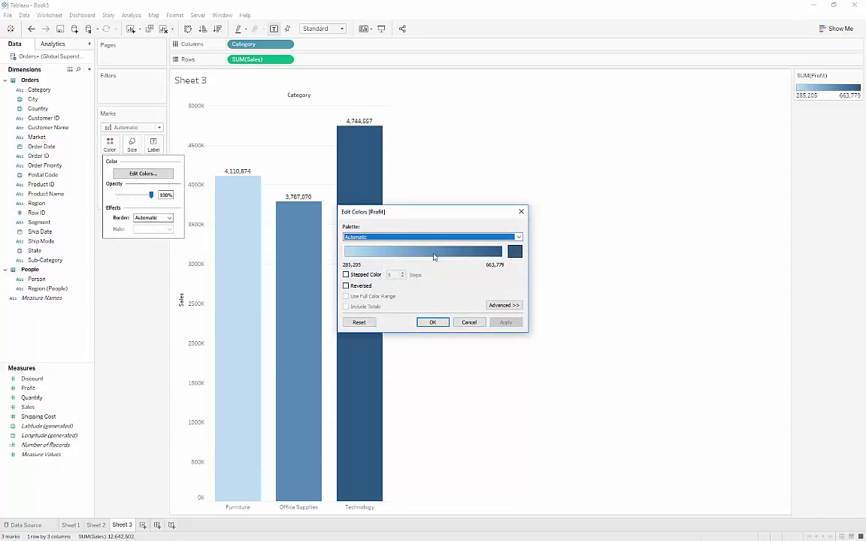
{"action": "left_click", "coordinate": [517, 241]}
{"action": "left_click", "coordinate": [446, 330]}
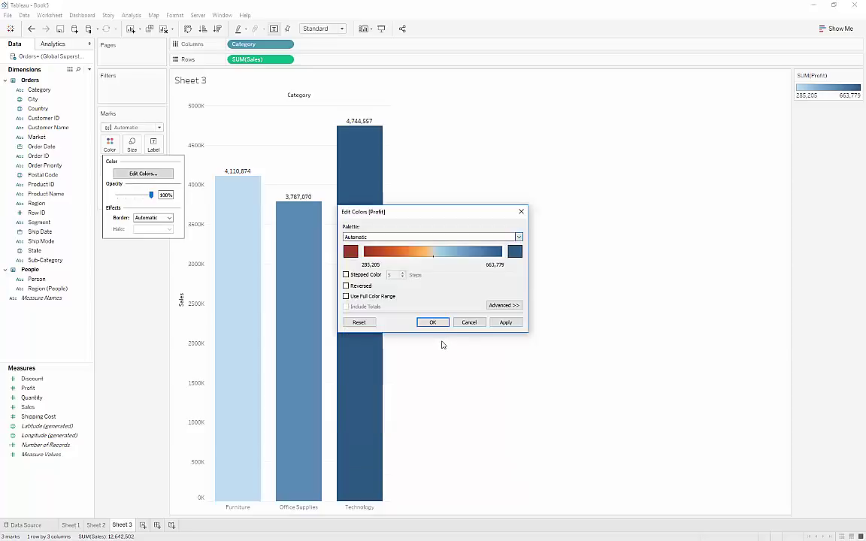
{"action": "left_click", "coordinate": [505, 323]}
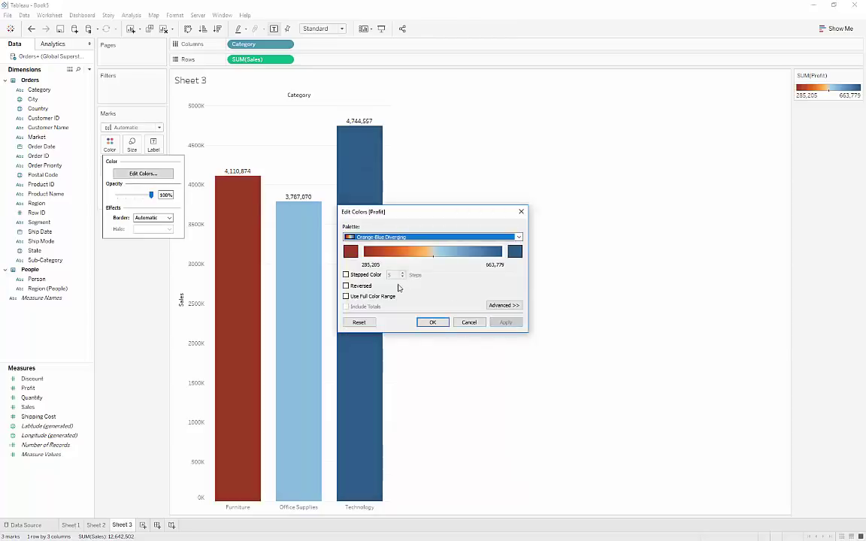
Try a five-step stepped color for the Profit palette and view its advanced start, end and center options
{"action": "left_click", "coordinate": [346, 275]}
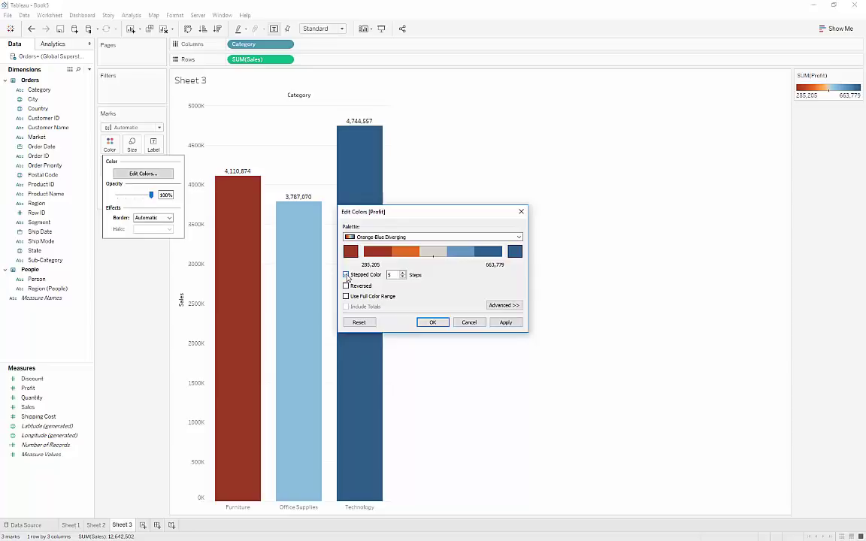
{"action": "left_click", "coordinate": [347, 275]}
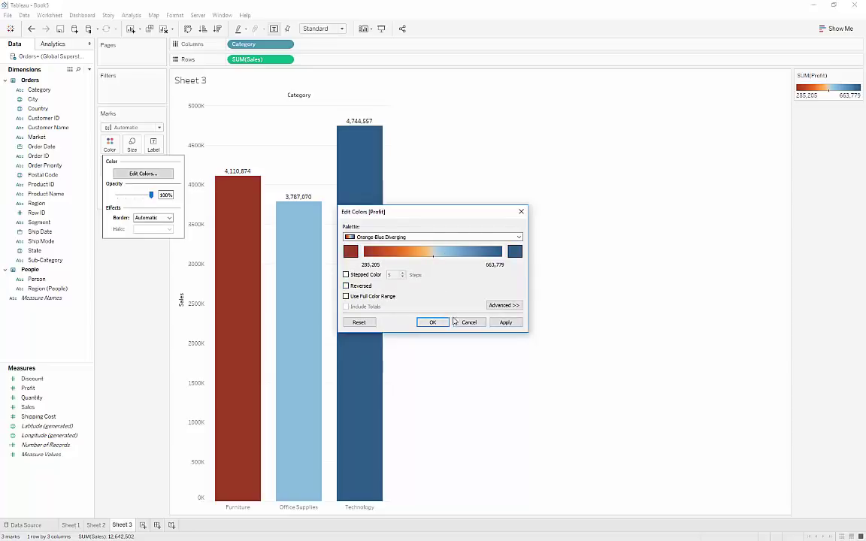
{"action": "left_click", "coordinate": [500, 305]}
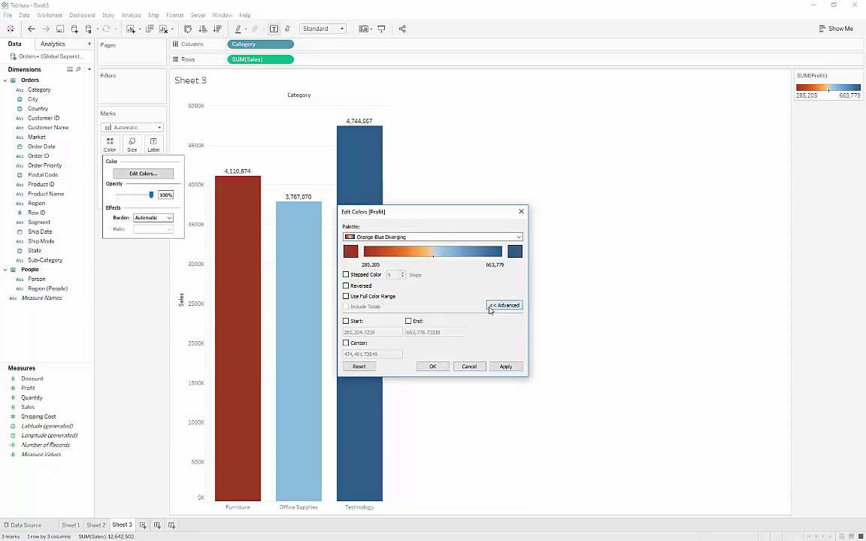
{"action": "left_click", "coordinate": [469, 367]}
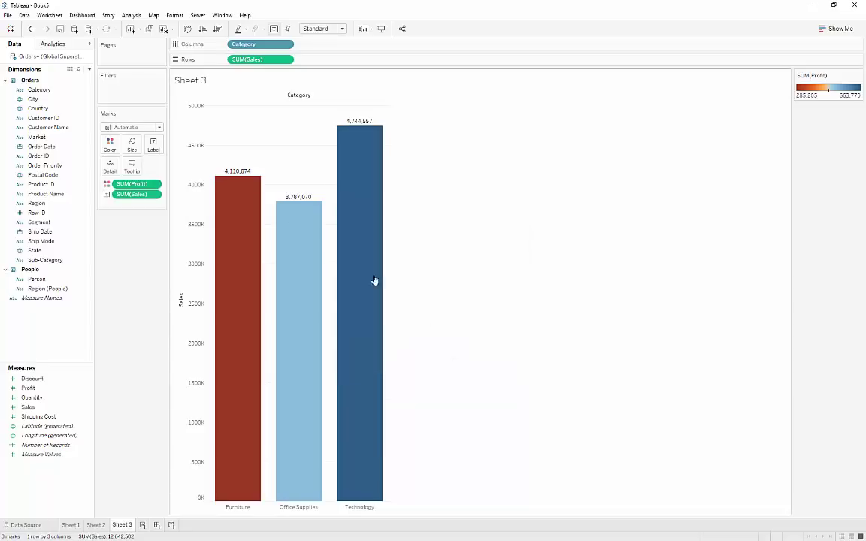
Make the category bars narrower by adjusting the mark size
{"action": "left_click", "coordinate": [131, 143]}
{"action": "mouse_move", "coordinate": [170, 166]}
{"action": "left_mouse_down"}
{"action": "mouse_move", "coordinate": [142, 170]}
{"action": "mouse_move", "coordinate": [182, 169]}
{"action": "mouse_move", "coordinate": [175, 170]}
{"action": "left_mouse_up"}
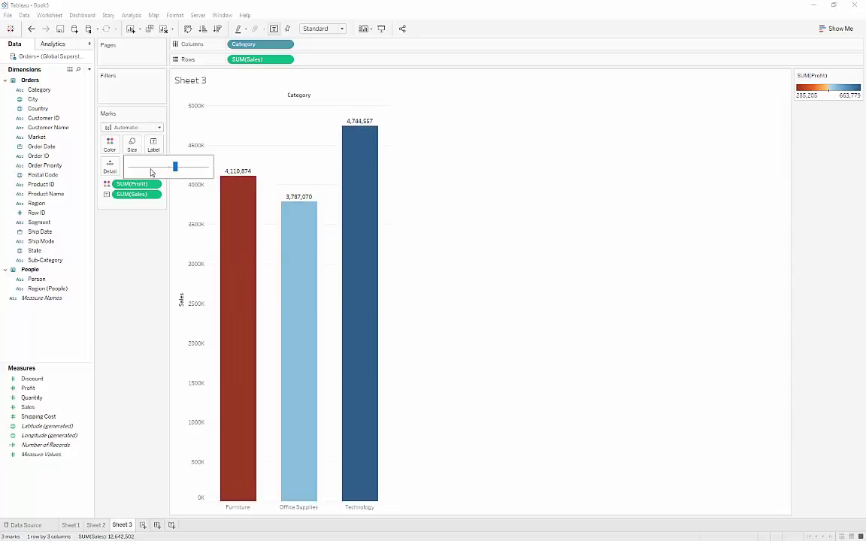
Encode Profit by Size instead of Color with slightly wider bars, and remove Profit from the marks
{"action": "left_click_drag", "start_coordinate": [124, 186], "coordinate": [131, 143]}
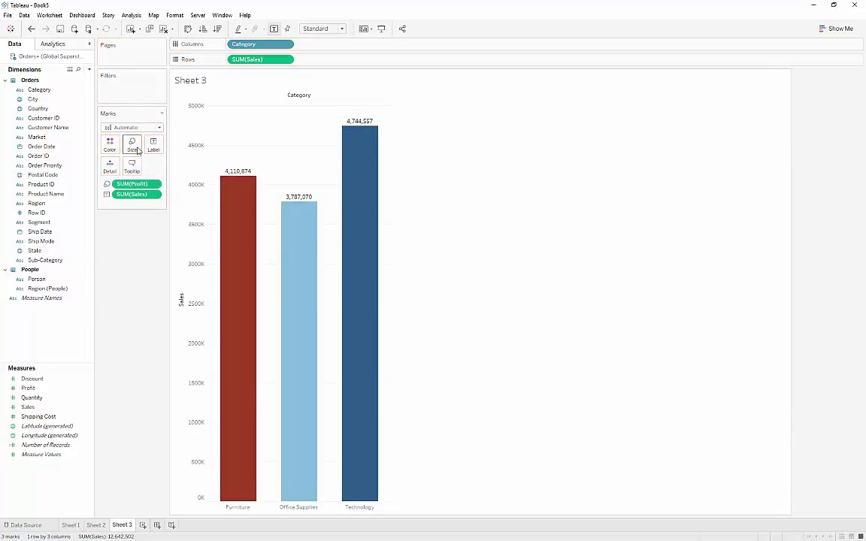
{"action": "mouse_move", "coordinate": [175, 166]}
{"action": "left_mouse_down"}
{"action": "mouse_move", "coordinate": [195, 168]}
{"action": "mouse_move", "coordinate": [179, 168]}
{"action": "left_mouse_up"}
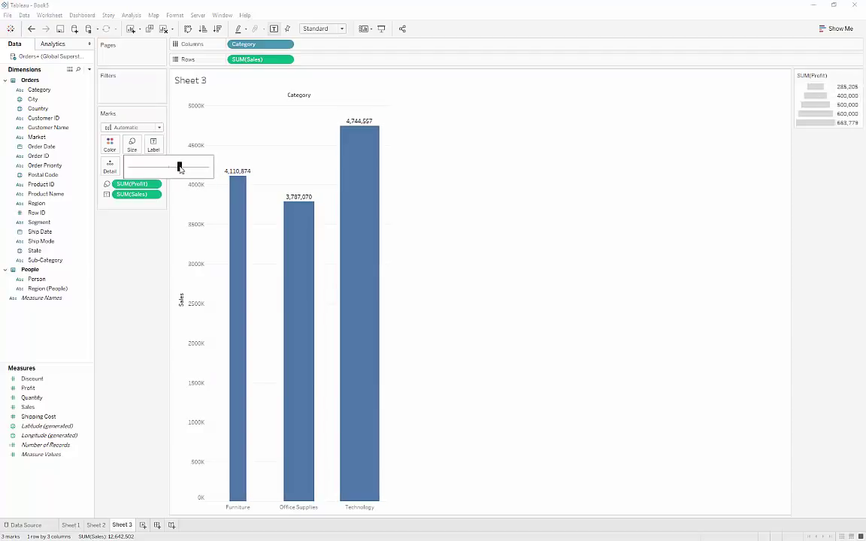
{"action": "left_click", "coordinate": [117, 191]}
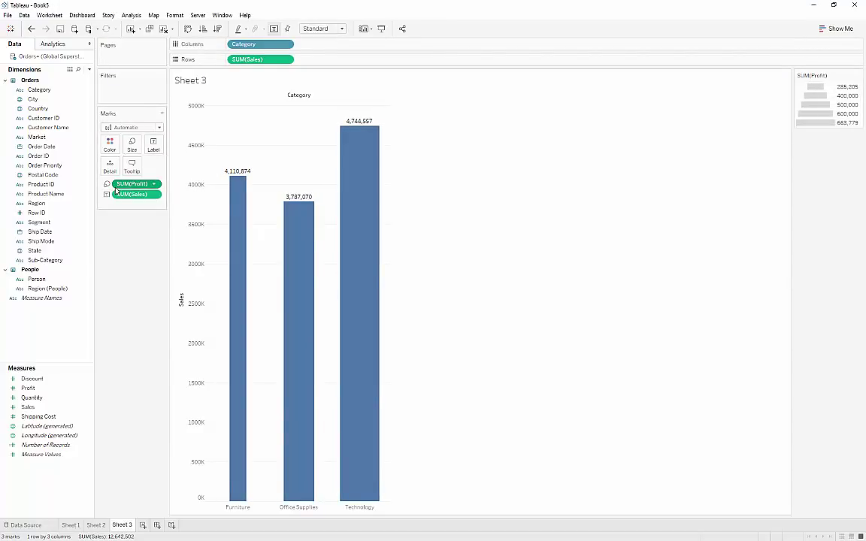
{"action": "left_click_drag", "start_coordinate": [134, 185], "coordinate": [68, 242]}
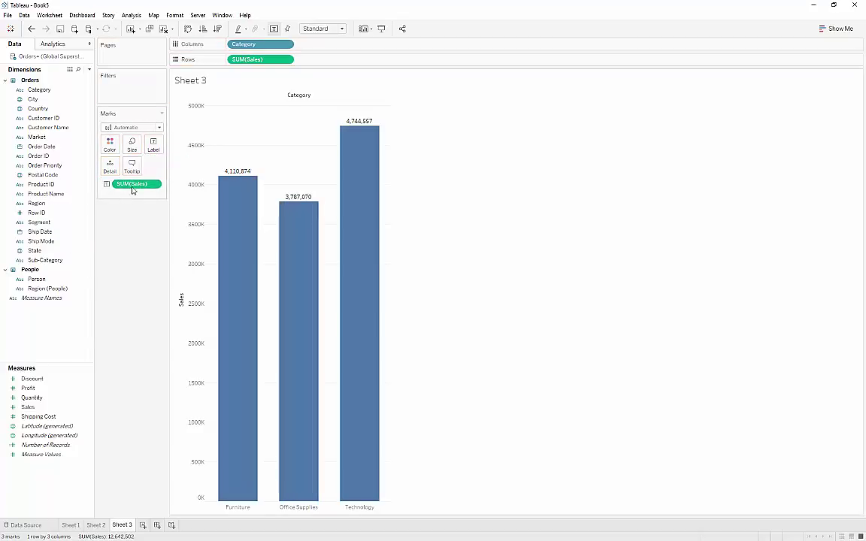
Try limiting the sales labels to highlighted and to selected marks, testing on the Technology bar, and return to labeling all marks
{"action": "left_click", "coordinate": [153, 144]}
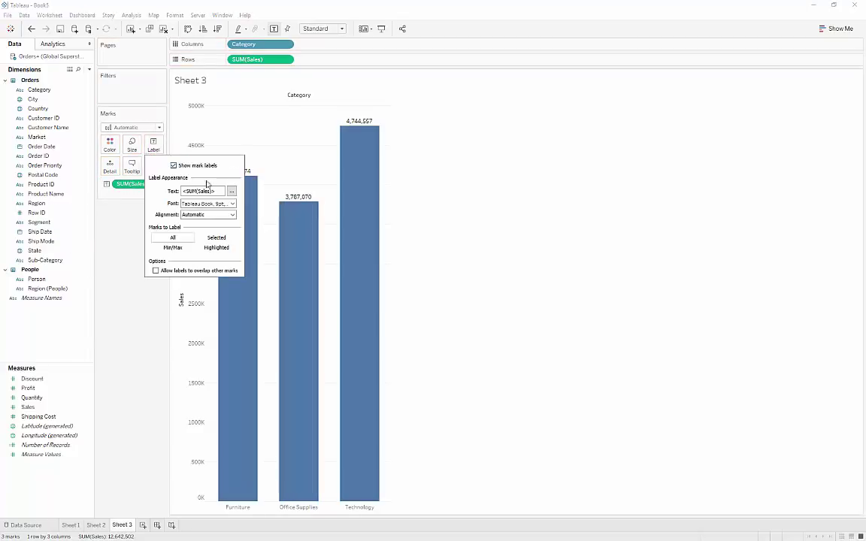
{"action": "left_click", "coordinate": [232, 203]}
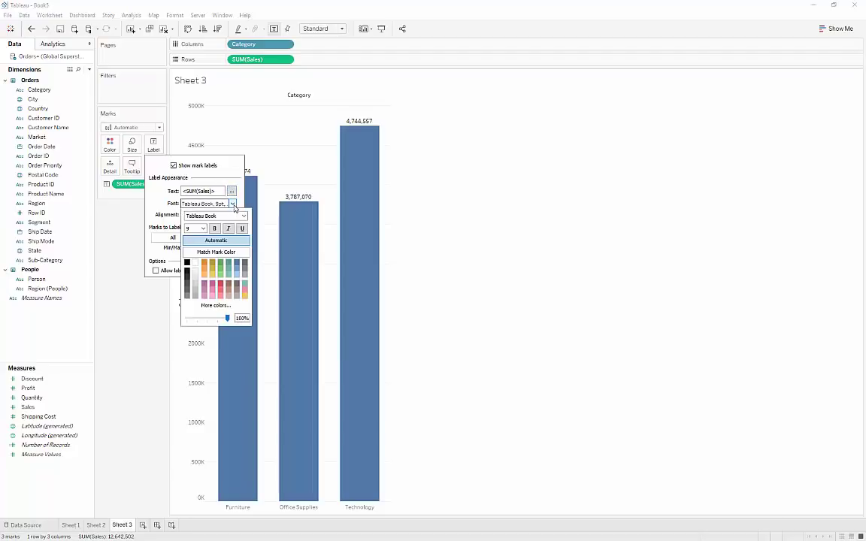
{"action": "left_click", "coordinate": [232, 205]}
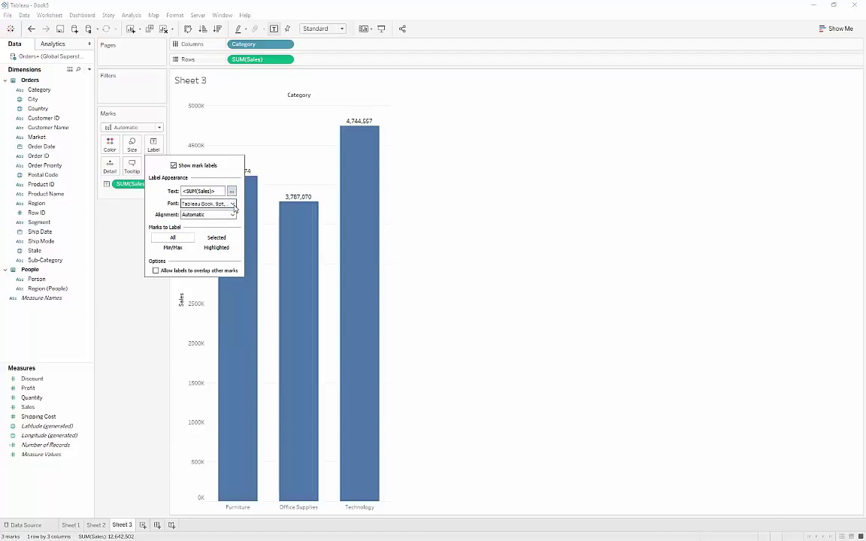
{"action": "left_click", "coordinate": [216, 248]}
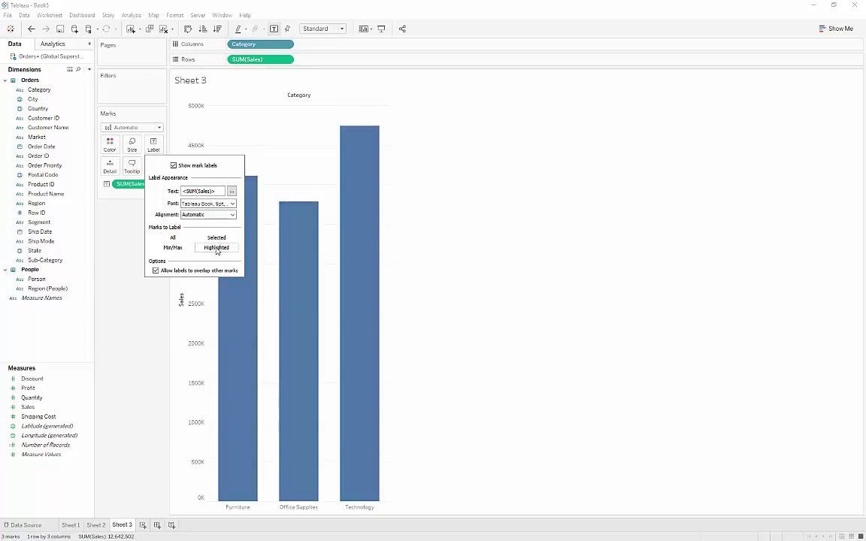
{"action": "left_click", "coordinate": [343, 209]}
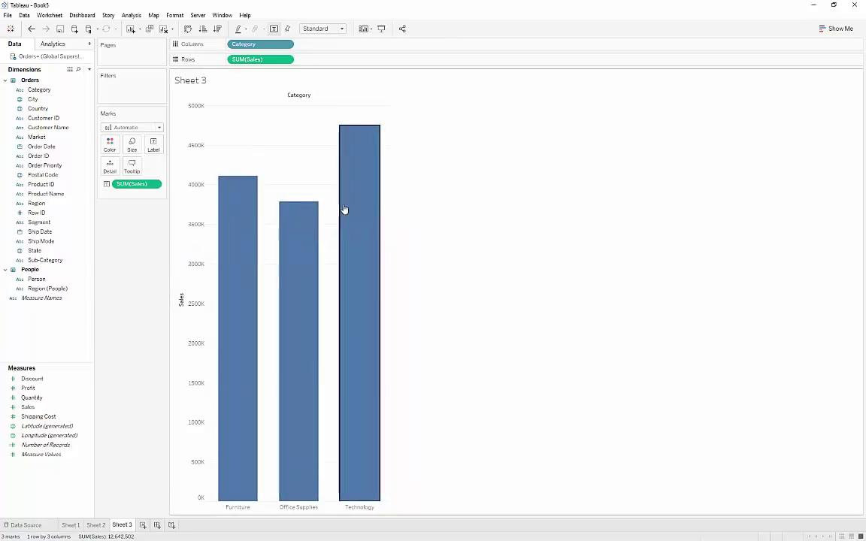
{"action": "left_click", "coordinate": [153, 145]}
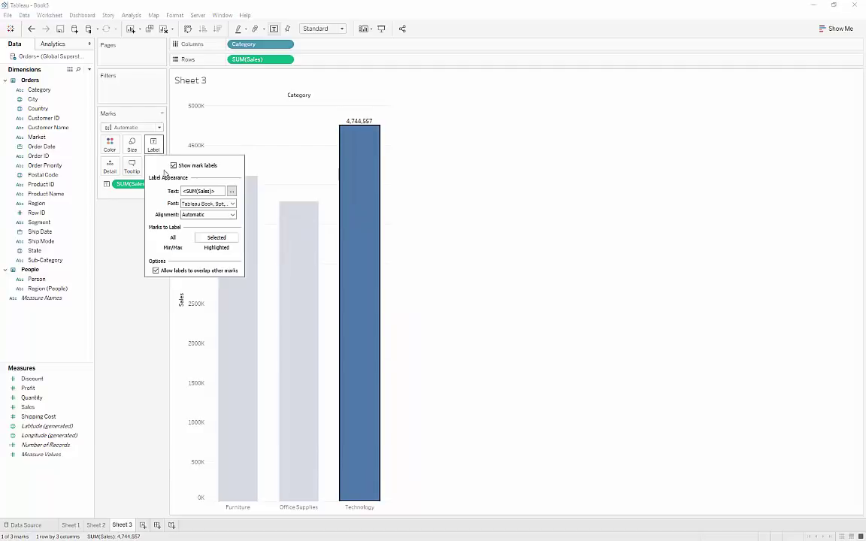
{"action": "left_click", "coordinate": [173, 238]}
{"action": "left_click", "coordinate": [131, 218]}
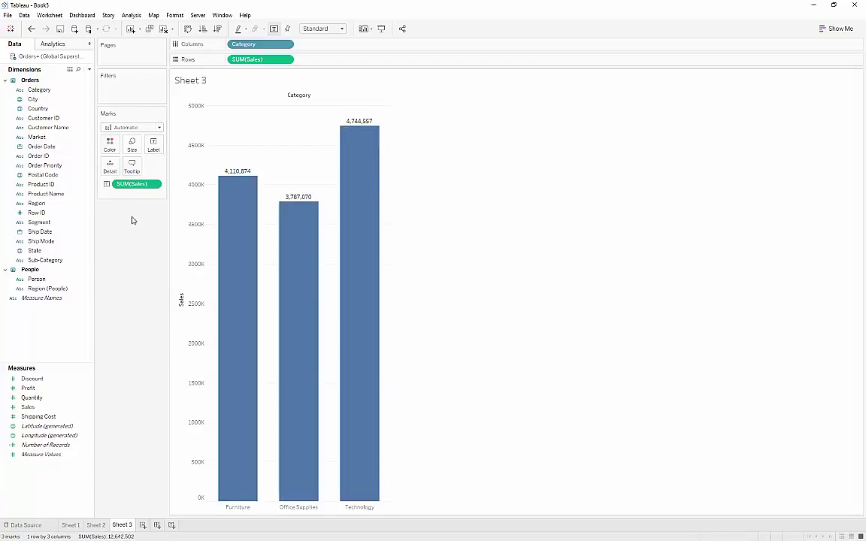
Review the fields that can be inserted in the tooltip, color all its text orange, and check it on the Technology bar
{"action": "left_click", "coordinate": [132, 168]}
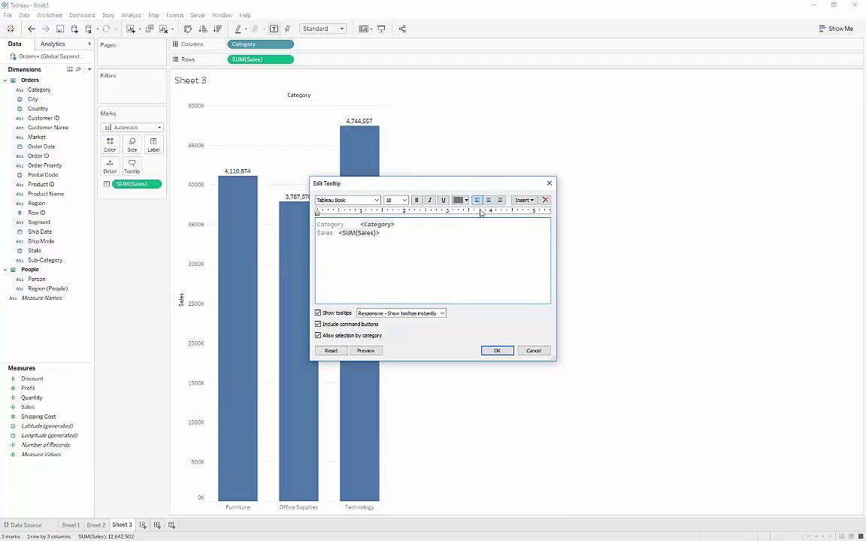
{"action": "left_click_drag", "start_coordinate": [398, 234], "coordinate": [339, 235]}
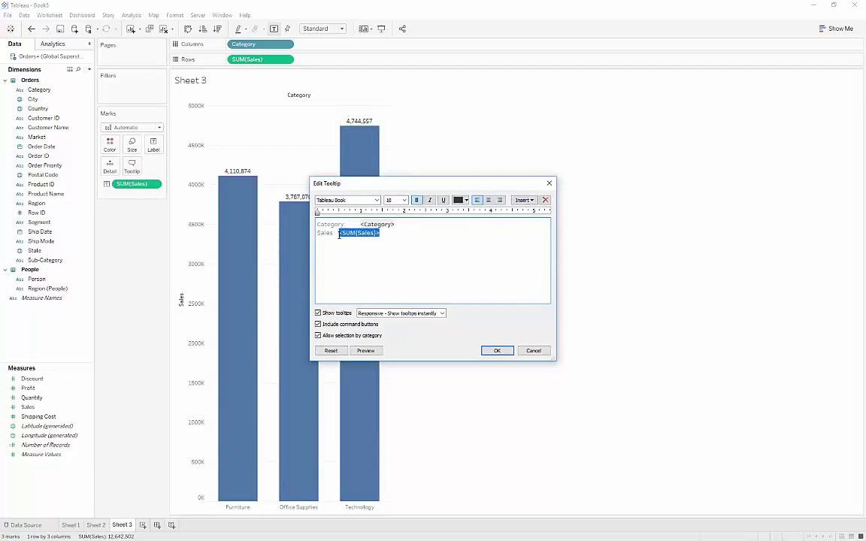
{"action": "left_click", "coordinate": [320, 226]}
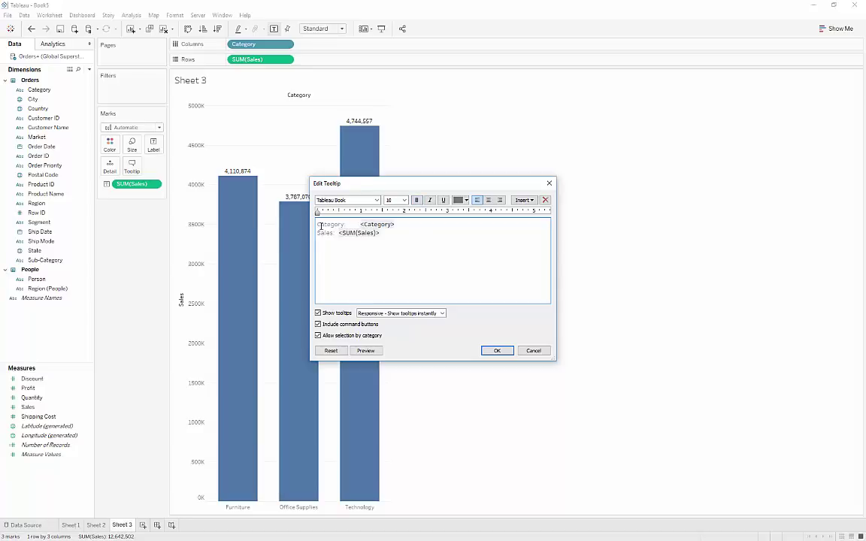
{"action": "left_click", "coordinate": [531, 200]}
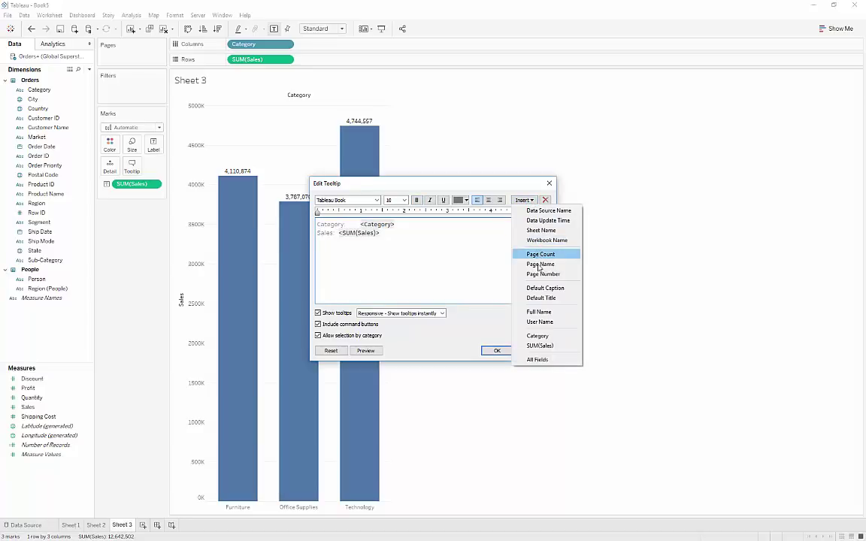
{"action": "left_click", "coordinate": [429, 243]}
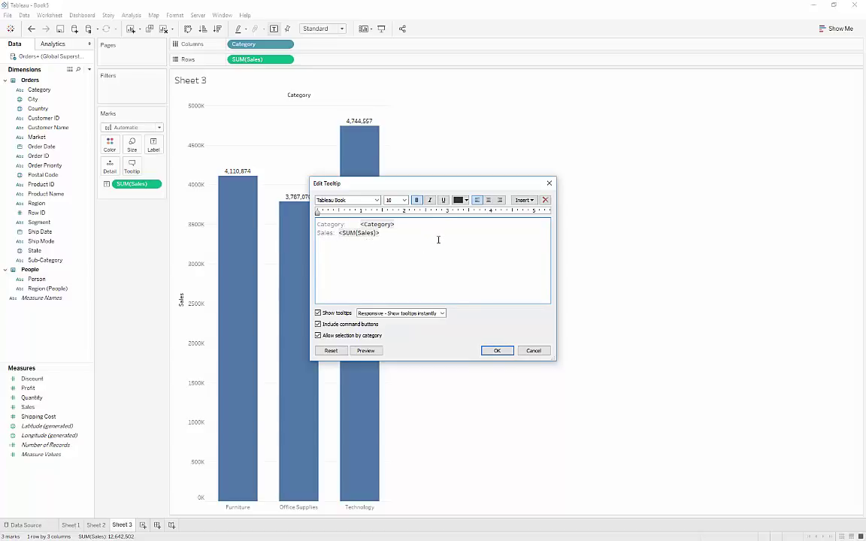
{"action": "key", "text": "ctrl+a"}
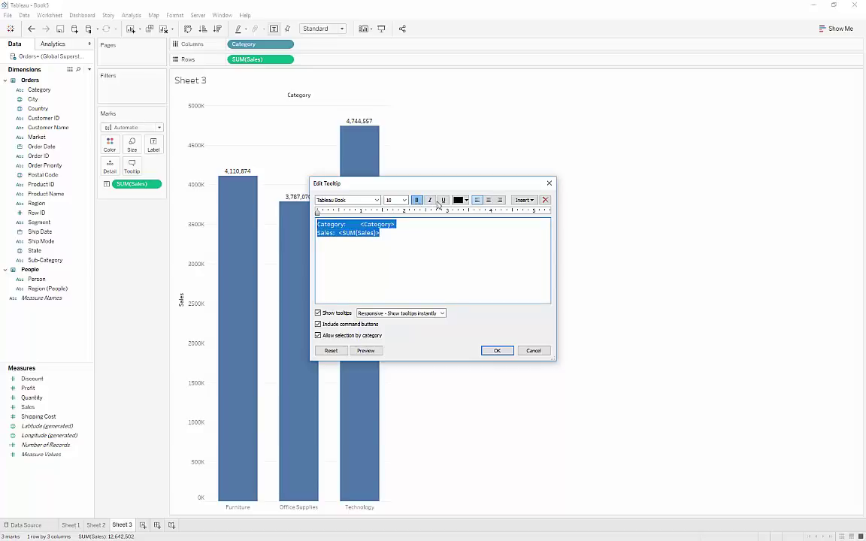
{"action": "left_click", "coordinate": [466, 200]}
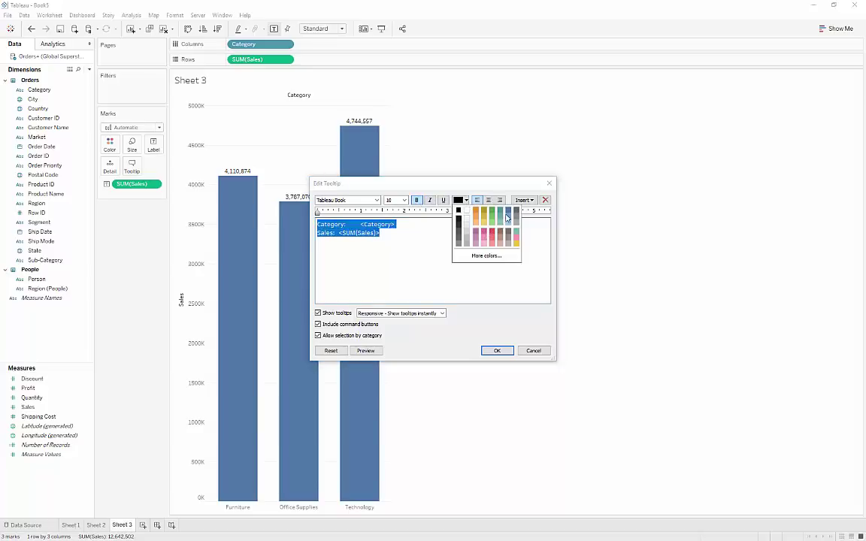
{"action": "left_click", "coordinate": [478, 216]}
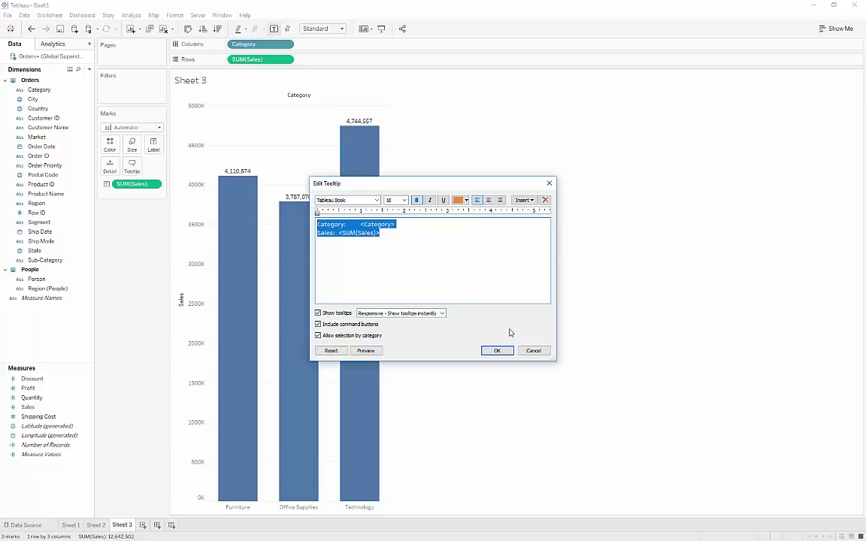
{"action": "left_click", "coordinate": [496, 350]}
{"action": "mouse_move", "coordinate": [368, 211]}
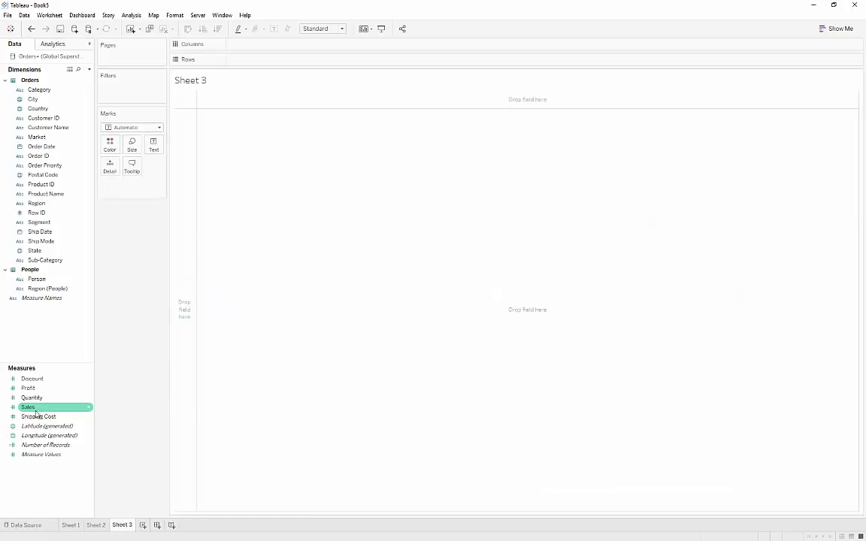
Build a line chart of Sales by Order Date on the empty sheet, broken down by year and month
{"action": "left_click_drag", "start_coordinate": [27, 407], "coordinate": [269, 67]}
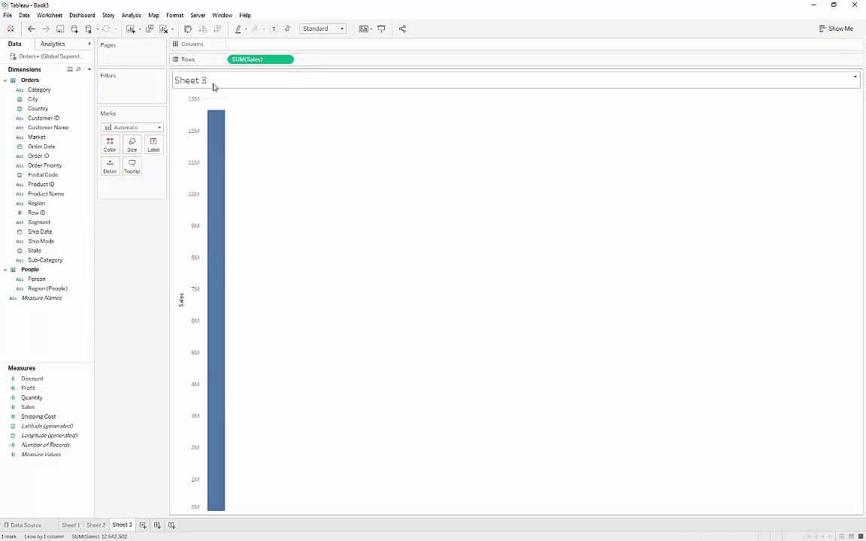
{"action": "left_click_drag", "start_coordinate": [49, 150], "coordinate": [248, 44]}
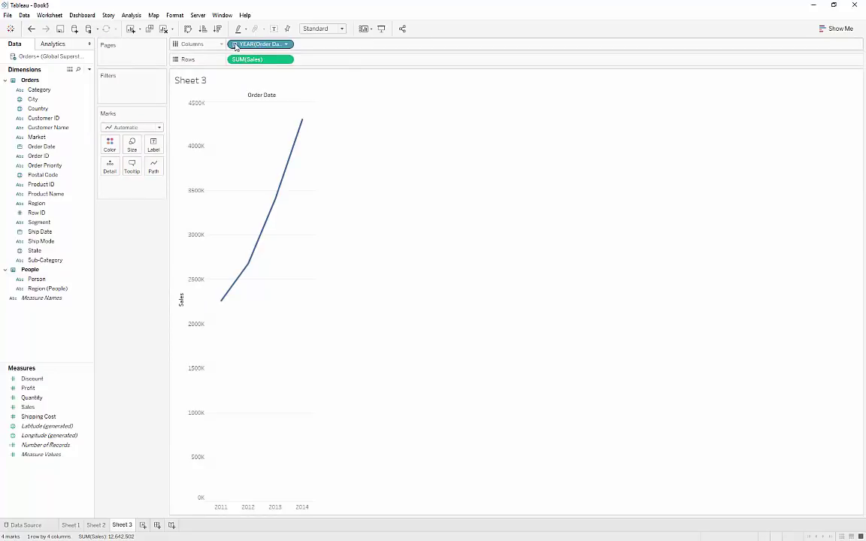
{"action": "left_click", "coordinate": [234, 44]}
{"action": "left_click", "coordinate": [234, 44]}
{"action": "left_click", "coordinate": [286, 44]}
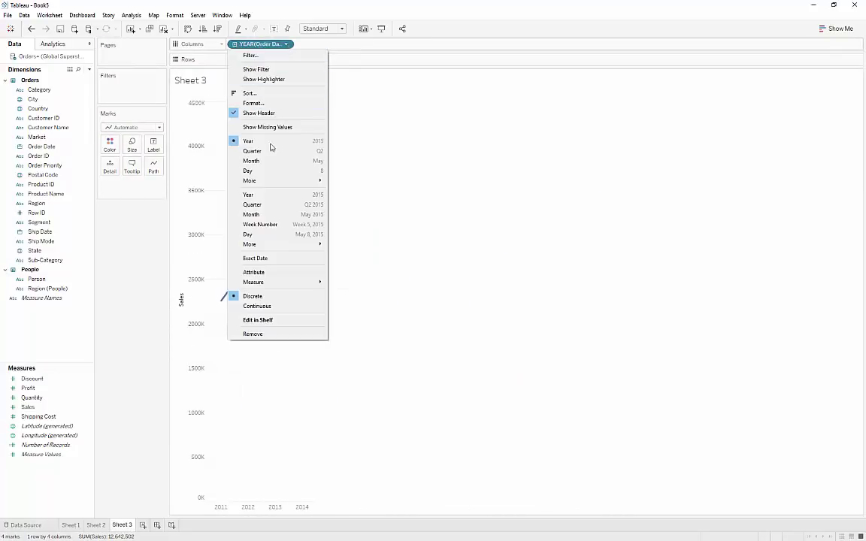
{"action": "left_click", "coordinate": [251, 161]}
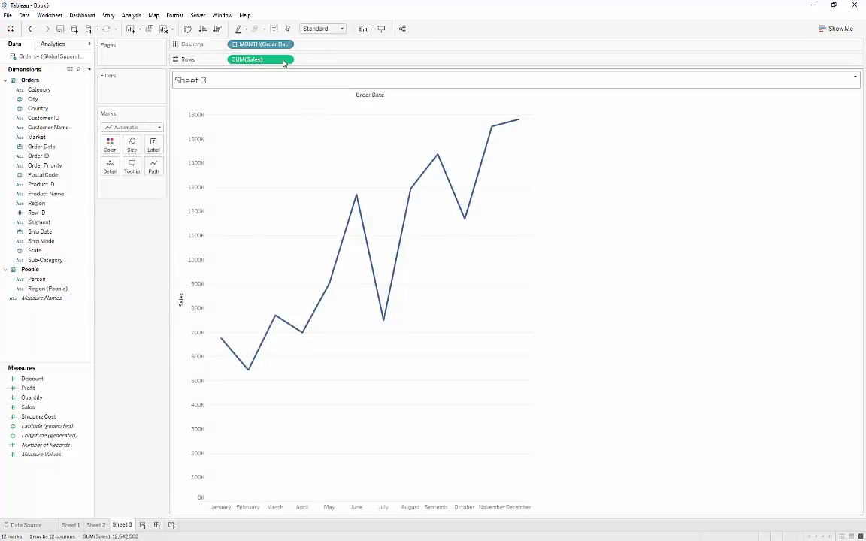
{"action": "left_click_drag", "start_coordinate": [47, 148], "coordinate": [203, 43]}
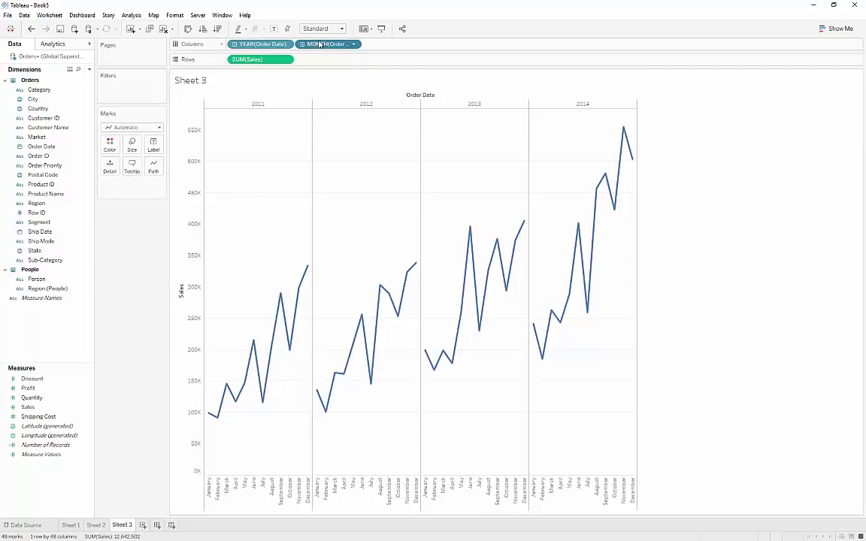
{"action": "left_click_drag", "start_coordinate": [285, 45], "coordinate": [386, 45]}
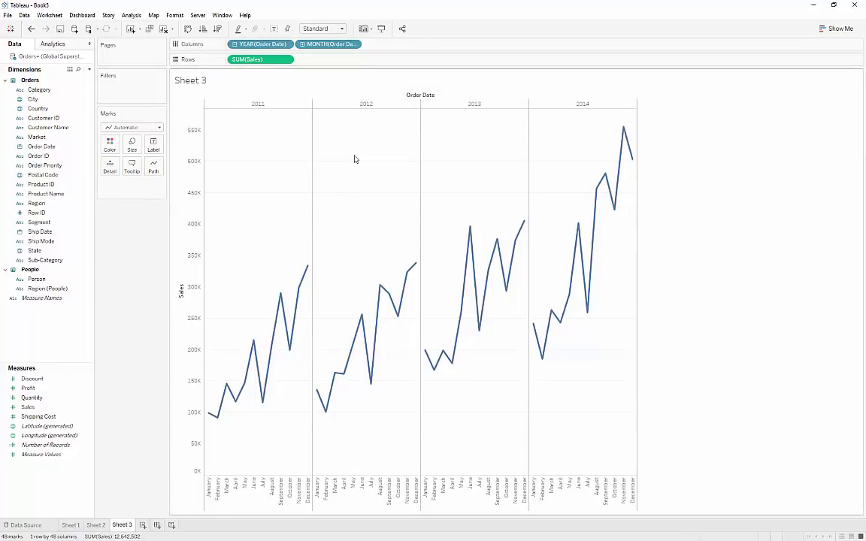
Try aggregating Sales by Count, with and without the year level, and return the measure to Sum
{"action": "left_click", "coordinate": [286, 60]}
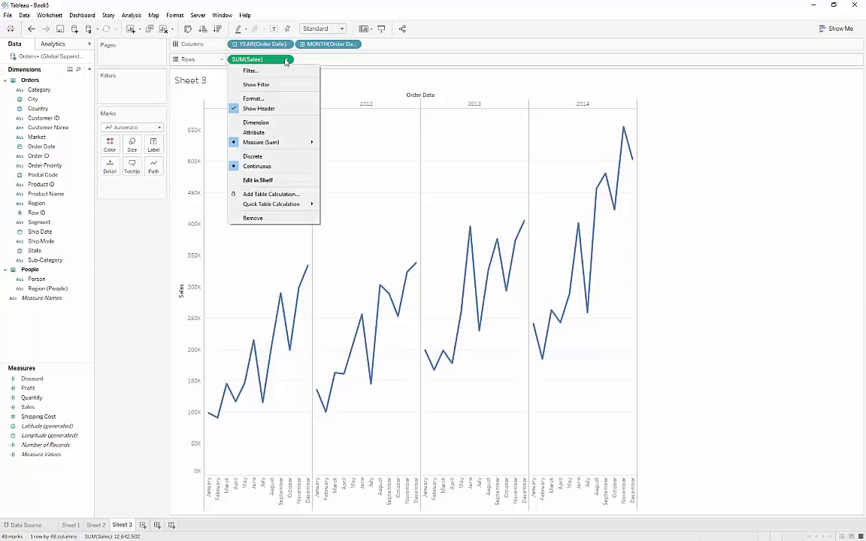
{"action": "mouse_move", "coordinate": [288, 144]}
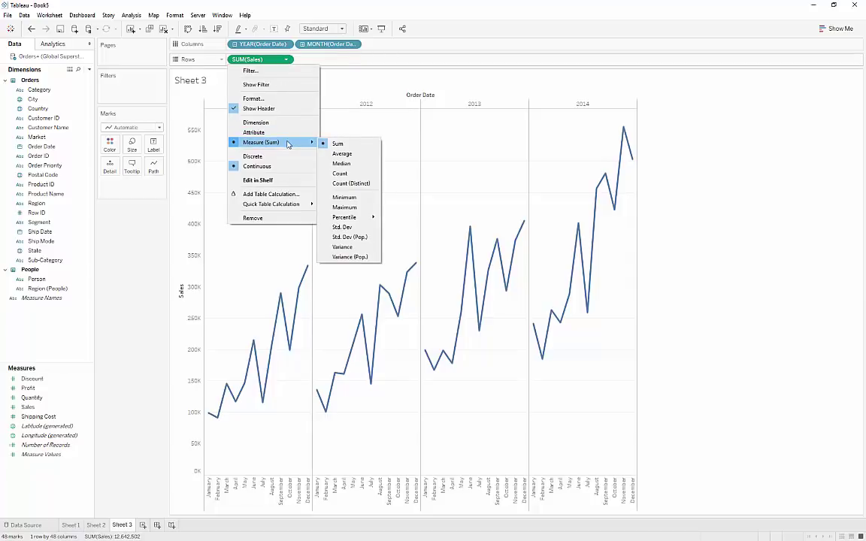
{"action": "left_click", "coordinate": [340, 174]}
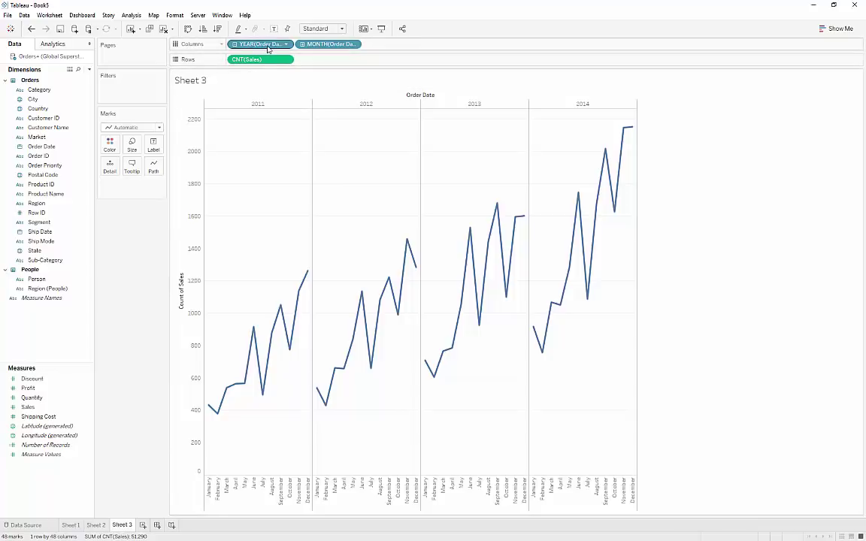
{"action": "left_click_drag", "start_coordinate": [267, 46], "coordinate": [269, 6]}
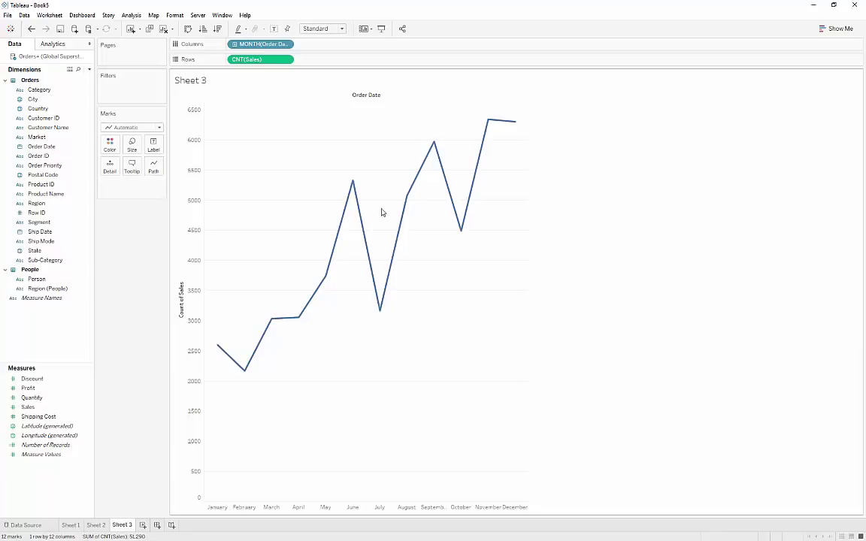
{"action": "key", "text": "ctrl+z"}
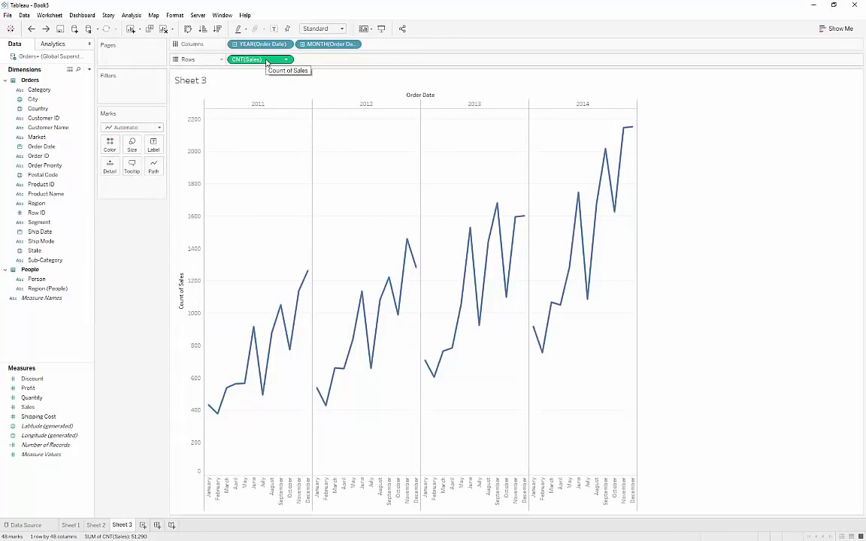
{"action": "right_click", "coordinate": [257, 59]}
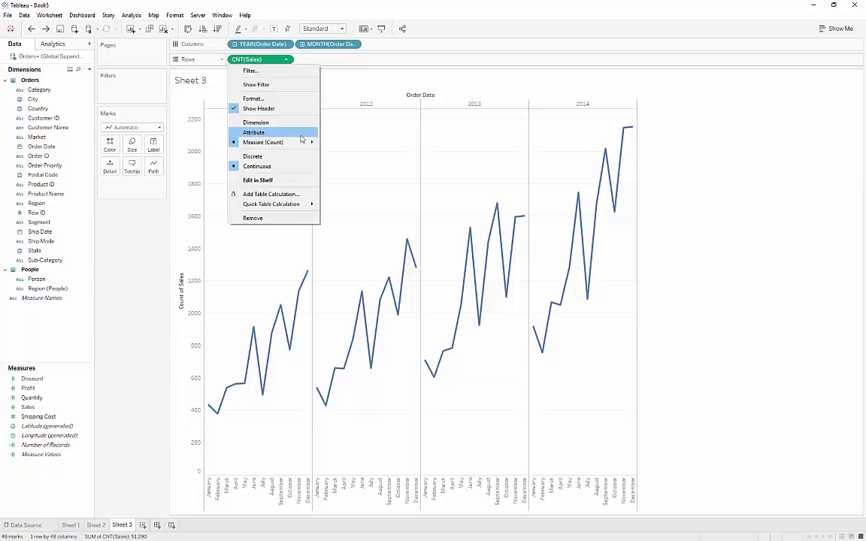
{"action": "left_click", "coordinate": [302, 142]}
{"action": "right_click", "coordinate": [260, 57]}
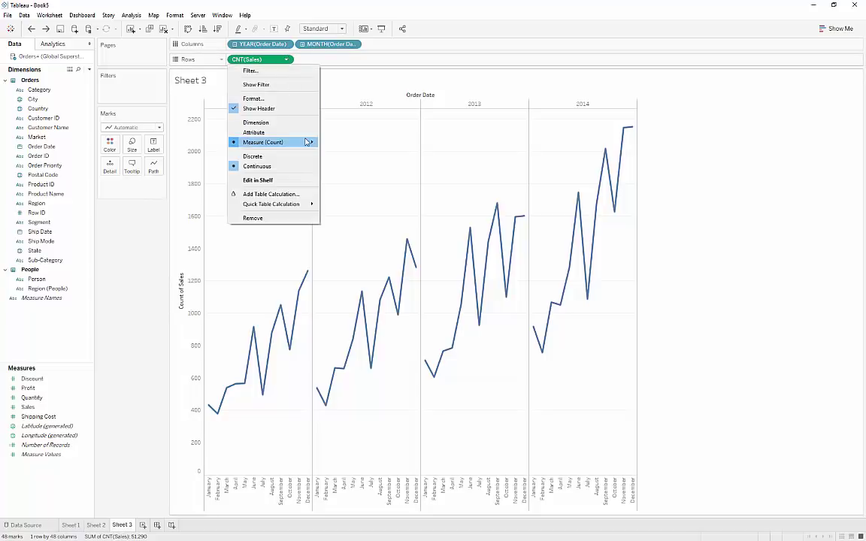
{"action": "left_click", "coordinate": [332, 142]}
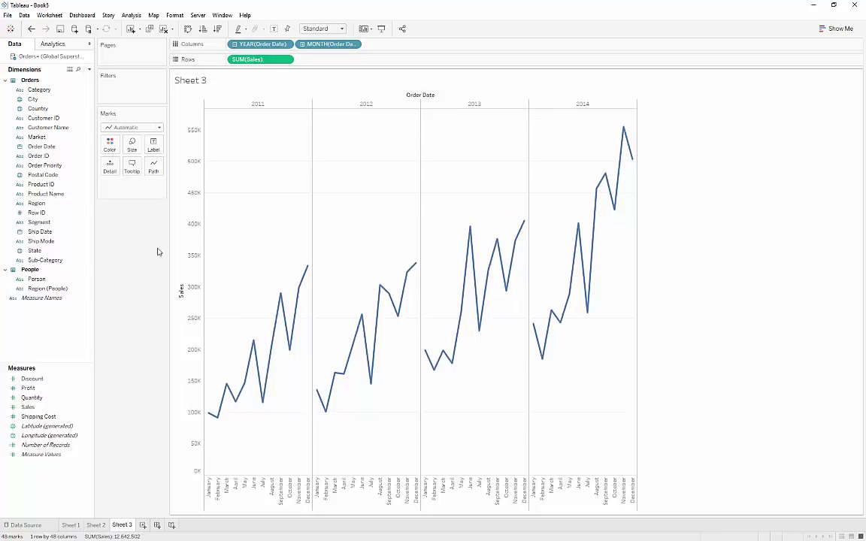
Add Profit beside Sales in the rows and replace both Order Date fields in the columns with Market
{"action": "left_click_drag", "start_coordinate": [34, 406], "coordinate": [109, 252]}
{"action": "left_click", "coordinate": [353, 60]}
{"action": "left_click", "coordinate": [357, 63]}
{"action": "left_click_drag", "start_coordinate": [261, 44], "coordinate": [124, 263]}
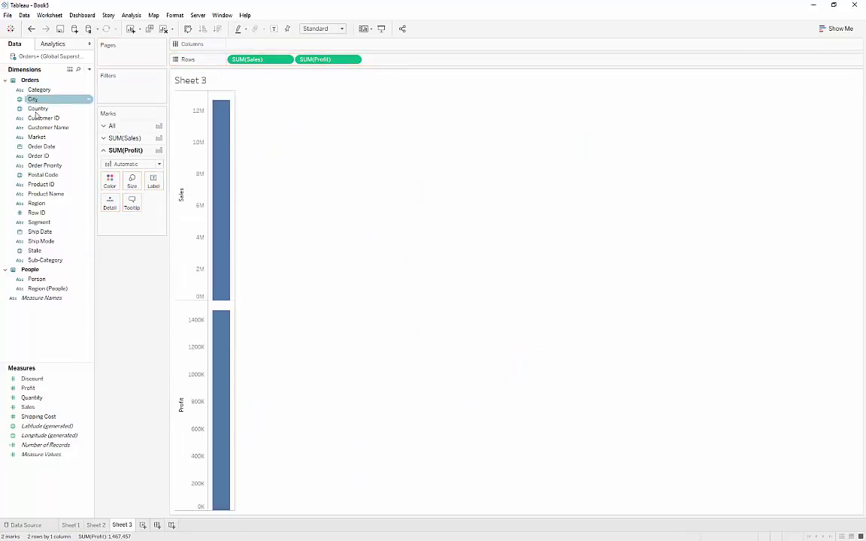
{"action": "left_click_drag", "start_coordinate": [37, 137], "coordinate": [269, 46]}
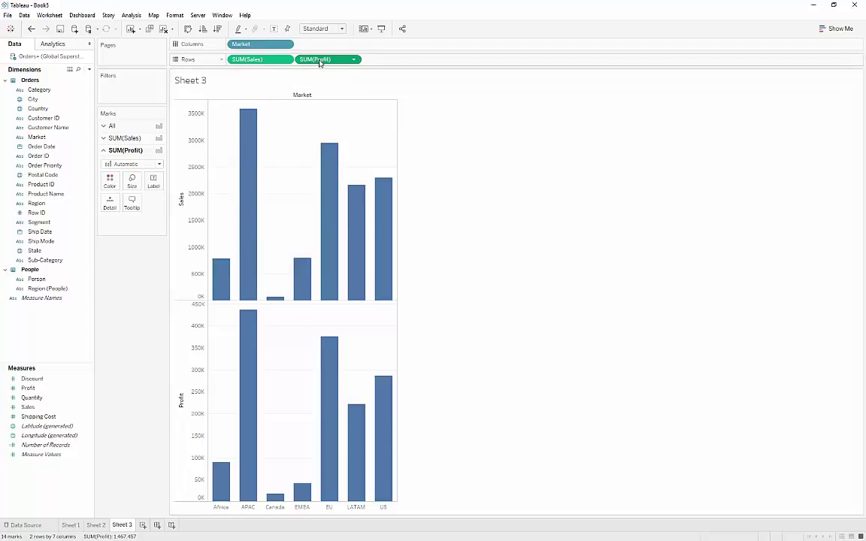
Encode Profit as bar color instead of as a row, and sort the markets by descending Sales
{"action": "left_click_drag", "start_coordinate": [319, 62], "coordinate": [107, 179]}
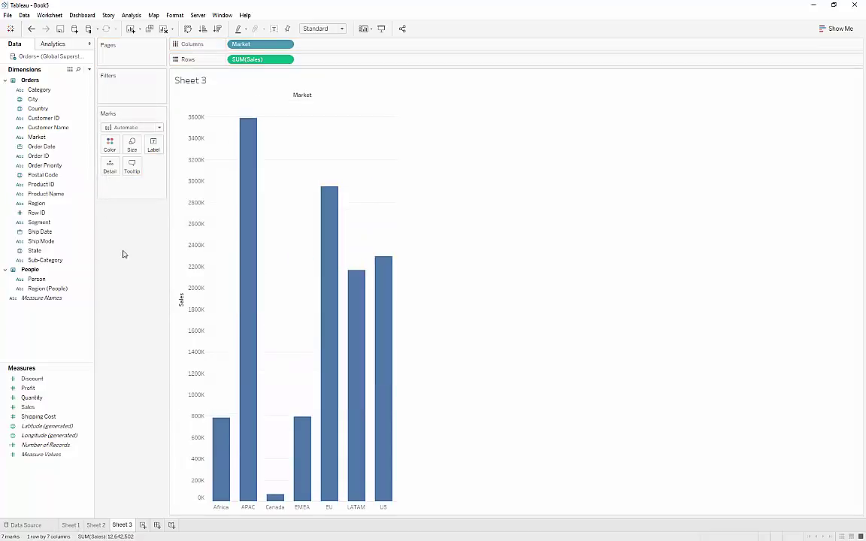
{"action": "left_click_drag", "start_coordinate": [23, 388], "coordinate": [110, 145]}
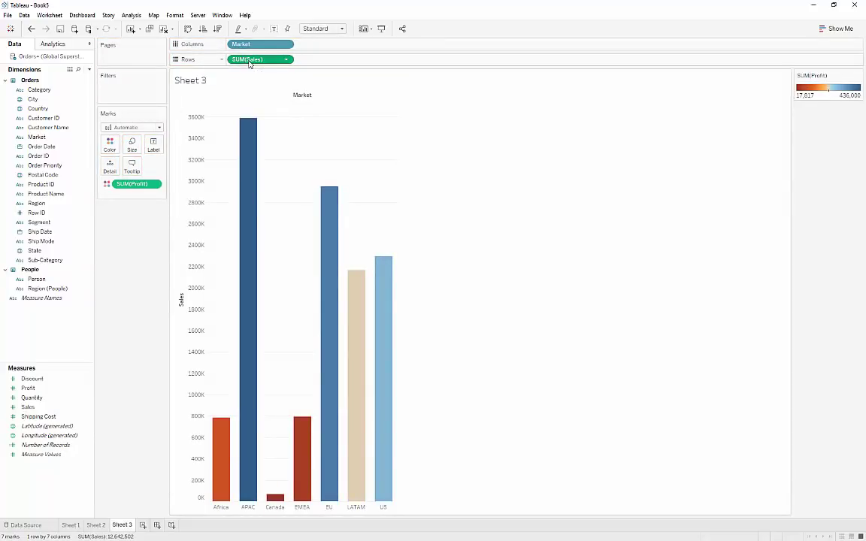
{"action": "left_click", "coordinate": [219, 30]}
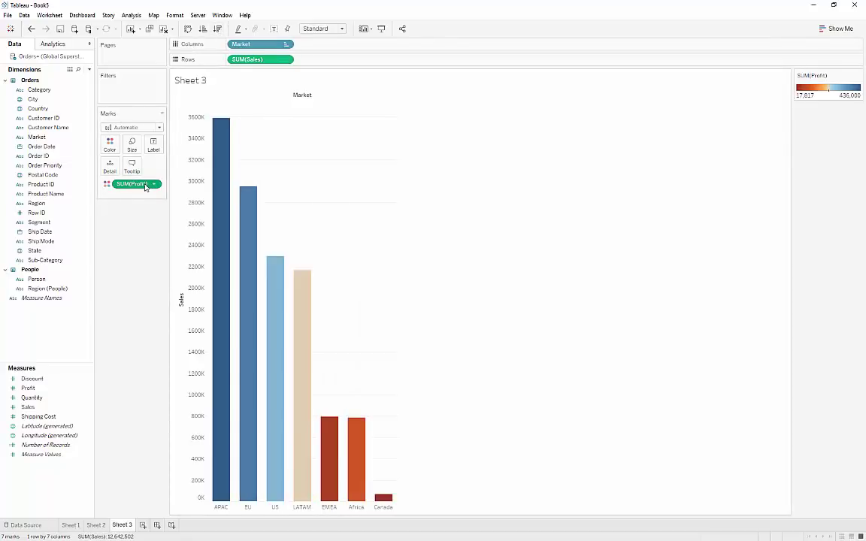
Try swapping the Africa and EMEA bars manually, and reapply the descending Sales sort
{"action": "left_click", "coordinate": [219, 30]}
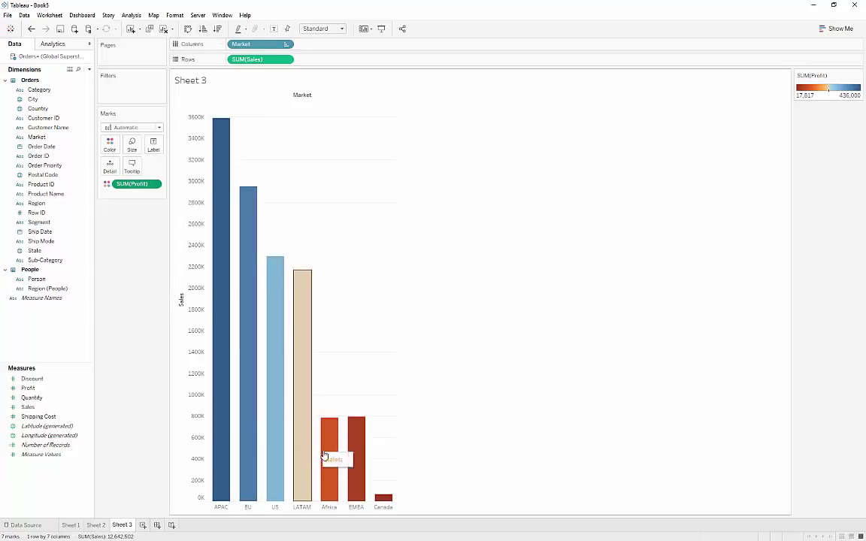
{"action": "left_click_drag", "start_coordinate": [356, 456], "coordinate": [334, 451]}
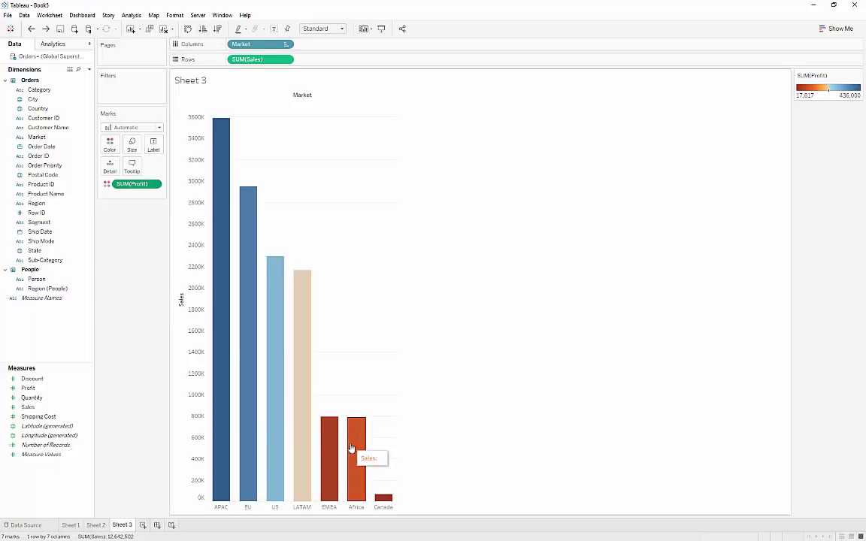
{"action": "left_click", "coordinate": [217, 30]}
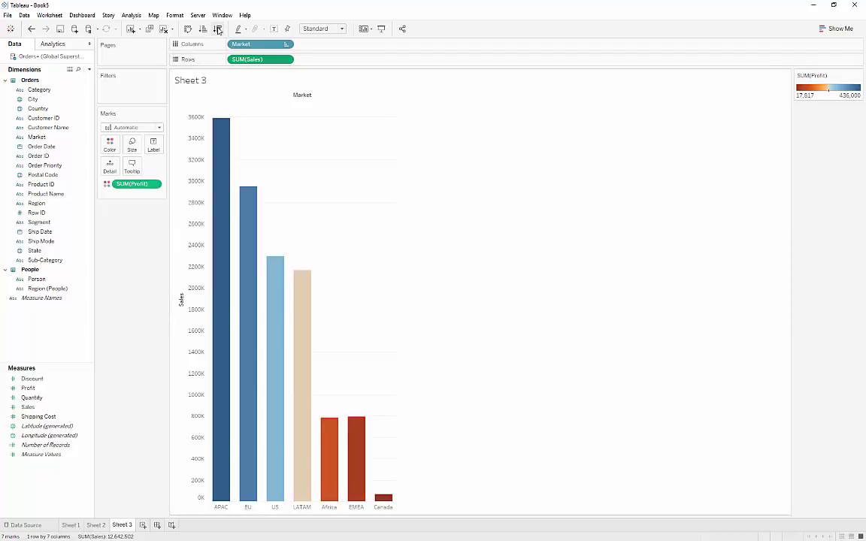
{"action": "left_click", "coordinate": [218, 31]}
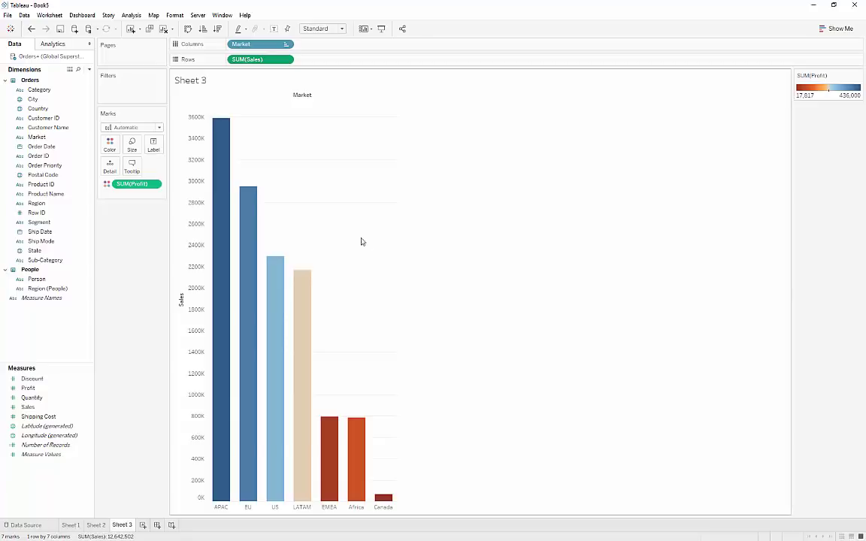
Try encoding Profit by Size and as a Label on the market bars, and return it to Color
{"action": "left_click_drag", "start_coordinate": [132, 184], "coordinate": [138, 153]}
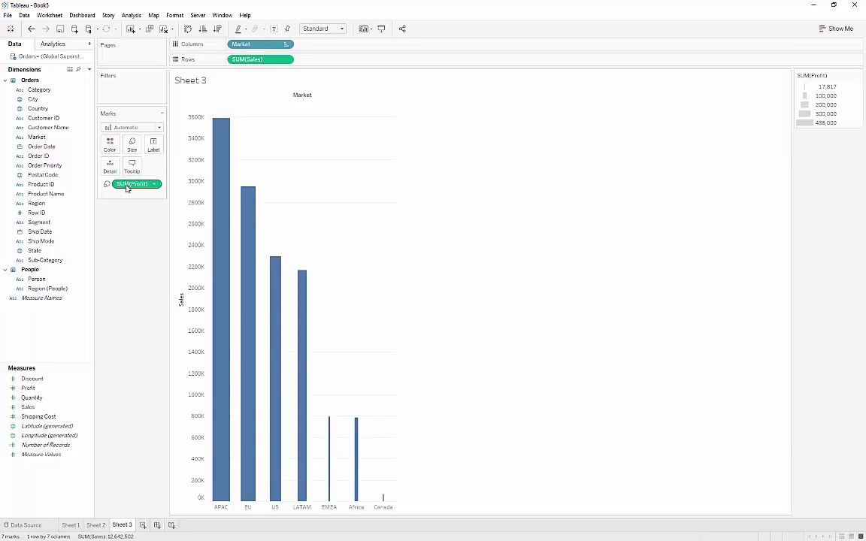
{"action": "left_click_drag", "start_coordinate": [129, 186], "coordinate": [157, 152]}
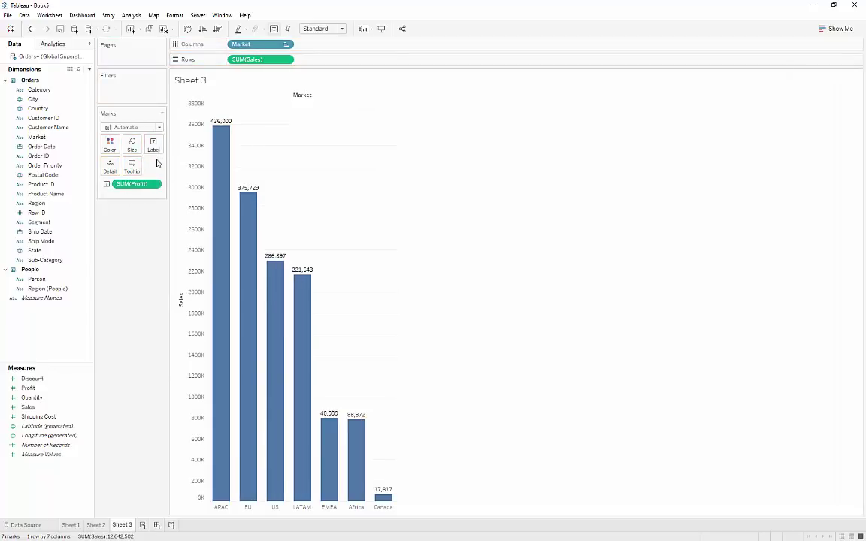
{"action": "left_click_drag", "start_coordinate": [135, 189], "coordinate": [110, 145]}
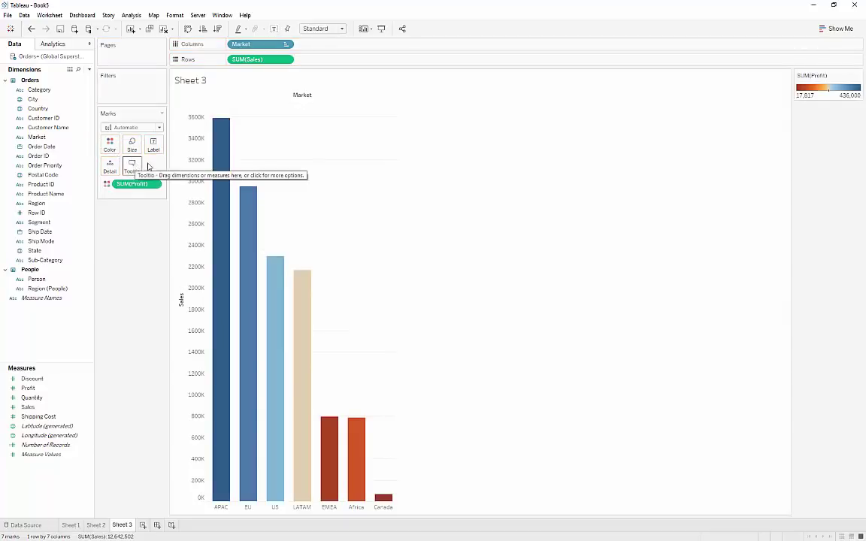
Reset the tooltip with the missing Category field to its default contents, and check it on the APAC bar
{"action": "left_click", "coordinate": [133, 167]}
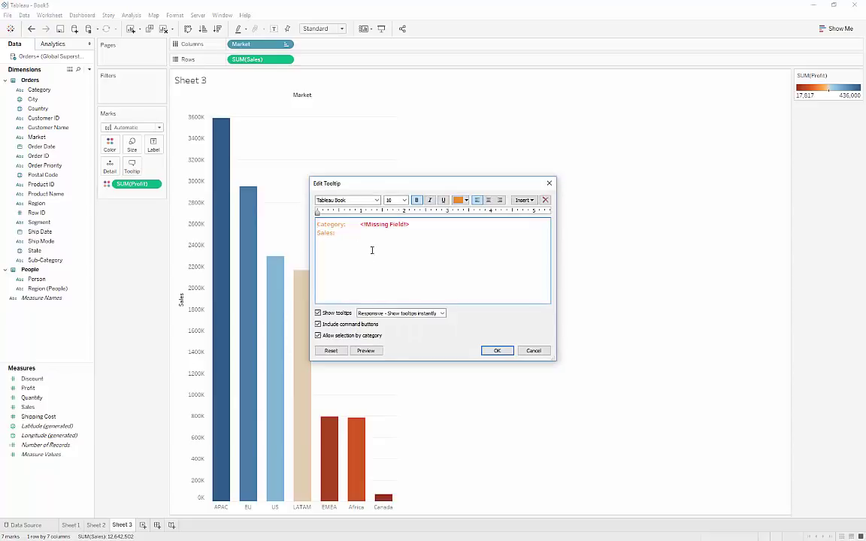
{"action": "key", "text": "Escape"}
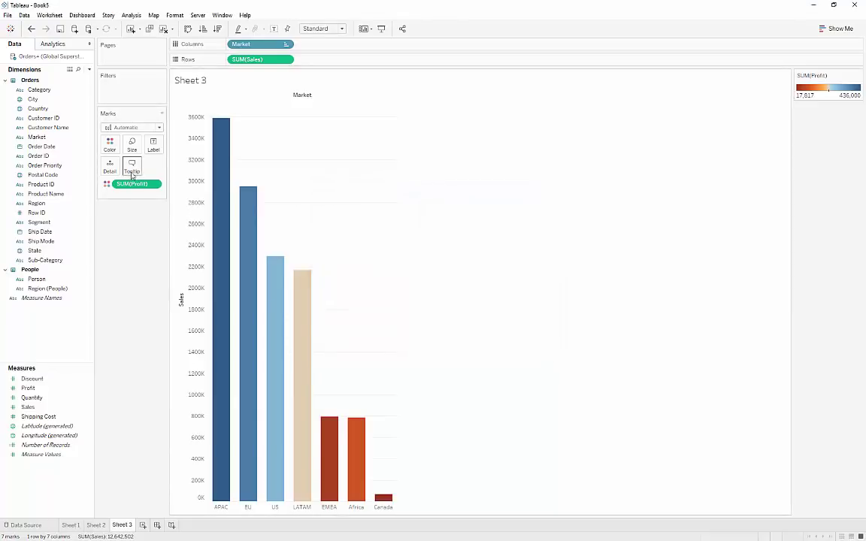
{"action": "mouse_move", "coordinate": [225, 157]}
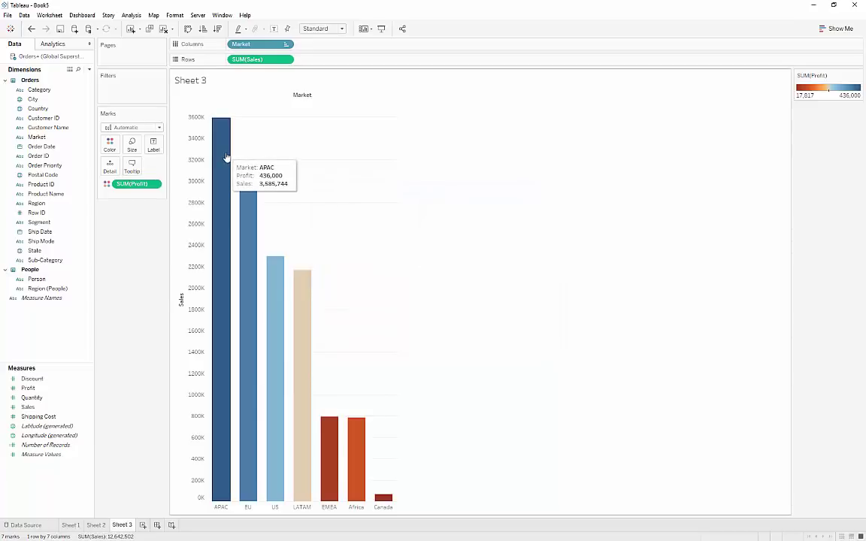
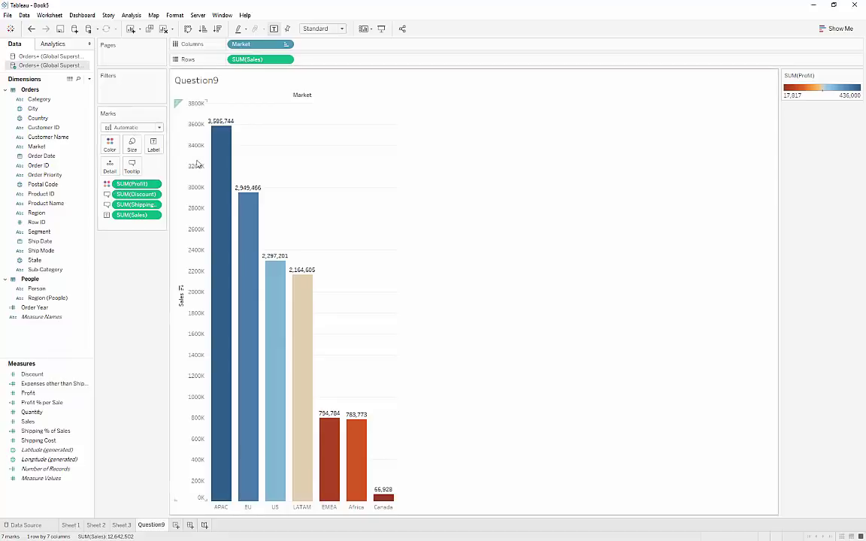
Review the tooltip details of the Question9 market bars and the fields set up in the tooltip editor
{"action": "left_click_drag", "start_coordinate": [129, 184], "coordinate": [135, 278]}
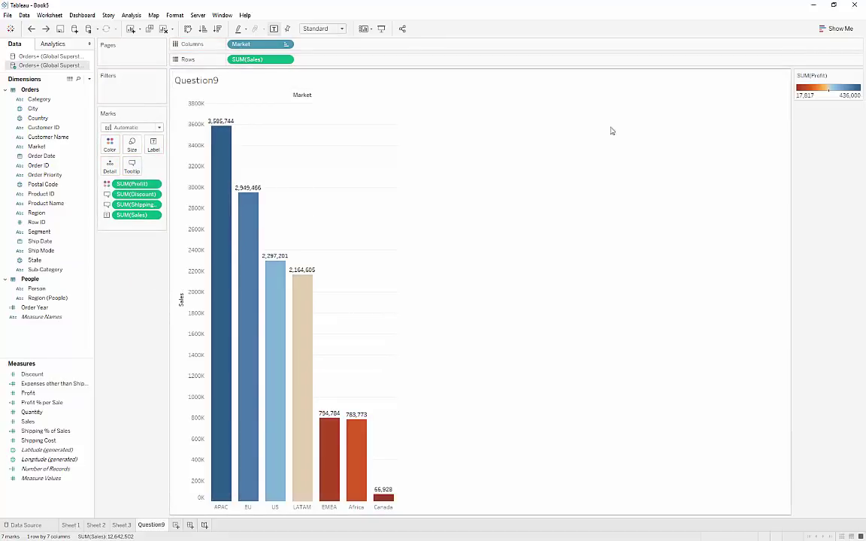
{"action": "key", "text": "ctrl+z"}
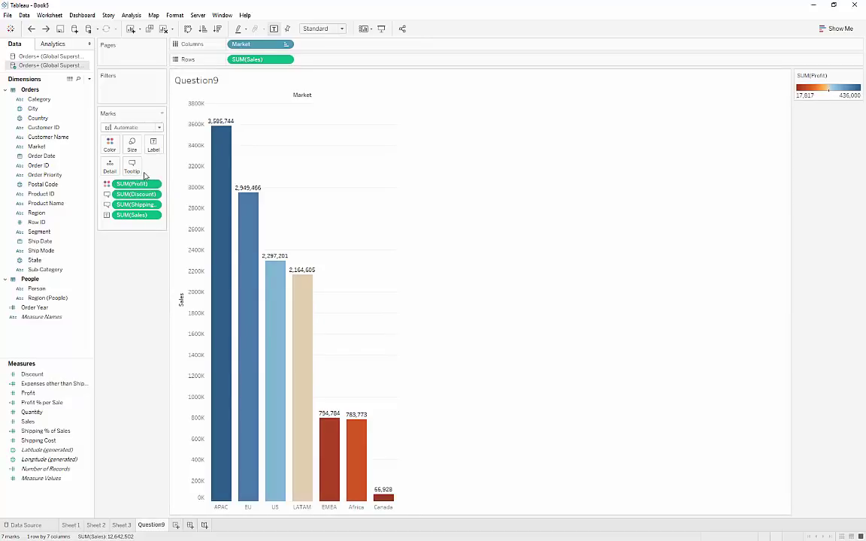
{"action": "mouse_move", "coordinate": [215, 125]}
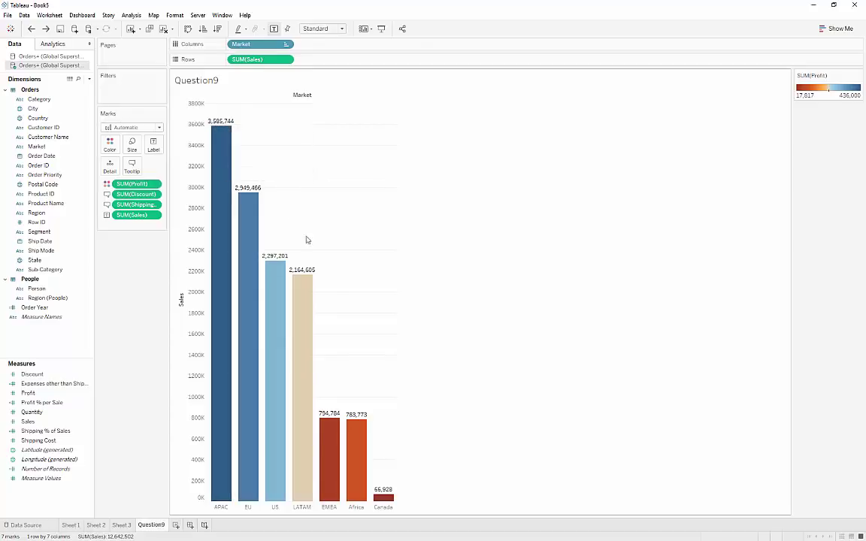
{"action": "mouse_move", "coordinate": [300, 330]}
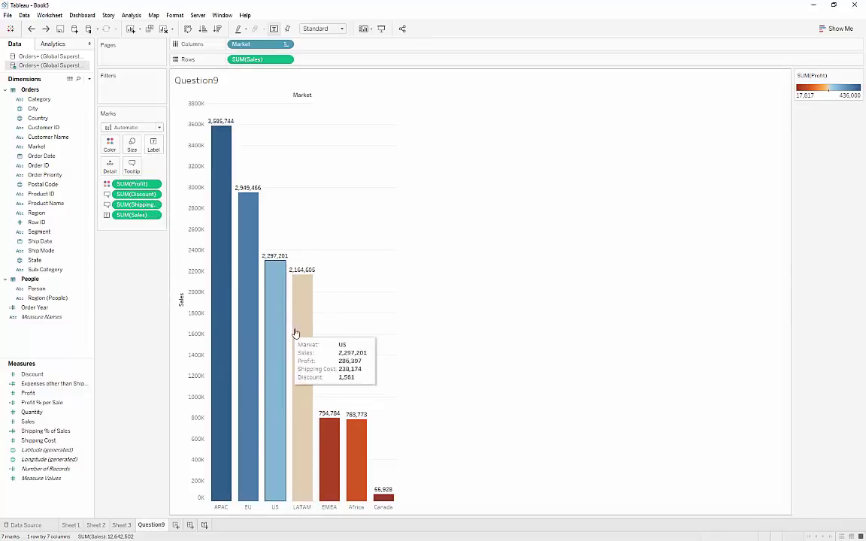
{"action": "left_click", "coordinate": [131, 164]}
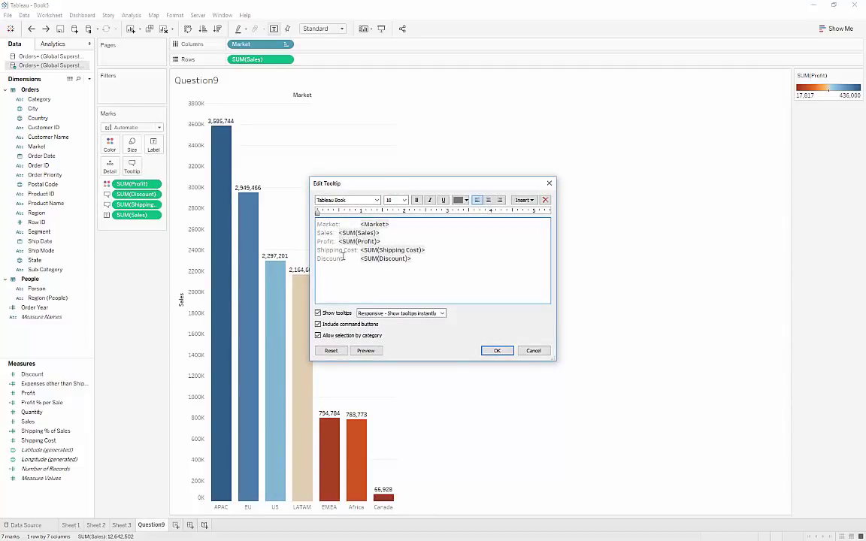
{"action": "left_click", "coordinate": [532, 350]}
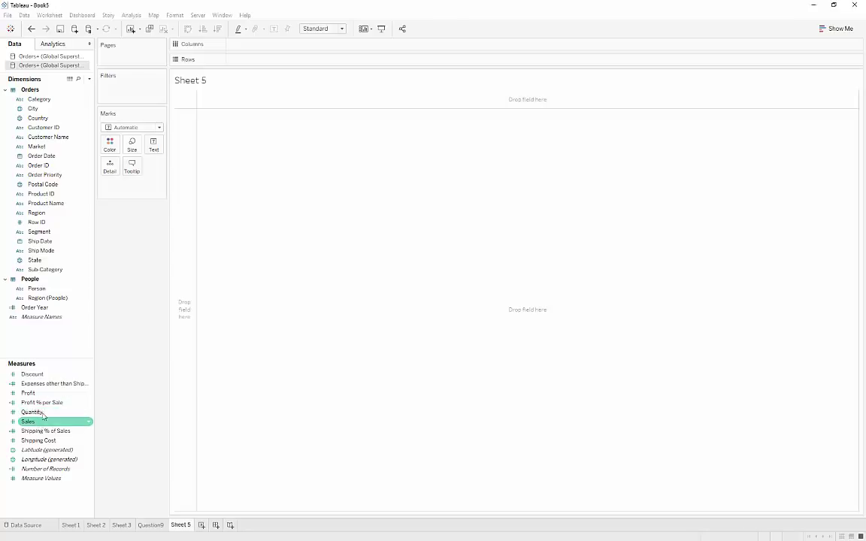
Start a new chart on the empty Sheet 5 with Sales in the columns
{"action": "left_click_drag", "start_coordinate": [43, 416], "coordinate": [267, 47]}
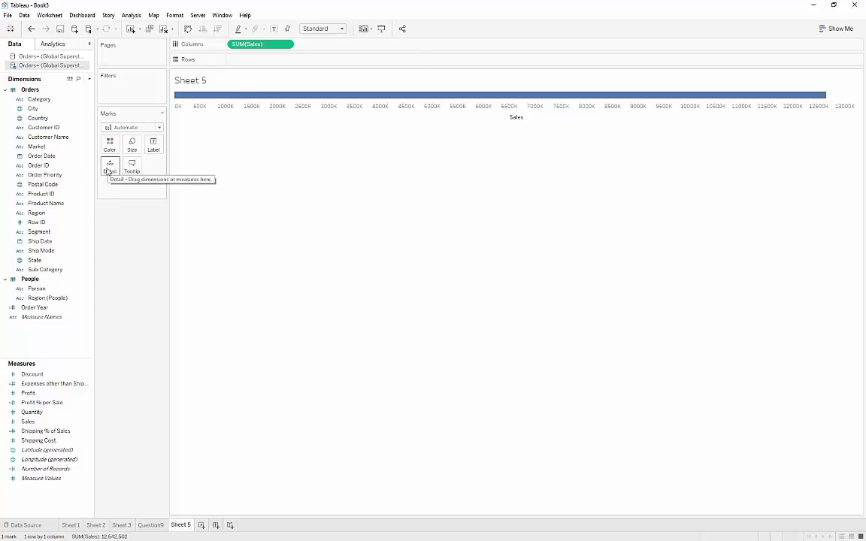
Add Profit to the rows to plot it against Sales as a scatter plot
{"action": "mouse_move", "coordinate": [279, 96]}
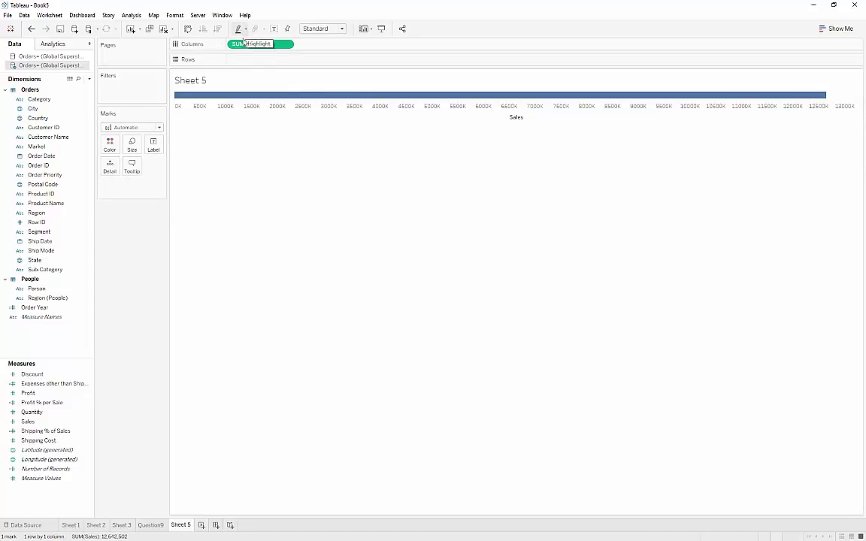
{"action": "left_click_drag", "start_coordinate": [27, 393], "coordinate": [264, 60]}
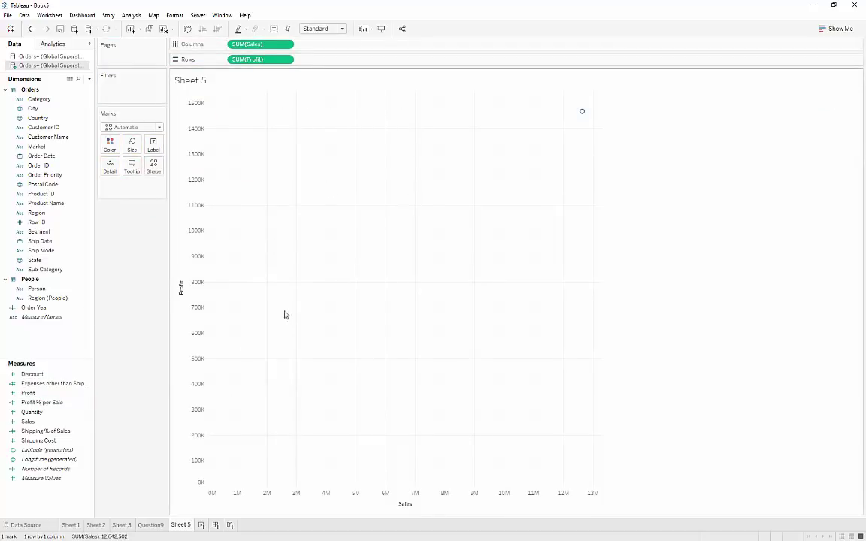
{"action": "mouse_move", "coordinate": [583, 112]}
Review the order records in the data source, and split the Sheet 5 scatter plot into individual records with Row ID as detail
{"action": "left_click", "coordinate": [25, 525]}
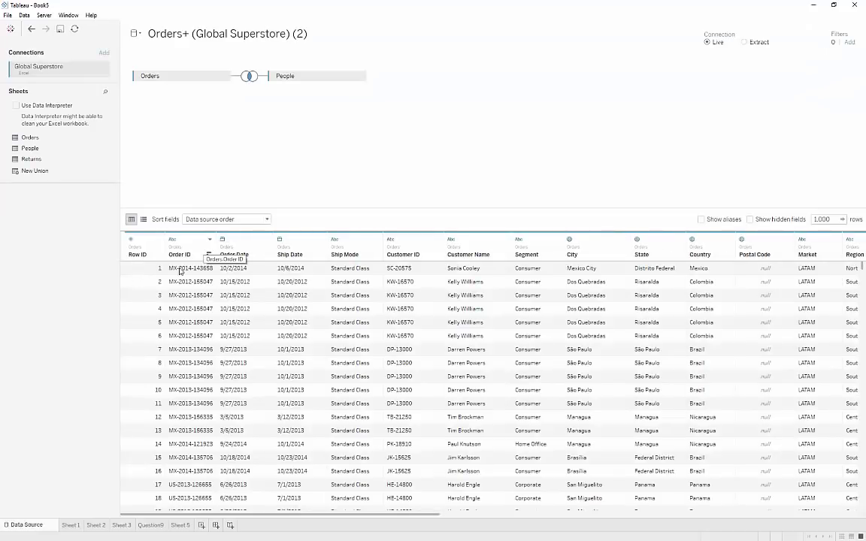
{"action": "left_click", "coordinate": [180, 525]}
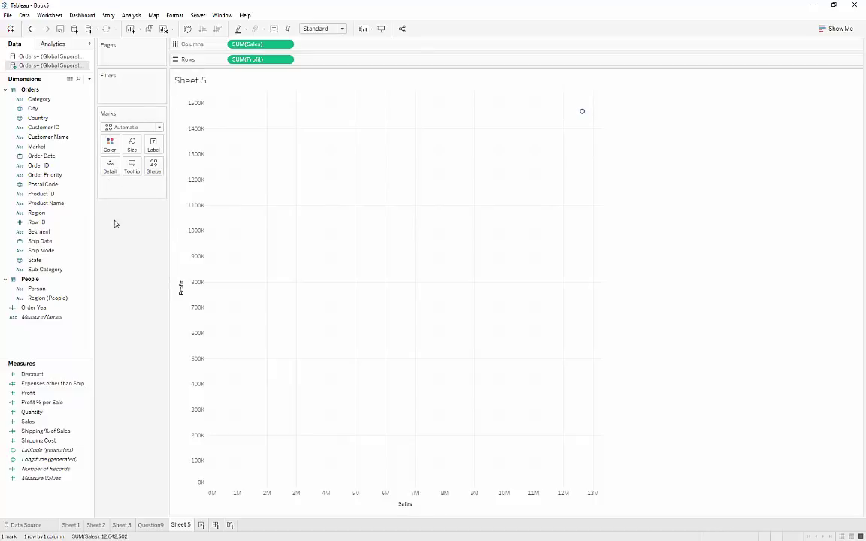
{"action": "left_click_drag", "start_coordinate": [38, 223], "coordinate": [109, 168]}
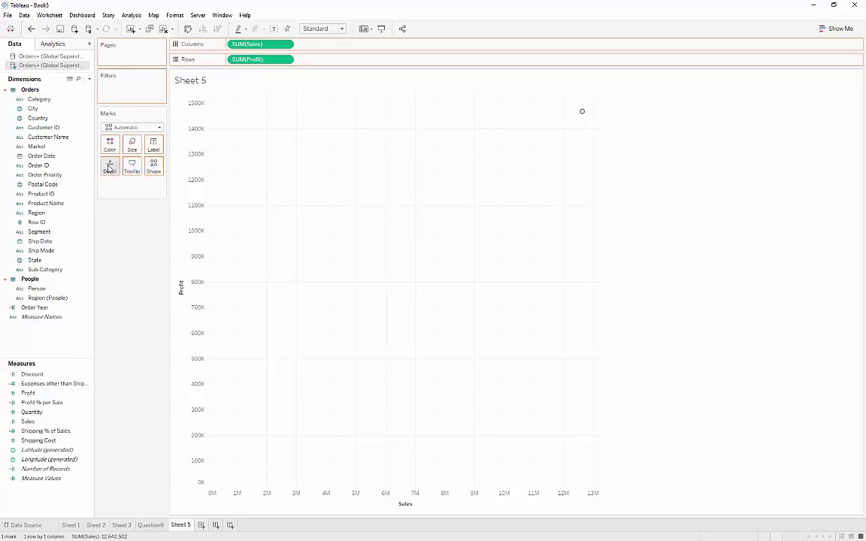
{"action": "mouse_move", "coordinate": [233, 302]}
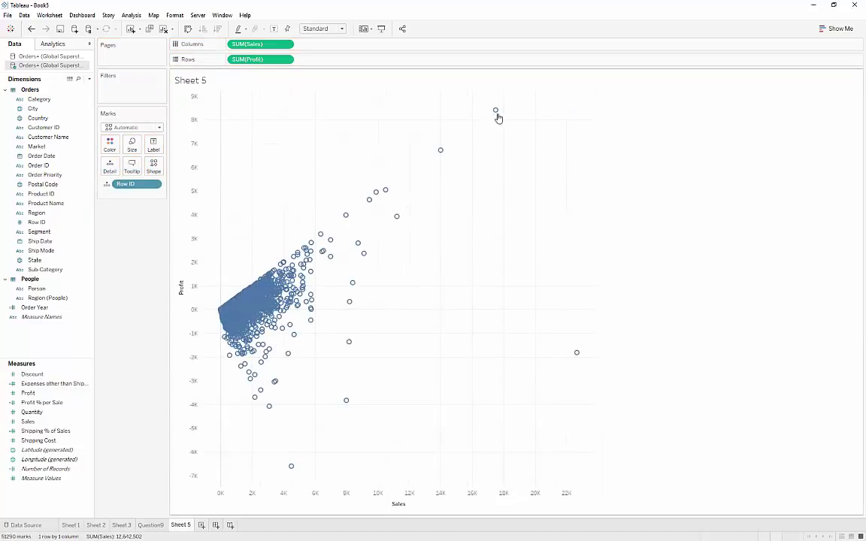
{"action": "mouse_move", "coordinate": [496, 113]}
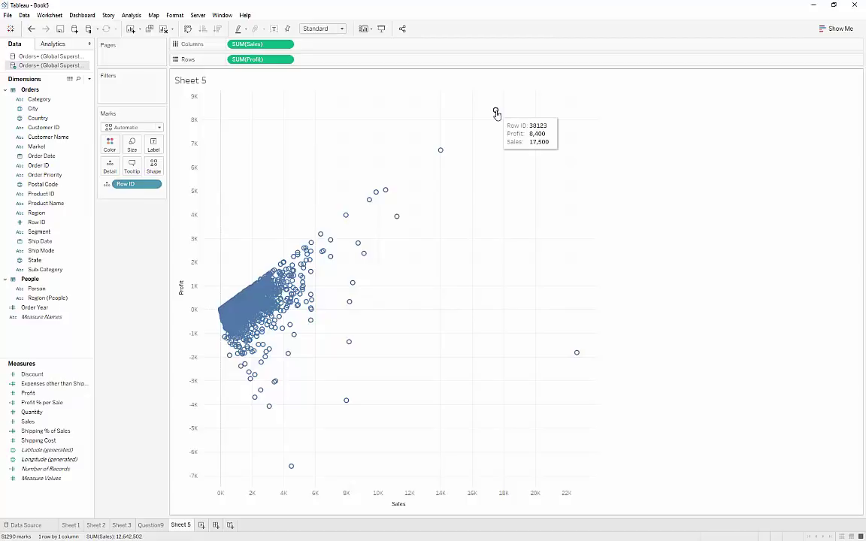
{"action": "mouse_move", "coordinate": [291, 467]}
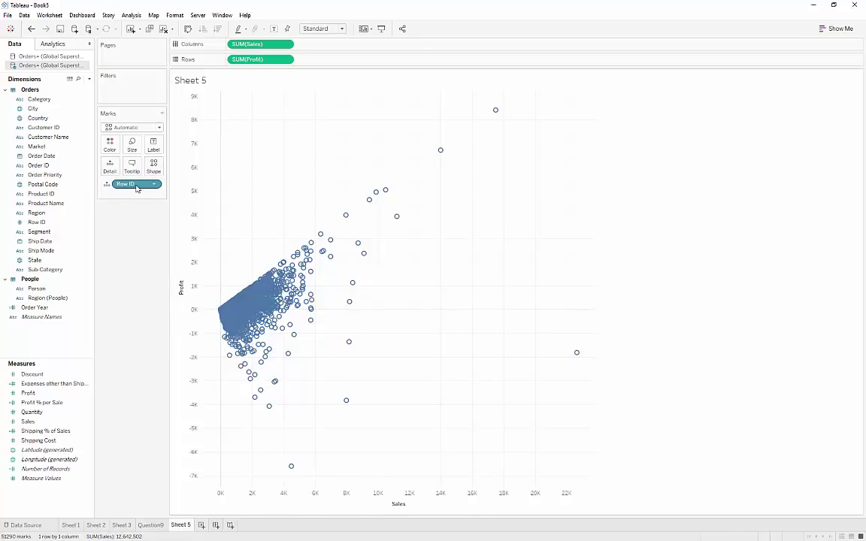
Replace Row ID with Country as the scatter plot's detail and inspect individual country marks
{"action": "left_click_drag", "start_coordinate": [113, 185], "coordinate": [57, 248]}
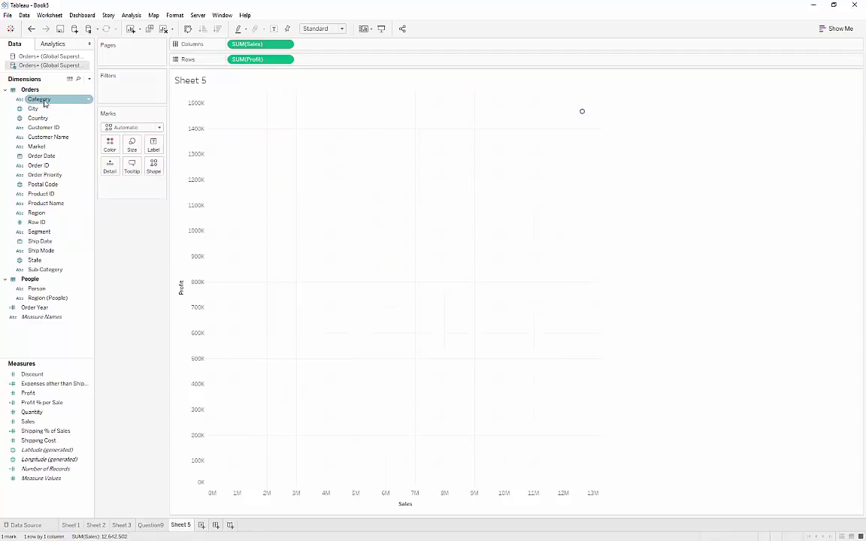
{"action": "left_click_drag", "start_coordinate": [44, 118], "coordinate": [113, 169]}
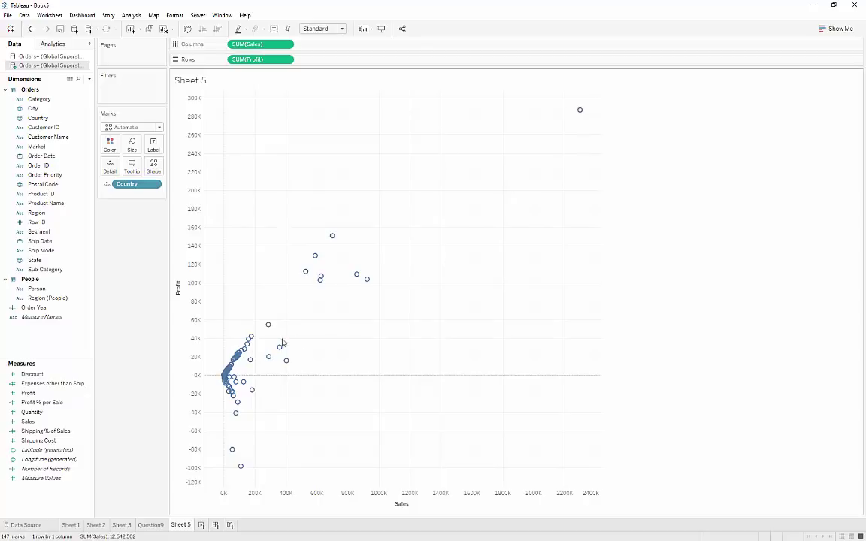
{"action": "mouse_move", "coordinate": [251, 363]}
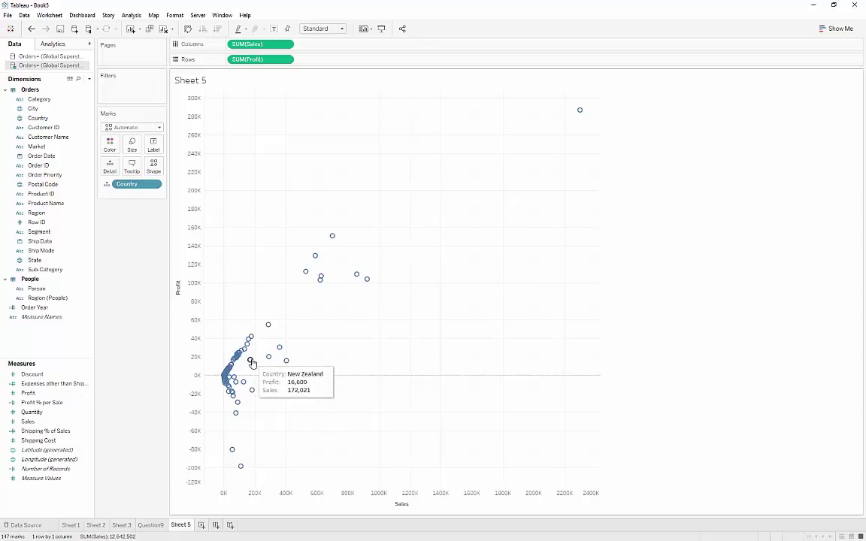
{"action": "mouse_move", "coordinate": [241, 468]}
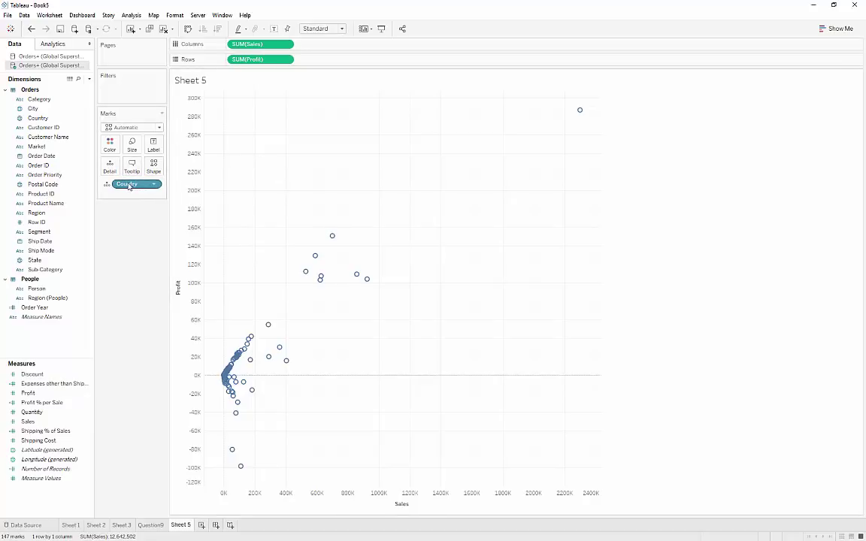
Take Country off the detail and colour the marks by Country, adding all members
{"action": "left_click_drag", "start_coordinate": [128, 186], "coordinate": [91, 174]}
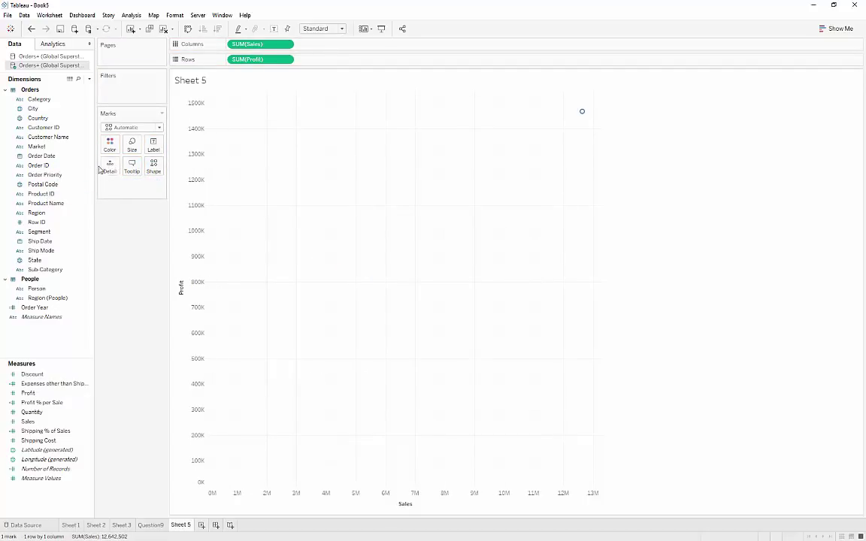
{"action": "left_click_drag", "start_coordinate": [45, 118], "coordinate": [110, 147]}
{"action": "left_click", "coordinate": [436, 269]}
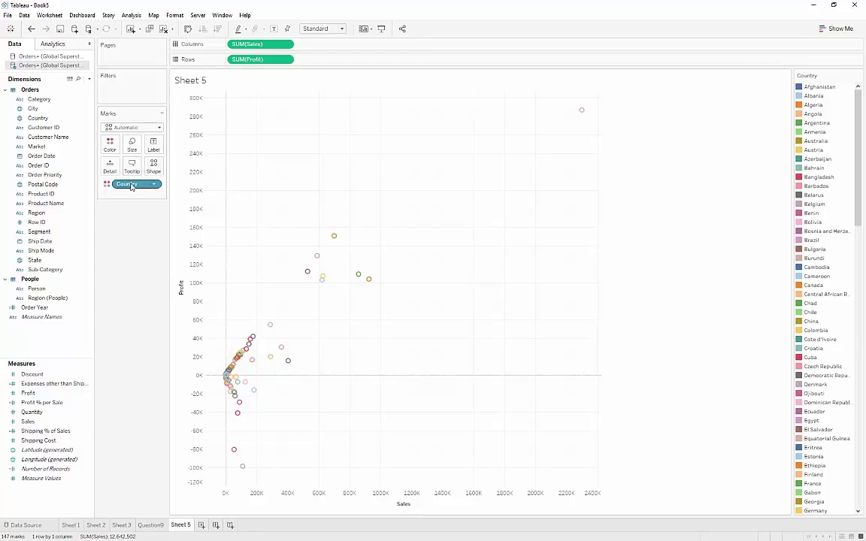
Replace the Country colouring with Row ID as detail, adding all members
{"action": "left_click_drag", "start_coordinate": [129, 185], "coordinate": [111, 167]}
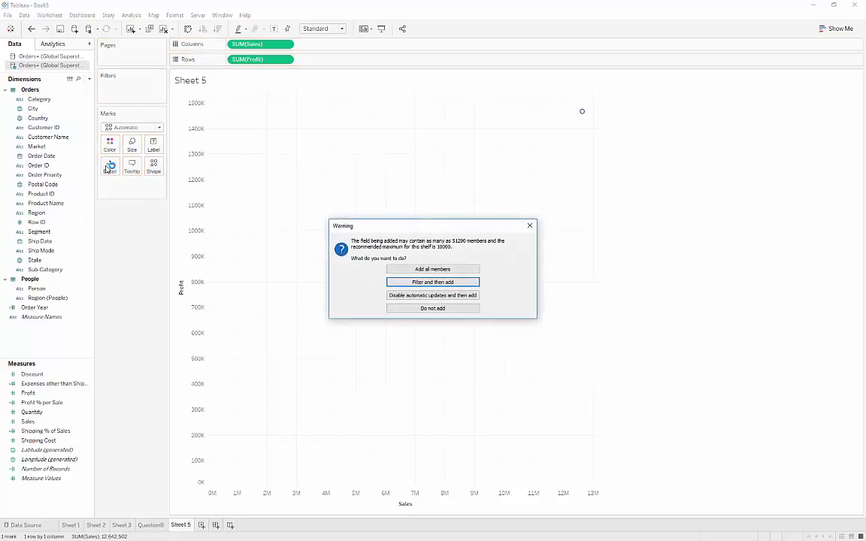
{"action": "left_click", "coordinate": [432, 269]}
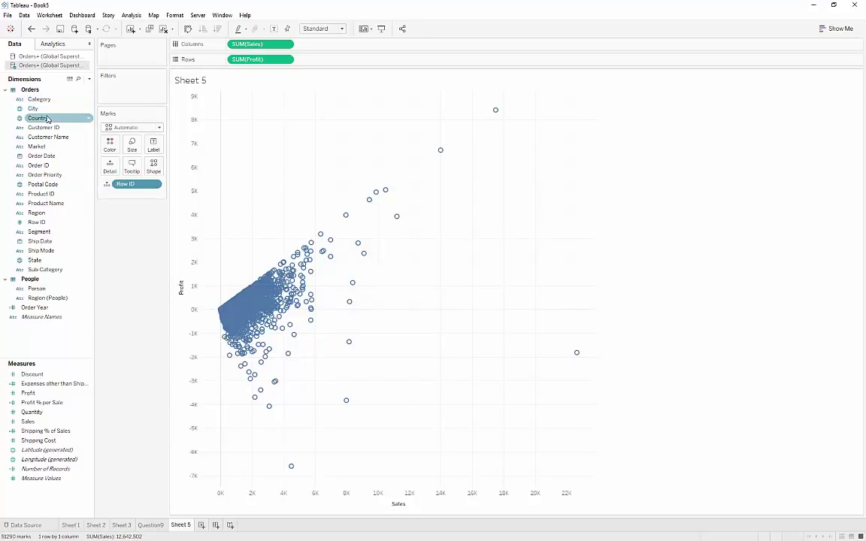
Try colouring the marks by Market, inspect a few marks, and remove the Market colouring
{"action": "left_click_drag", "start_coordinate": [38, 146], "coordinate": [110, 144]}
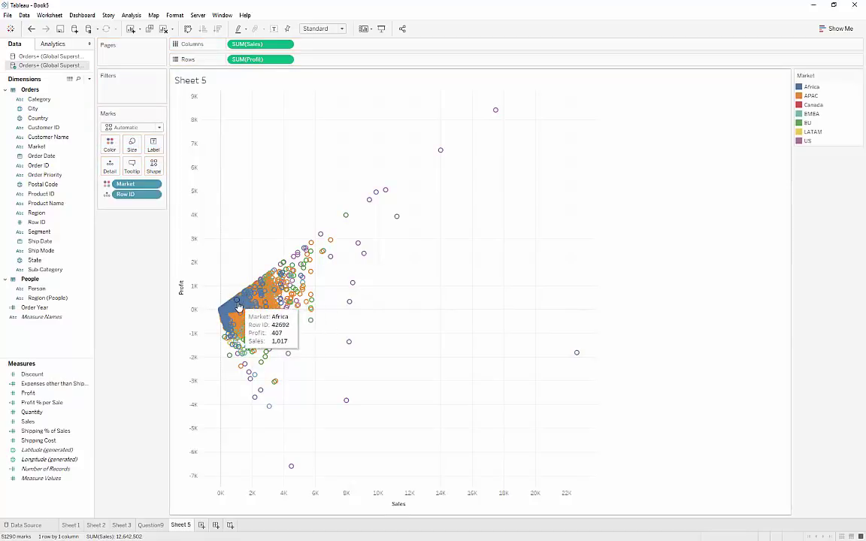
{"action": "mouse_move", "coordinate": [239, 311]}
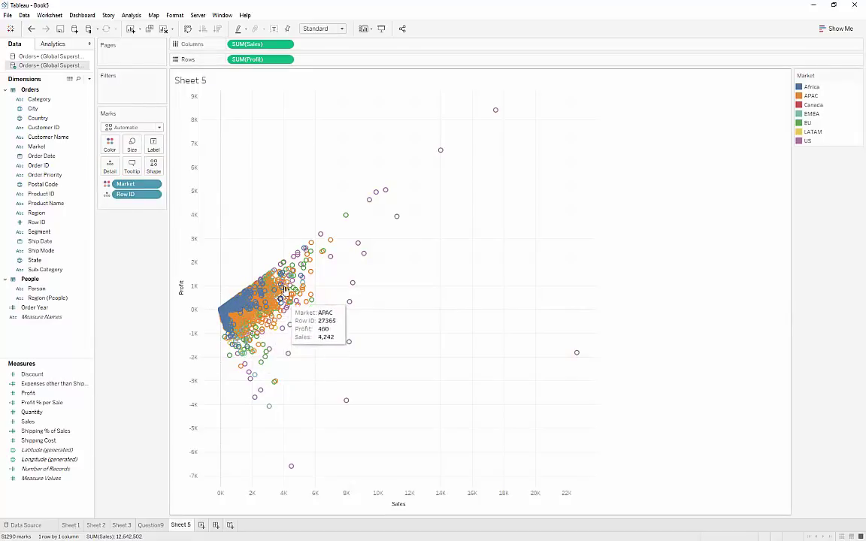
{"action": "mouse_move", "coordinate": [264, 302]}
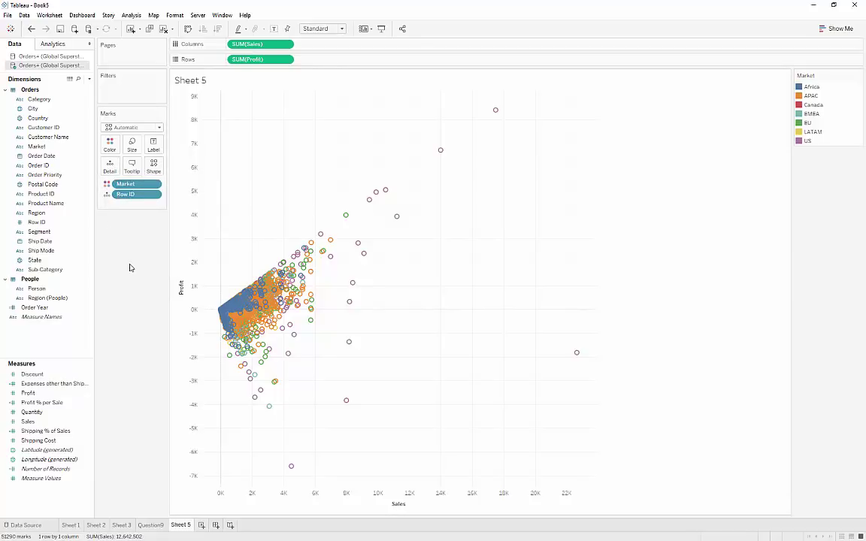
{"action": "left_click_drag", "start_coordinate": [128, 184], "coordinate": [126, 273]}
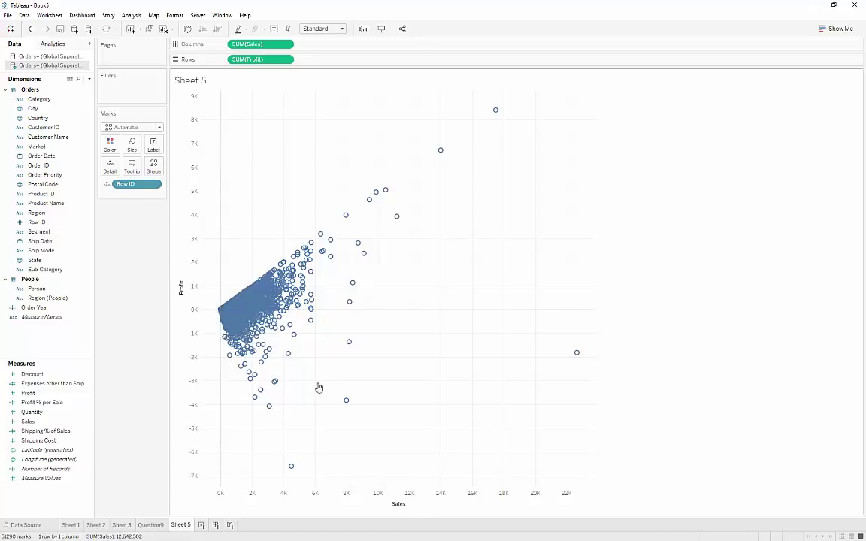
Add average lines to the whole scatter plot and remove the one for Profit
{"action": "left_click", "coordinate": [59, 46]}
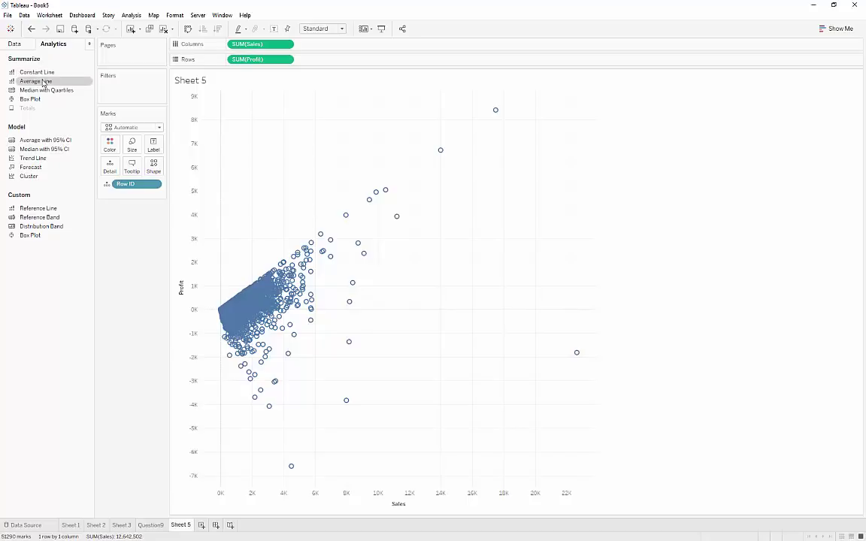
{"action": "left_click_drag", "start_coordinate": [43, 83], "coordinate": [257, 109]}
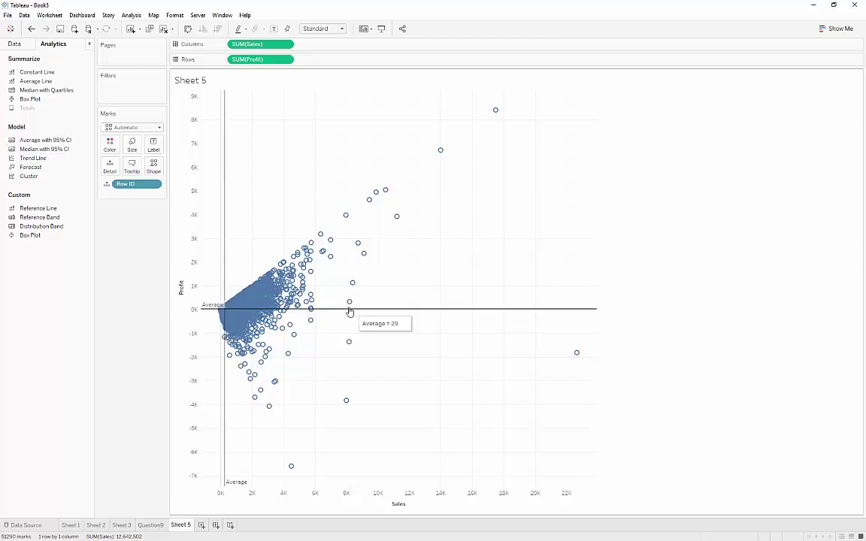
{"action": "left_click", "coordinate": [386, 311]}
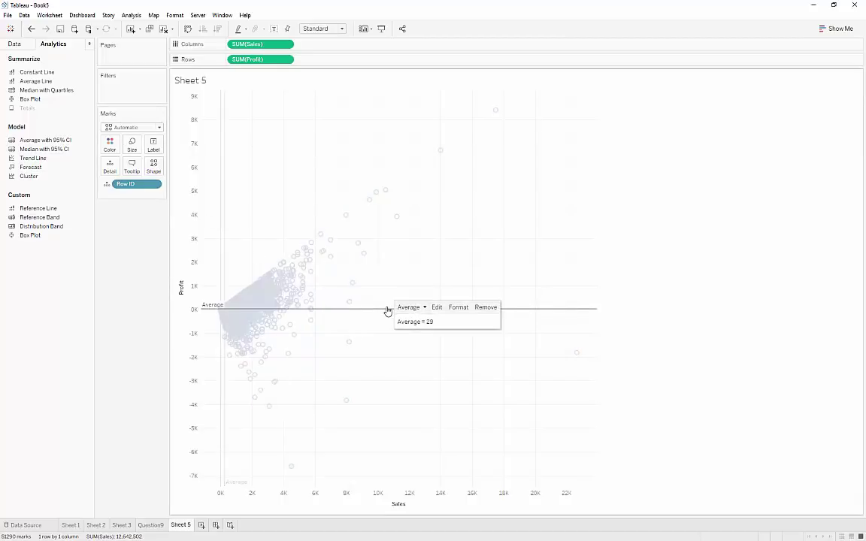
{"action": "left_click", "coordinate": [486, 305]}
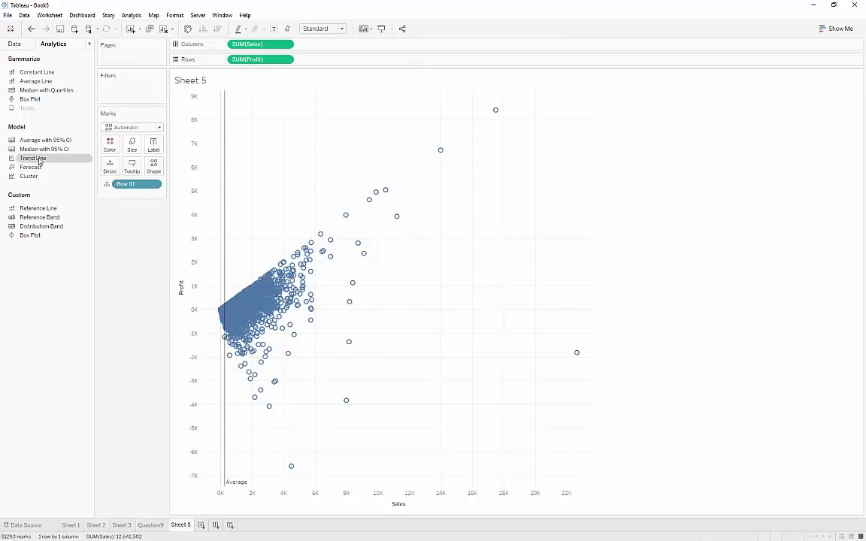
Add a trend line to the scatter plot and inspect its equation, R-squared and P-value
{"action": "left_click_drag", "start_coordinate": [39, 160], "coordinate": [260, 110]}
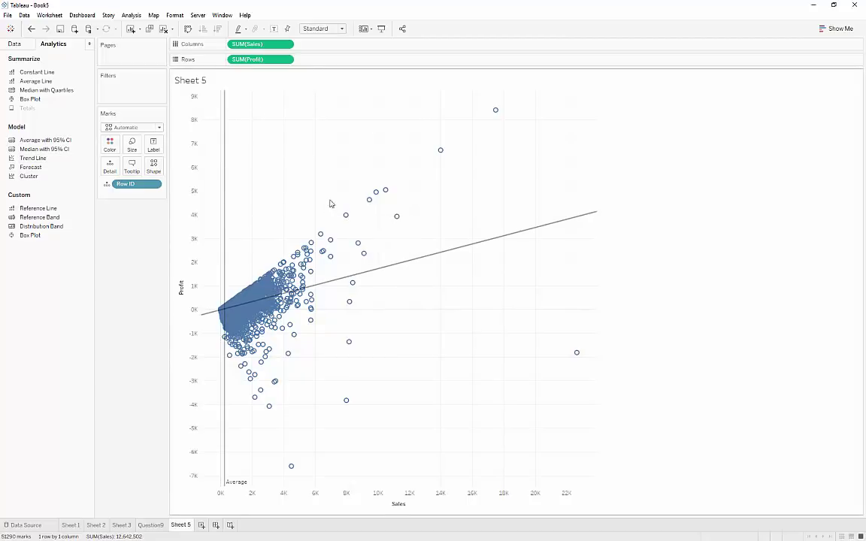
{"action": "mouse_move", "coordinate": [285, 291]}
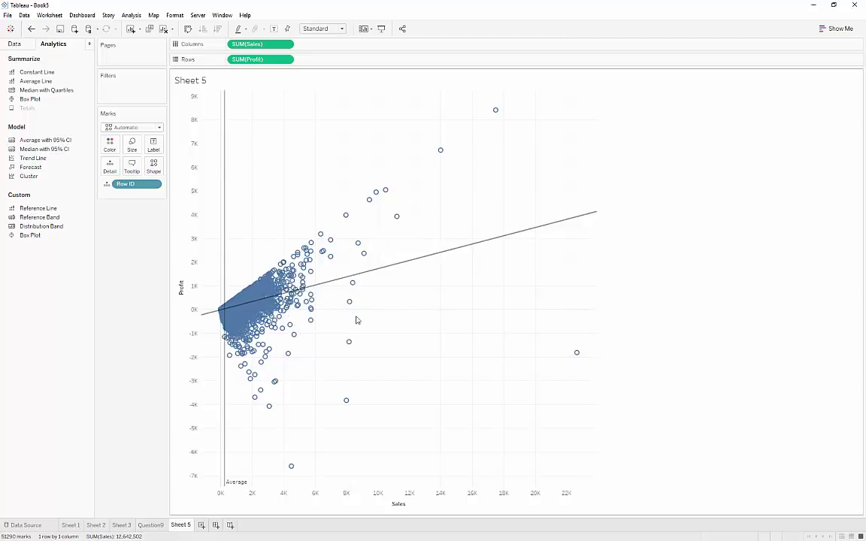
{"action": "left_click", "coordinate": [457, 253]}
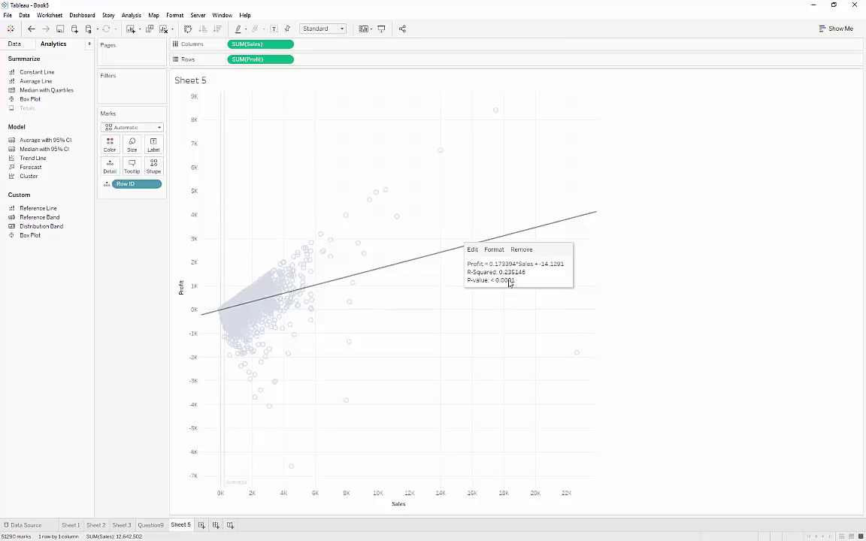
{"action": "left_click", "coordinate": [493, 305]}
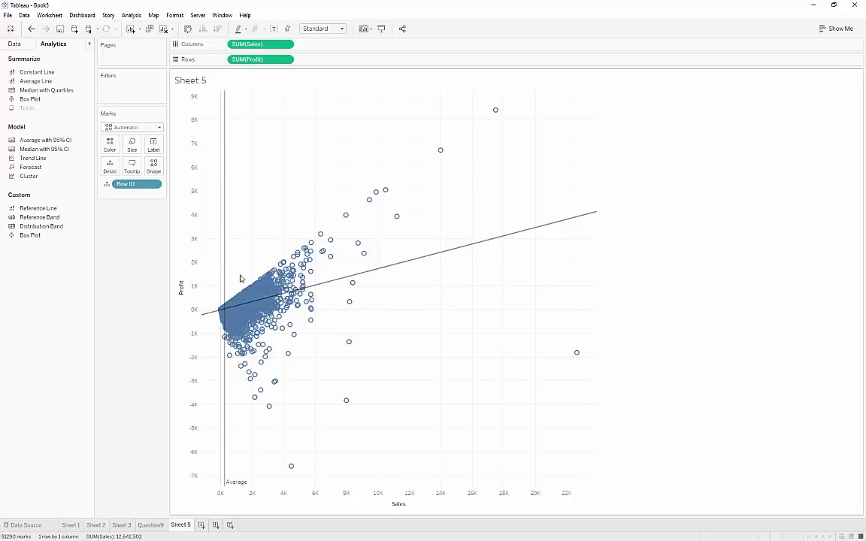
Colour the marks by Market and inspect the statistics of the LATAM and Canada trend lines
{"action": "left_click", "coordinate": [13, 45]}
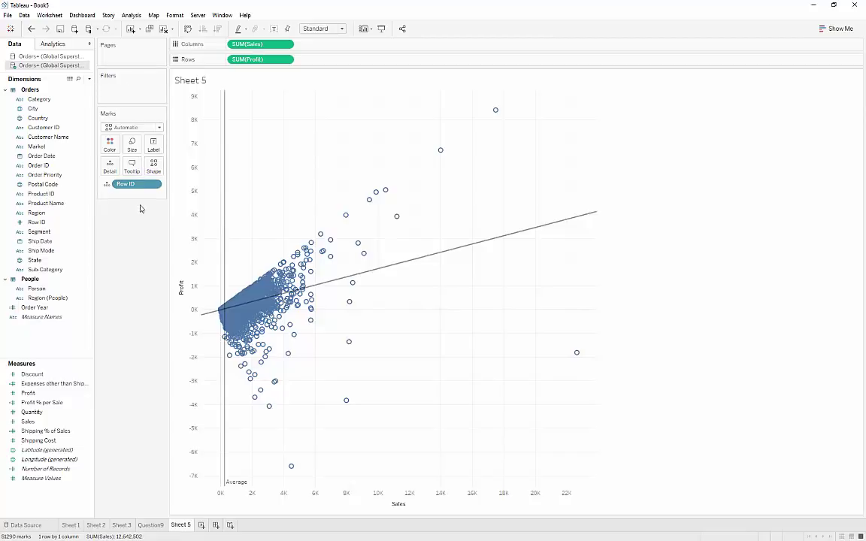
{"action": "left_click", "coordinate": [54, 168]}
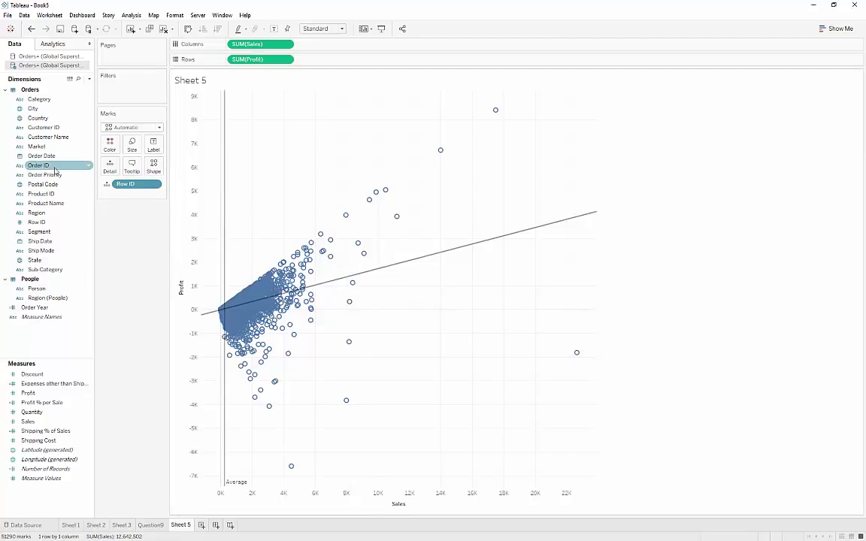
{"action": "left_click", "coordinate": [44, 138]}
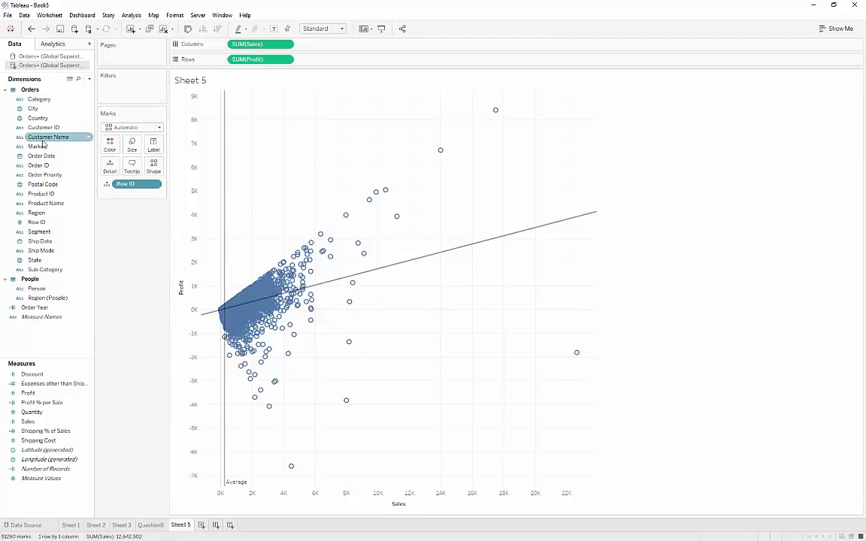
{"action": "left_click", "coordinate": [42, 128]}
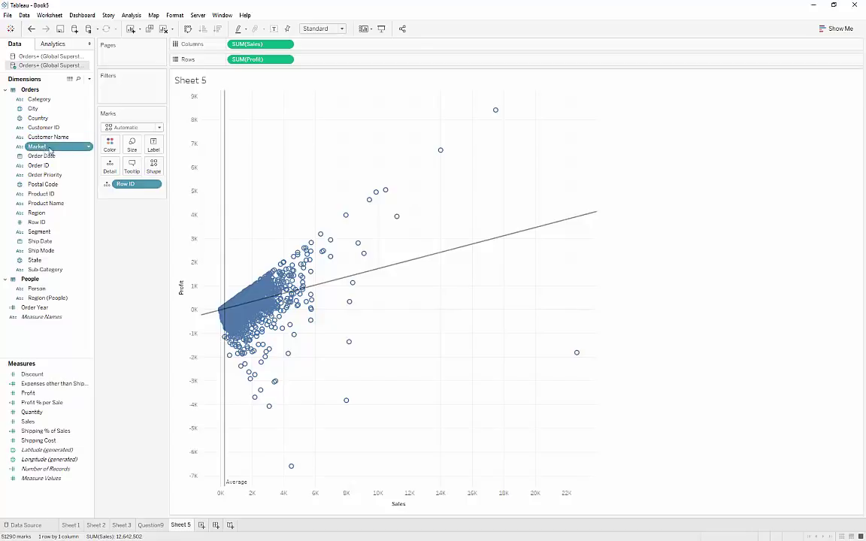
{"action": "left_click_drag", "start_coordinate": [38, 147], "coordinate": [110, 145]}
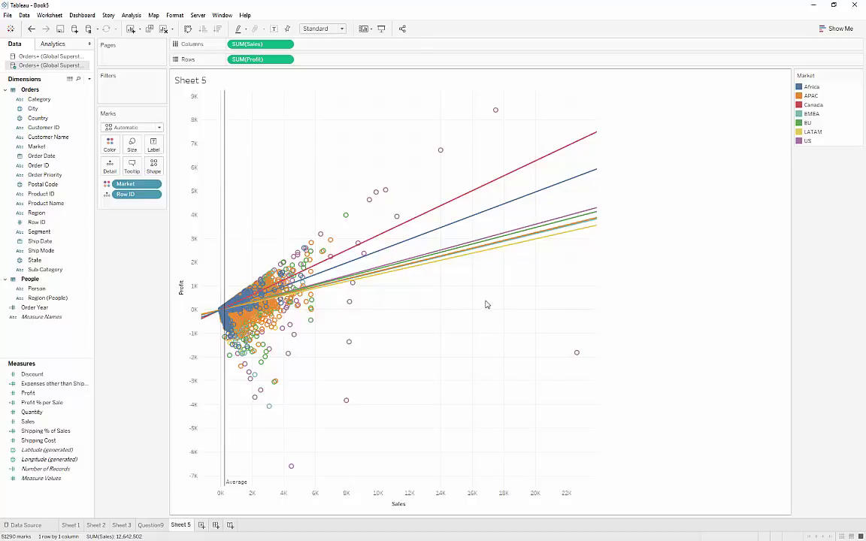
{"action": "left_click", "coordinate": [468, 261]}
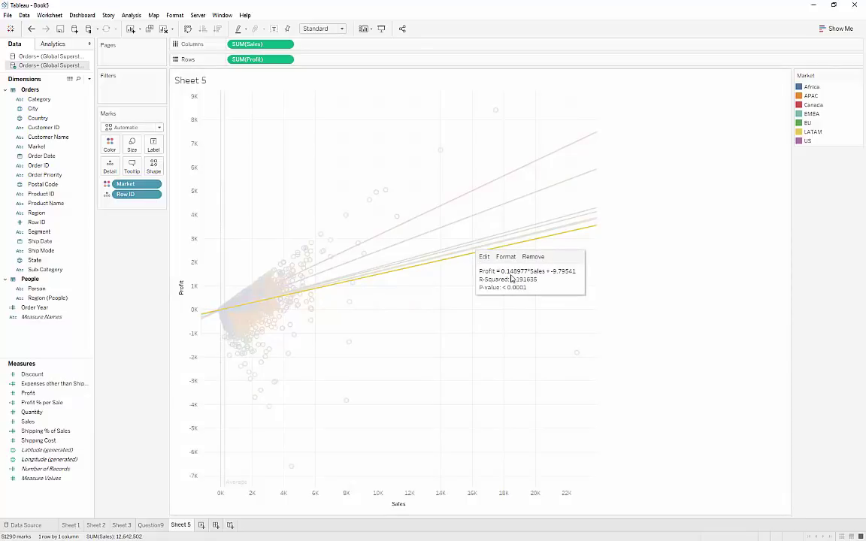
{"action": "left_click", "coordinate": [468, 197]}
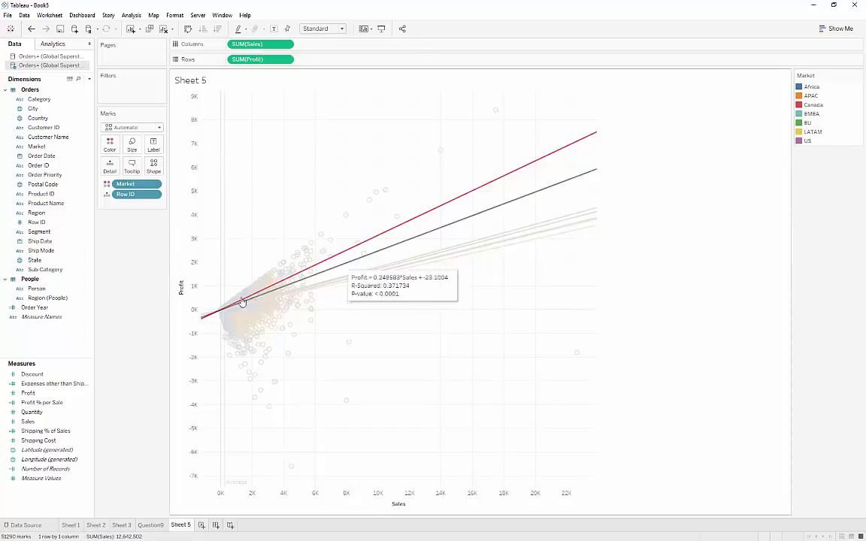
Create a new worksheet with Discount on rows and all Row ID members as mark detail
{"action": "key", "text": "Escape"}
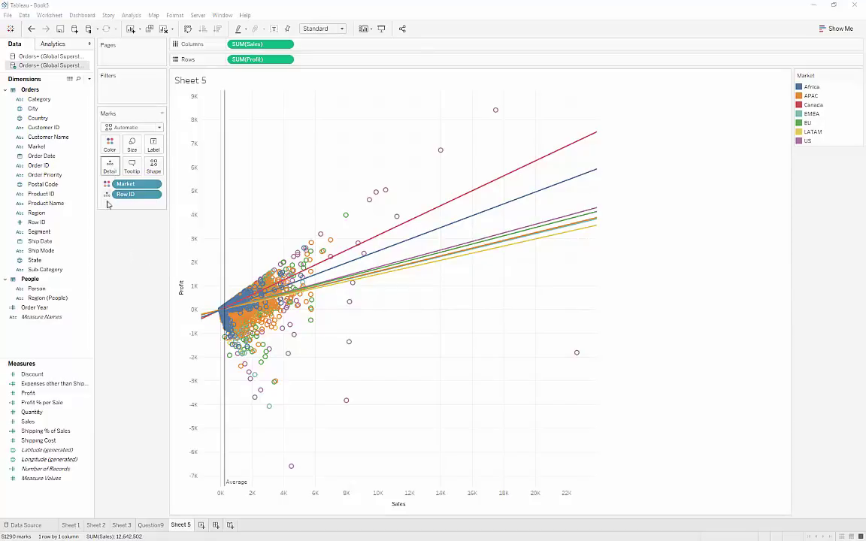
{"action": "key", "text": "ctrl+m"}
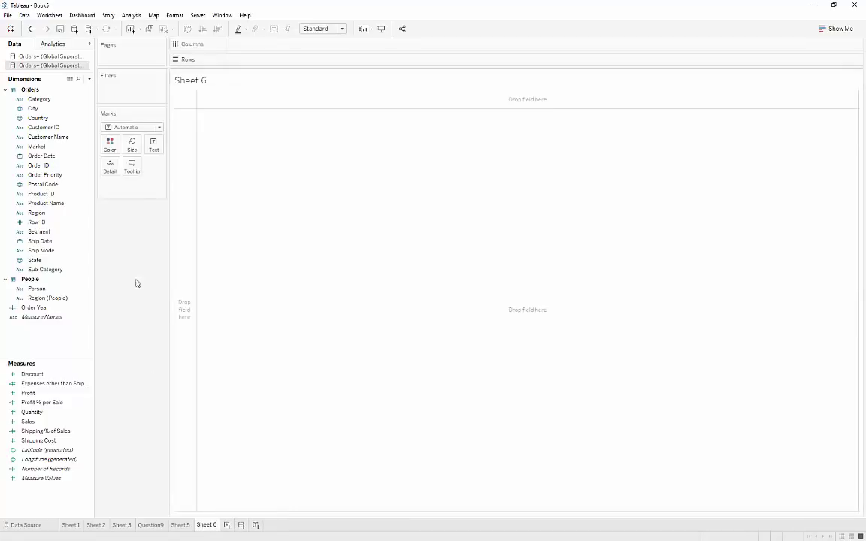
{"action": "left_click", "coordinate": [840, 28]}
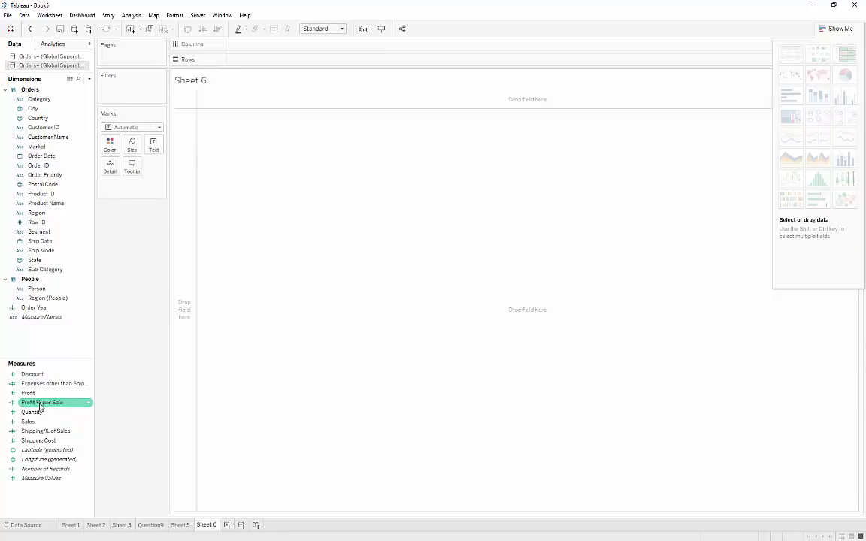
{"action": "left_click_drag", "start_coordinate": [34, 375], "coordinate": [272, 64]}
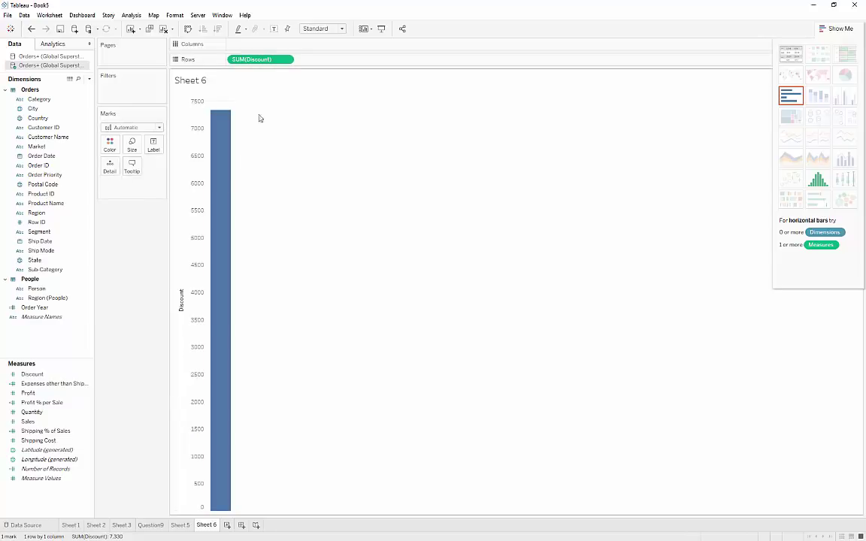
{"action": "mouse_move", "coordinate": [206, 179]}
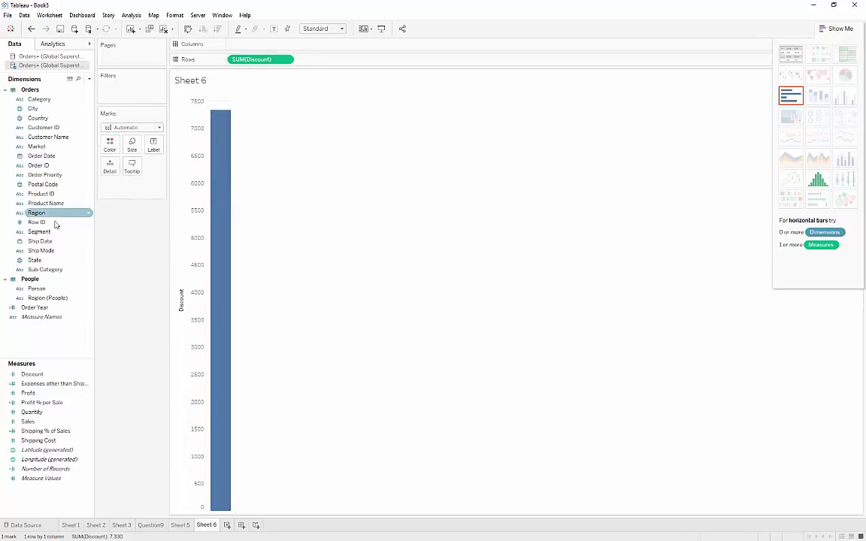
{"action": "left_click_drag", "start_coordinate": [58, 213], "coordinate": [109, 166]}
{"action": "left_click", "coordinate": [419, 269]}
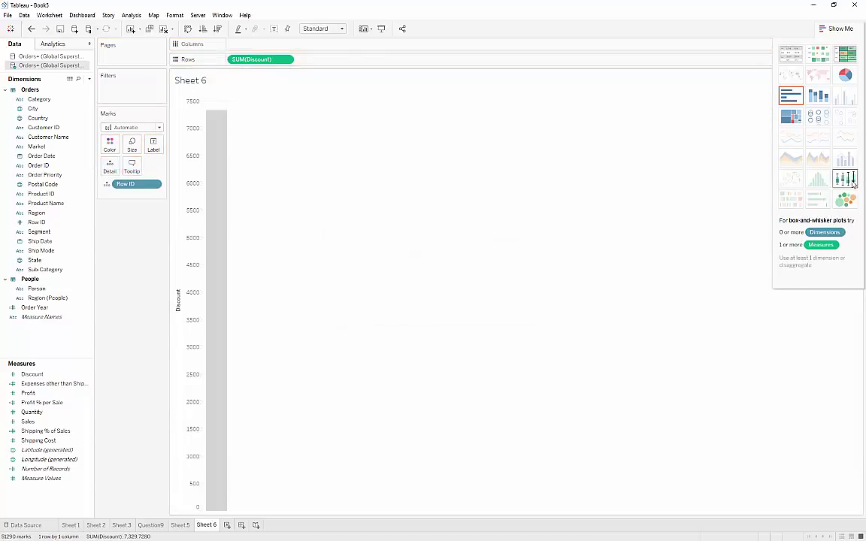
Convert the Discount chart into a box-and-whisker plot and inspect its quartiles
{"action": "left_click", "coordinate": [158, 128]}
{"action": "left_click", "coordinate": [159, 129]}
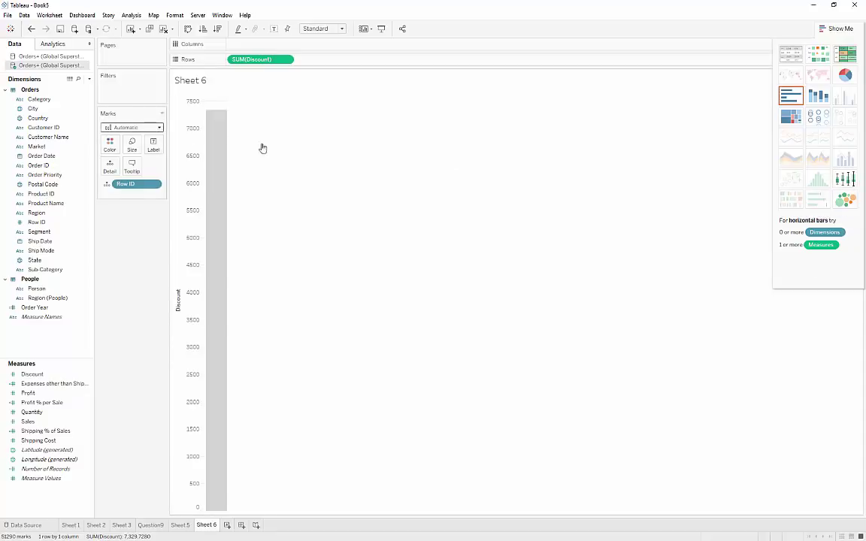
{"action": "left_click", "coordinate": [839, 181]}
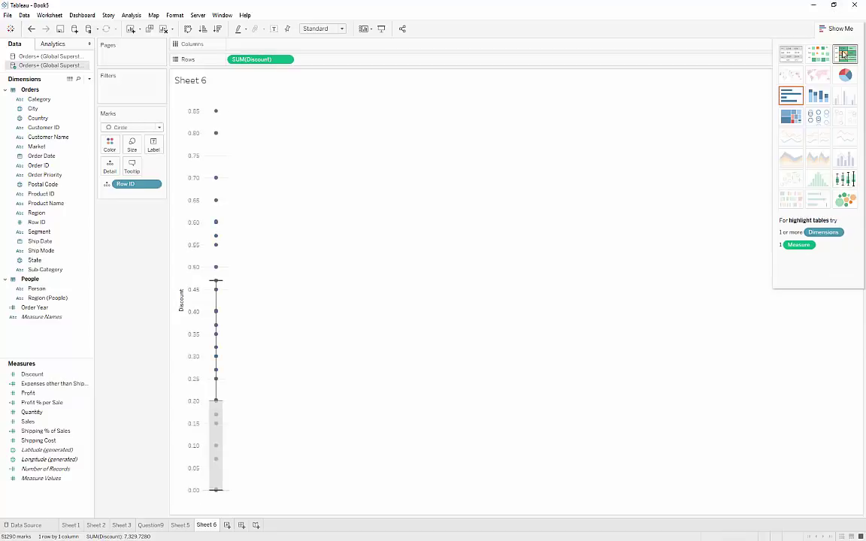
{"action": "left_click", "coordinate": [837, 27]}
{"action": "mouse_move", "coordinate": [222, 361]}
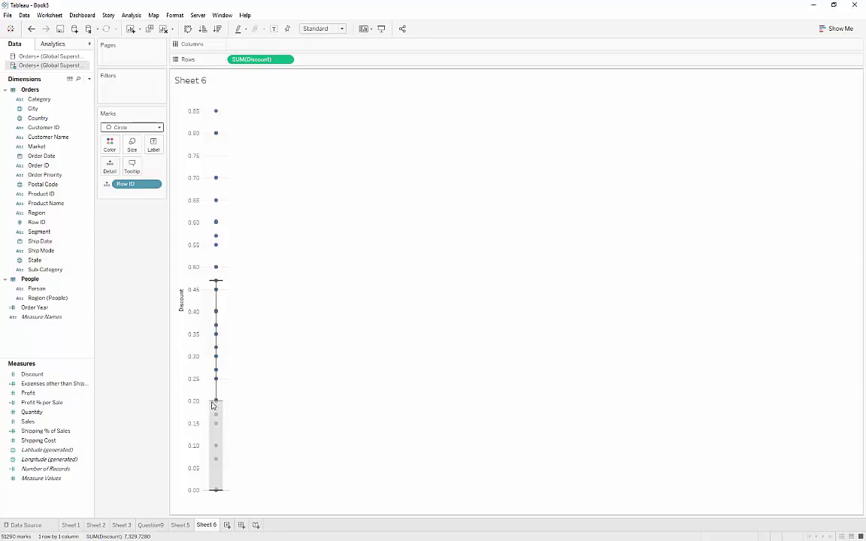
{"action": "mouse_move", "coordinate": [217, 409]}
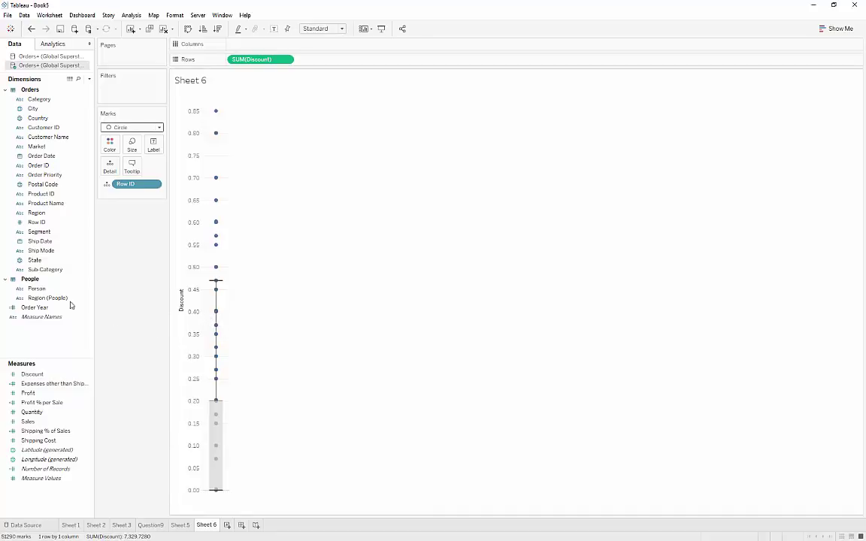
Split the Discount box plot by Person on columns and inspect the whiskers of several people
{"action": "left_click", "coordinate": [43, 291]}
{"action": "left_click_drag", "start_coordinate": [40, 292], "coordinate": [312, 83]}
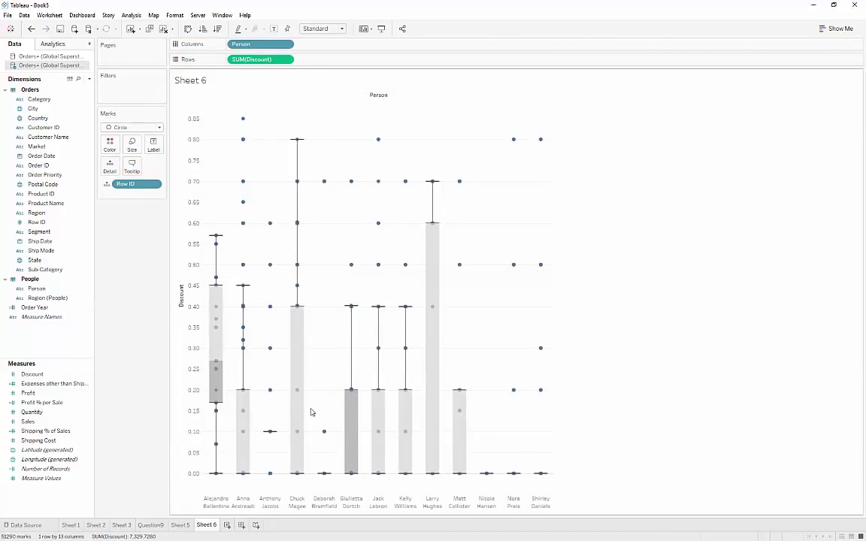
{"action": "mouse_move", "coordinate": [299, 416]}
{"action": "mouse_move", "coordinate": [541, 475]}
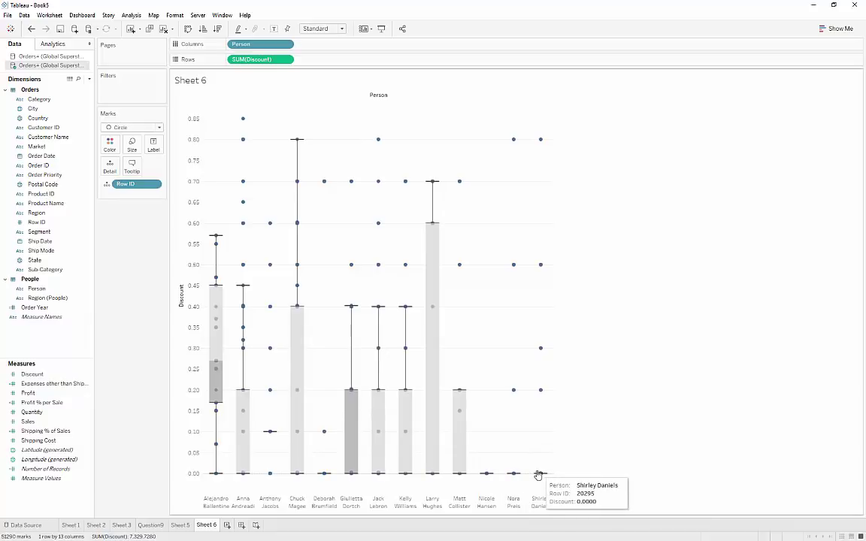
{"action": "mouse_move", "coordinate": [485, 474]}
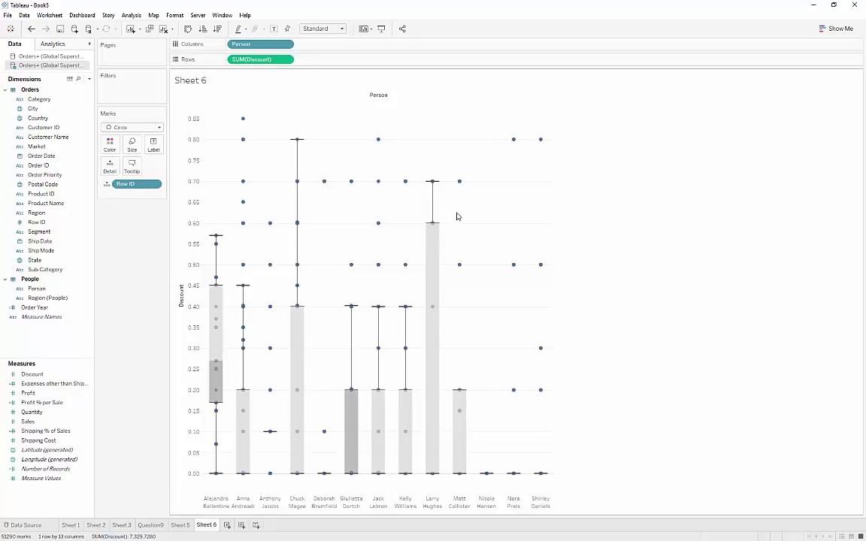
{"action": "mouse_move", "coordinate": [433, 185]}
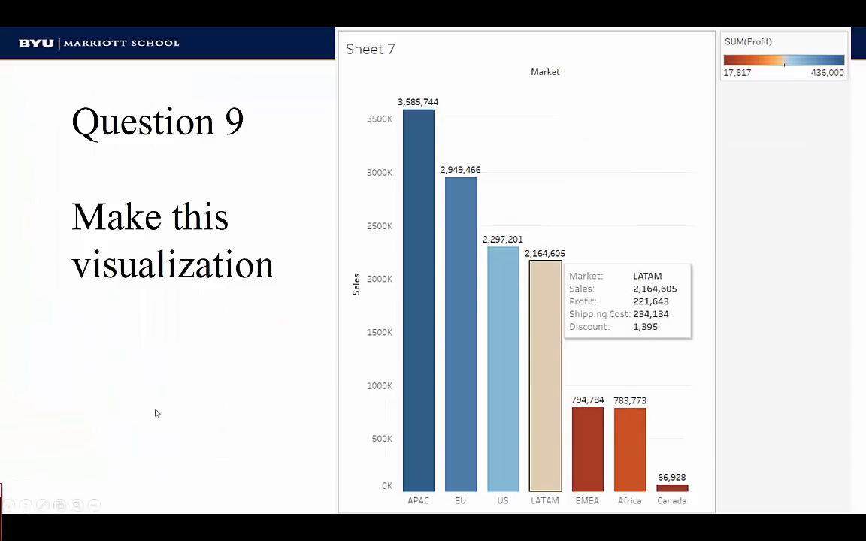
{"action": "left_click", "coordinate": [155, 413]}
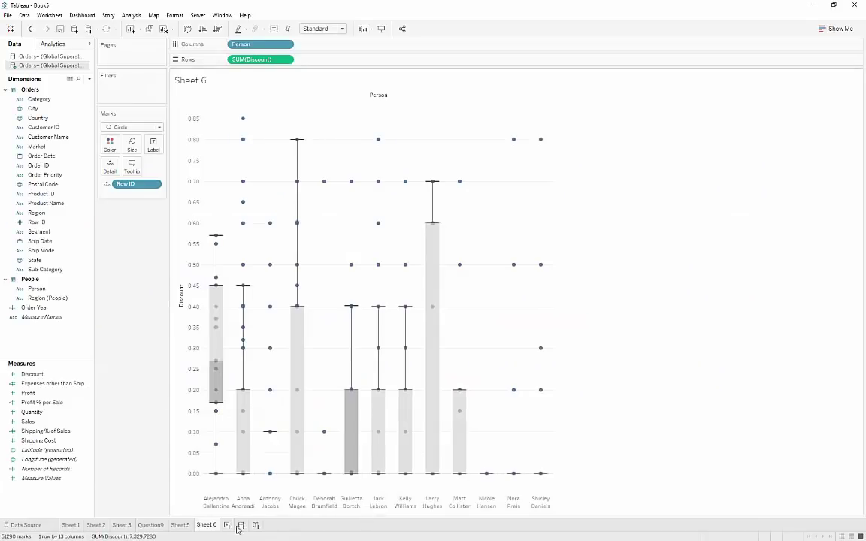
Plot Profit on rows against Quantity on columns in a new worksheet, with all Row ID members as detail
{"action": "left_click", "coordinate": [227, 525]}
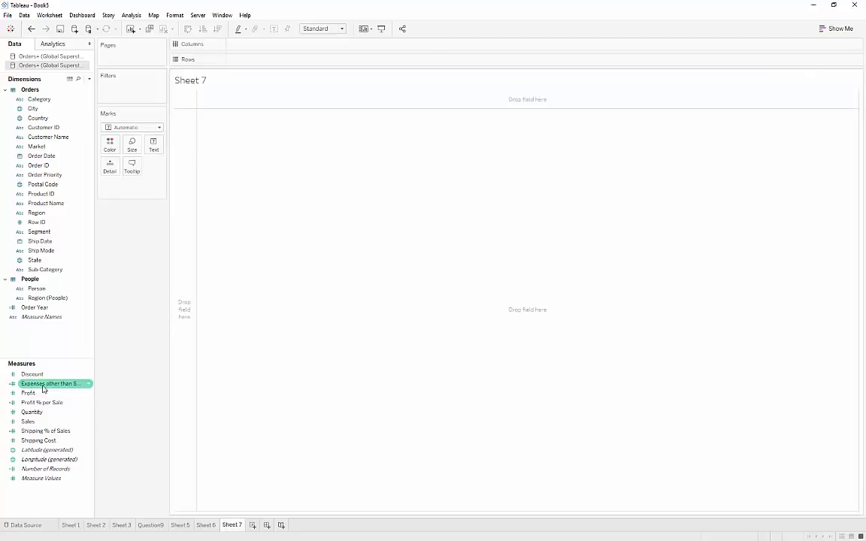
{"action": "left_click_drag", "start_coordinate": [39, 397], "coordinate": [268, 64]}
{"action": "left_click_drag", "start_coordinate": [54, 414], "coordinate": [264, 45]}
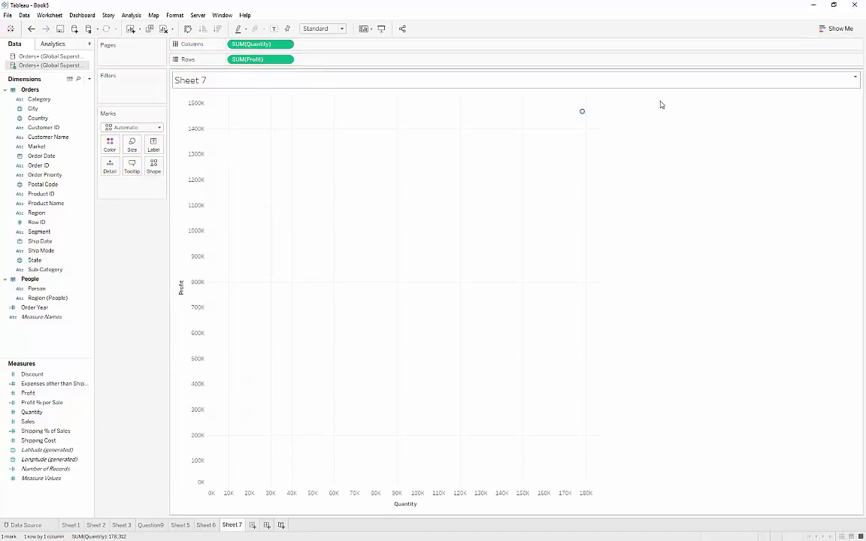
{"action": "mouse_move", "coordinate": [583, 114]}
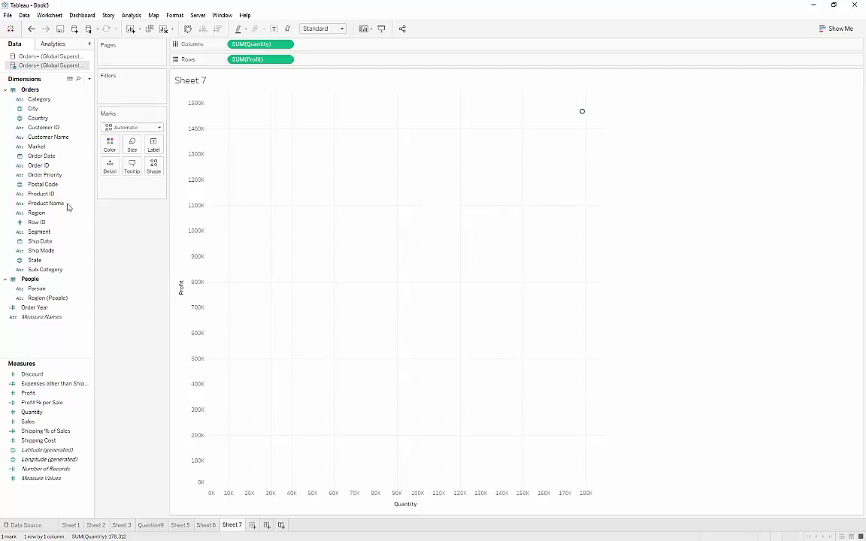
{"action": "left_click", "coordinate": [38, 223]}
{"action": "left_click_drag", "start_coordinate": [37, 222], "coordinate": [110, 165]}
{"action": "left_click", "coordinate": [444, 269]}
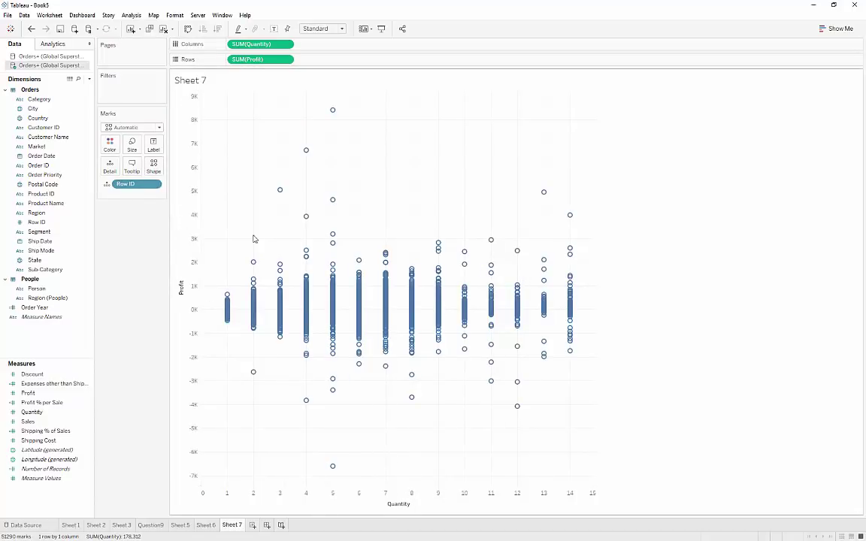
Add a trend line to the Quantity versus Profit scatter plot and inspect its statistics
{"action": "left_click", "coordinate": [54, 43]}
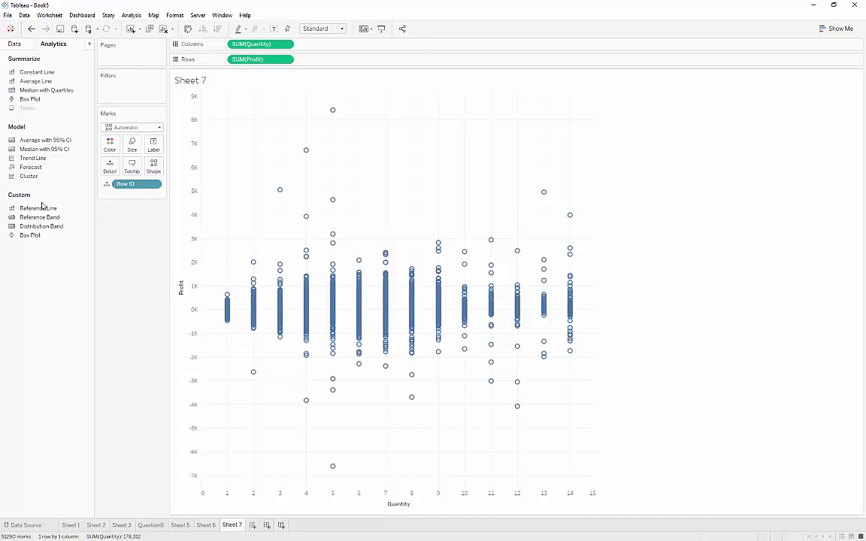
{"action": "left_click_drag", "start_coordinate": [33, 158], "coordinate": [247, 113]}
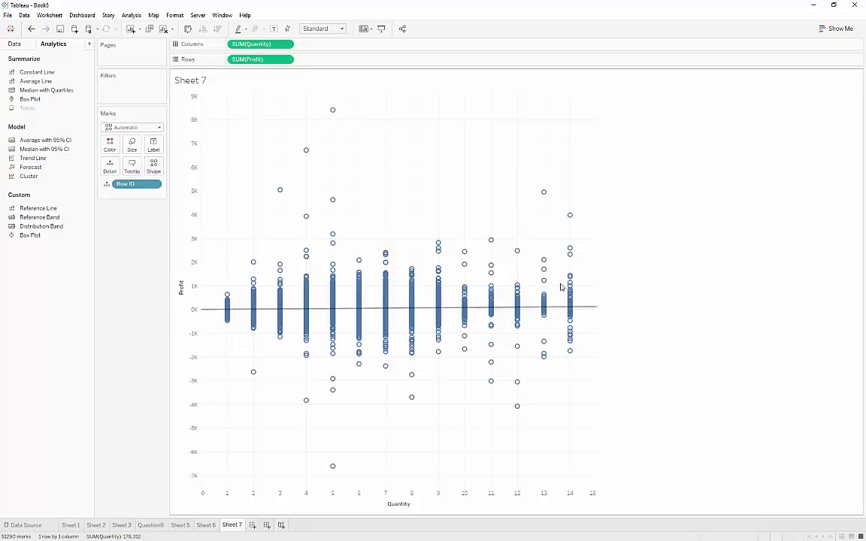
{"action": "mouse_move", "coordinate": [591, 310]}
Colour the scatter plot marks by Category and inspect the resulting trend lines
{"action": "left_click", "coordinate": [15, 44]}
{"action": "left_click", "coordinate": [41, 99]}
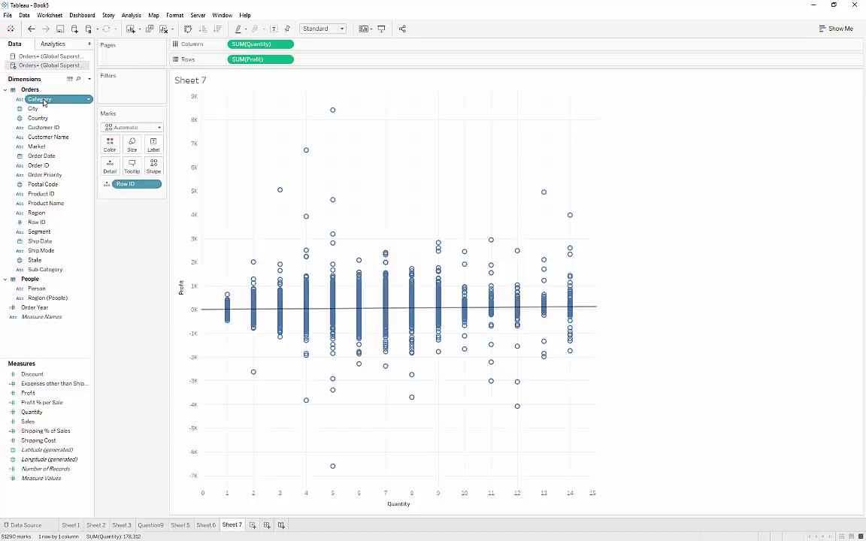
{"action": "left_click_drag", "start_coordinate": [43, 103], "coordinate": [110, 148]}
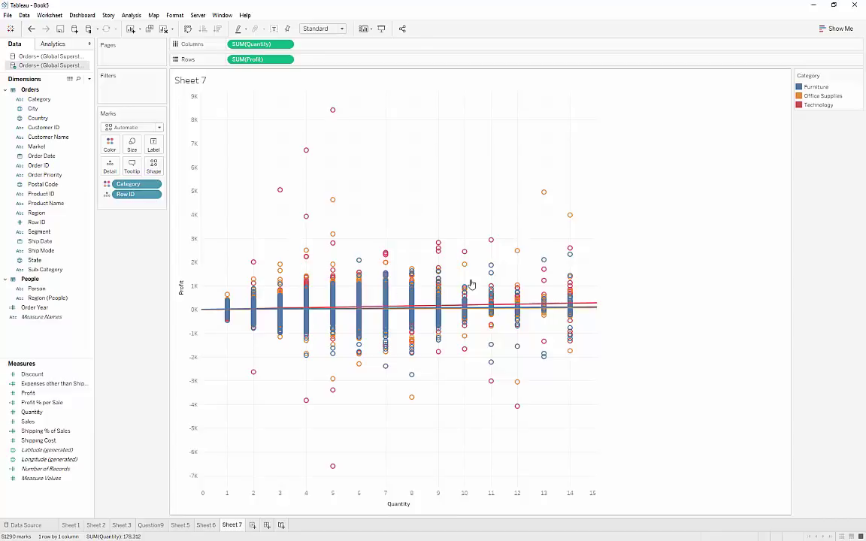
{"action": "left_click", "coordinate": [593, 306]}
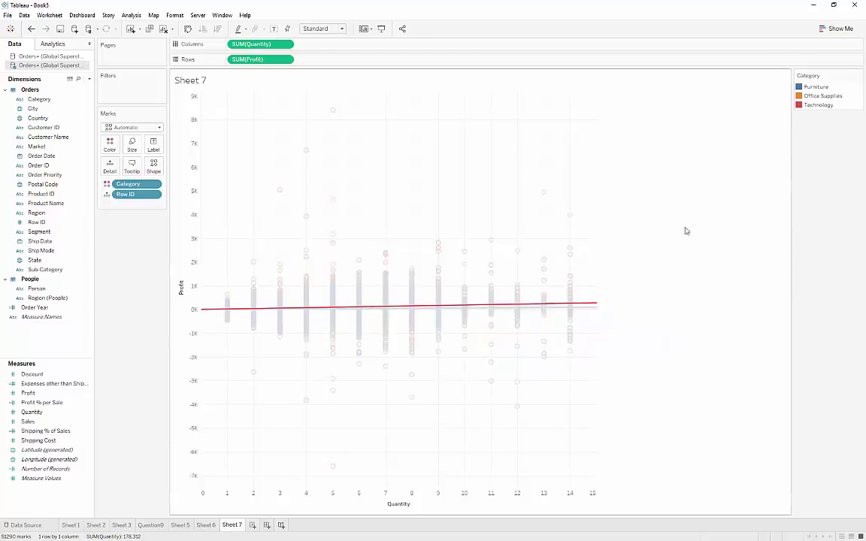
{"action": "mouse_move", "coordinate": [579, 305]}
Start another worksheet showing Discount on rows, broken down by all Row ID members as detail
{"action": "left_click", "coordinate": [252, 525]}
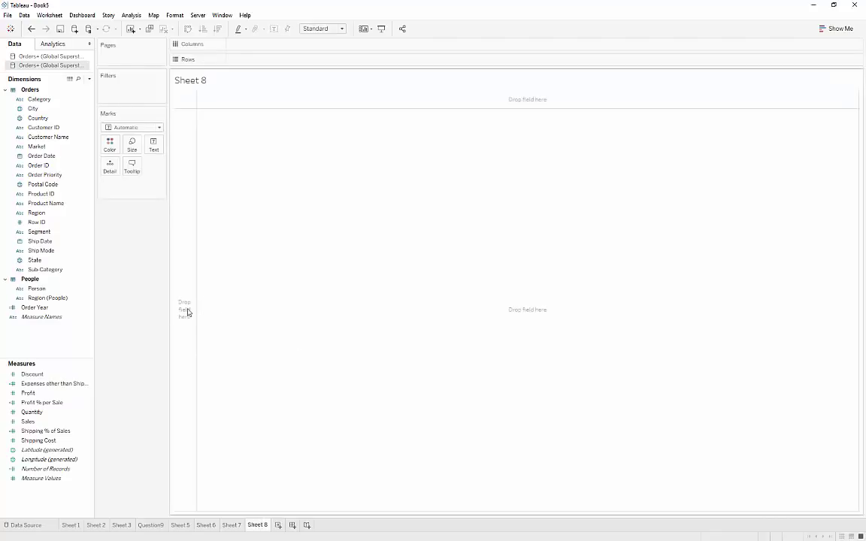
{"action": "left_click_drag", "start_coordinate": [34, 373], "coordinate": [265, 63]}
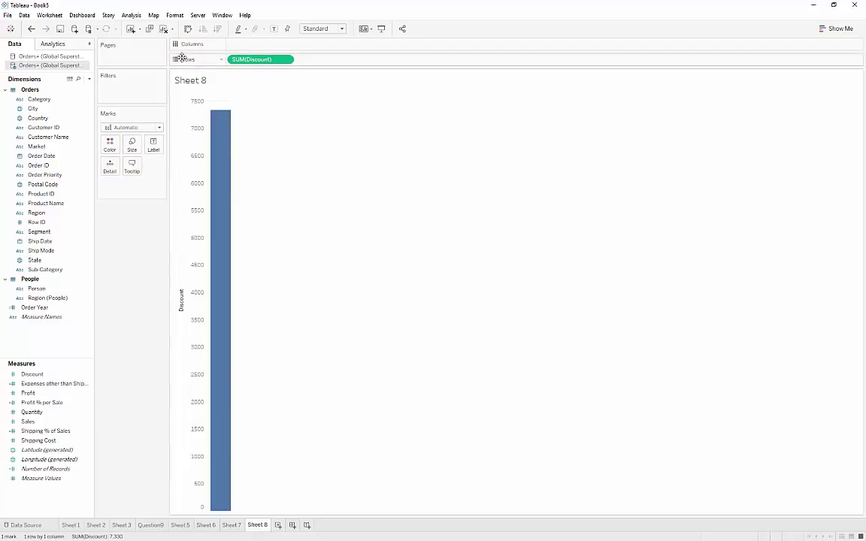
{"action": "mouse_move", "coordinate": [222, 186]}
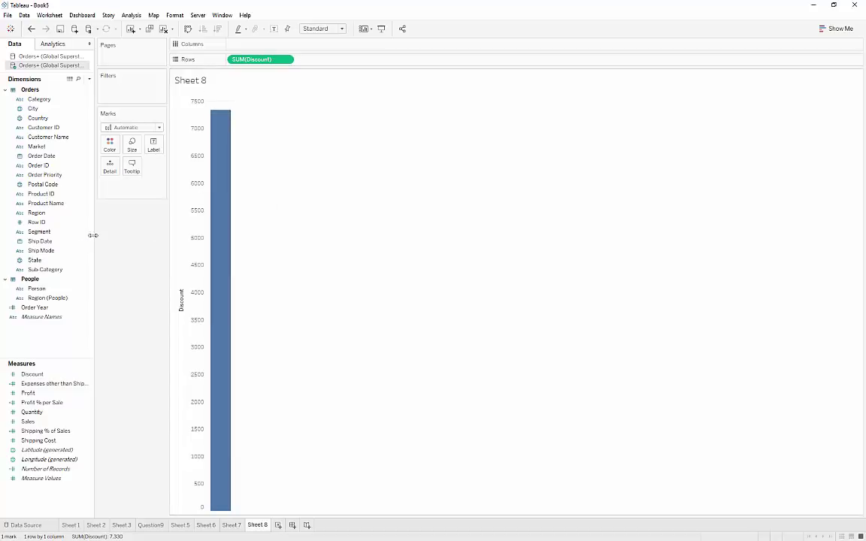
{"action": "left_click", "coordinate": [45, 222]}
{"action": "left_click_drag", "start_coordinate": [45, 220], "coordinate": [109, 159]}
{"action": "left_click", "coordinate": [462, 269]}
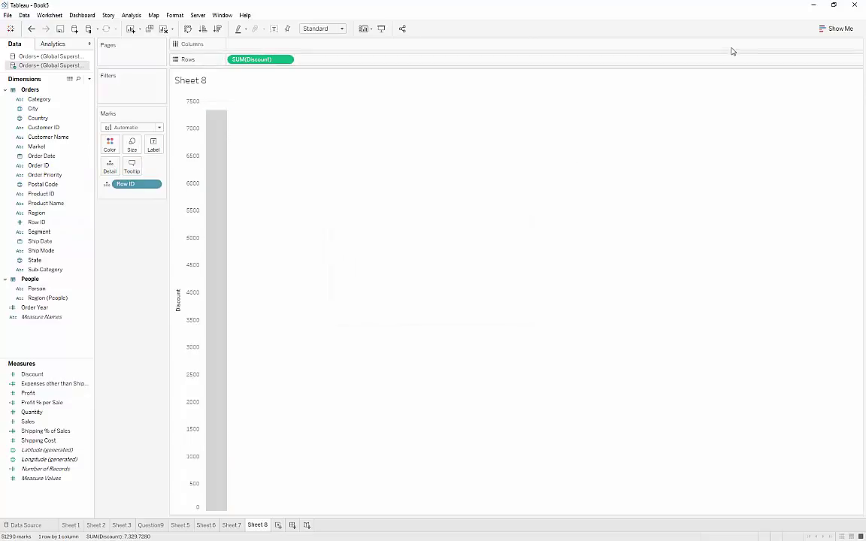
Turn the Discount bar into box-and-whisker plots split by Category on columns and inspect the Furniture whisker
{"action": "left_click", "coordinate": [836, 28]}
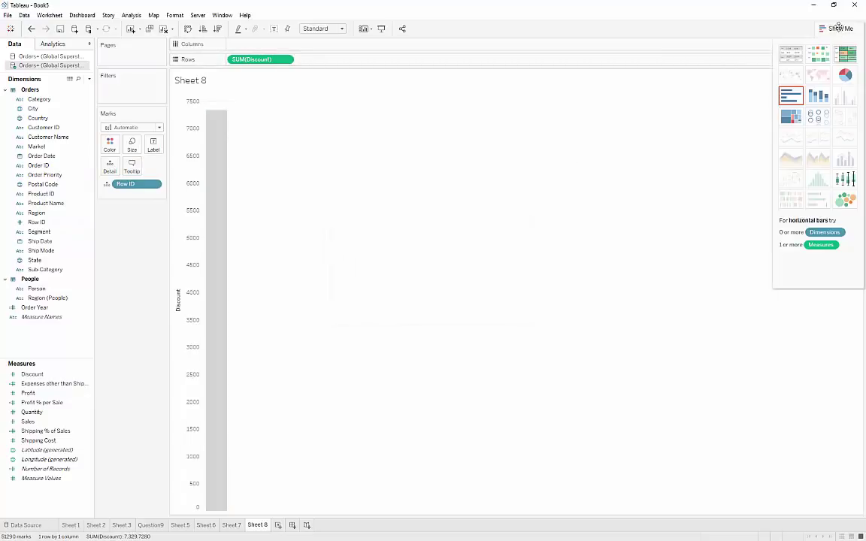
{"action": "left_click", "coordinate": [845, 178]}
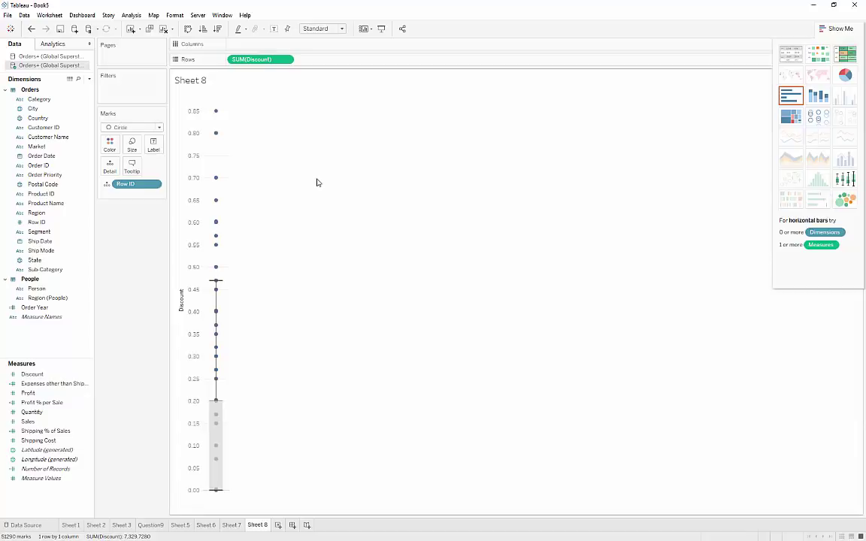
{"action": "left_click_drag", "start_coordinate": [39, 99], "coordinate": [246, 46]}
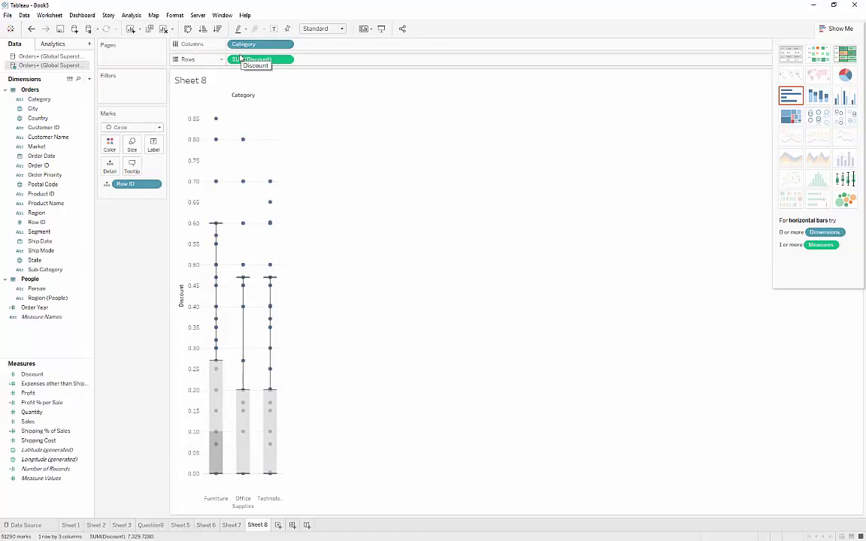
{"action": "mouse_move", "coordinate": [216, 226]}
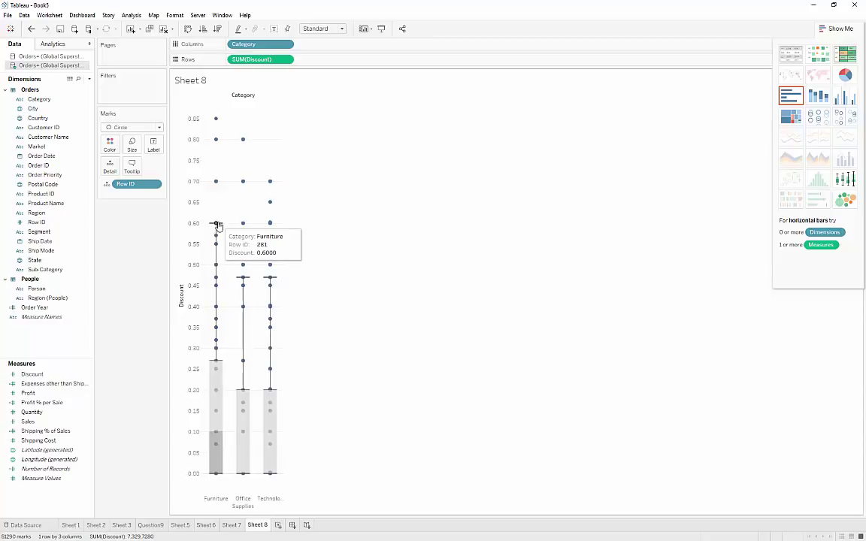
{"action": "left_click", "coordinate": [220, 380]}
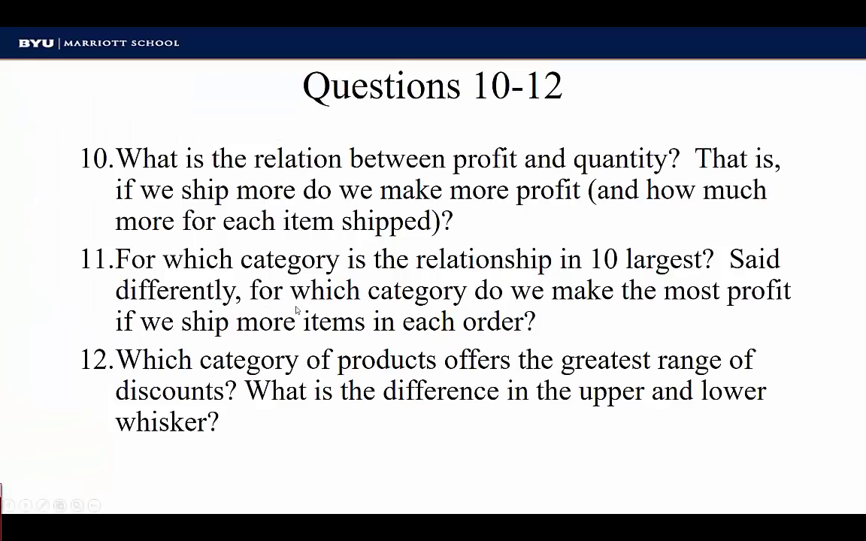
{"action": "left_click", "coordinate": [299, 311]}
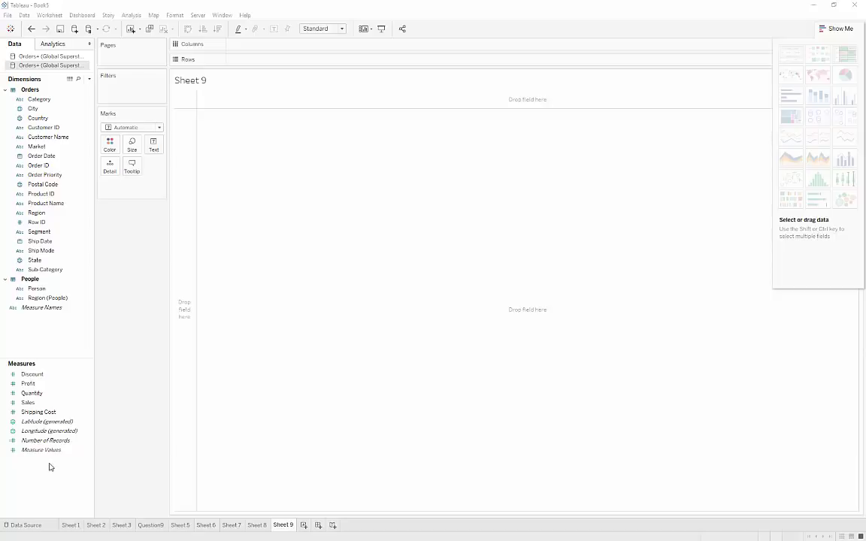
{"action": "left_click", "coordinate": [38, 387]}
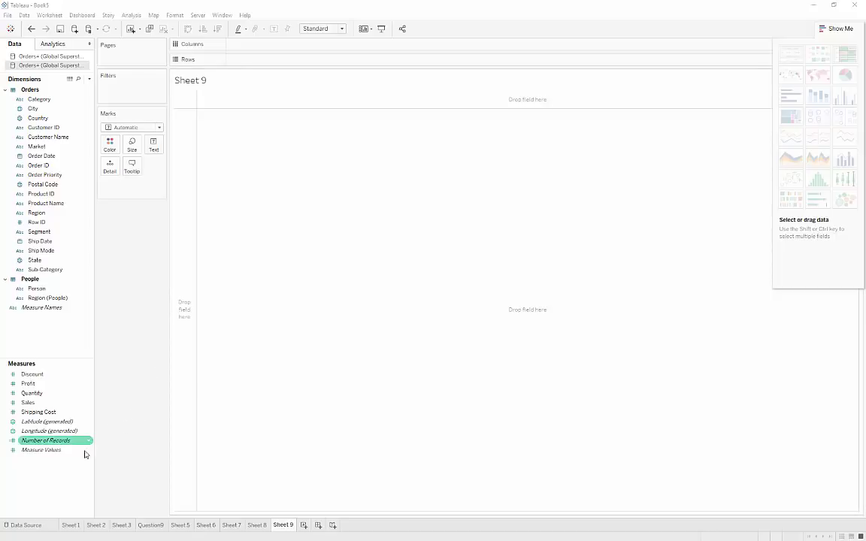
Create a calculated field named Profit % per Sale with the formula [Profit]/[Sales]
{"action": "right_click", "coordinate": [54, 467]}
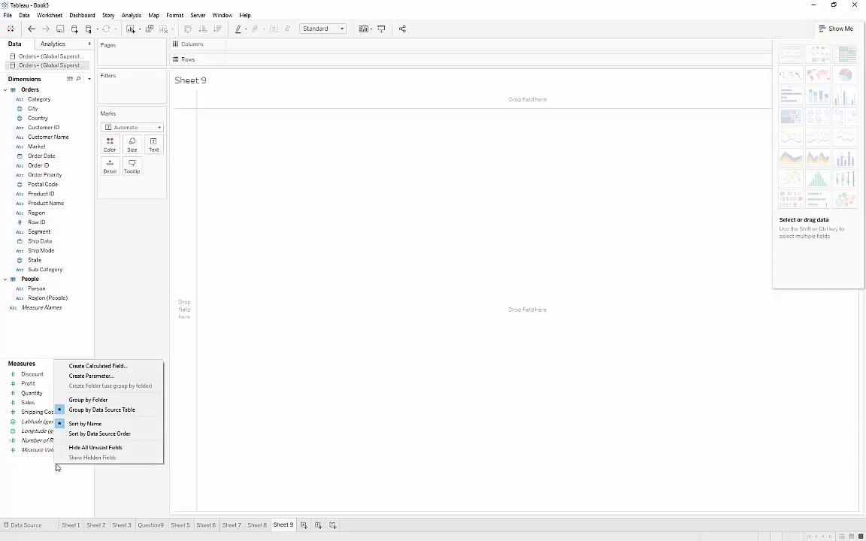
{"action": "left_click", "coordinate": [110, 368]}
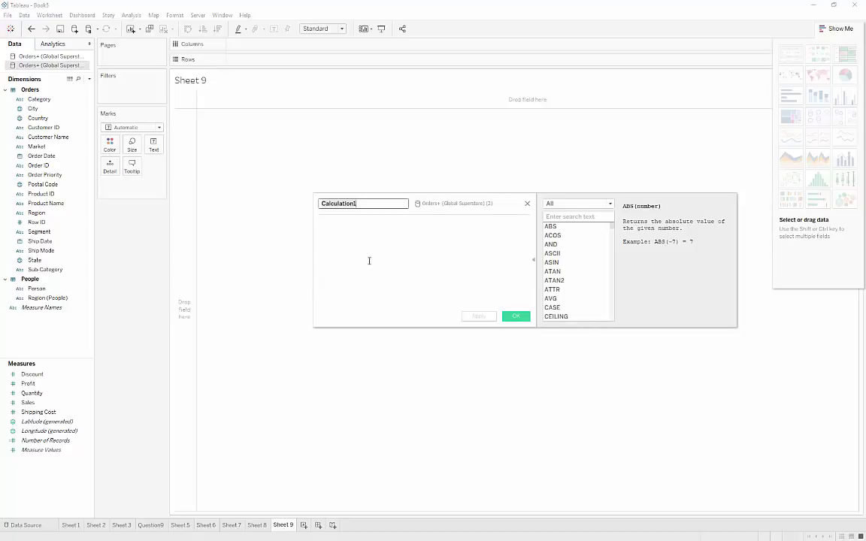
{"action": "type", "text": "Profit % per Sale"}
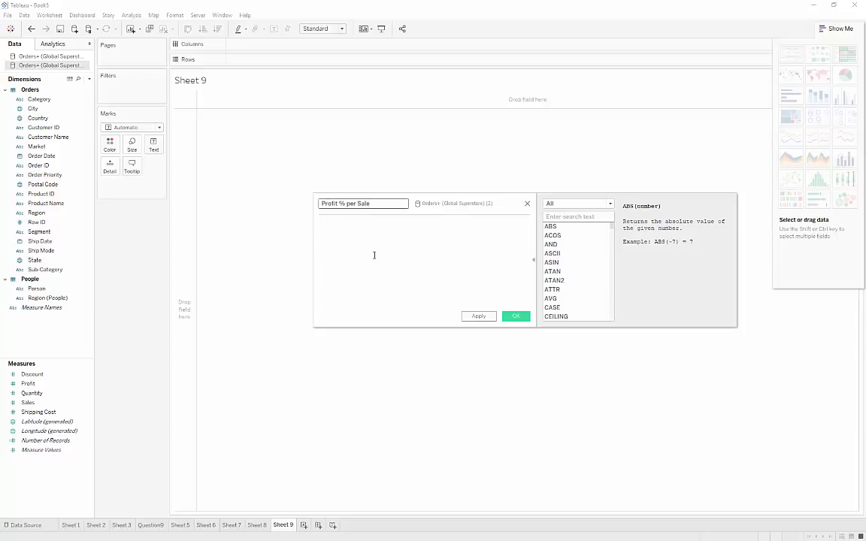
{"action": "left_click", "coordinate": [383, 241]}
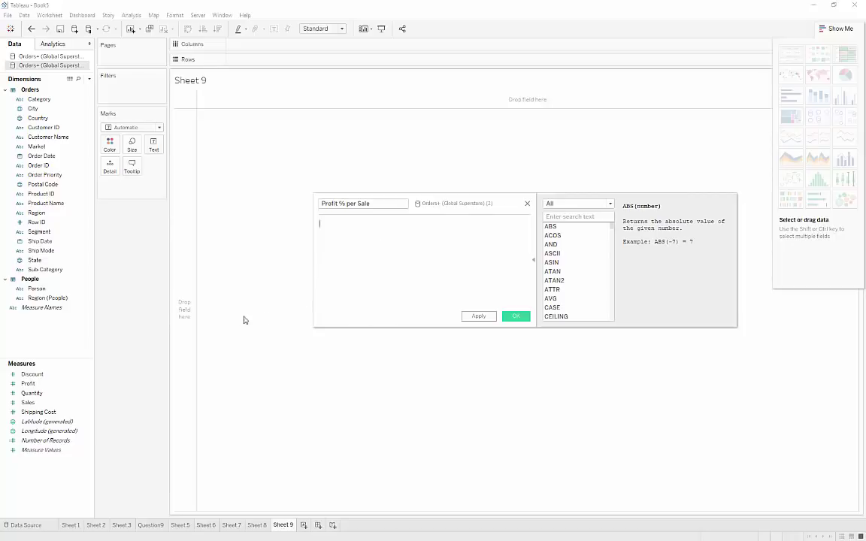
{"action": "left_click", "coordinate": [50, 384]}
{"action": "left_click_drag", "start_coordinate": [51, 384], "coordinate": [370, 249]}
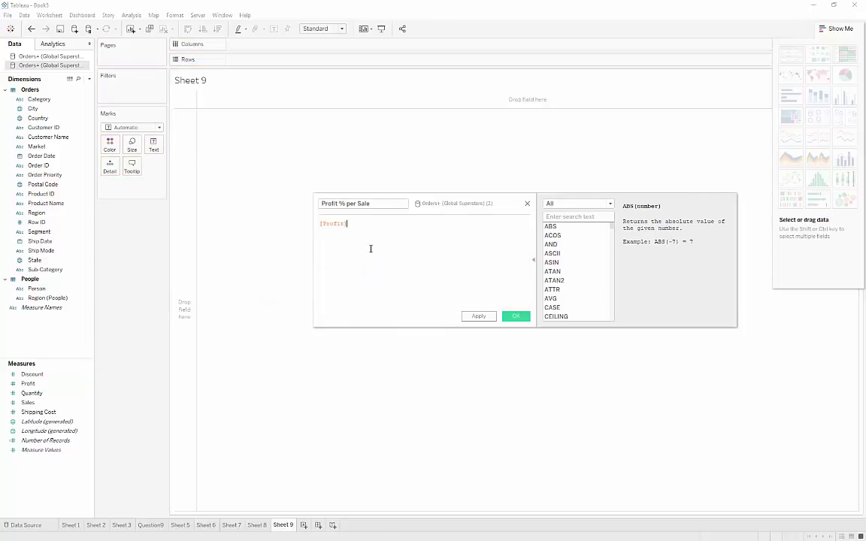
{"action": "type", "text": "/sales"}
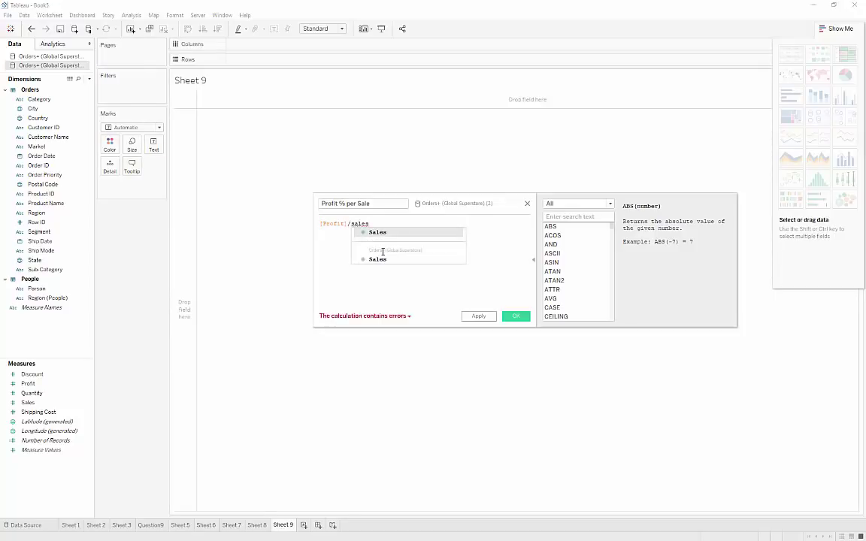
{"action": "key", "text": "Return"}
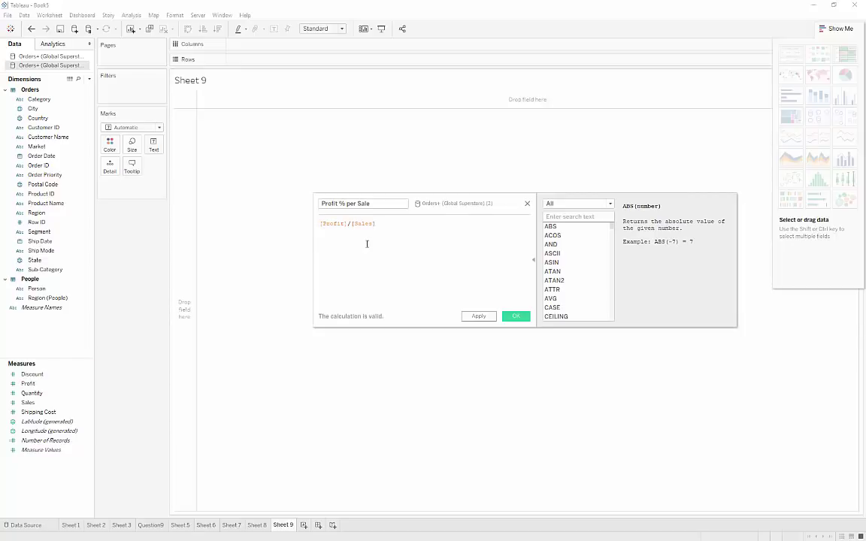
{"action": "left_click", "coordinate": [533, 261]}
{"action": "left_click", "coordinate": [533, 262]}
{"action": "left_click", "coordinate": [517, 315]}
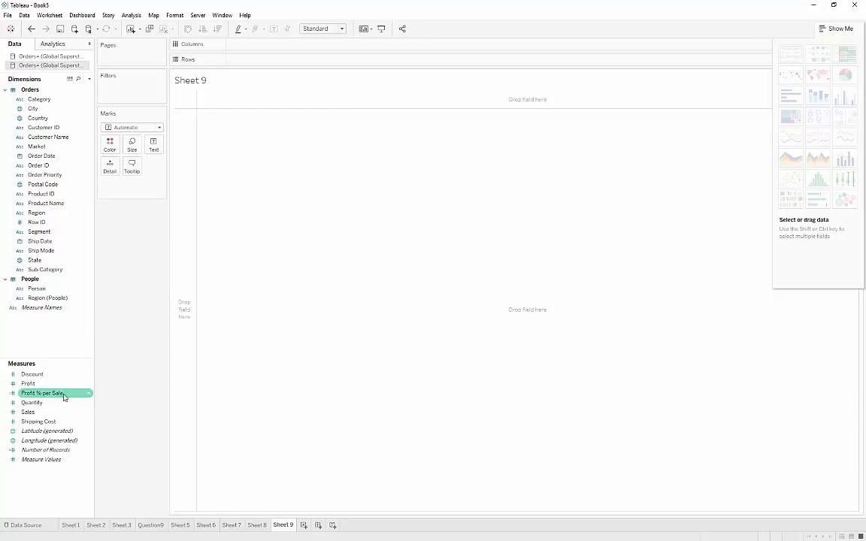
Check the Profit % per Sale column in the data source grid and return to Sheet 9
{"action": "left_click", "coordinate": [25, 525]}
{"action": "left_click_drag", "start_coordinate": [229, 517], "coordinate": [704, 518]}
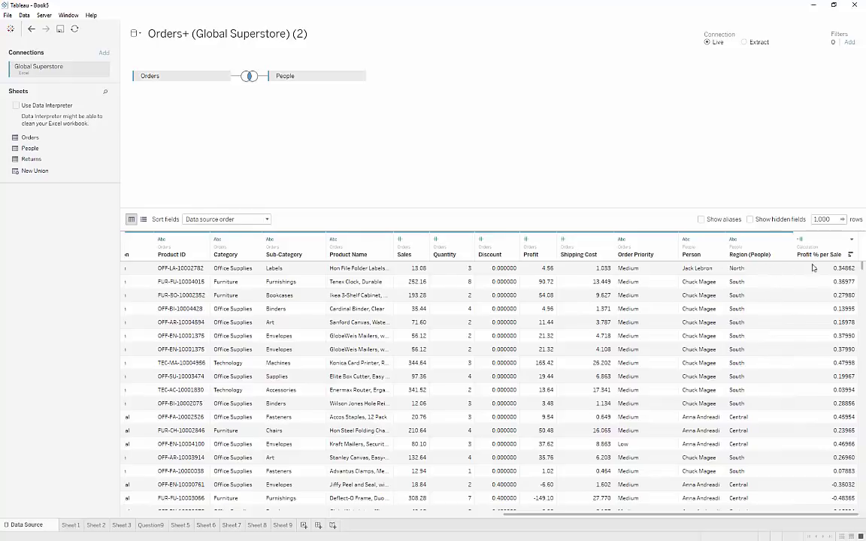
{"action": "left_click", "coordinate": [282, 524]}
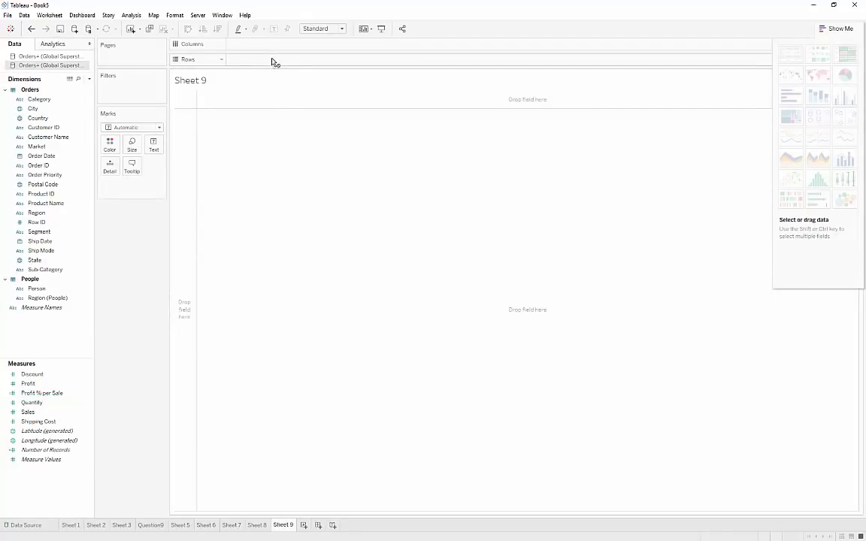
Show Profit % per Sale on rows, aggregated as Average
{"action": "left_click", "coordinate": [53, 393]}
{"action": "left_click_drag", "start_coordinate": [53, 393], "coordinate": [260, 67]}
{"action": "mouse_move", "coordinate": [225, 257]}
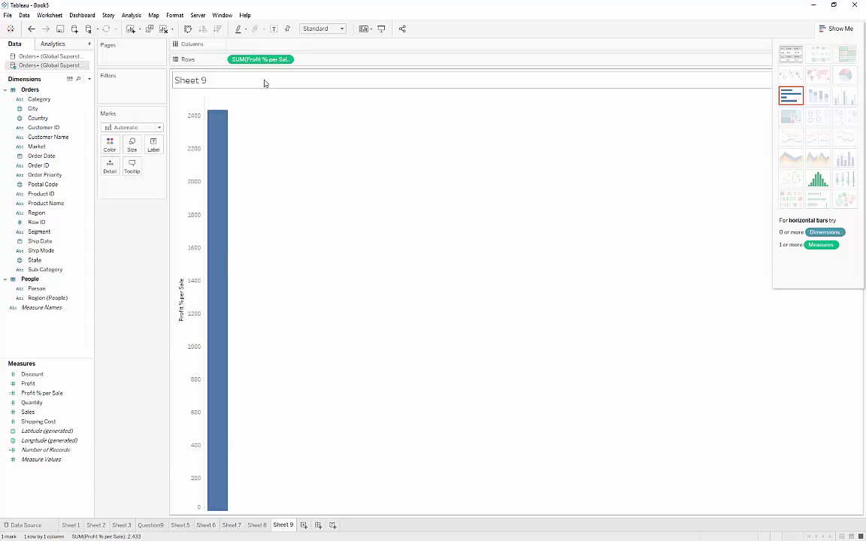
{"action": "left_click", "coordinate": [286, 61]}
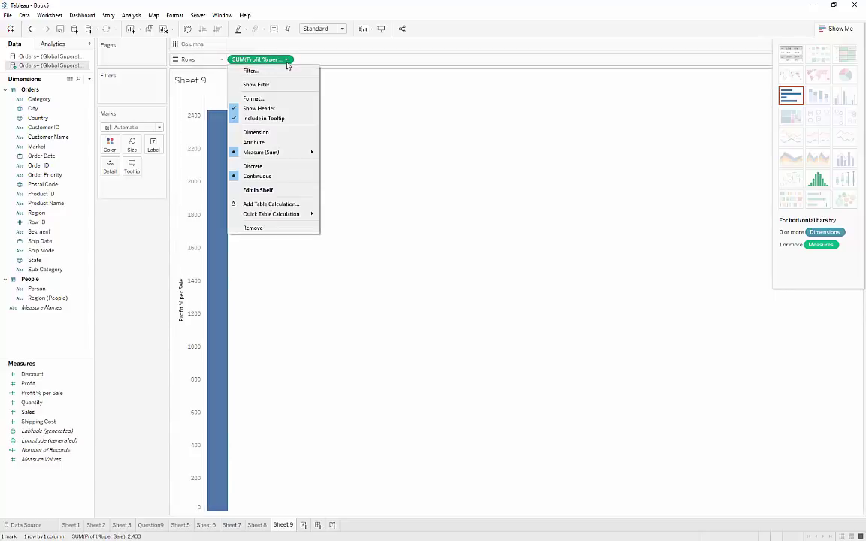
{"action": "mouse_move", "coordinate": [313, 151]}
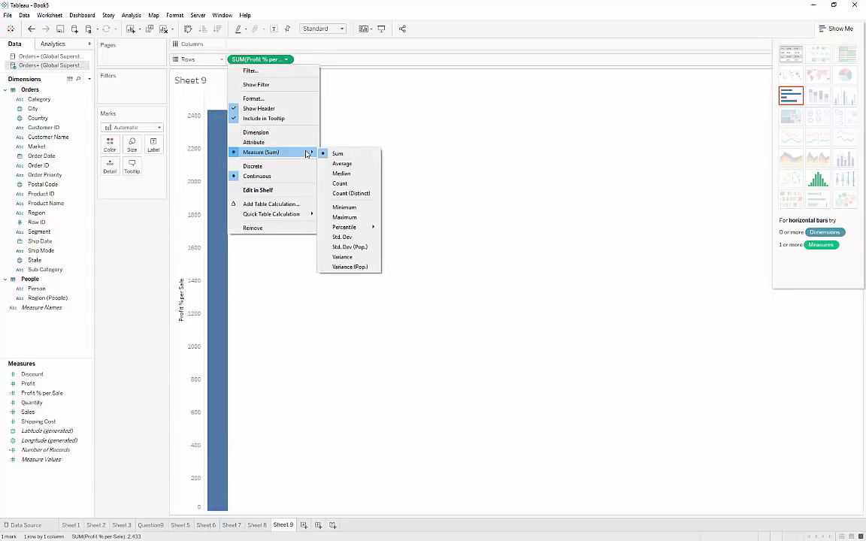
{"action": "left_click", "coordinate": [343, 165]}
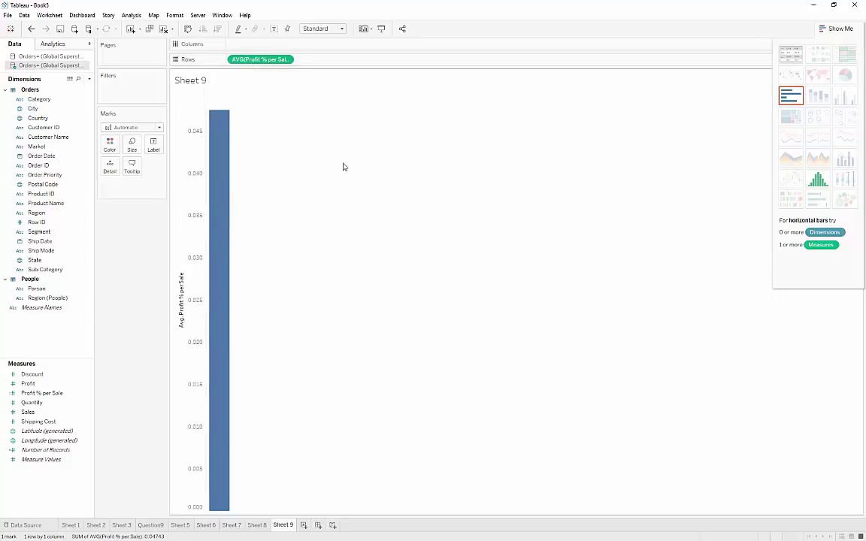
Split the average Profit % per Sale bar by Category on columns and inspect the category bars
{"action": "mouse_move", "coordinate": [230, 158]}
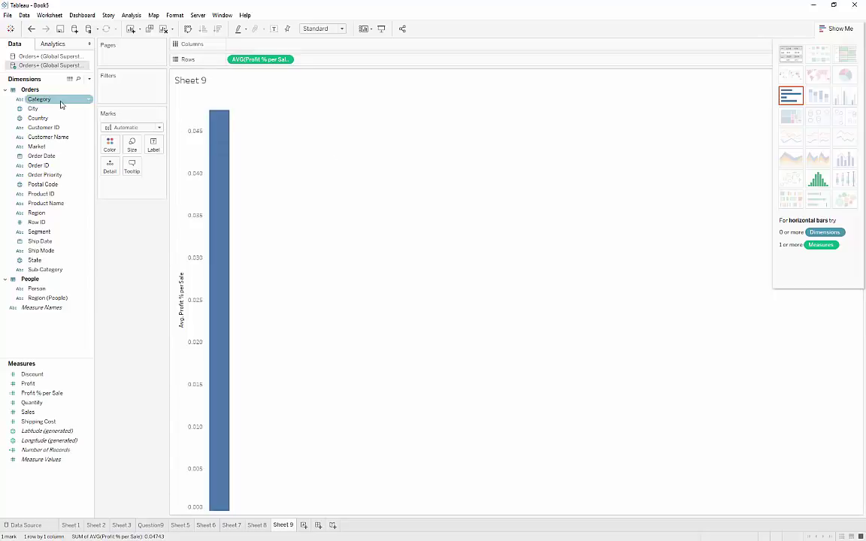
{"action": "left_click_drag", "start_coordinate": [54, 104], "coordinate": [259, 44]}
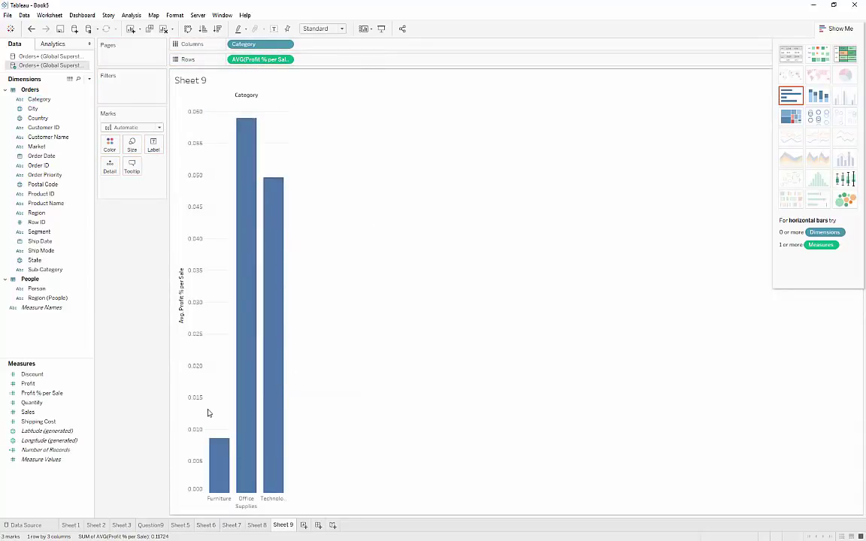
{"action": "mouse_move", "coordinate": [221, 458]}
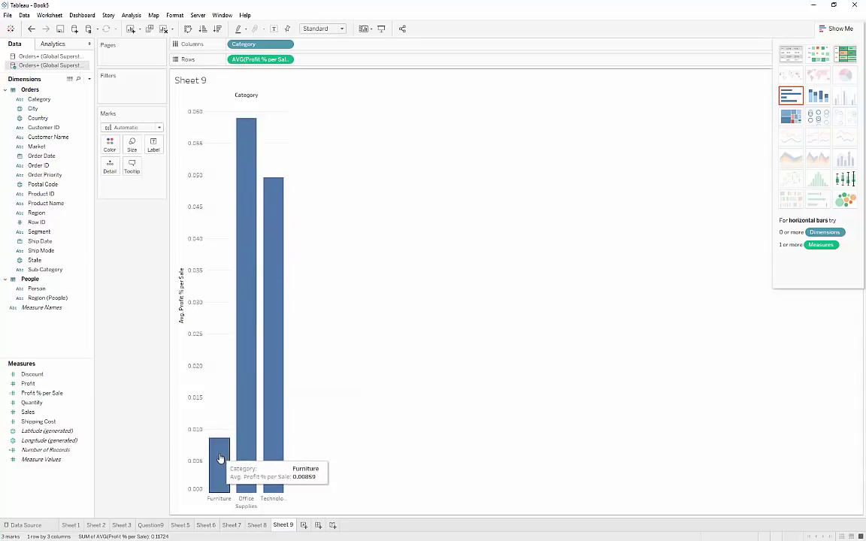
{"action": "mouse_move", "coordinate": [249, 436]}
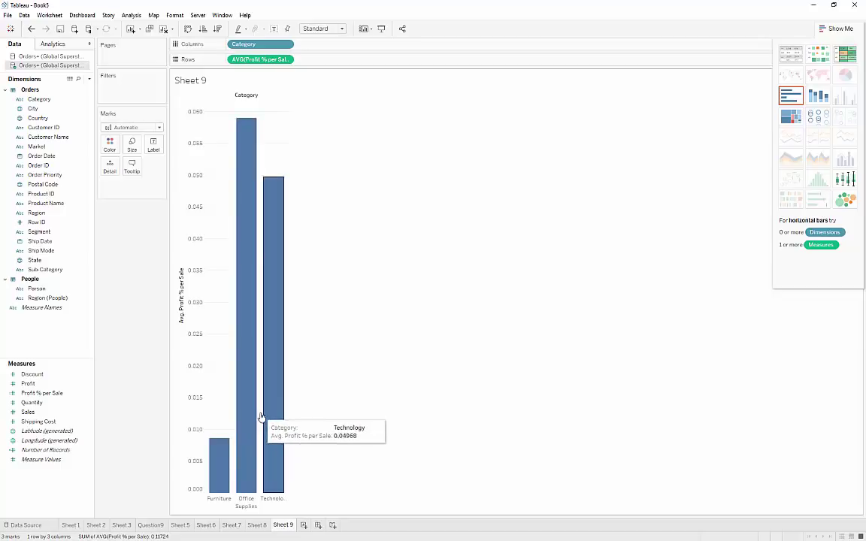
Create a calculated field named Year with the formula Year([Order Date]) and check its column in the data source
{"action": "right_click", "coordinate": [53, 479]}
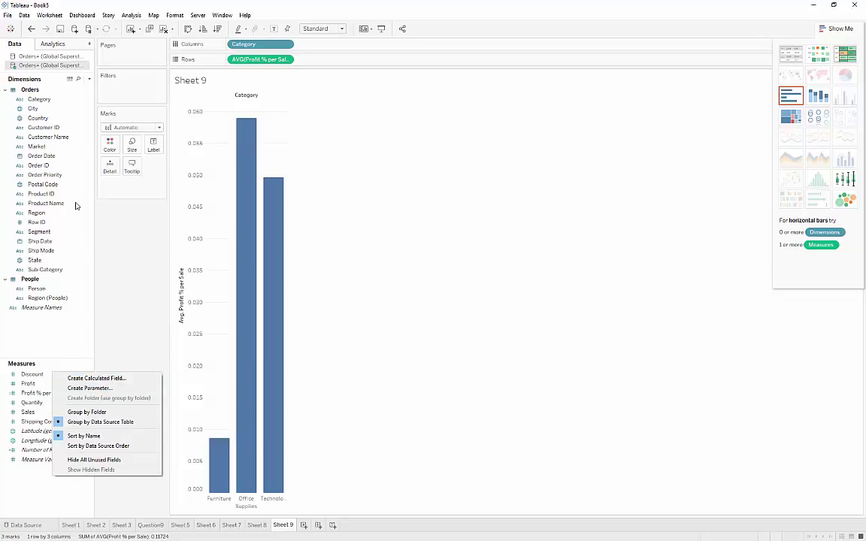
{"action": "left_click", "coordinate": [54, 326]}
{"action": "right_click", "coordinate": [53, 326]}
{"action": "left_click", "coordinate": [81, 330]}
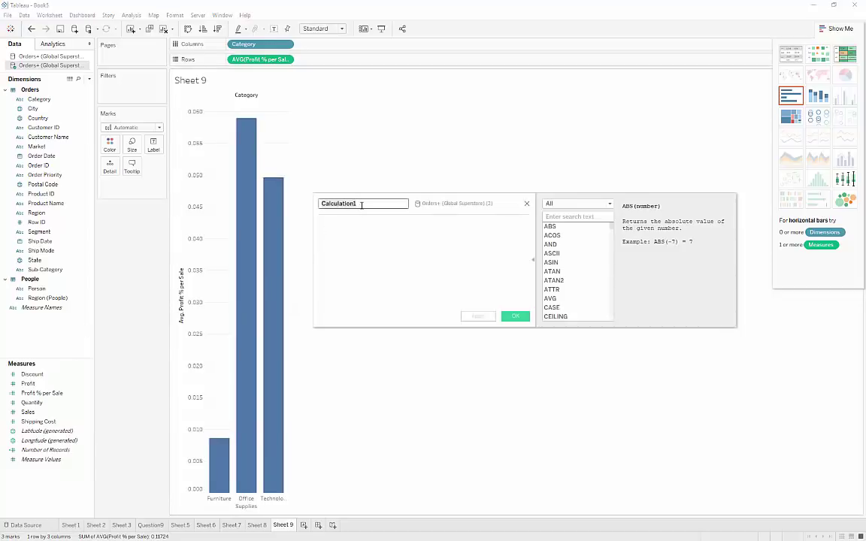
{"action": "double_click", "coordinate": [361, 206]}
{"action": "type", "text": "Y"}
{"action": "left_click", "coordinate": [382, 238]}
{"action": "type", "text": "Year"}
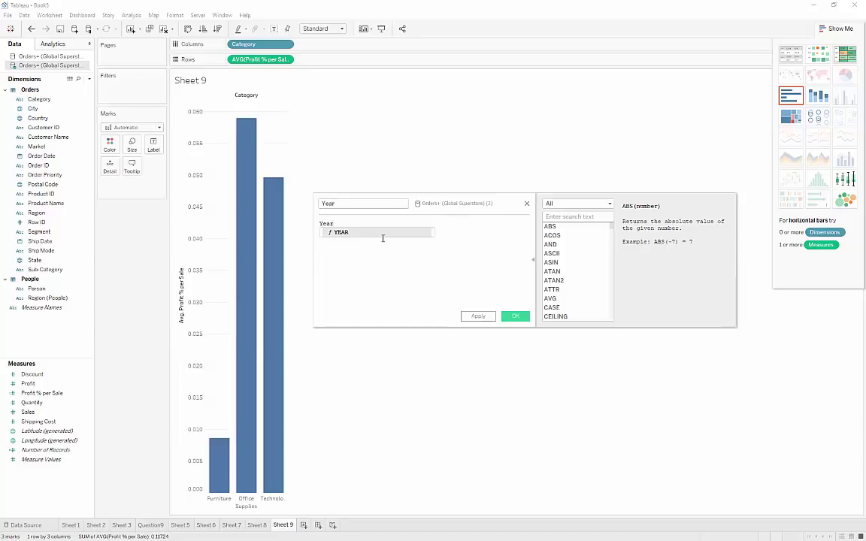
{"action": "type", "text": "("}
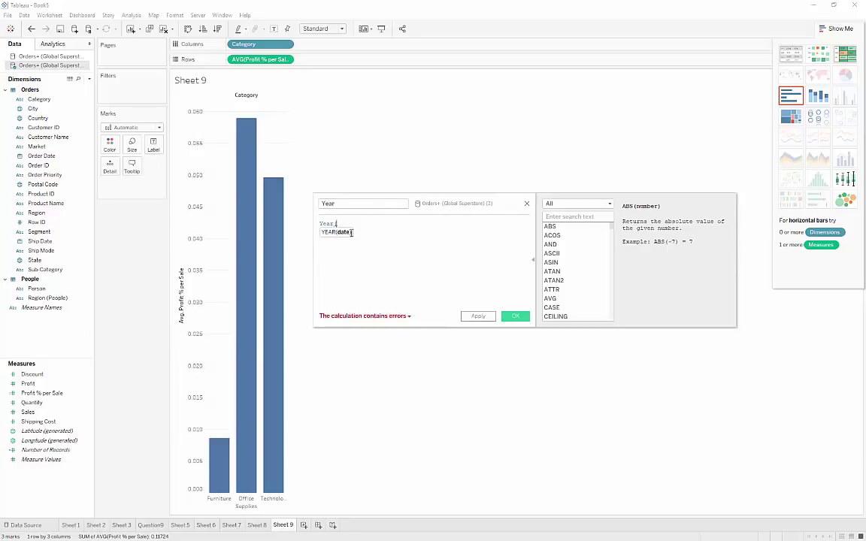
{"action": "left_click_drag", "start_coordinate": [42, 155], "coordinate": [399, 242]}
{"action": "type", "text": ")"}
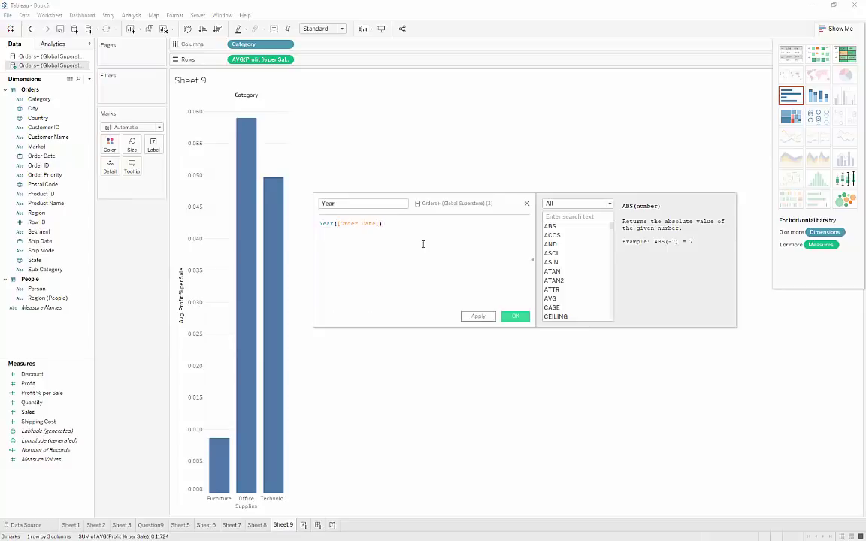
{"action": "left_click", "coordinate": [515, 315]}
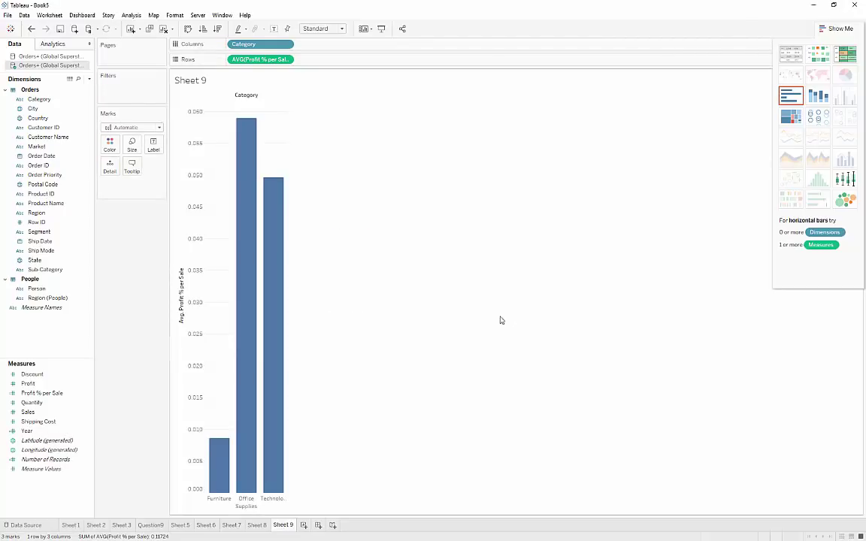
{"action": "left_click", "coordinate": [19, 524]}
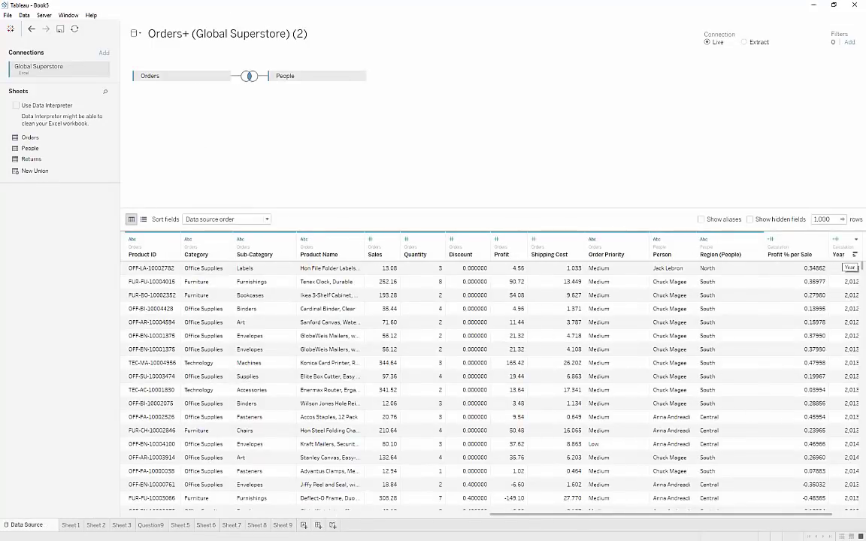
{"action": "left_click", "coordinate": [283, 527]}
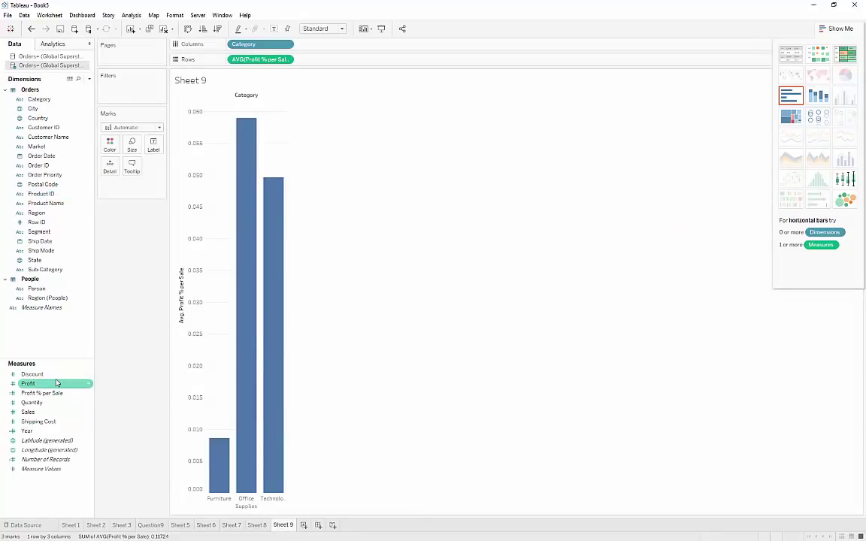
Convert the Year field to a dimension and add it to columns after Category
{"action": "left_click_drag", "start_coordinate": [36, 431], "coordinate": [32, 278]}
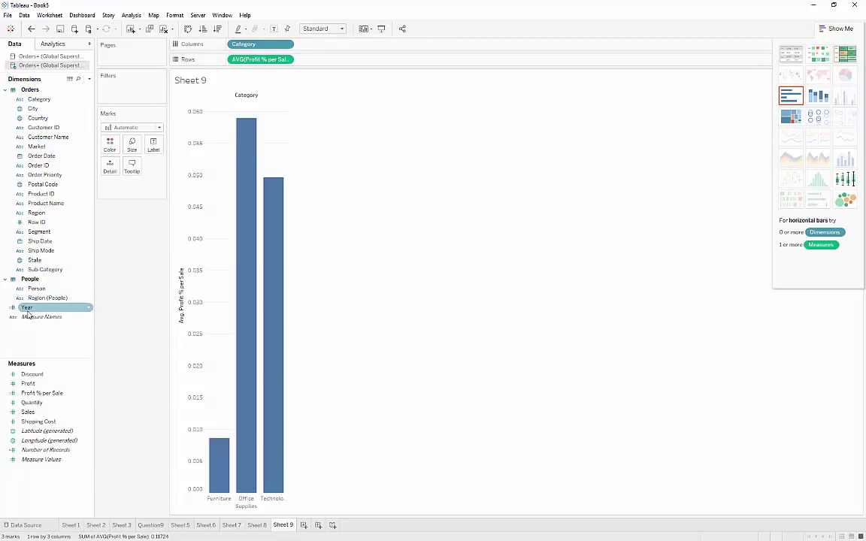
{"action": "left_click_drag", "start_coordinate": [28, 308], "coordinate": [328, 45]}
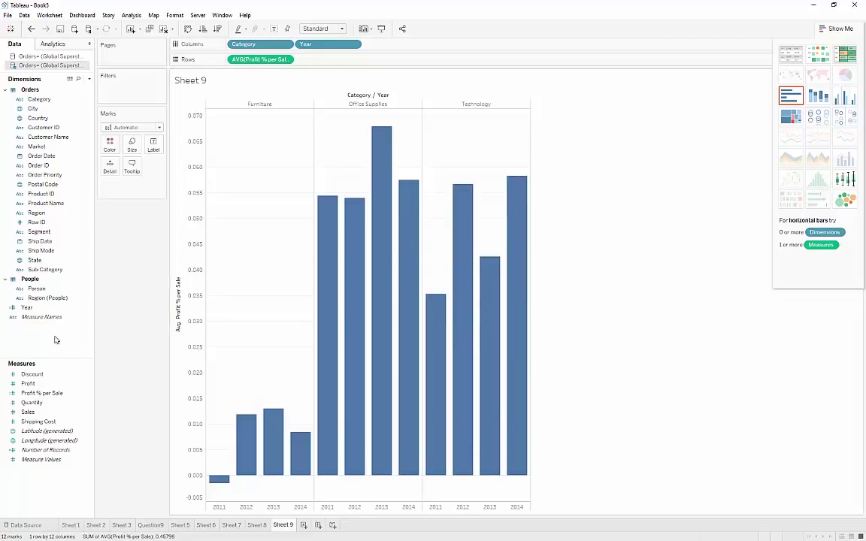
{"action": "left_click", "coordinate": [41, 393]}
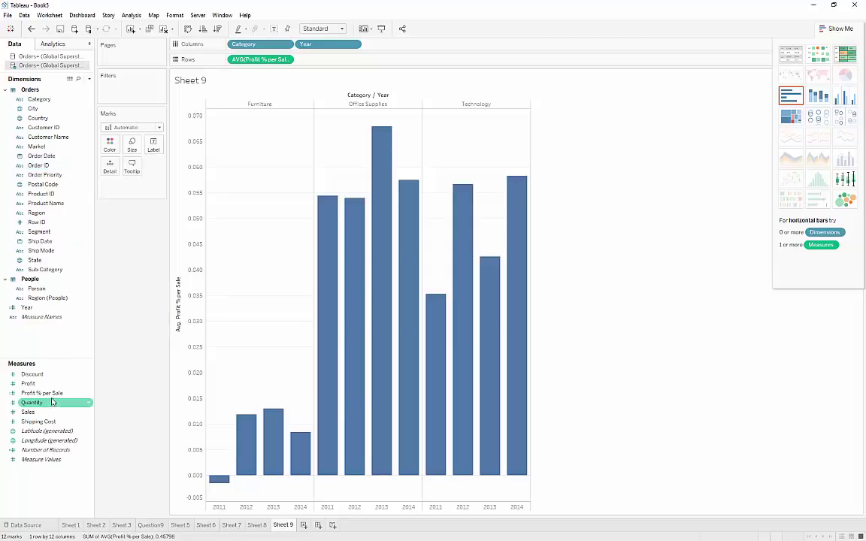
{"action": "right_click", "coordinate": [34, 336]}
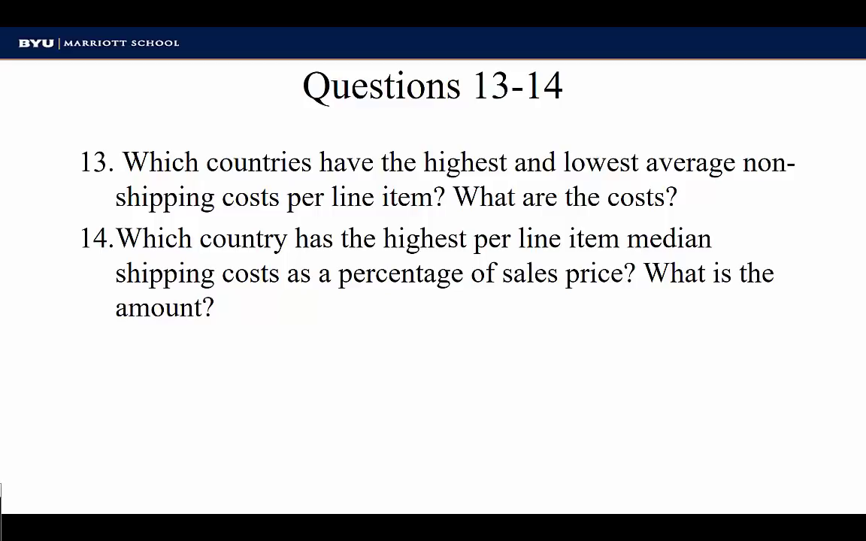
Switch to Tableau and create a calculated field named Non-Shipping Cost Expenses with the formula [Sales]-[Profit]-[Shipping Cost]
{"action": "key", "text": "alt+Tab"}
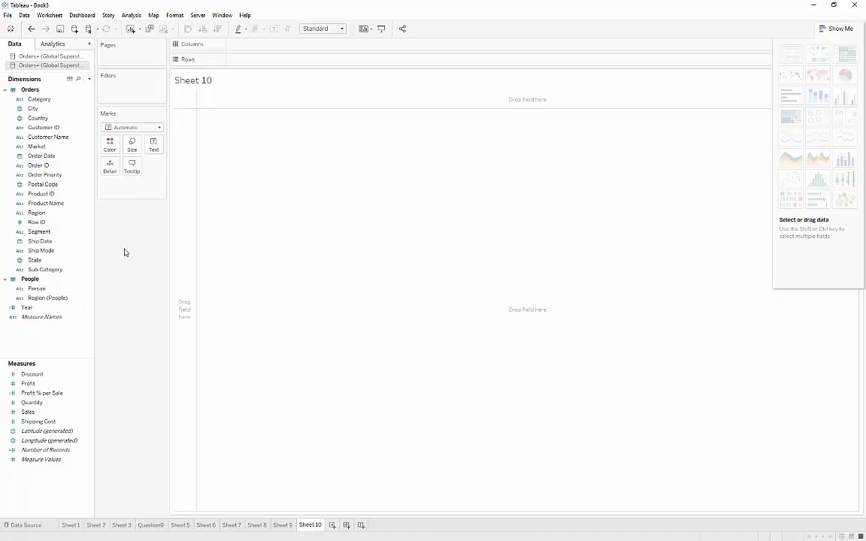
{"action": "right_click", "coordinate": [48, 431]}
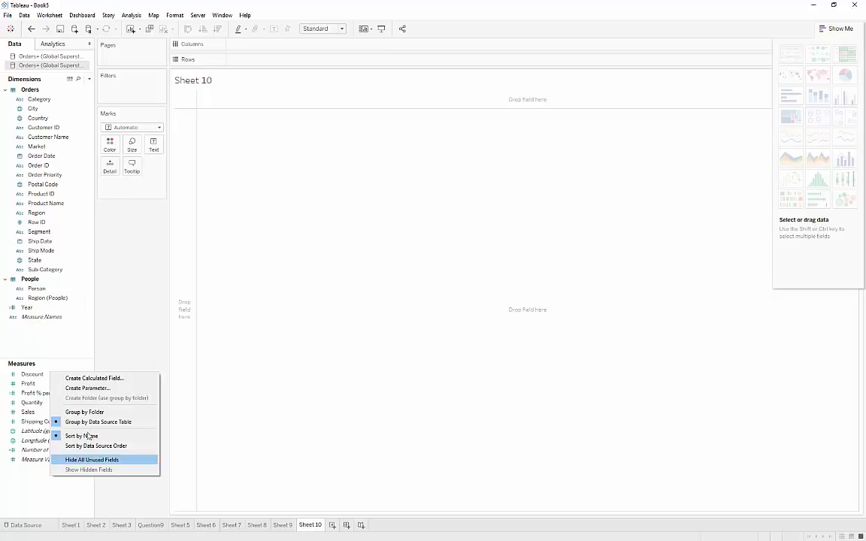
{"action": "left_click", "coordinate": [94, 378]}
{"action": "left_click", "coordinate": [343, 235]}
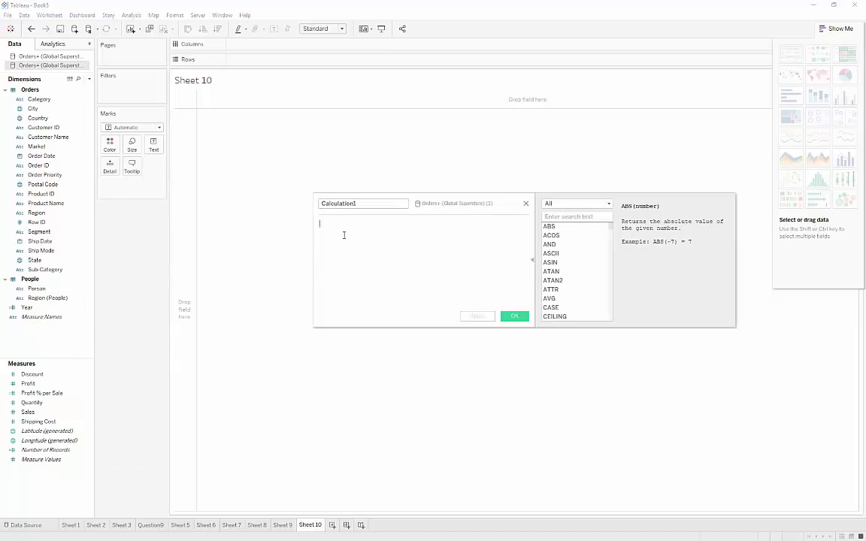
{"action": "type", "text": "[Sales]-[Profit]-[Shipping Cost]"}
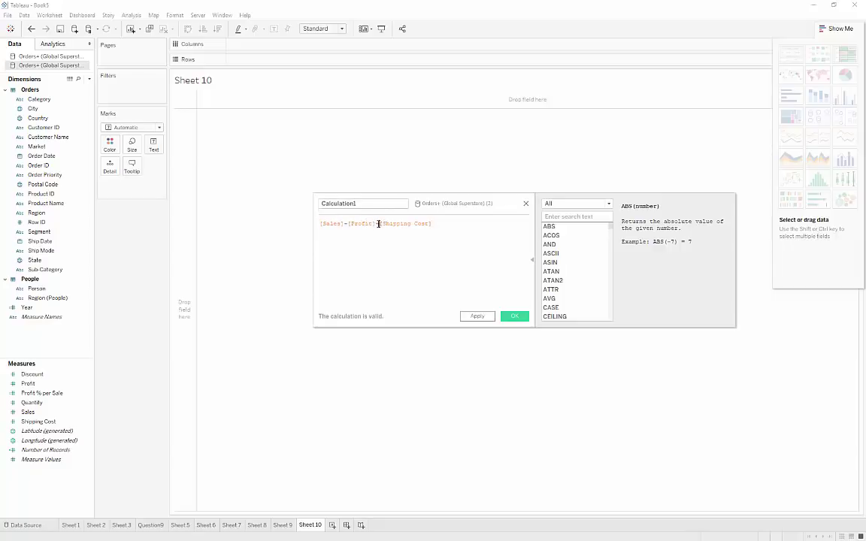
{"action": "left_click", "coordinate": [440, 225]}
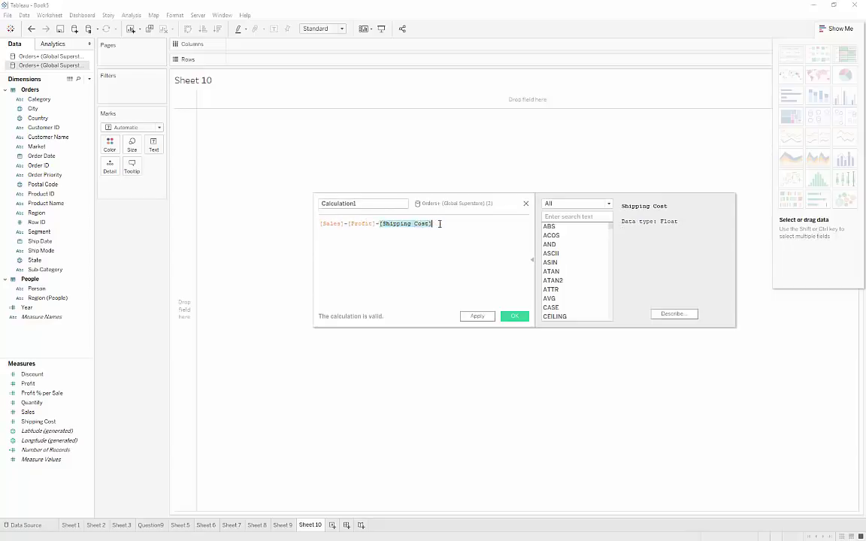
{"action": "left_click", "coordinate": [383, 208]}
{"action": "key", "text": "ctrl+a"}
{"action": "type", "text": "N"}
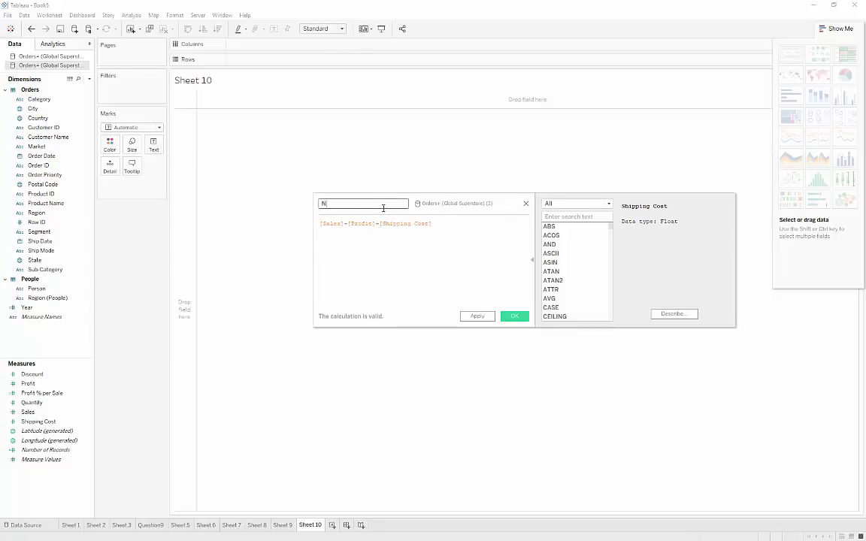
{"action": "type", "text": "on-Shipping Cost Expenses"}
{"action": "left_click", "coordinate": [514, 316]}
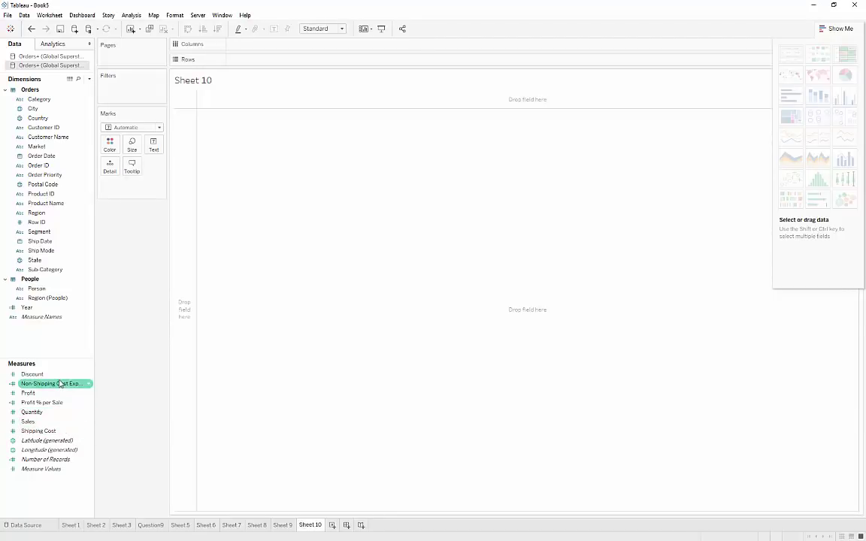
Show Non-Shipping Cost Expenses on rows, aggregated as Average, and inspect the resulting bar
{"action": "left_click_drag", "start_coordinate": [59, 383], "coordinate": [276, 64]}
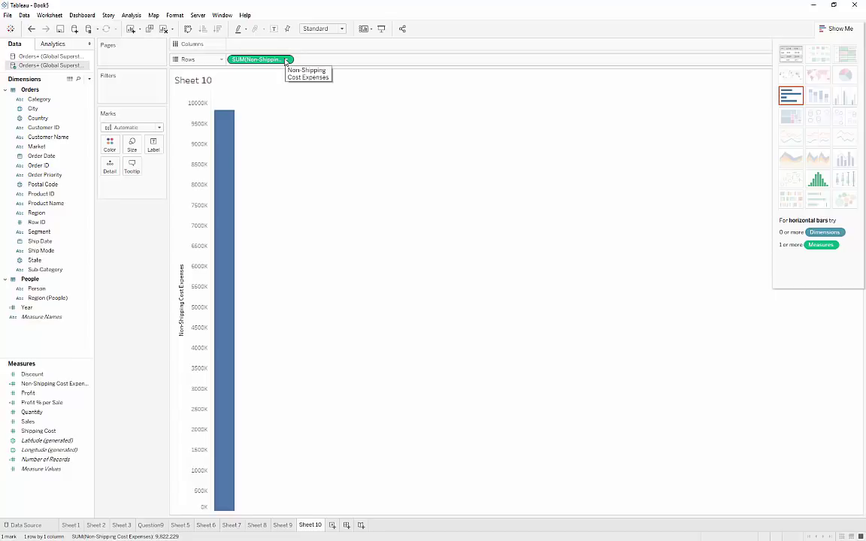
{"action": "left_click", "coordinate": [285, 60]}
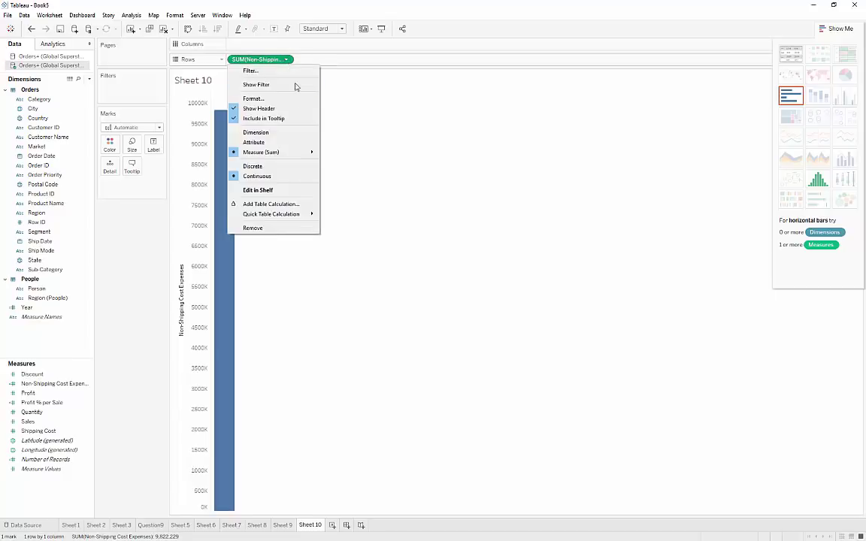
{"action": "mouse_move", "coordinate": [309, 152]}
{"action": "left_click", "coordinate": [342, 163]}
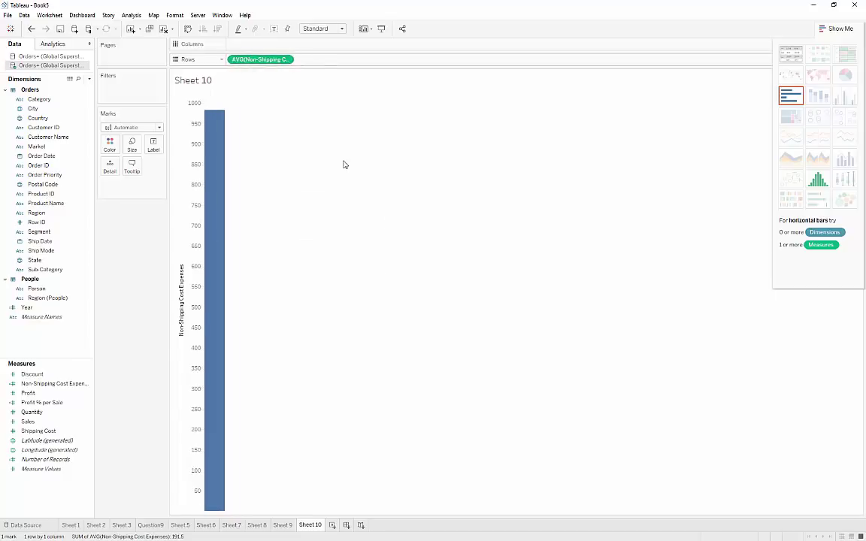
{"action": "mouse_move", "coordinate": [222, 149]}
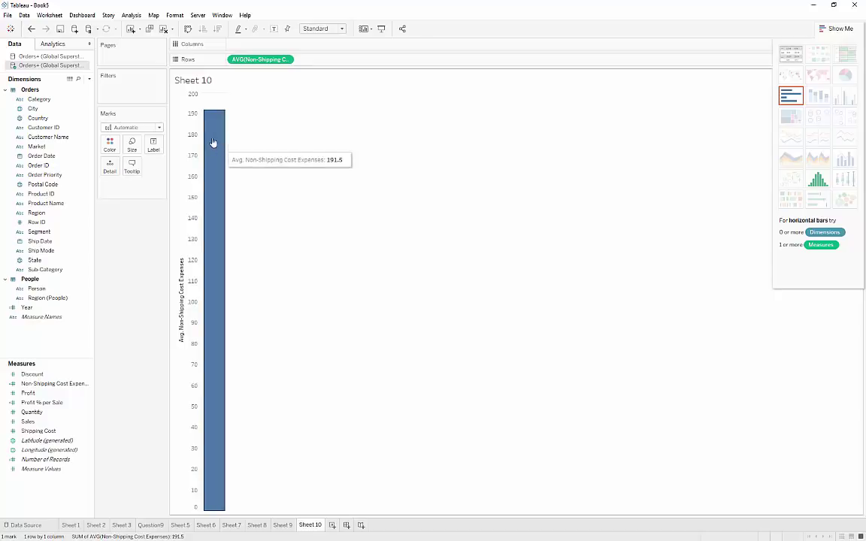
Split the average non-shipping expenses by Country as horizontal bars, sorted descending and finally ascending, and hide the chart suggestions
{"action": "left_click_drag", "start_coordinate": [55, 118], "coordinate": [287, 48]}
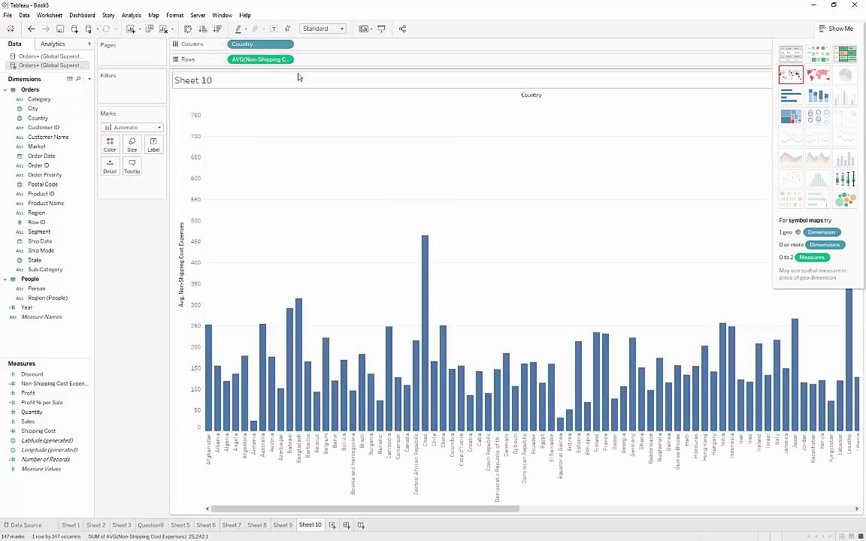
{"action": "left_click", "coordinate": [187, 29]}
{"action": "left_click", "coordinate": [204, 29]}
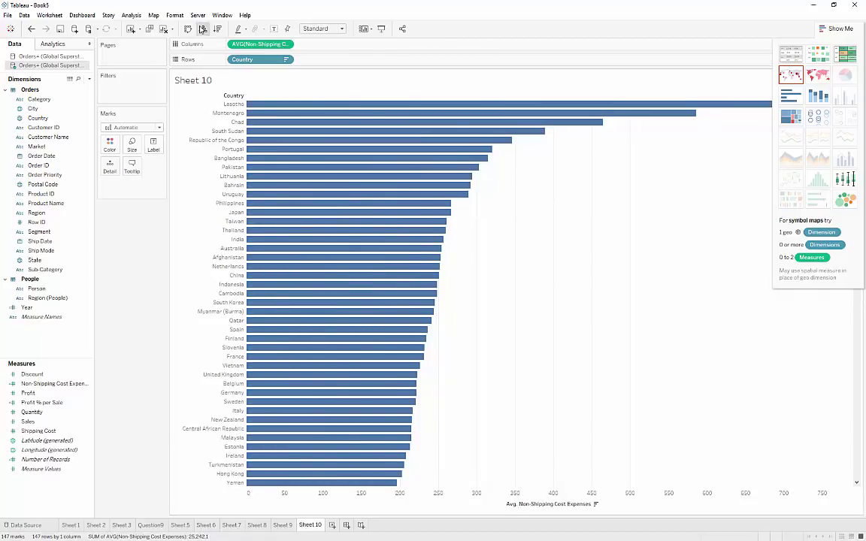
{"action": "left_click", "coordinate": [202, 28]}
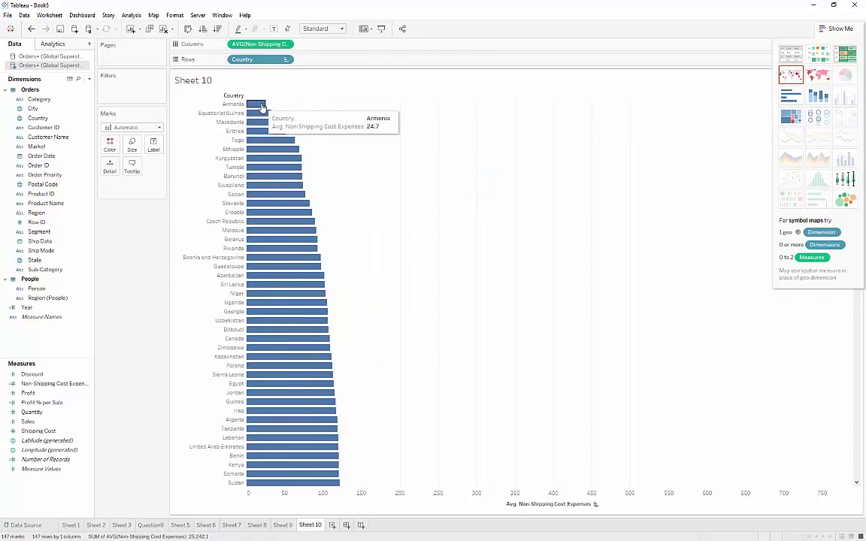
{"action": "left_click", "coordinate": [830, 28]}
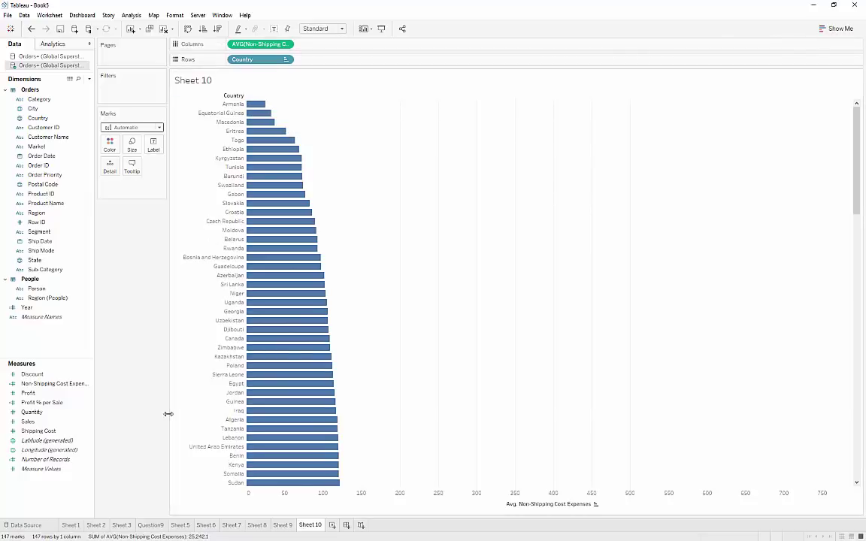
On a new sheet, create a calculated field named Shipping Costs as % of Sales Price with the formula [Shipping Cost]/[Sales]
{"action": "left_click", "coordinate": [333, 524]}
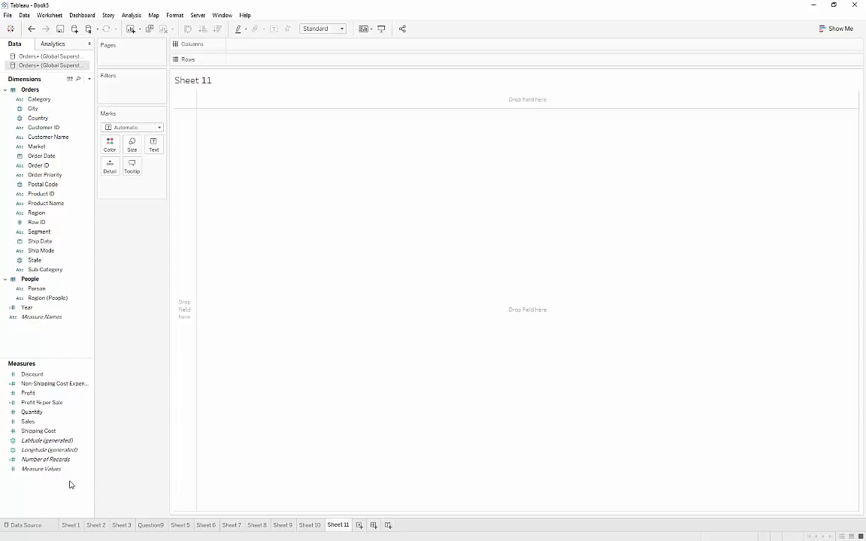
{"action": "right_click", "coordinate": [65, 435]}
{"action": "left_click", "coordinate": [112, 347]}
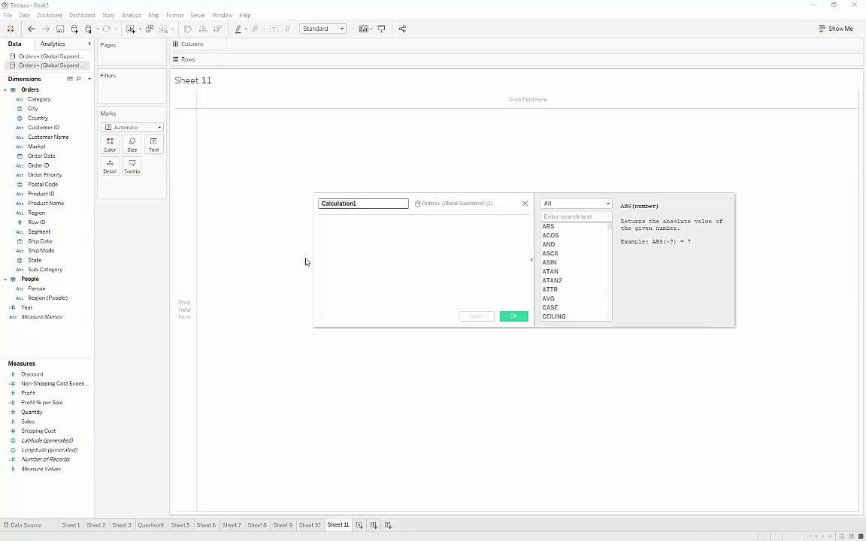
{"action": "type", "text": "Shipping Costs as % of S"}
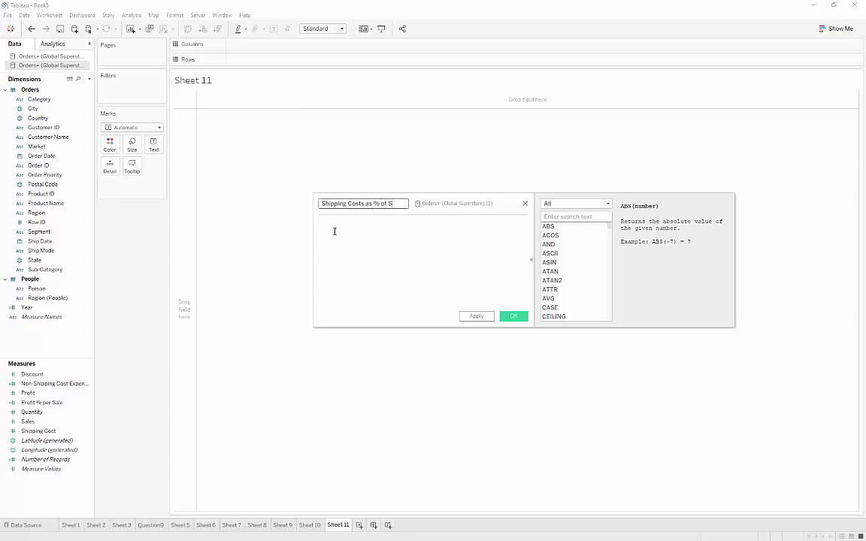
{"action": "type", "text": "ales Price"}
{"action": "left_click", "coordinate": [335, 232]}
{"action": "type", "text": "[Shipping Cost]/[Sales]"}
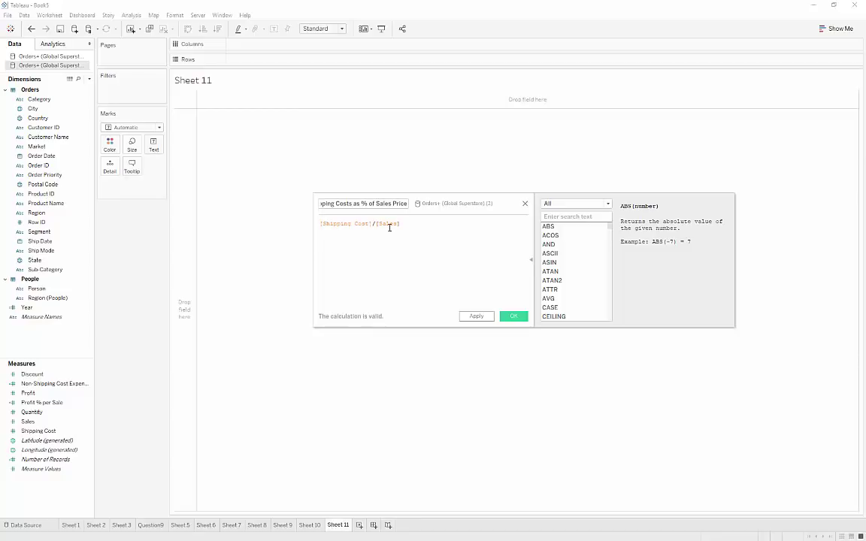
{"action": "left_click", "coordinate": [513, 316]}
Show Shipping Costs as % of Sales Price on rows, aggregated as Median
{"action": "left_click", "coordinate": [42, 442]}
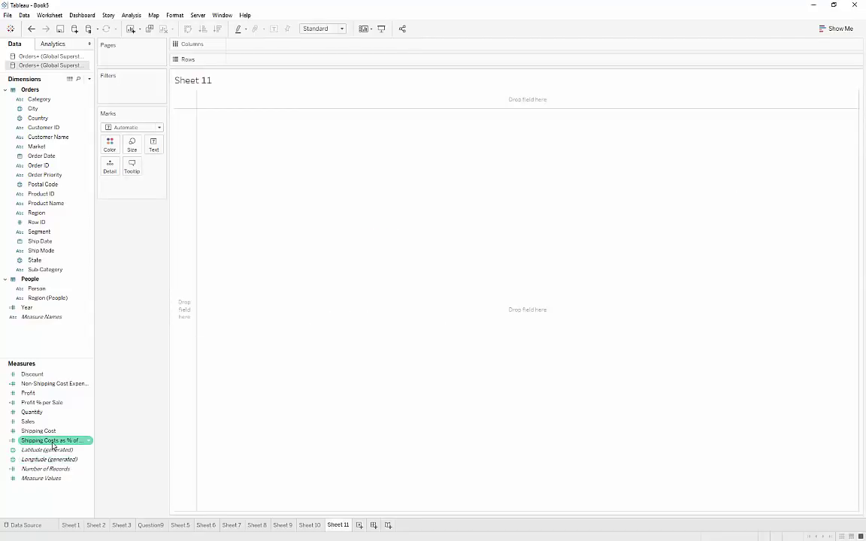
{"action": "left_click_drag", "start_coordinate": [52, 444], "coordinate": [300, 62]}
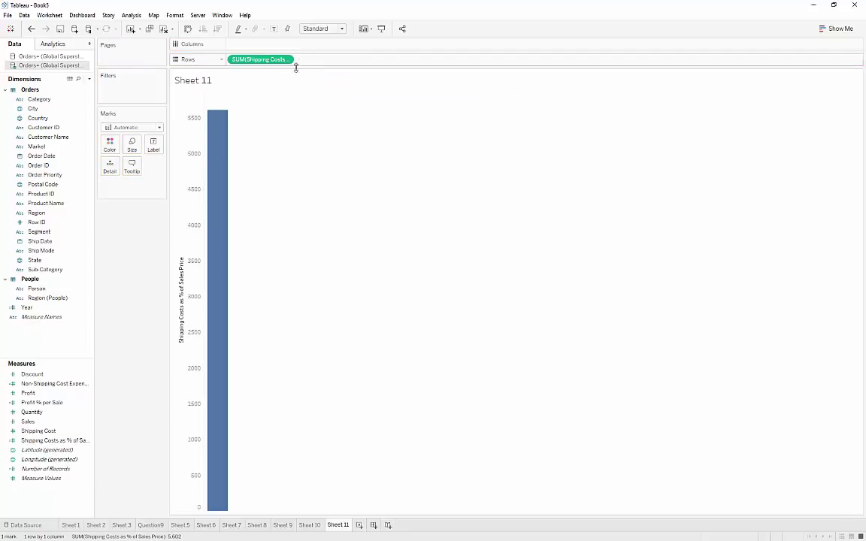
{"action": "left_click", "coordinate": [286, 60]}
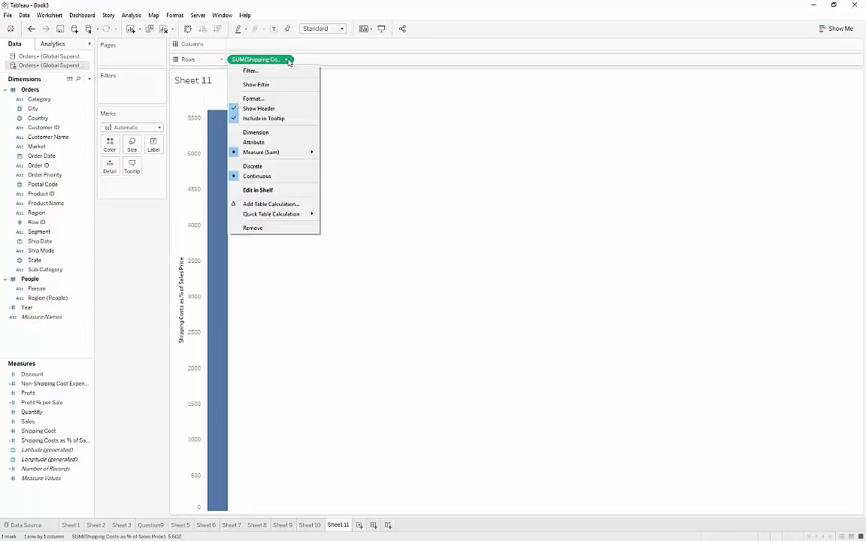
{"action": "mouse_move", "coordinate": [309, 155]}
{"action": "left_click", "coordinate": [331, 172]}
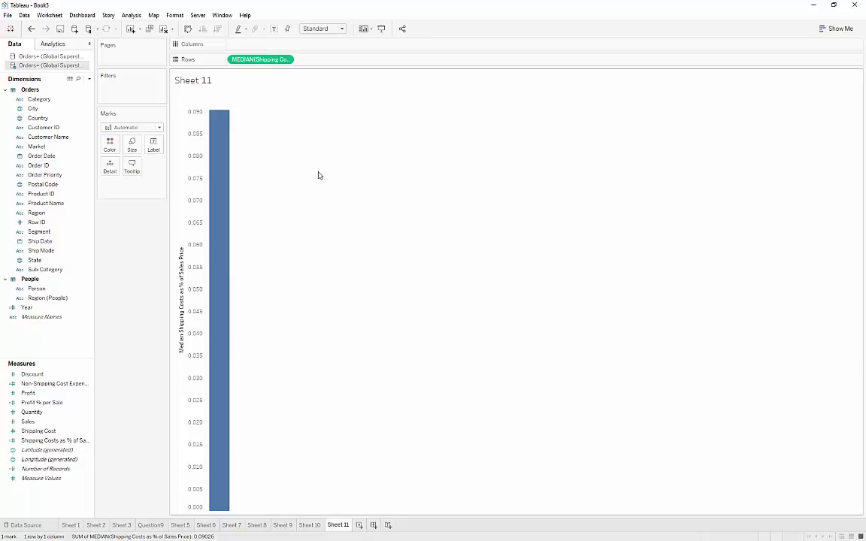
Split the median shipping percentage by Country as horizontal bars sorted in descending order
{"action": "left_click", "coordinate": [39, 116]}
{"action": "left_click_drag", "start_coordinate": [39, 117], "coordinate": [253, 47]}
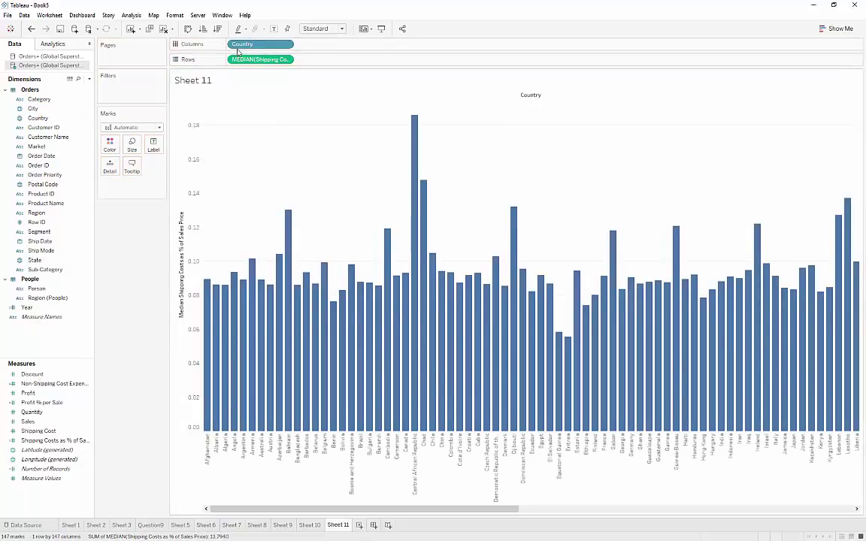
{"action": "left_click", "coordinate": [188, 28]}
{"action": "left_click", "coordinate": [218, 29]}
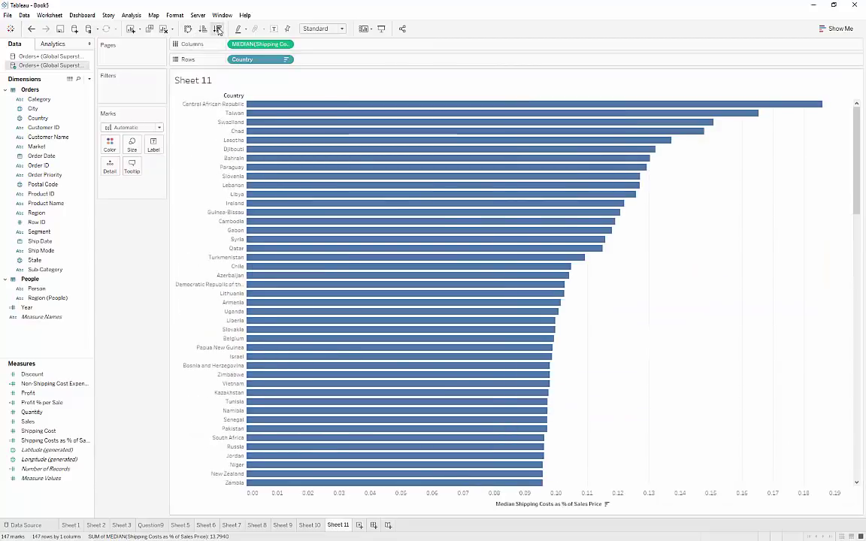
Check the top country's median shipping percentage against the answers slide for questions 13-14 and return to Tableau
{"action": "mouse_move", "coordinate": [279, 109]}
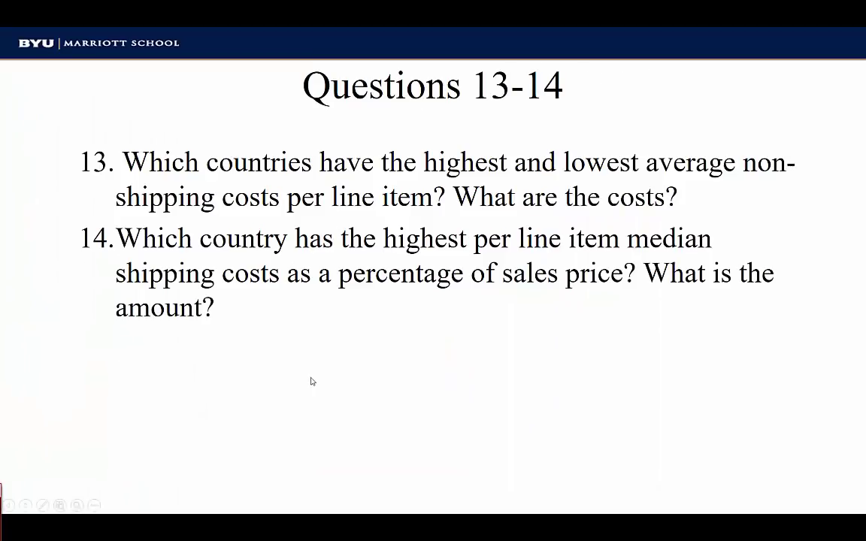
{"action": "left_click", "coordinate": [309, 380]}
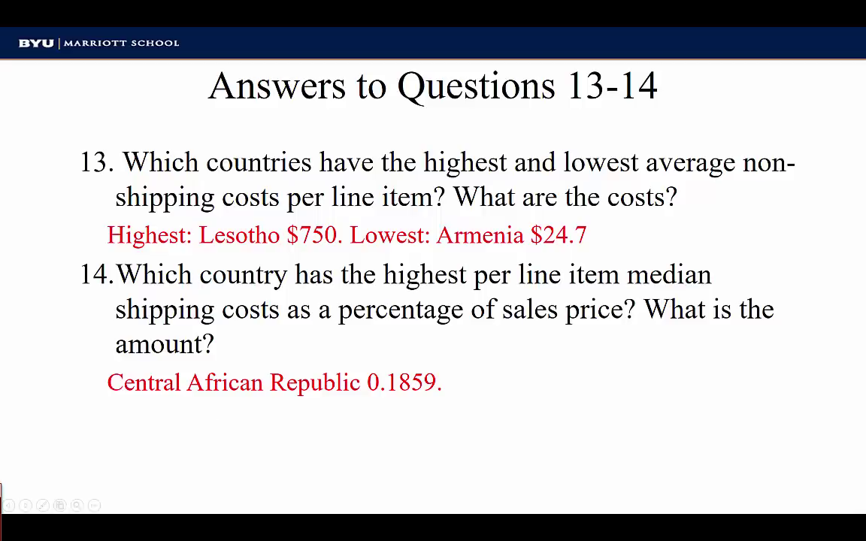
{"action": "key", "text": "alt+Tab"}
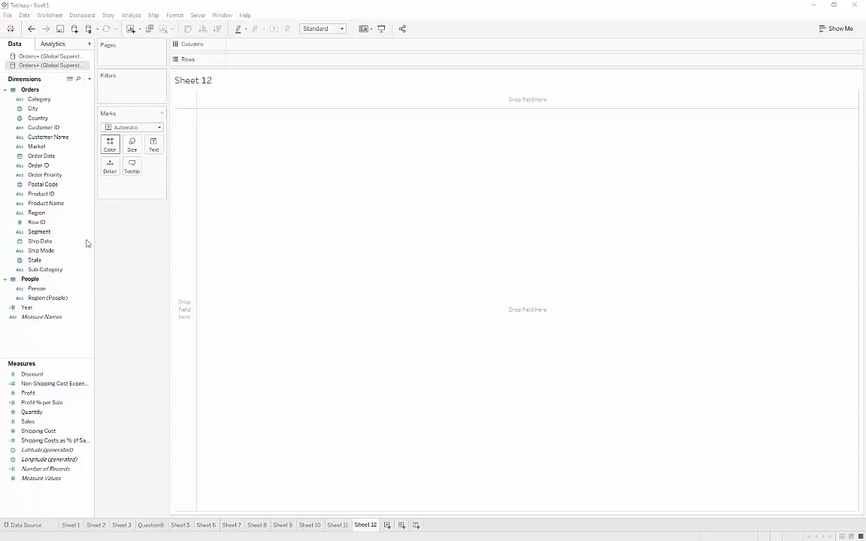
On Sheet 12, chart Sales on rows with Region followed by Country on columns
{"action": "left_click_drag", "start_coordinate": [41, 425], "coordinate": [290, 60]}
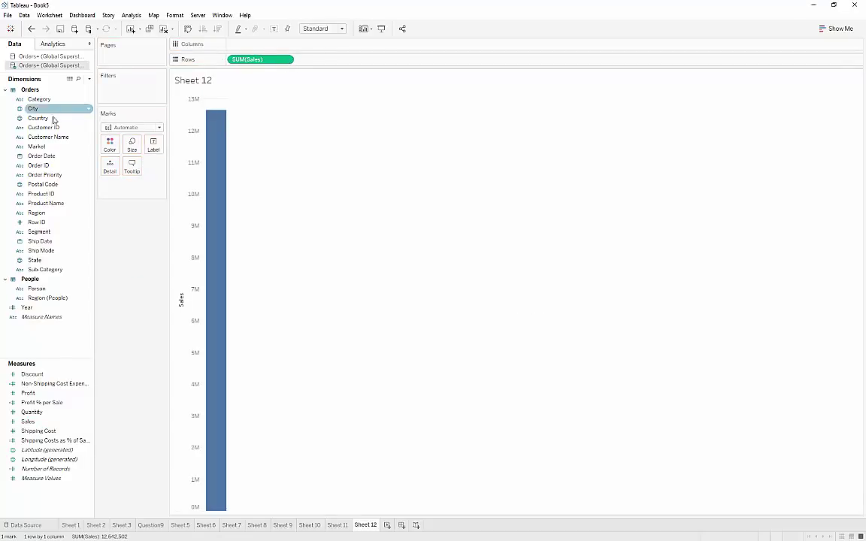
{"action": "left_click_drag", "start_coordinate": [50, 118], "coordinate": [252, 45]}
{"action": "left_click_drag", "start_coordinate": [61, 216], "coordinate": [239, 49]}
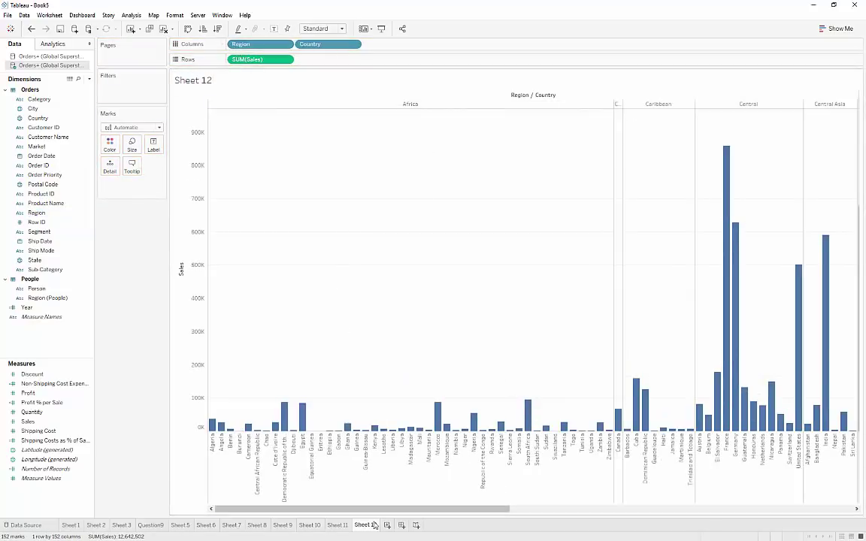
{"action": "left_click_drag", "start_coordinate": [389, 513], "coordinate": [357, 511]}
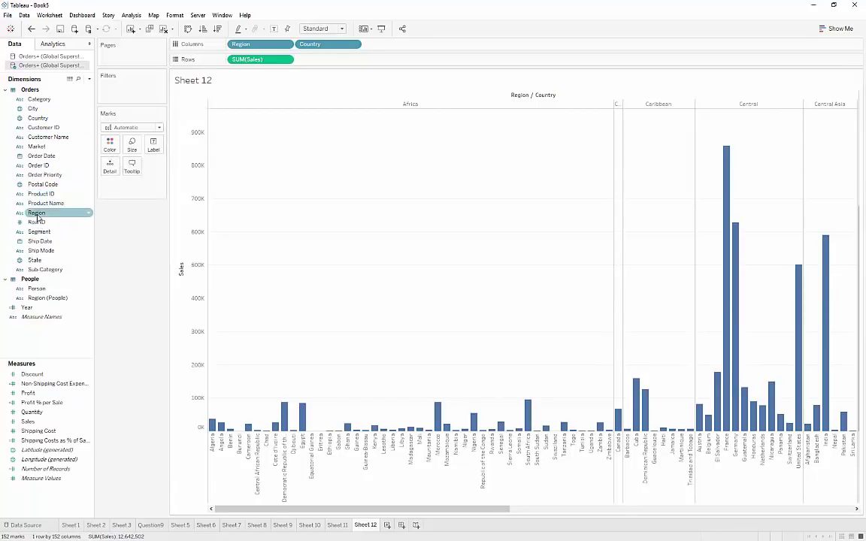
Filter the chart to the Africa region only and sort its countries by descending sales
{"action": "left_click_drag", "start_coordinate": [36, 214], "coordinate": [121, 91]}
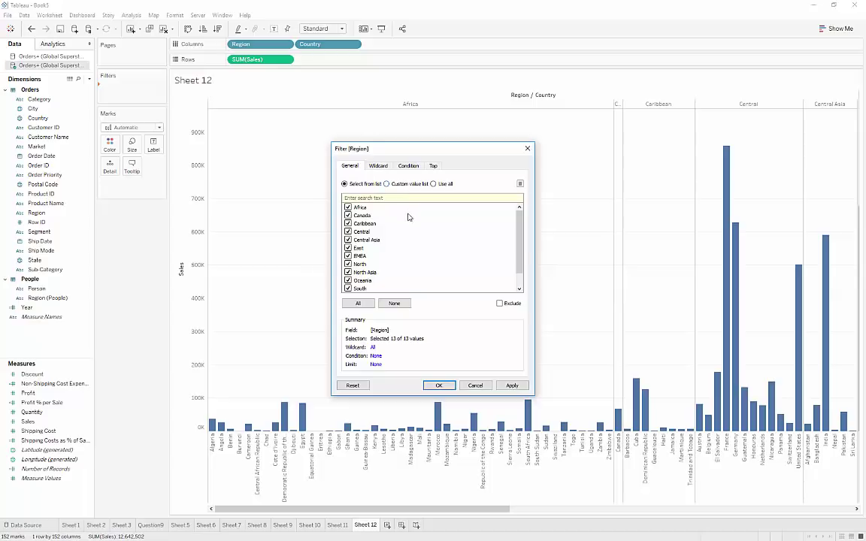
{"action": "scroll", "coordinate": [408, 217], "scroll_direction": "down", "scroll_amount": 1}
{"action": "scroll", "coordinate": [409, 218], "scroll_direction": "up", "scroll_amount": 1}
{"action": "left_click", "coordinate": [433, 185]}
{"action": "left_click", "coordinate": [345, 184]}
{"action": "left_click", "coordinate": [394, 303]}
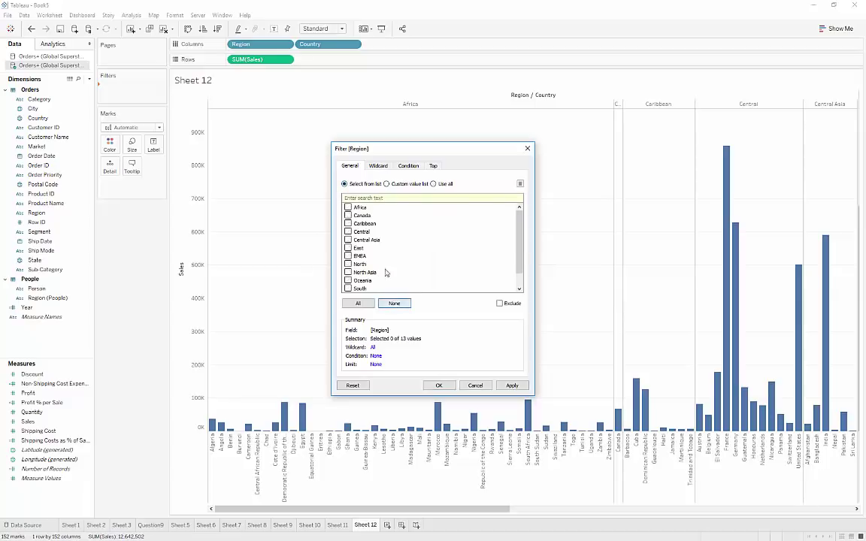
{"action": "left_click", "coordinate": [347, 207]}
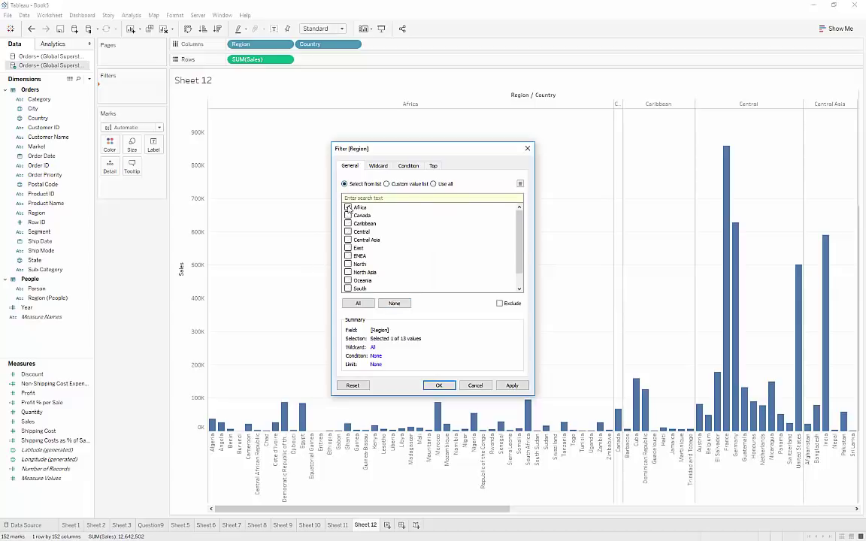
{"action": "left_click", "coordinate": [511, 387]}
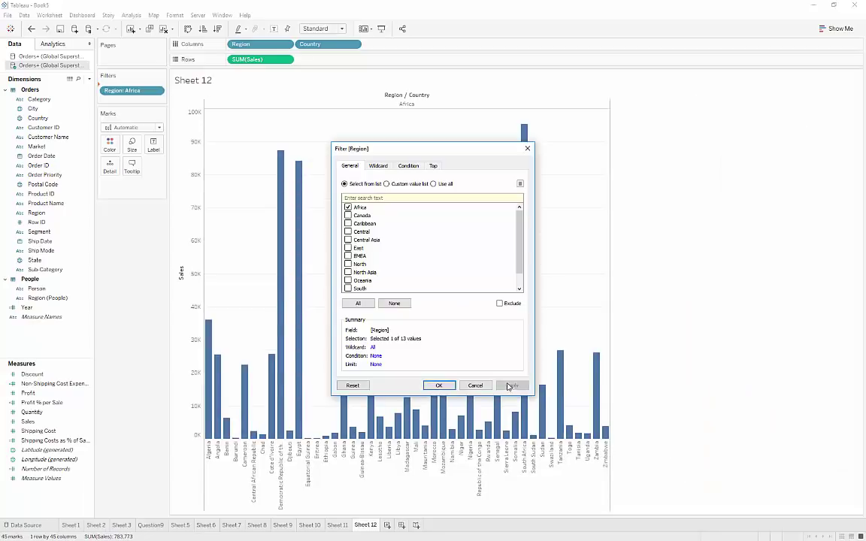
{"action": "left_click", "coordinate": [440, 385]}
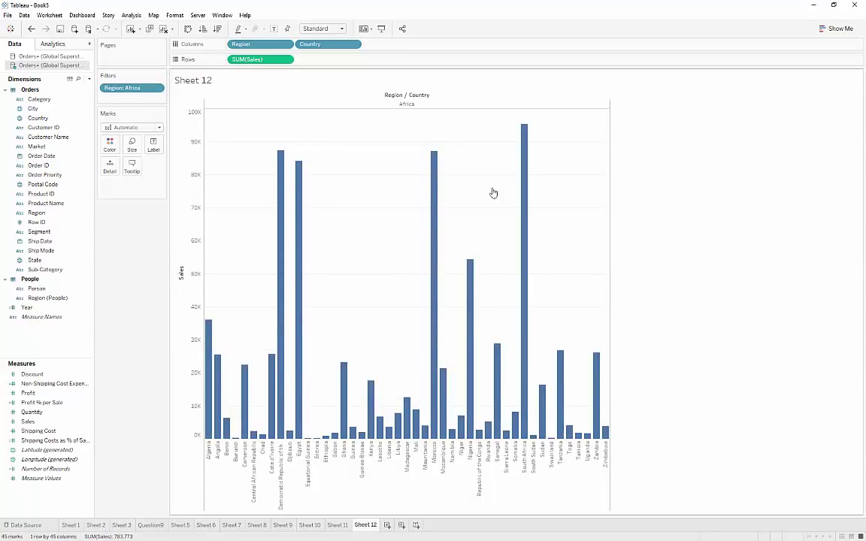
{"action": "left_click", "coordinate": [217, 30]}
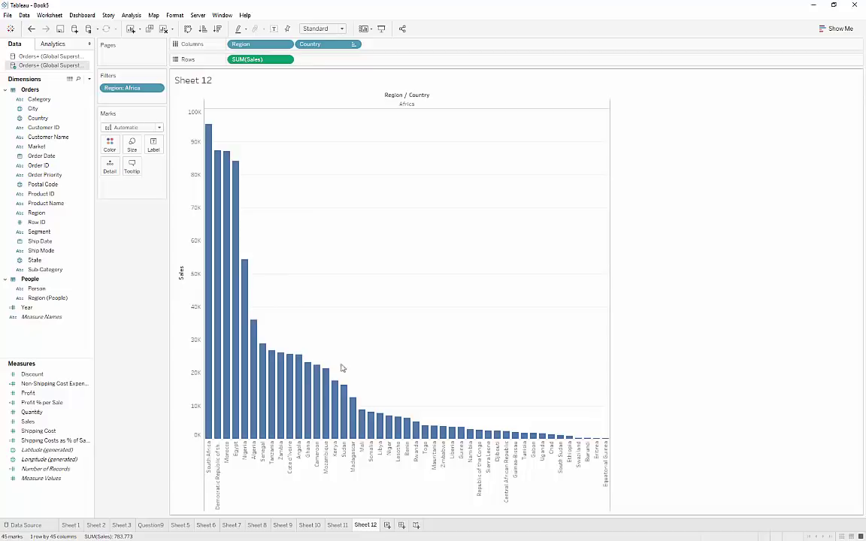
Review the Wildcard, Condition and Top options of the Region filter, and close it without changes
{"action": "left_click", "coordinate": [159, 88]}
{"action": "left_click", "coordinate": [154, 98]}
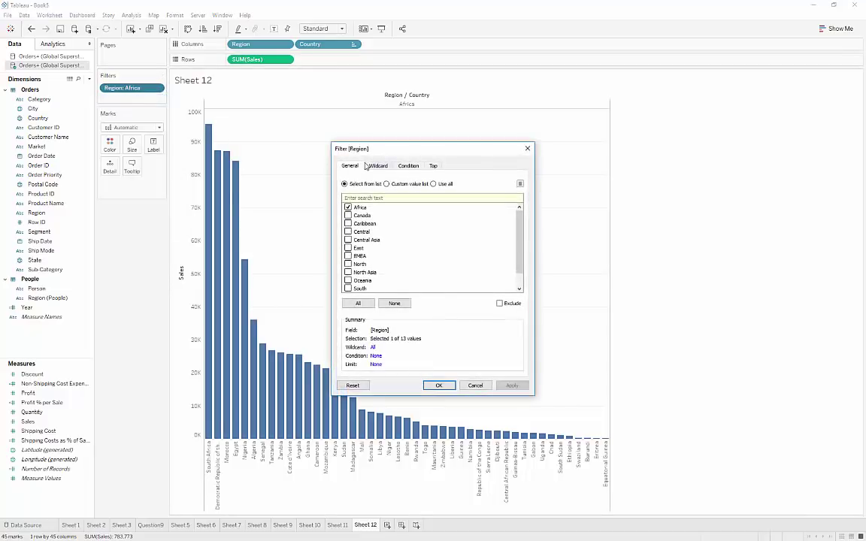
{"action": "left_click", "coordinate": [373, 168]}
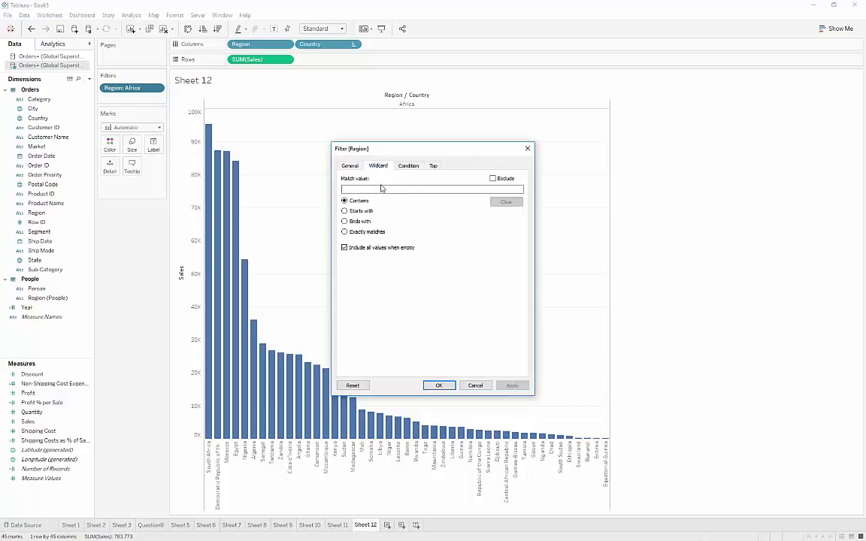
{"action": "left_click", "coordinate": [378, 191]}
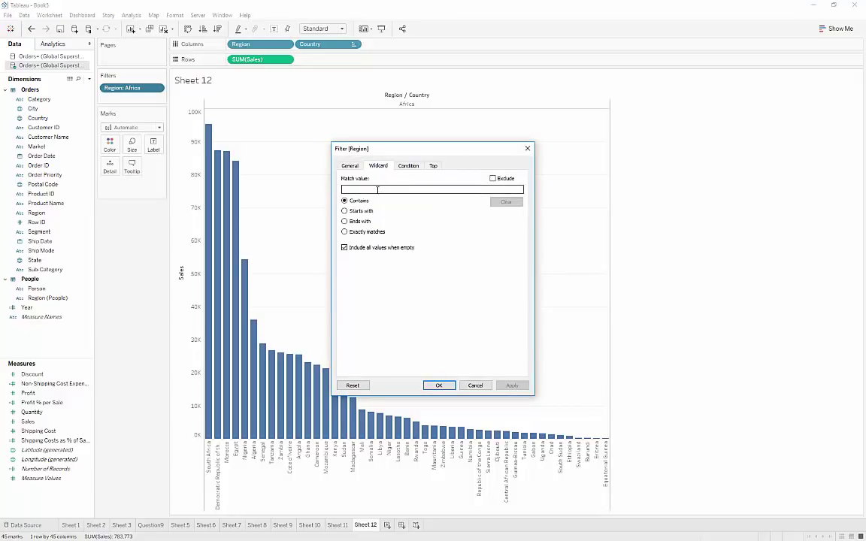
{"action": "left_click", "coordinate": [407, 167]}
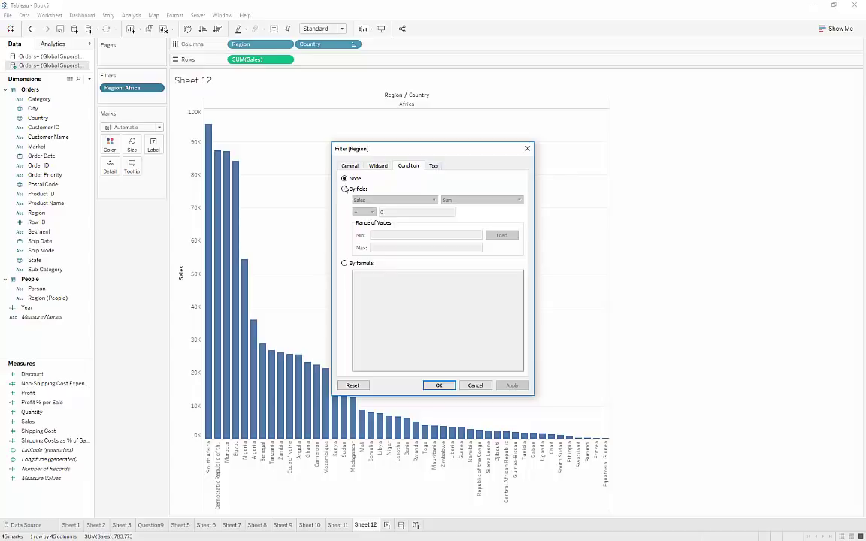
{"action": "left_click", "coordinate": [434, 166]}
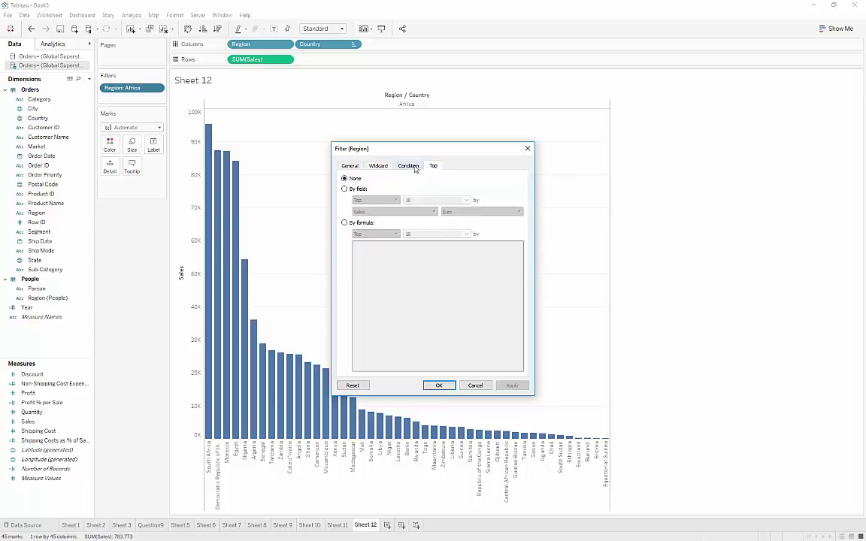
{"action": "left_click", "coordinate": [350, 167]}
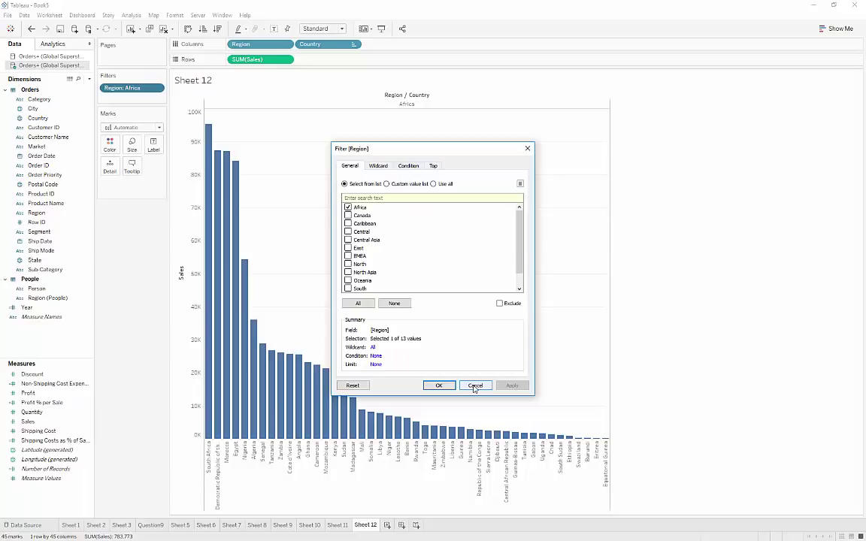
{"action": "left_click", "coordinate": [474, 388]}
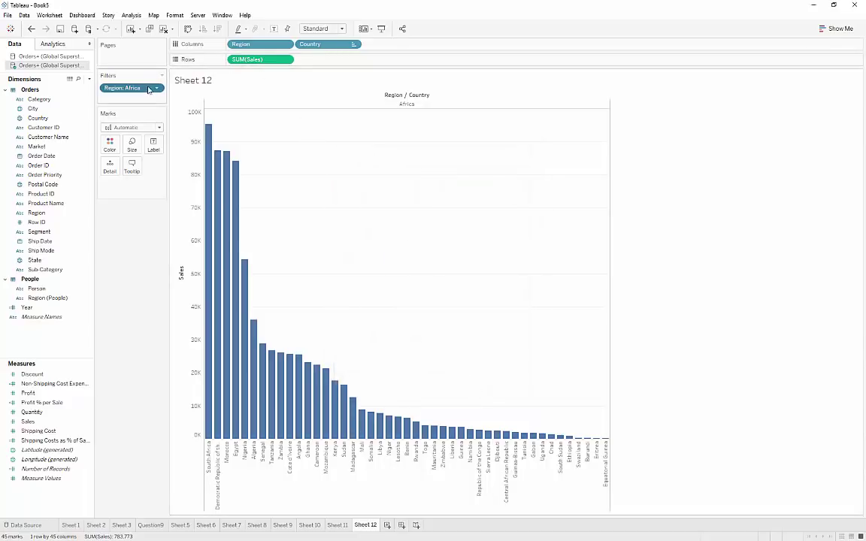
Remove the Region filter and the Country split, and sort the regions by descending sales
{"action": "left_click_drag", "start_coordinate": [139, 91], "coordinate": [38, 84]}
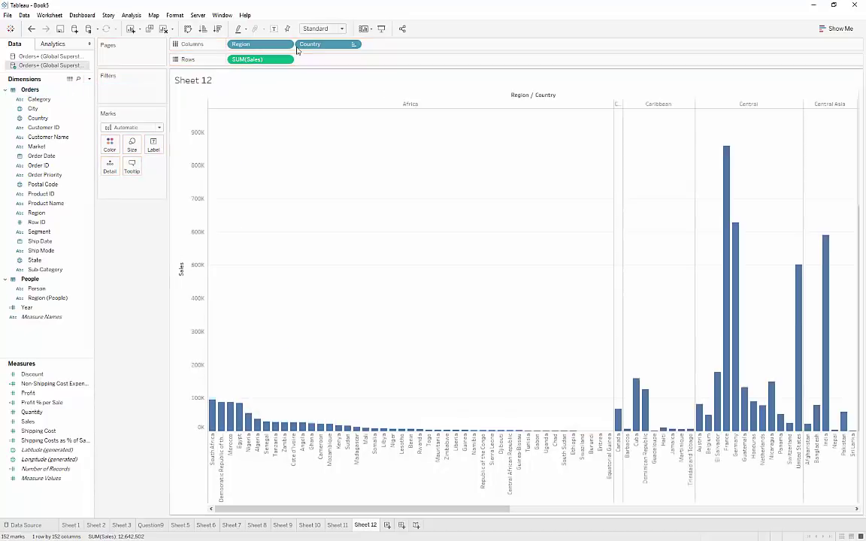
{"action": "left_click_drag", "start_coordinate": [297, 43], "coordinate": [17, 140]}
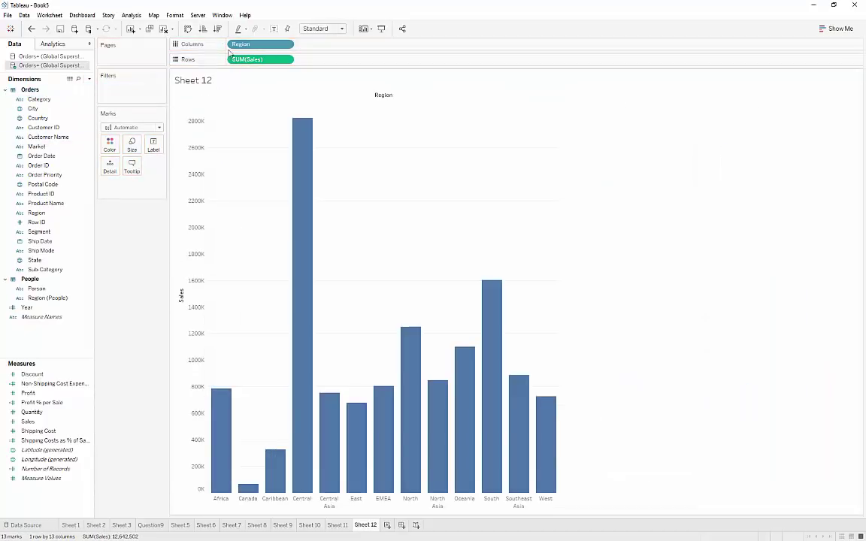
{"action": "left_click", "coordinate": [216, 29]}
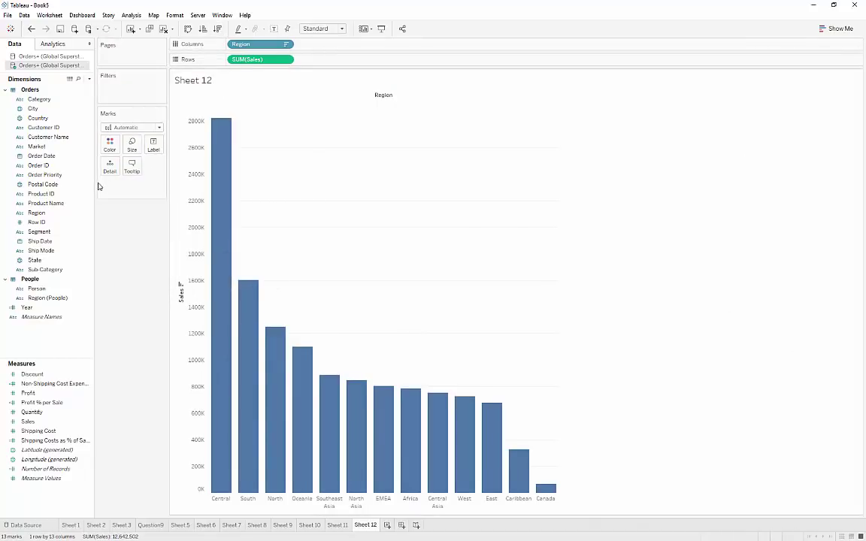
Filter Order Date by years to 2011 and 2014, checking the result by briefly splitting the columns by Order Date
{"action": "left_click_drag", "start_coordinate": [47, 156], "coordinate": [145, 93]}
{"action": "left_click_drag", "start_coordinate": [407, 182], "coordinate": [402, 137]}
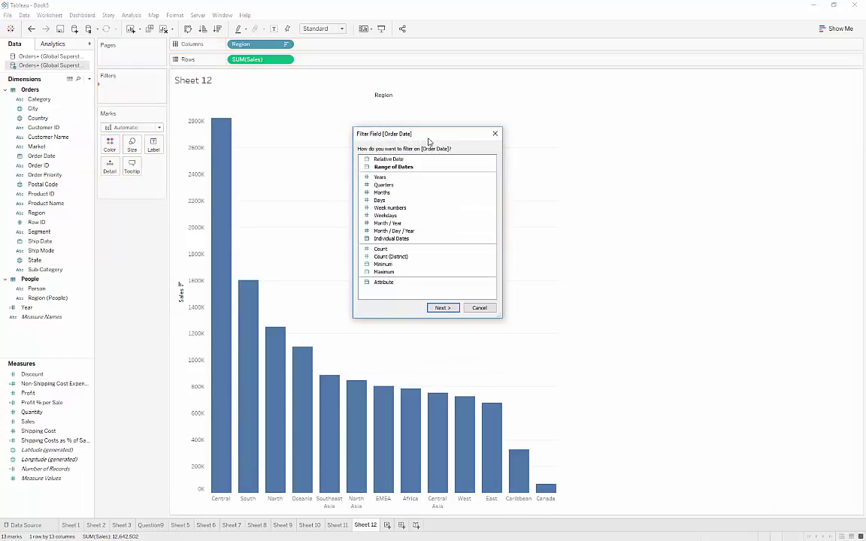
{"action": "left_click", "coordinate": [373, 178]}
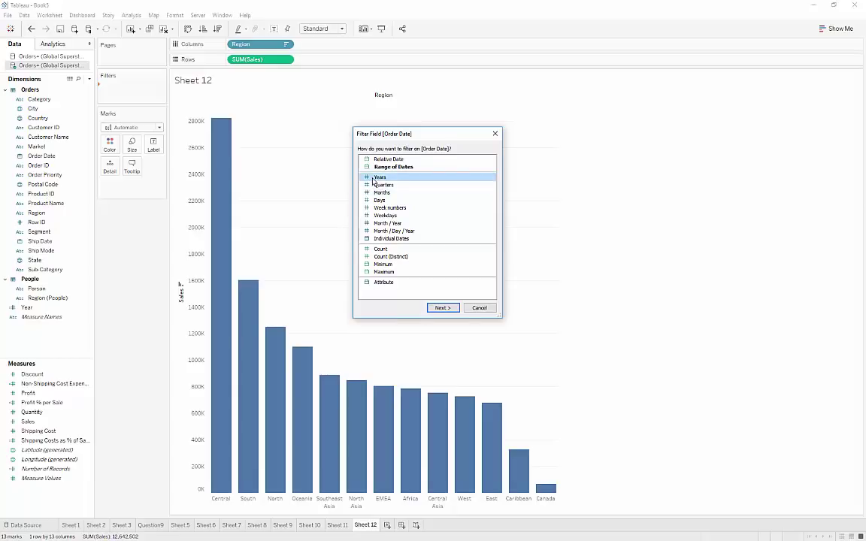
{"action": "left_click", "coordinate": [442, 307]}
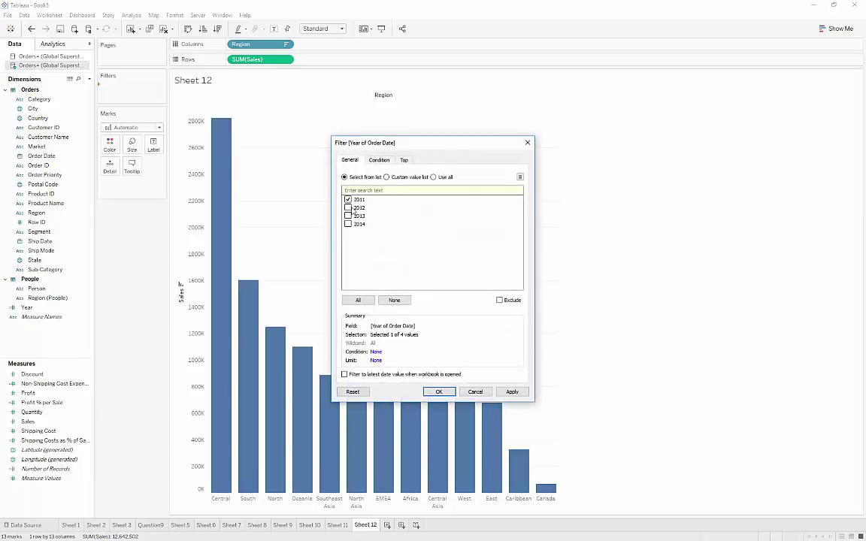
{"action": "left_click", "coordinate": [347, 224]}
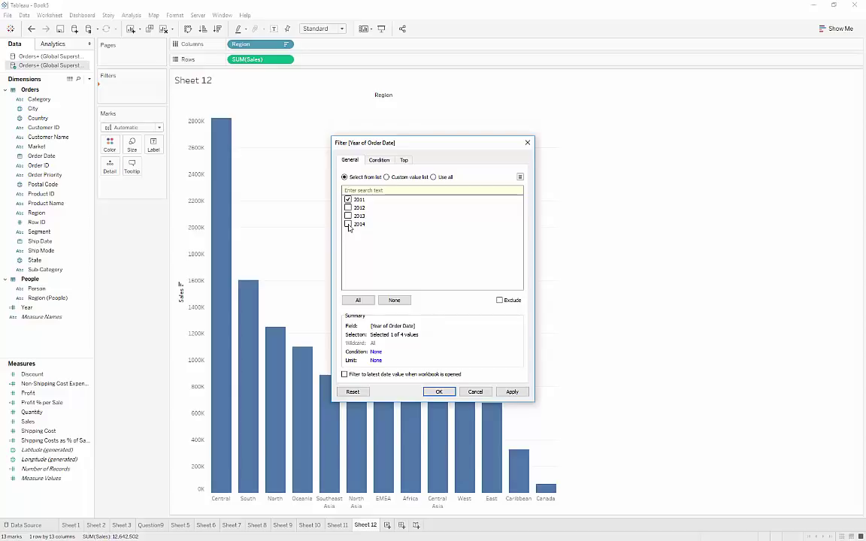
{"action": "left_click", "coordinate": [510, 391]}
{"action": "left_click", "coordinate": [435, 393]}
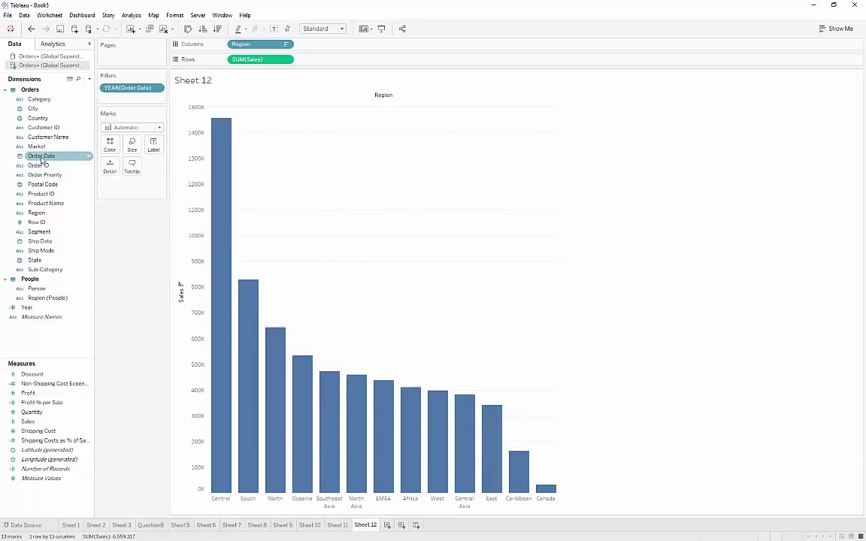
{"action": "left_click_drag", "start_coordinate": [37, 156], "coordinate": [332, 47]}
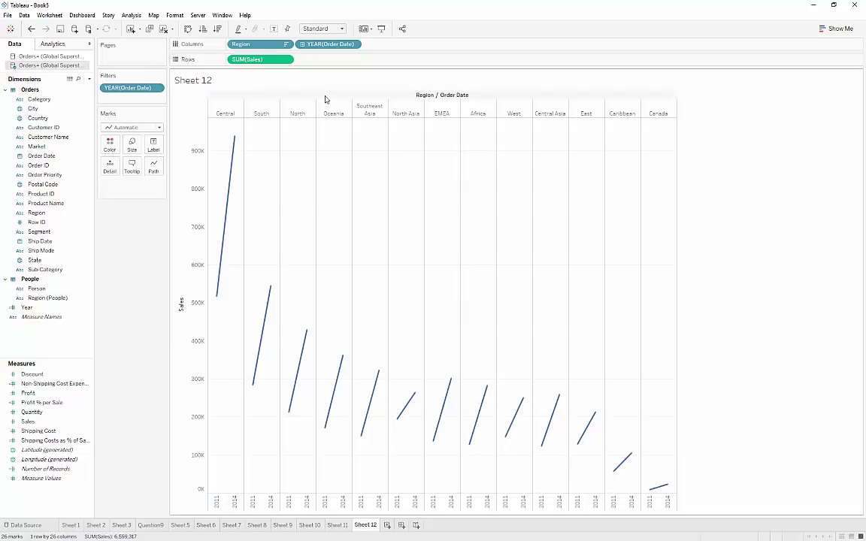
{"action": "left_click_drag", "start_coordinate": [329, 43], "coordinate": [39, 214]}
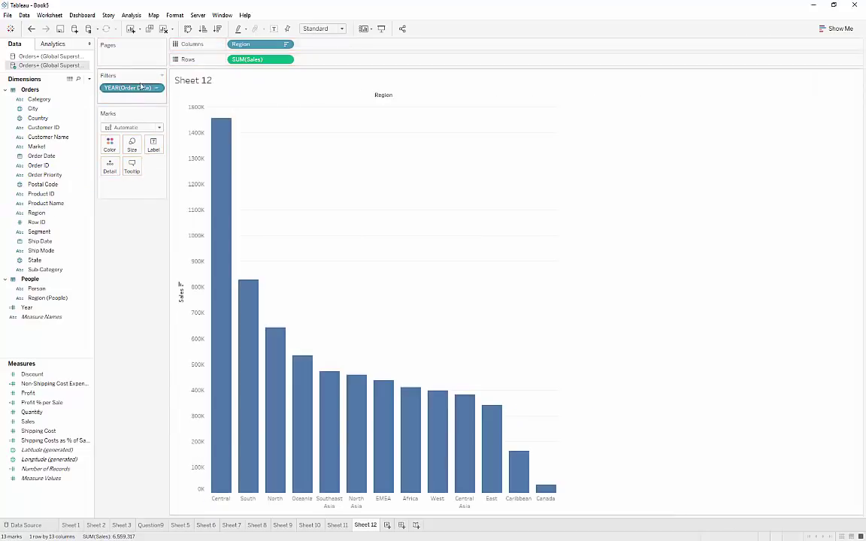
{"action": "left_click", "coordinate": [159, 88]}
{"action": "left_click", "coordinate": [153, 104]}
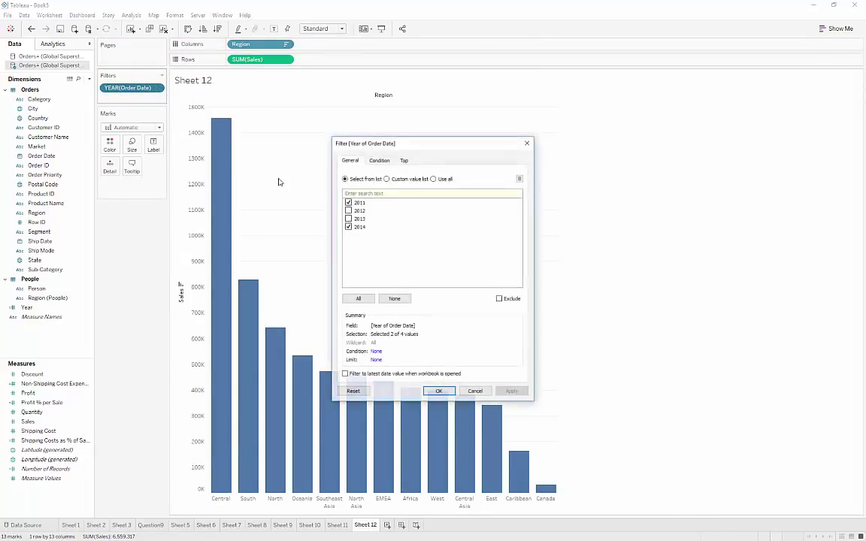
{"action": "left_click", "coordinate": [352, 391]}
{"action": "left_click", "coordinate": [474, 392]}
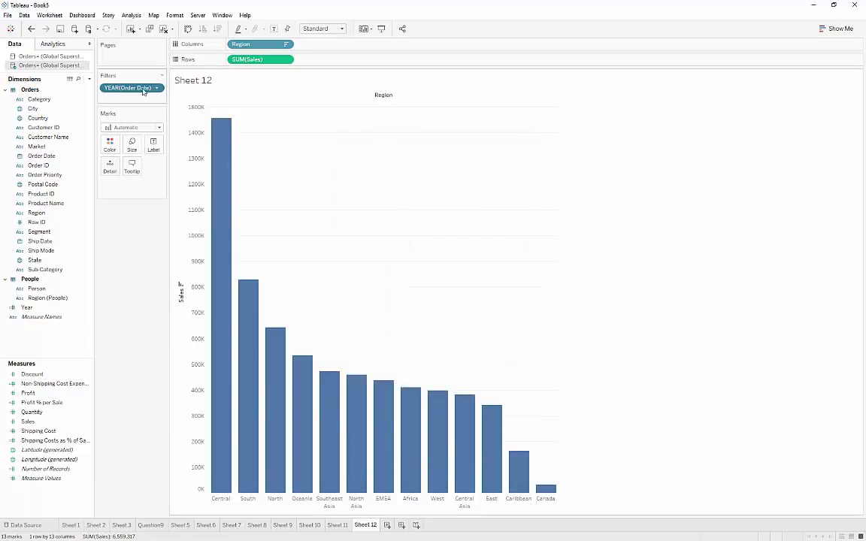
Replace the year filter with an Order Date range filter from 1/1/2012 to 12/31/2013
{"action": "left_click_drag", "start_coordinate": [145, 88], "coordinate": [113, 90]}
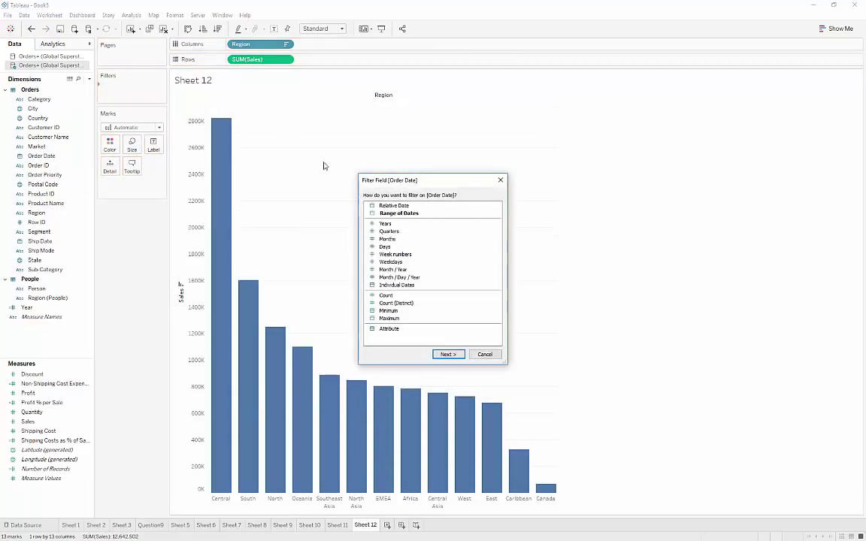
{"action": "left_click", "coordinate": [398, 214]}
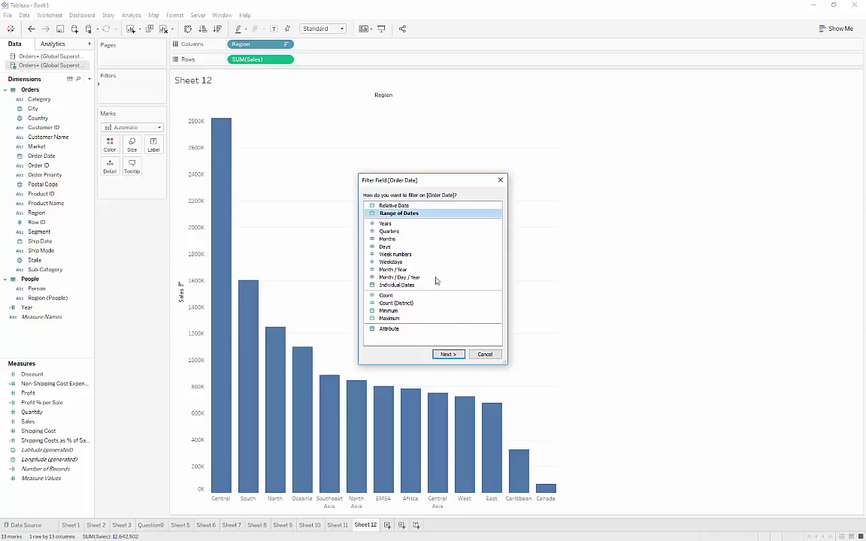
{"action": "left_click", "coordinate": [447, 354]}
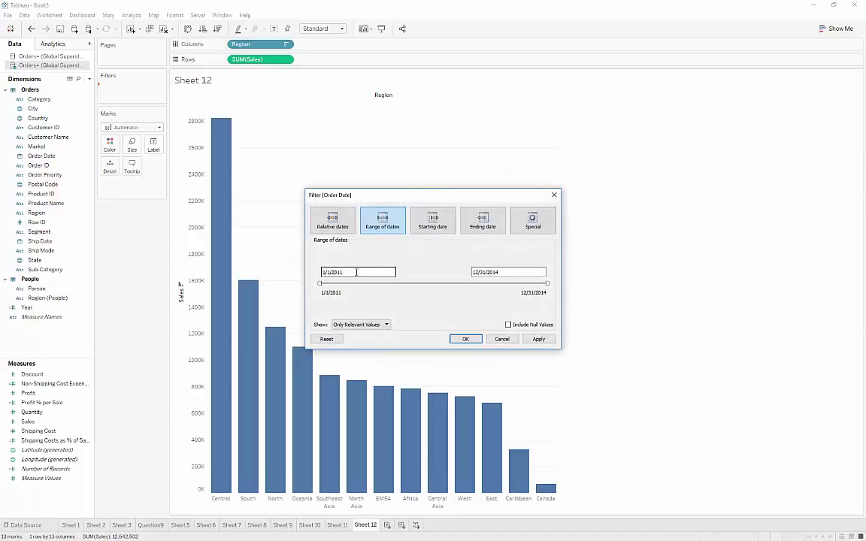
{"action": "left_click", "coordinate": [354, 273]}
{"action": "key", "text": "BackSpace"}
{"action": "type", "text": "2"}
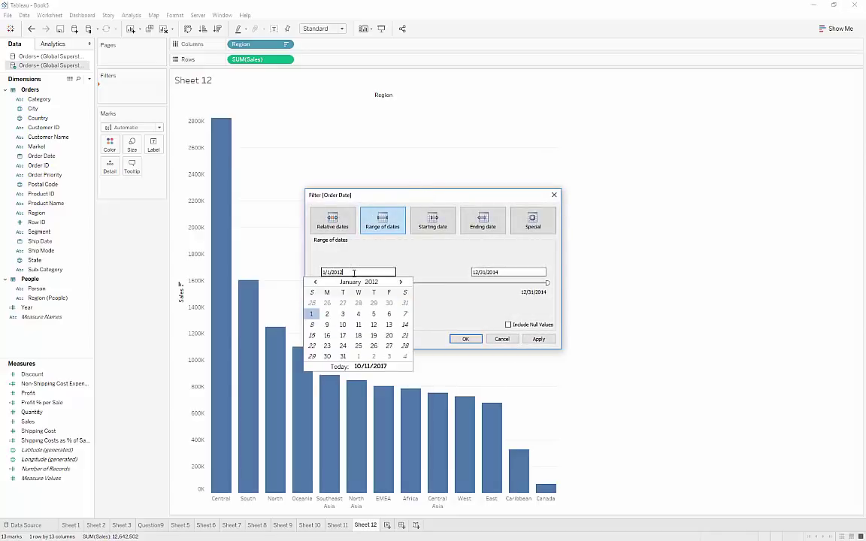
{"action": "left_click", "coordinate": [498, 272]}
{"action": "key", "text": "BackSpace"}
{"action": "type", "text": "3"}
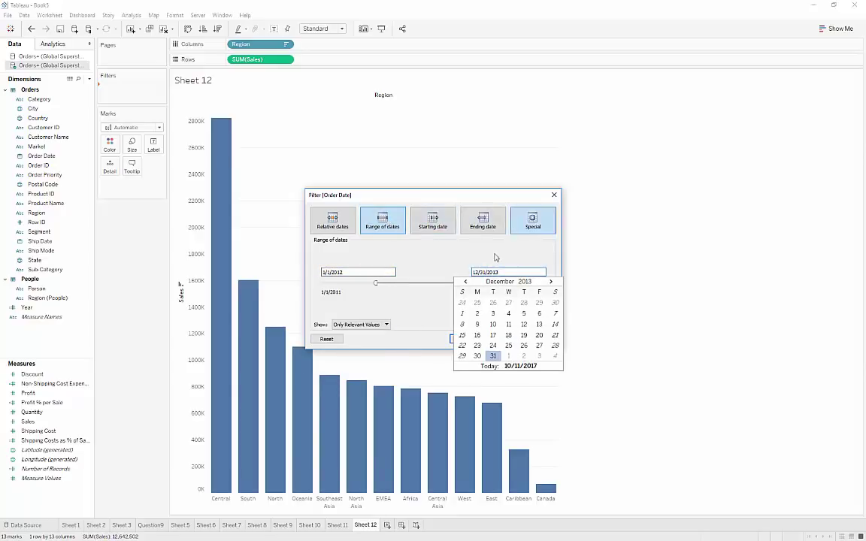
{"action": "left_click", "coordinate": [464, 268]}
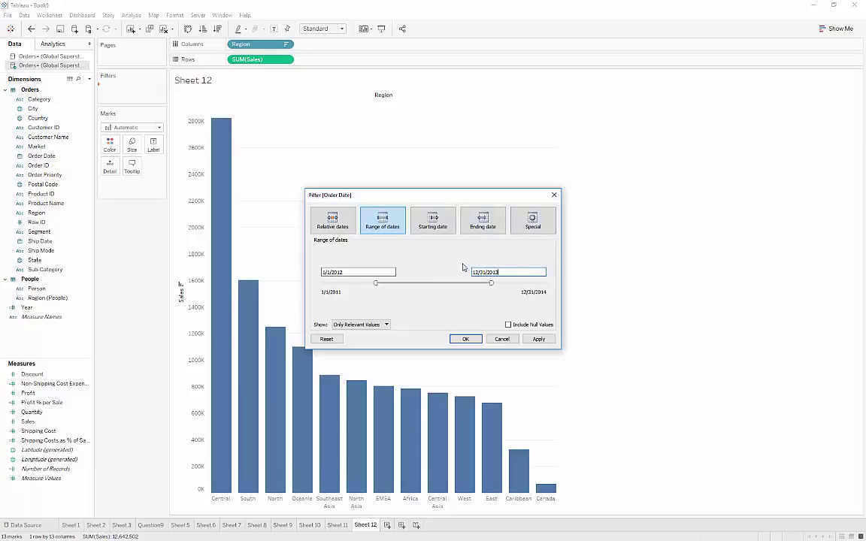
{"action": "left_click", "coordinate": [538, 338]}
{"action": "left_click", "coordinate": [465, 340]}
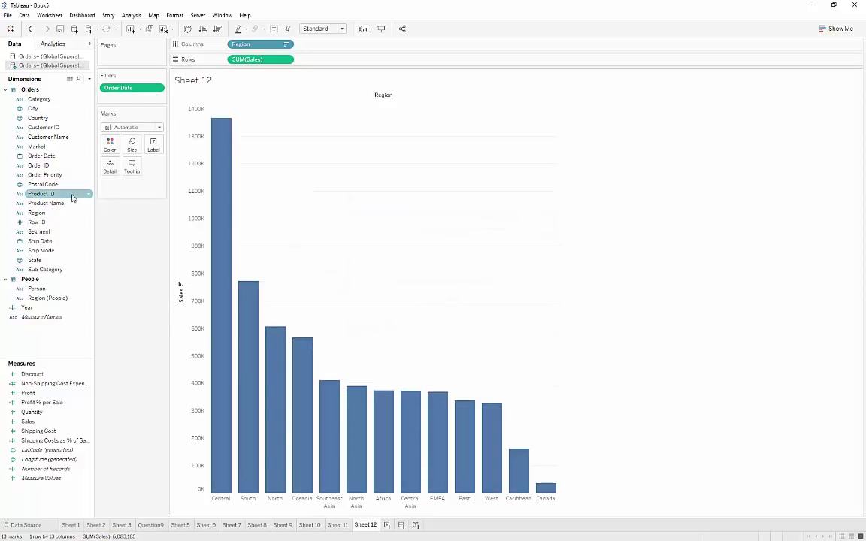
Add the Order Date year to columns after Region and make it continuous
{"action": "left_click_drag", "start_coordinate": [41, 155], "coordinate": [330, 49]}
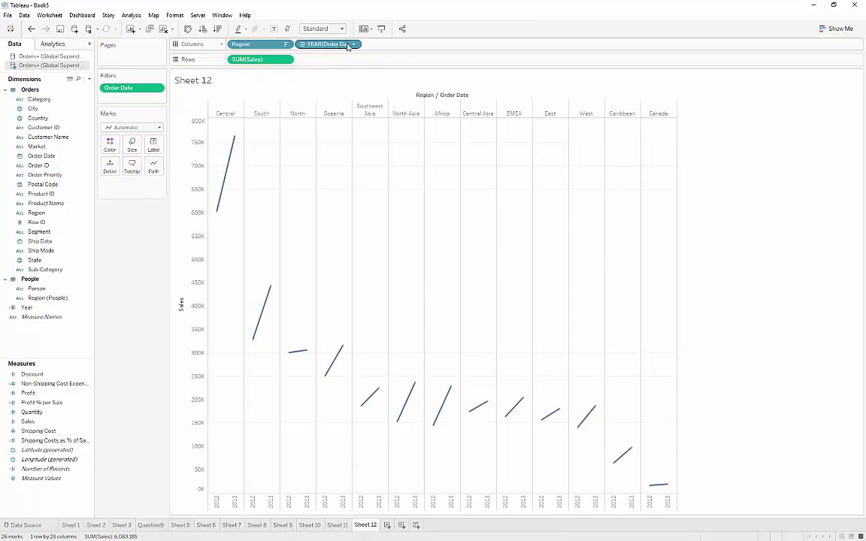
{"action": "left_click", "coordinate": [353, 44]}
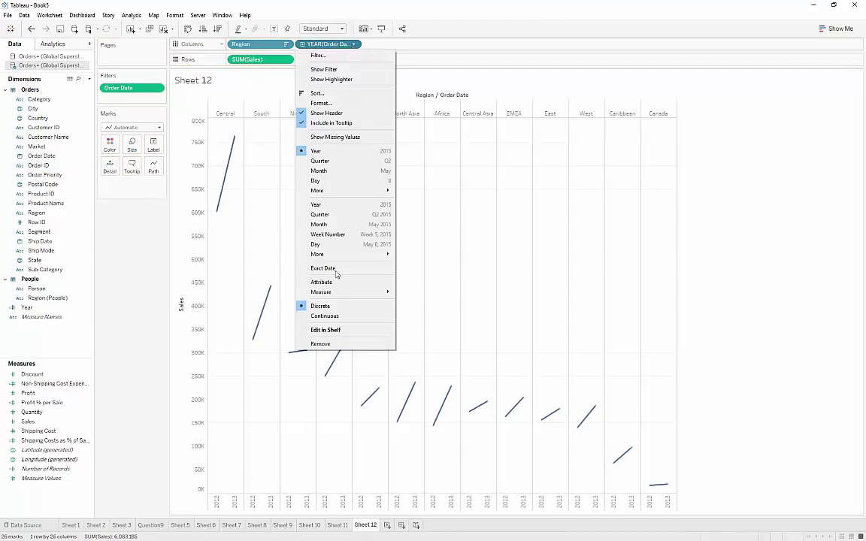
{"action": "left_click", "coordinate": [324, 315]}
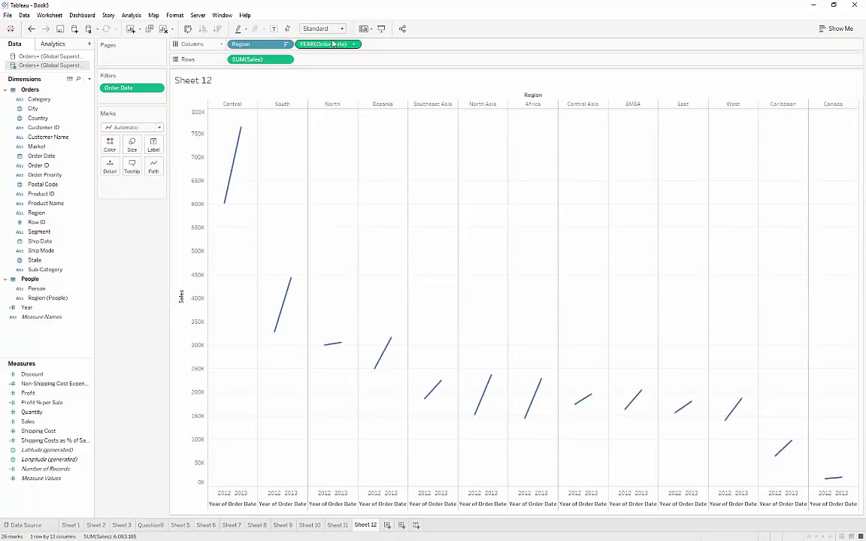
Remove the Order Date year from the columns and delete the Order Date filter
{"action": "left_click_drag", "start_coordinate": [300, 43], "coordinate": [75, 127]}
{"action": "left_click_drag", "start_coordinate": [120, 88], "coordinate": [34, 144]}
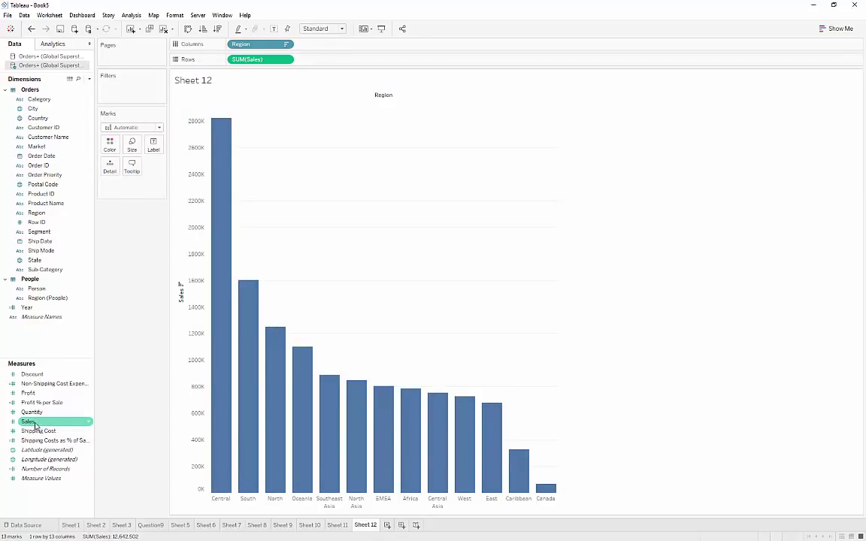
Filter on all individual Profit values with a minimum of 0, keeping the upper limit at its maximum
{"action": "left_click_drag", "start_coordinate": [30, 392], "coordinate": [126, 91]}
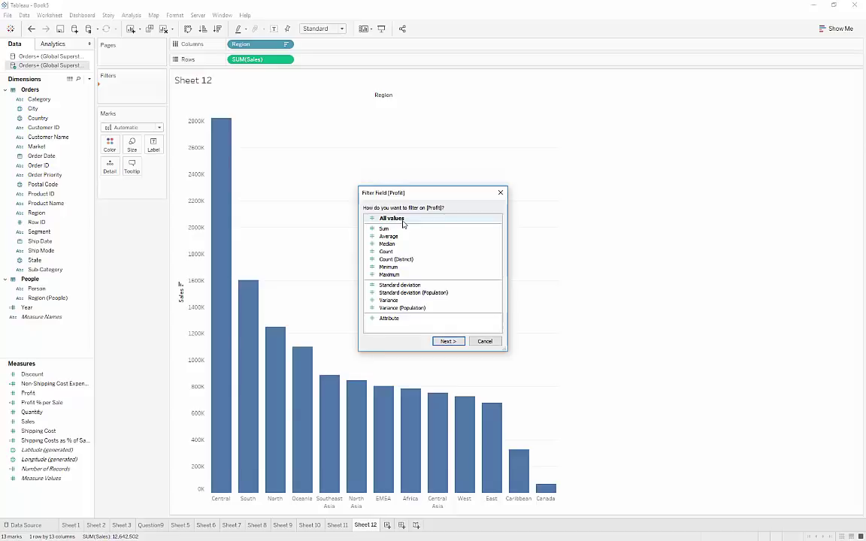
{"action": "left_click", "coordinate": [448, 341]}
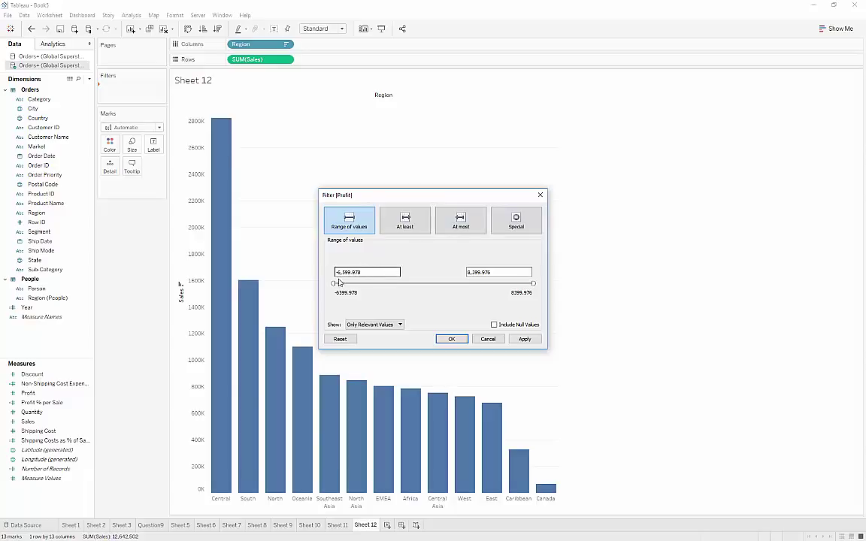
{"action": "left_click_drag", "start_coordinate": [337, 283], "coordinate": [421, 284]}
{"action": "left_click_drag", "start_coordinate": [369, 272], "coordinate": [310, 271]}
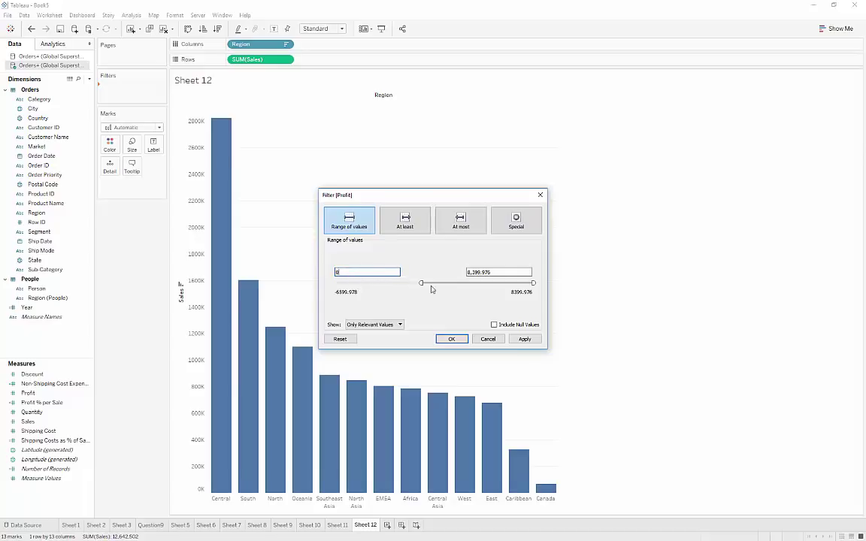
{"action": "left_click", "coordinate": [524, 339]}
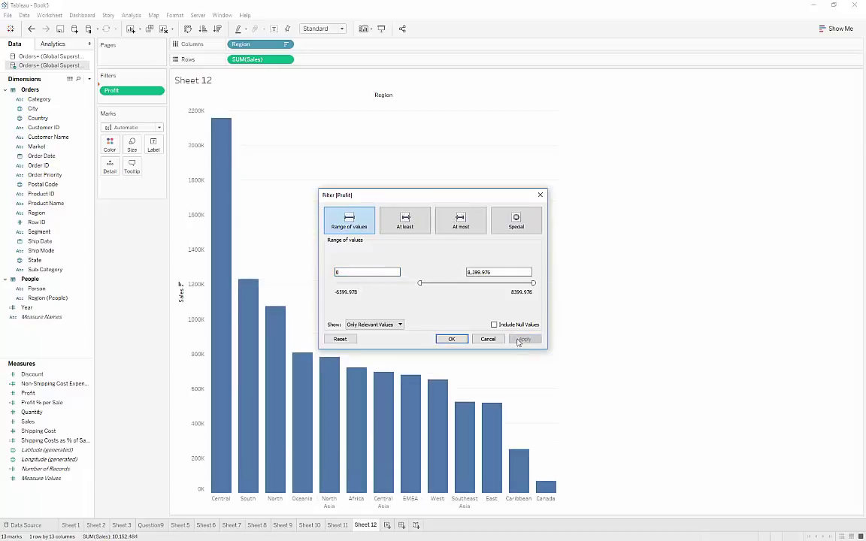
{"action": "left_click", "coordinate": [448, 339]}
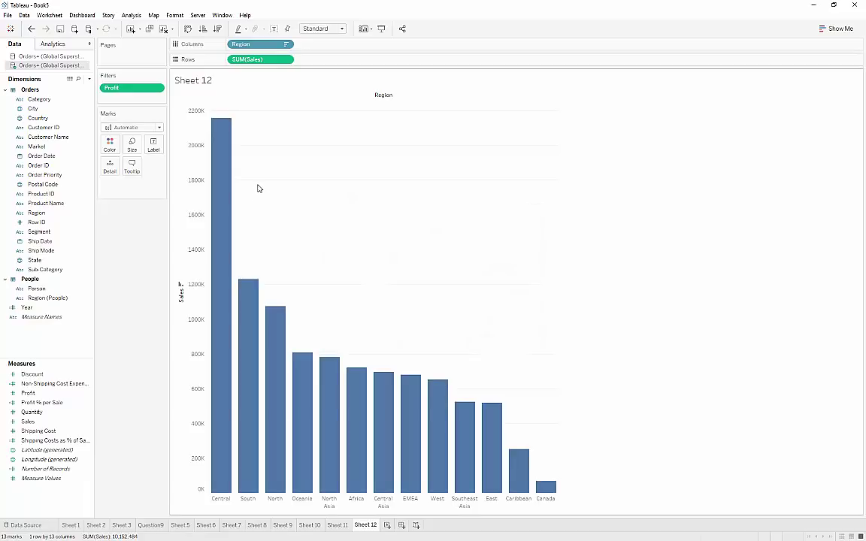
Replace the Profit filter with one on the sum of Profit, with a minimum of 100,000
{"action": "left_click", "coordinate": [157, 87]}
{"action": "left_click", "coordinate": [107, 108]}
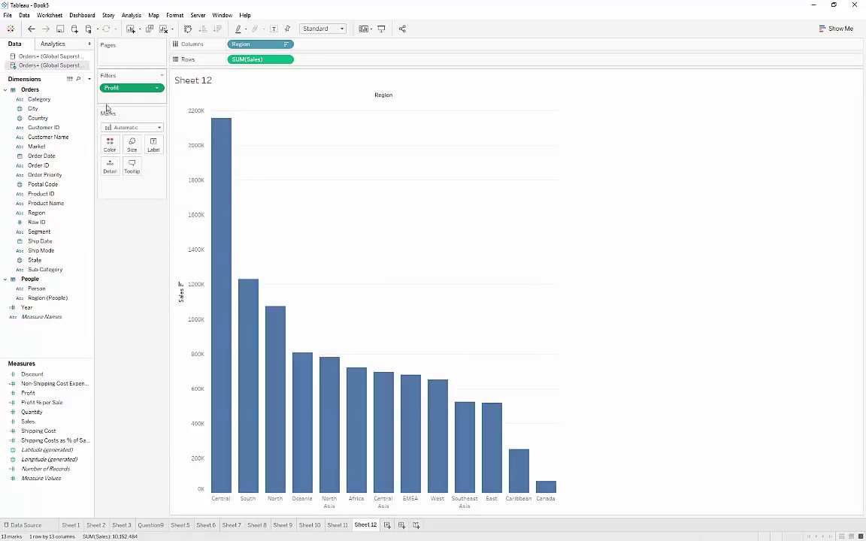
{"action": "left_click_drag", "start_coordinate": [131, 90], "coordinate": [158, 105]}
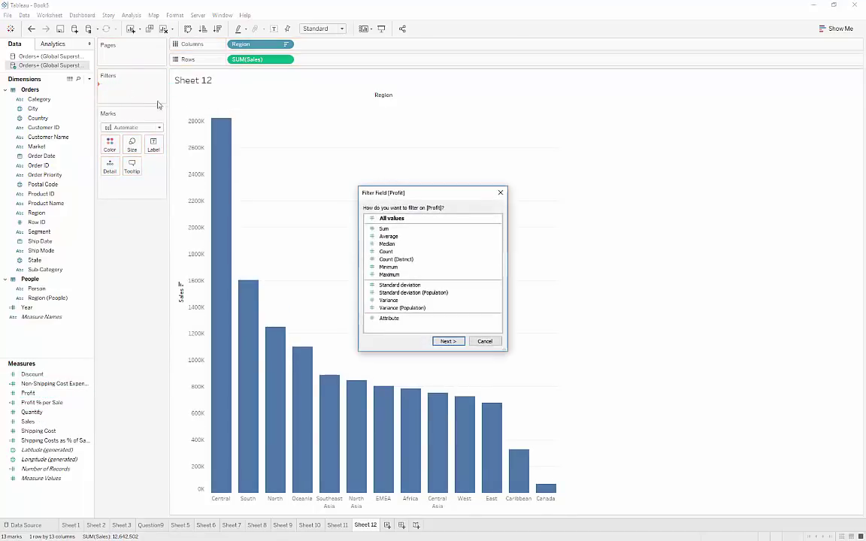
{"action": "left_click", "coordinate": [385, 229]}
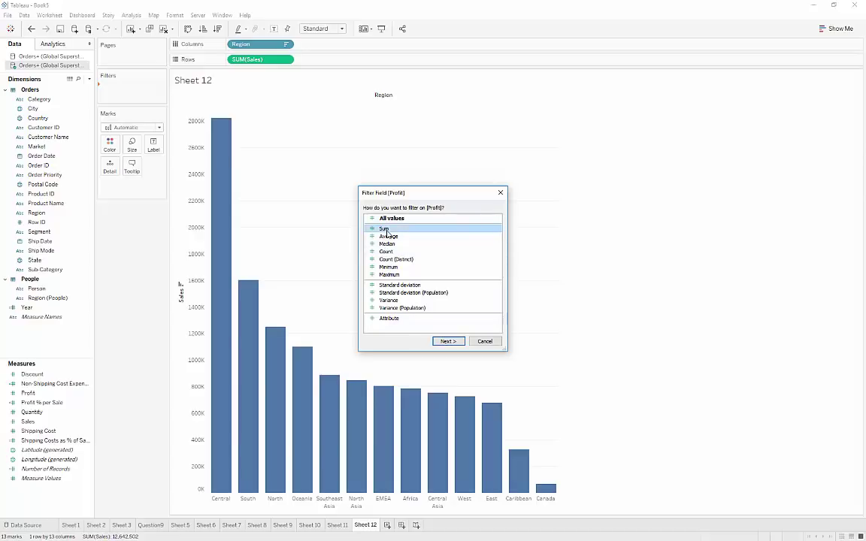
{"action": "left_click", "coordinate": [449, 341]}
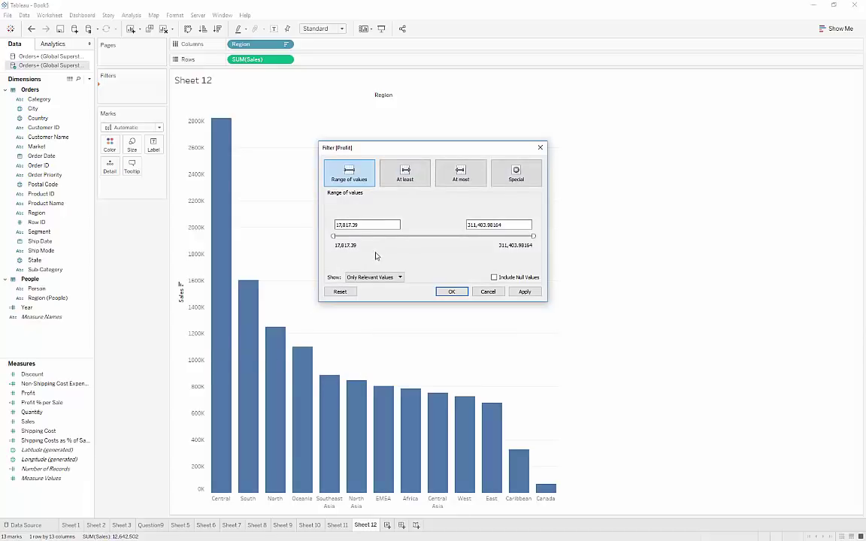
{"action": "left_click_drag", "start_coordinate": [359, 224], "coordinate": [296, 223]}
{"action": "type", "text": "410"}
{"action": "left_click", "coordinate": [524, 291]}
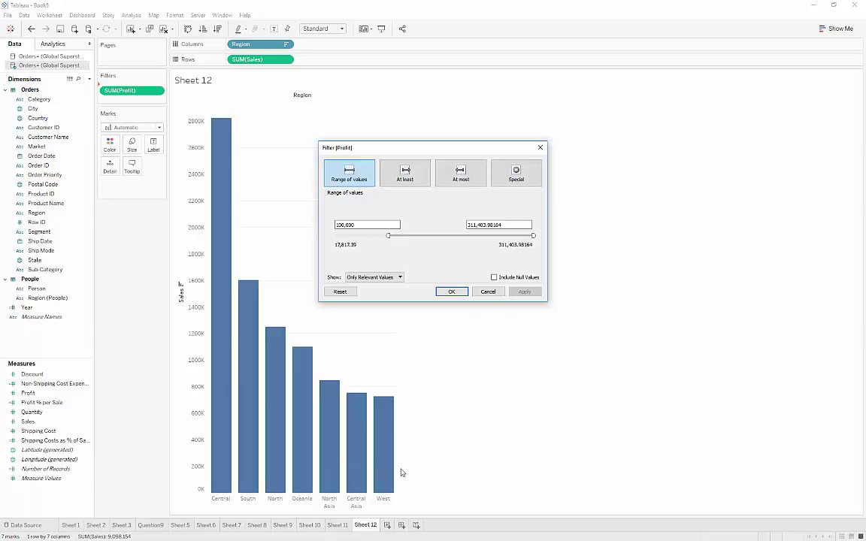
Reset the summed Profit filter to its full range and remove it from the sheet
{"action": "left_click_drag", "start_coordinate": [387, 236], "coordinate": [332, 236]}
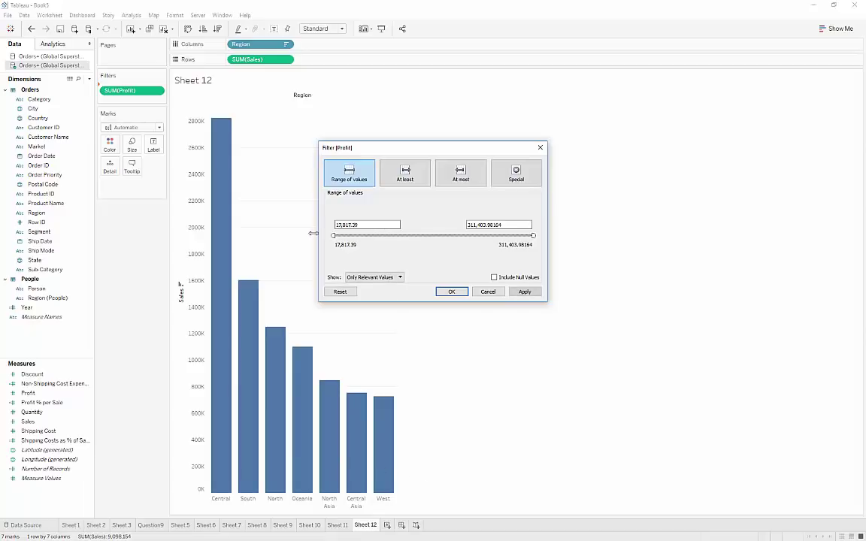
{"action": "left_click", "coordinate": [523, 292]}
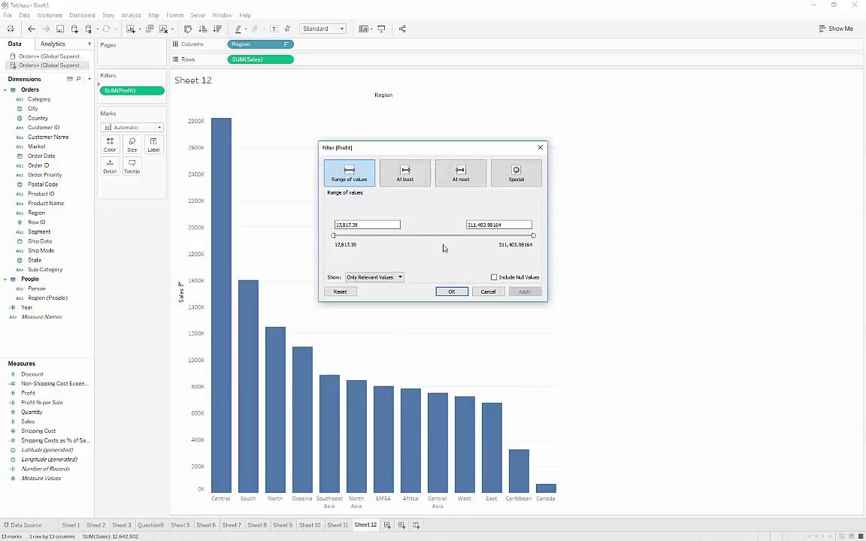
{"action": "left_click", "coordinate": [487, 292]}
{"action": "left_click_drag", "start_coordinate": [141, 91], "coordinate": [110, 98]}
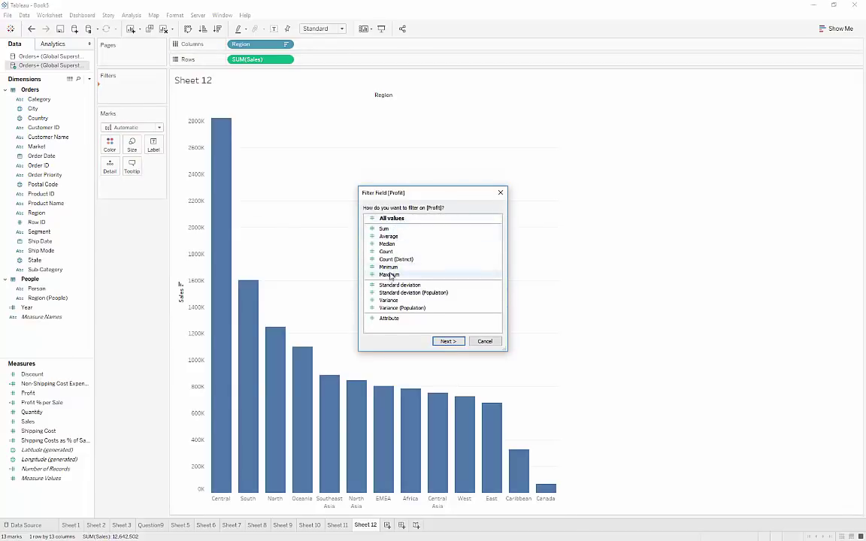
{"action": "left_click", "coordinate": [496, 342]}
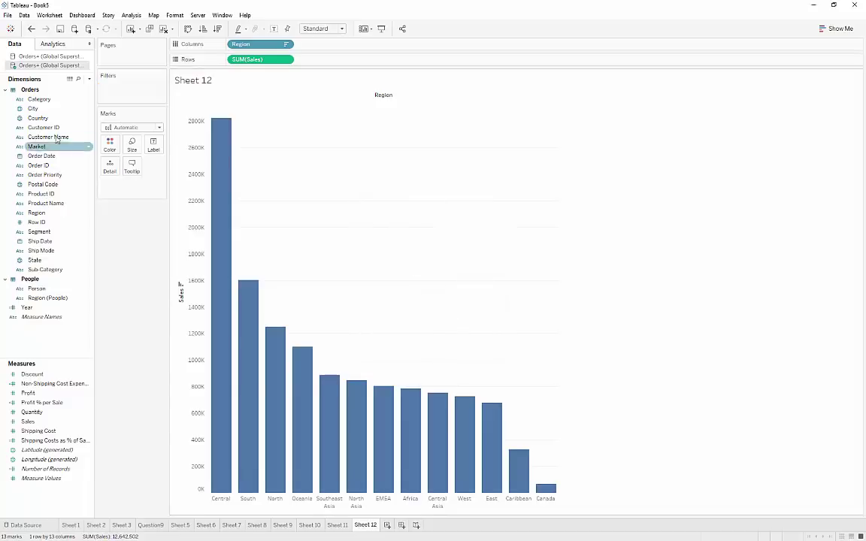
Filter Country to Afghanistan, Albania, Algeria, Angola and Argentina
{"action": "left_click_drag", "start_coordinate": [33, 108], "coordinate": [117, 90]}
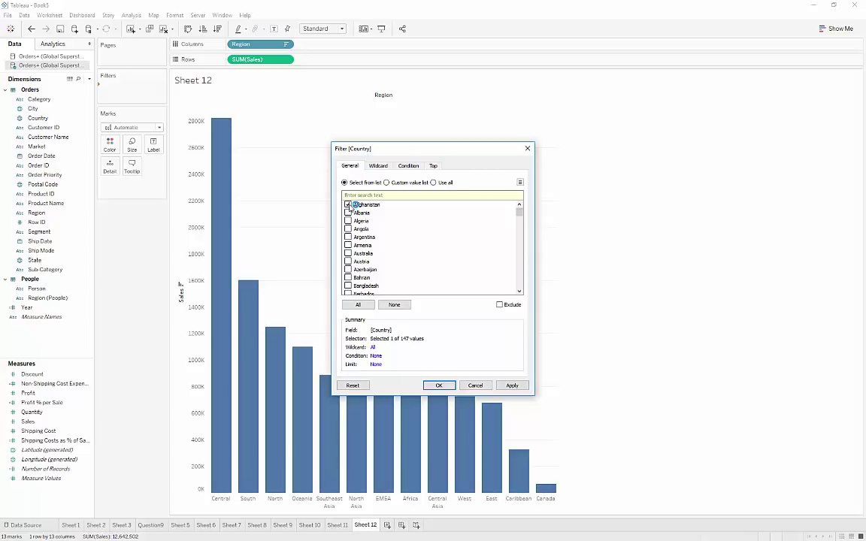
{"action": "left_click", "coordinate": [347, 212]}
{"action": "left_click", "coordinate": [347, 221]}
{"action": "left_click", "coordinate": [348, 228]}
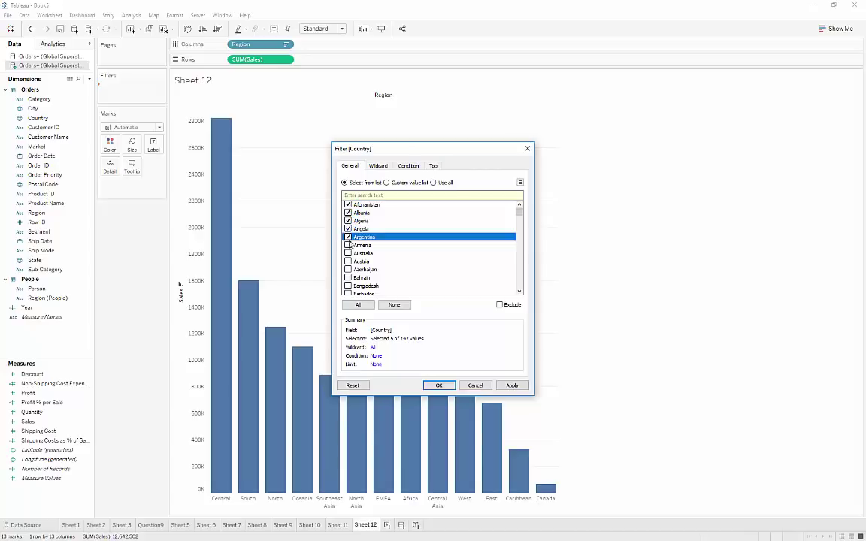
{"action": "left_click", "coordinate": [512, 385]}
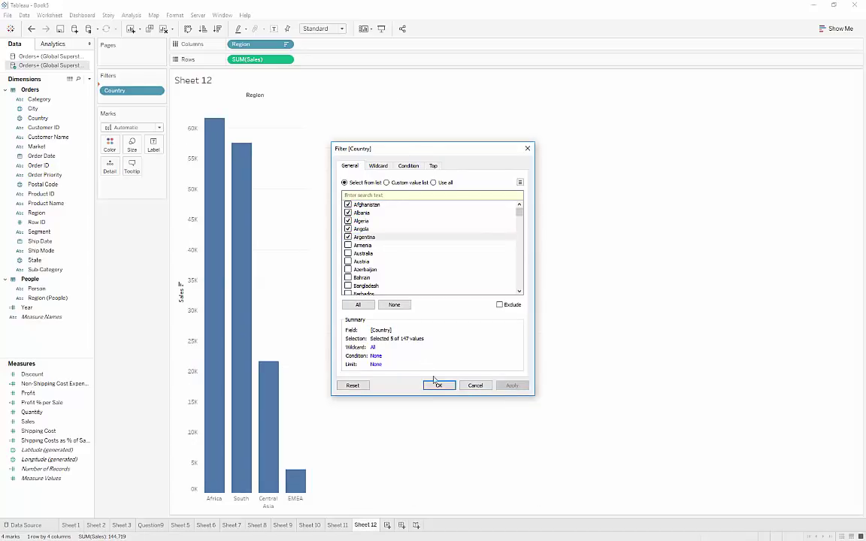
{"action": "left_click", "coordinate": [438, 385]}
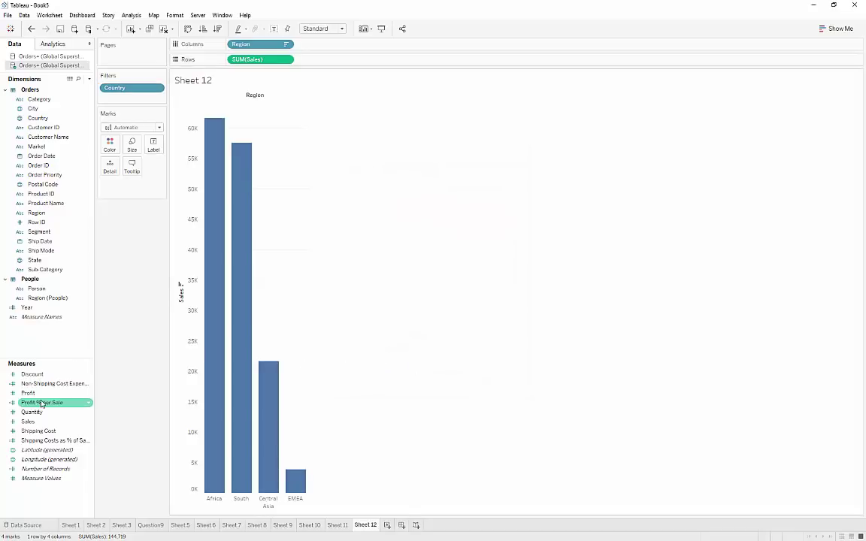
Add a filter on all individual Profit values with a minimum of 0 alongside the Country filter
{"action": "left_click_drag", "start_coordinate": [41, 393], "coordinate": [117, 93]}
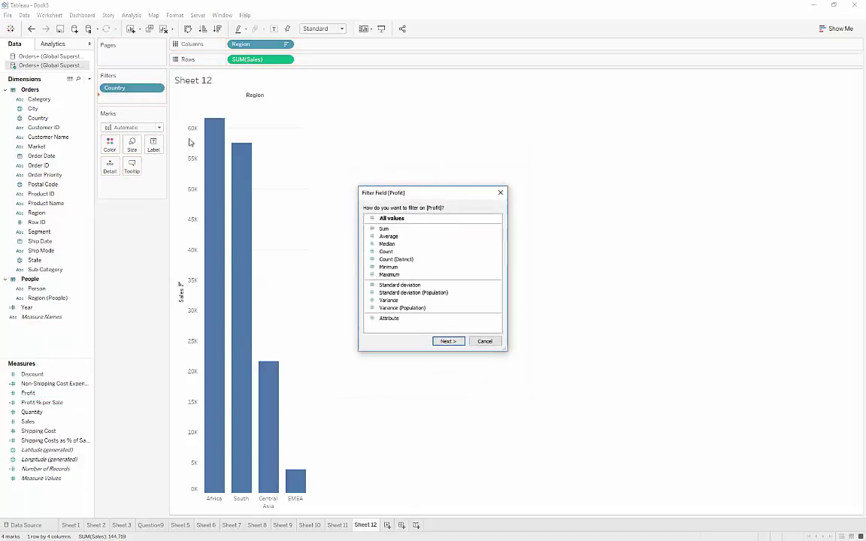
{"action": "left_click", "coordinate": [448, 341]}
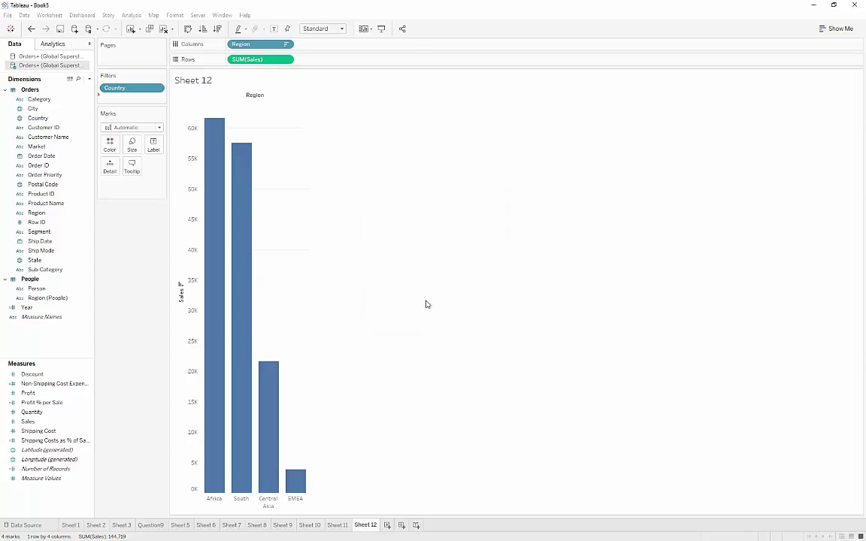
{"action": "double_click", "coordinate": [347, 272]}
{"action": "type", "text": "0"}
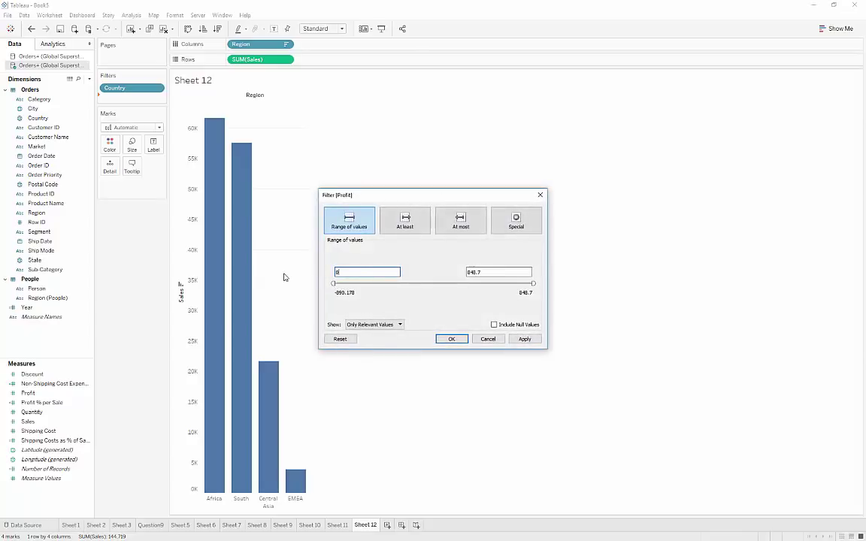
{"action": "left_click", "coordinate": [525, 338]}
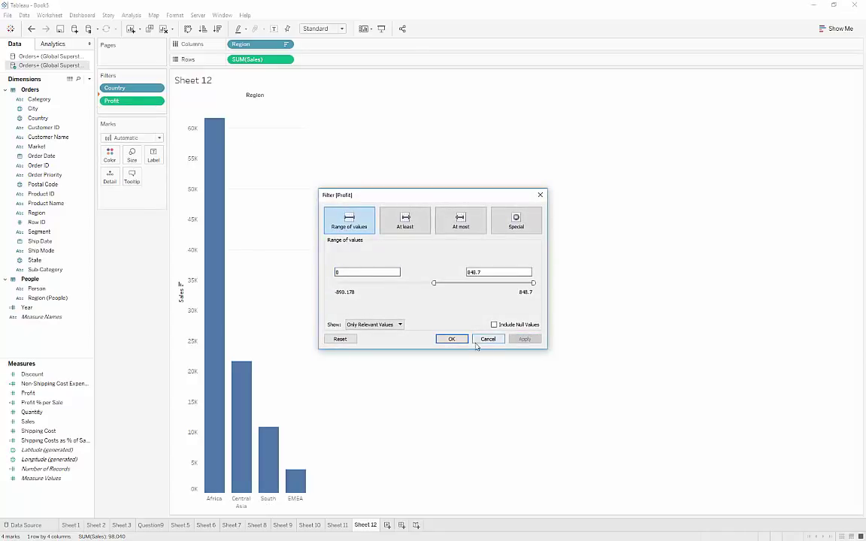
{"action": "left_click", "coordinate": [449, 339]}
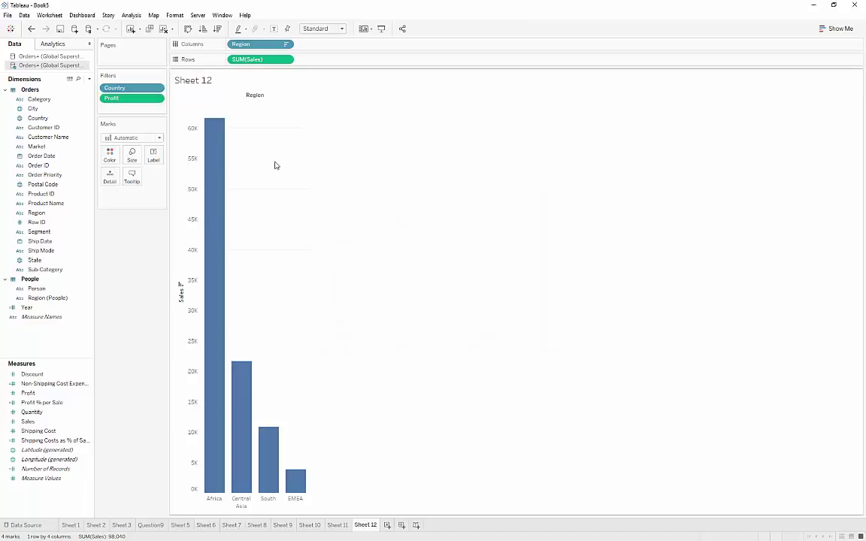
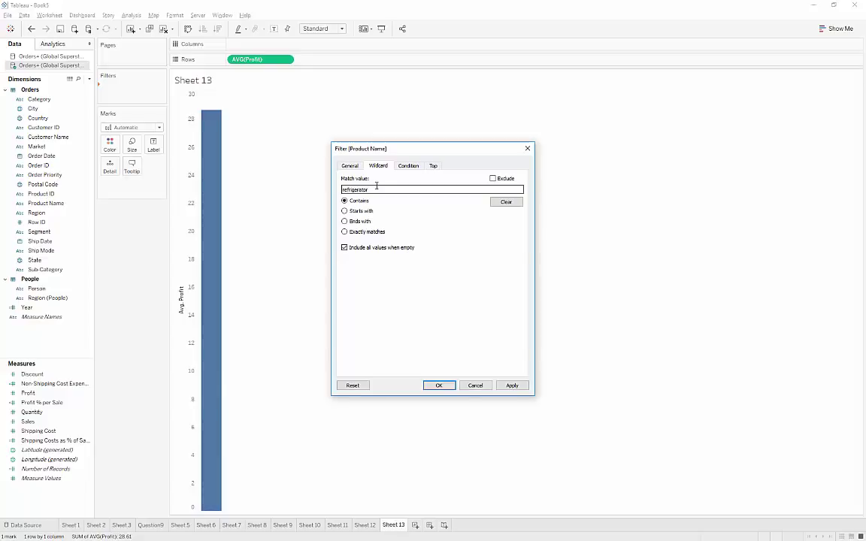
Apply the wildcard filter for Product Name containing "refrigerator" and check the average profit bar
{"action": "left_click", "coordinate": [514, 385]}
{"action": "left_click", "coordinate": [439, 386]}
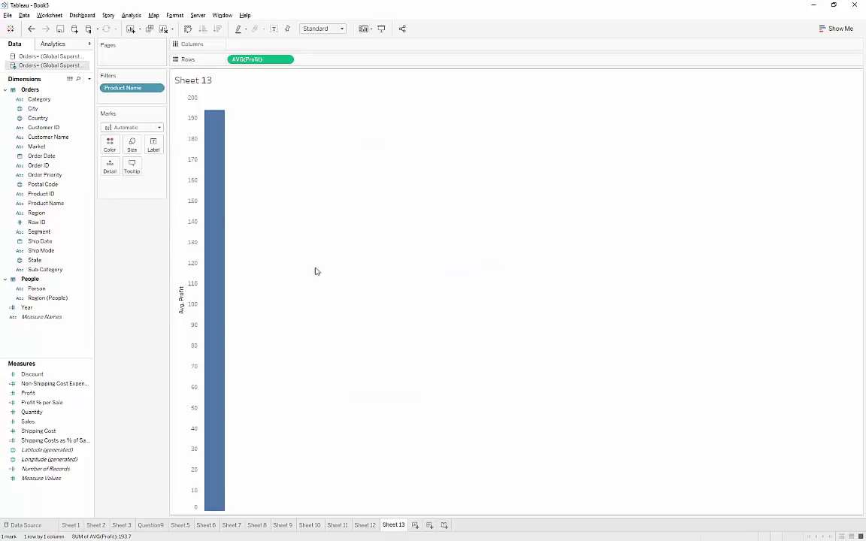
{"action": "mouse_move", "coordinate": [218, 183]}
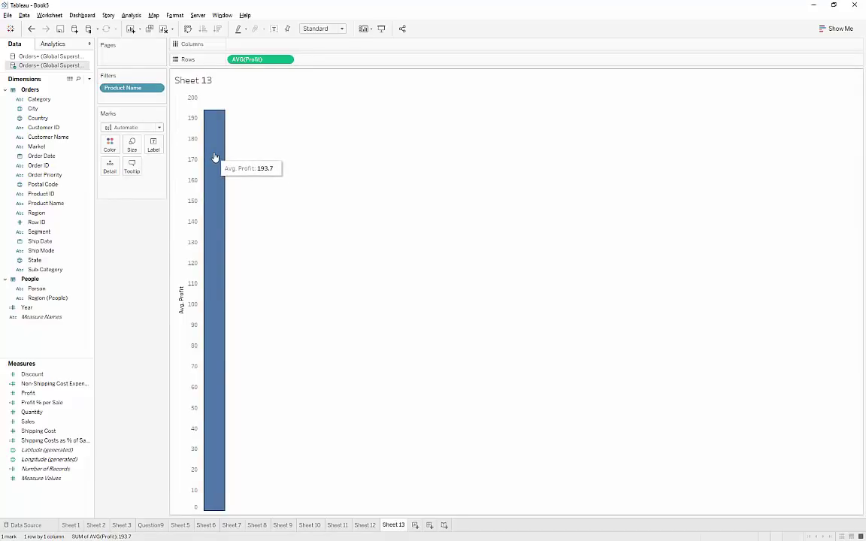
Break down the average profit by Product Name in columns and sort the products in descending order
{"action": "left_click", "coordinate": [55, 165]}
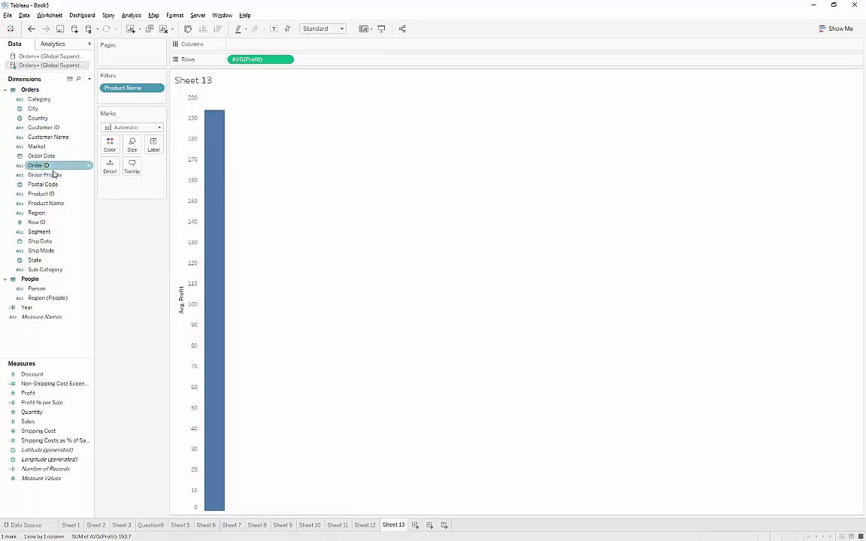
{"action": "left_click", "coordinate": [49, 194]}
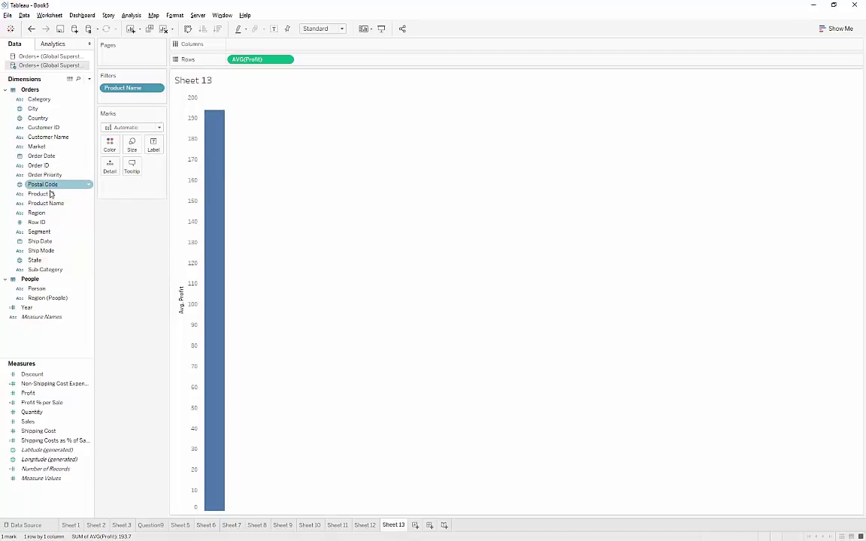
{"action": "left_click_drag", "start_coordinate": [45, 202], "coordinate": [263, 46]}
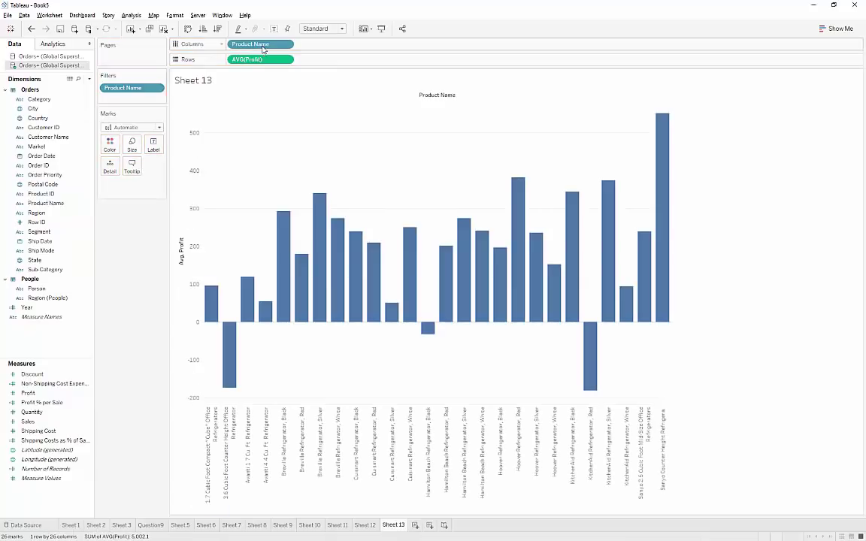
{"action": "left_click", "coordinate": [217, 28]}
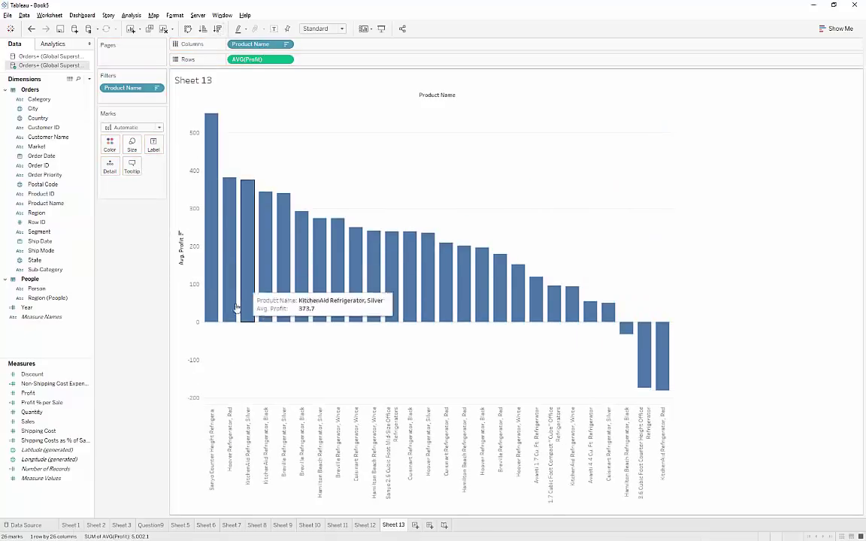
Swap the rows and columns to get horizontal bars and widen the Product Name labels
{"action": "left_click", "coordinate": [186, 30]}
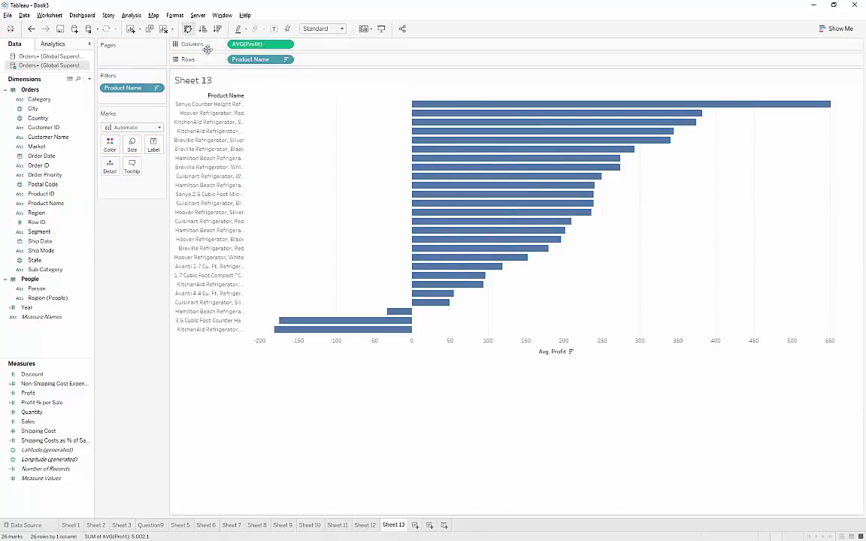
{"action": "left_click_drag", "start_coordinate": [245, 110], "coordinate": [315, 115]}
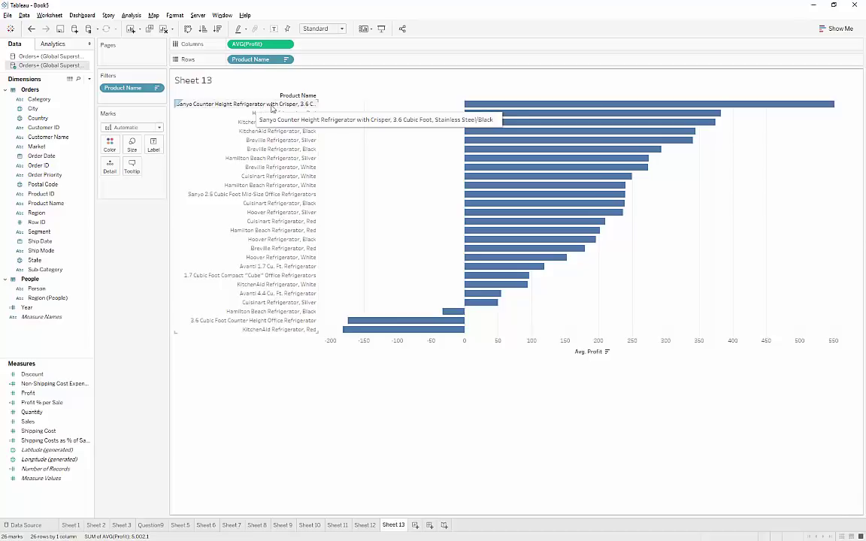
{"action": "mouse_move", "coordinate": [529, 110]}
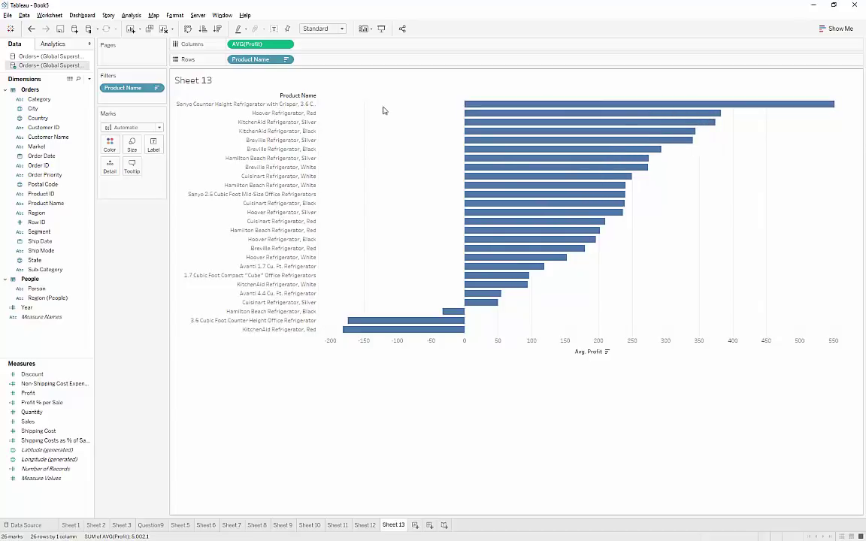
{"action": "left_click", "coordinate": [45, 412]}
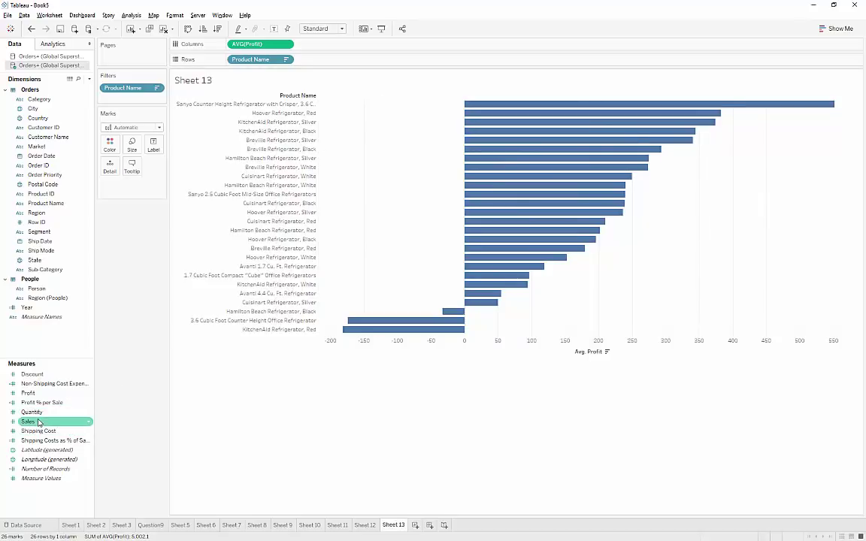
Add the sum of Sales to the columns beside the average profit for each refrigerator product
{"action": "left_click_drag", "start_coordinate": [33, 420], "coordinate": [354, 47]}
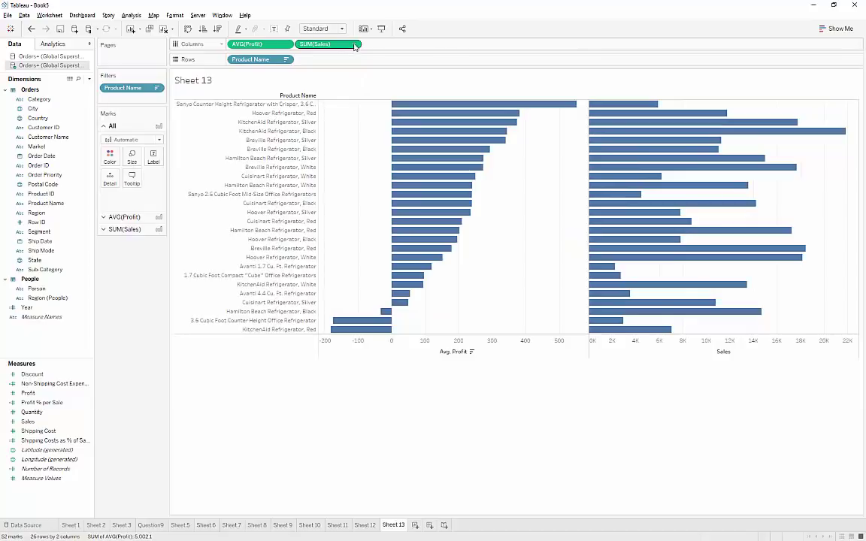
{"action": "left_click", "coordinate": [354, 45]}
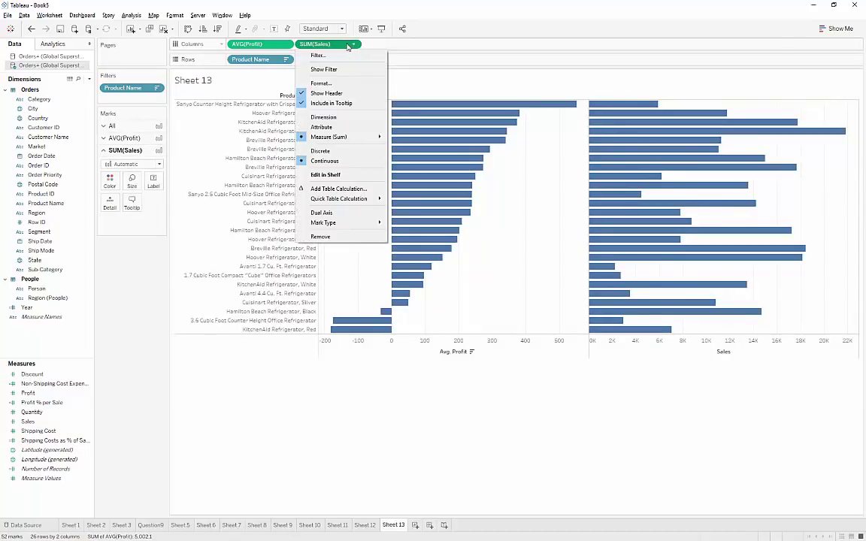
{"action": "left_click", "coordinate": [348, 47]}
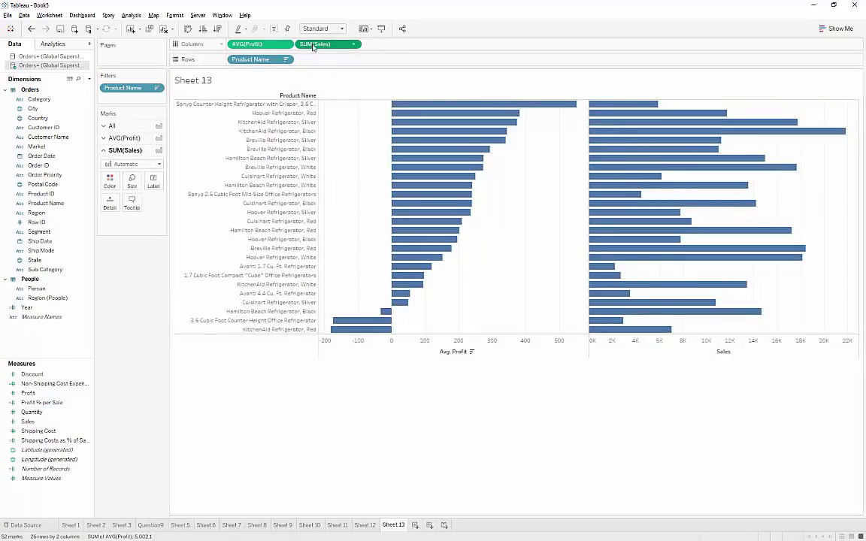
Replace Sales with the sum of Quantity in the columns beside the average profit
{"action": "left_click_drag", "start_coordinate": [313, 45], "coordinate": [348, 52]}
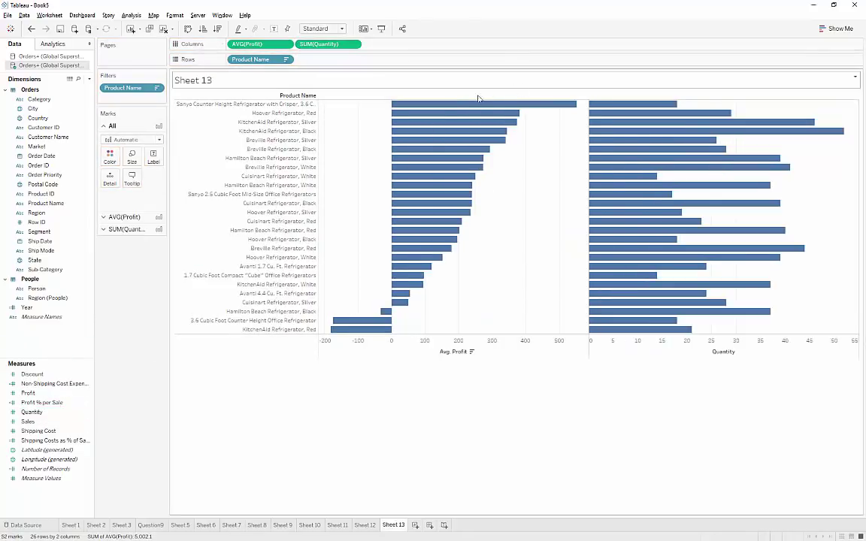
{"action": "mouse_move", "coordinate": [643, 108]}
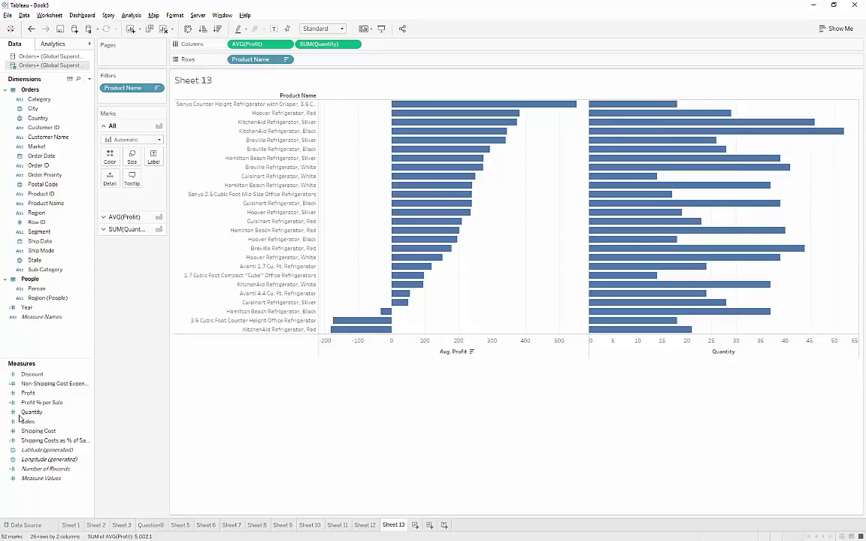
{"action": "left_click", "coordinate": [355, 44]}
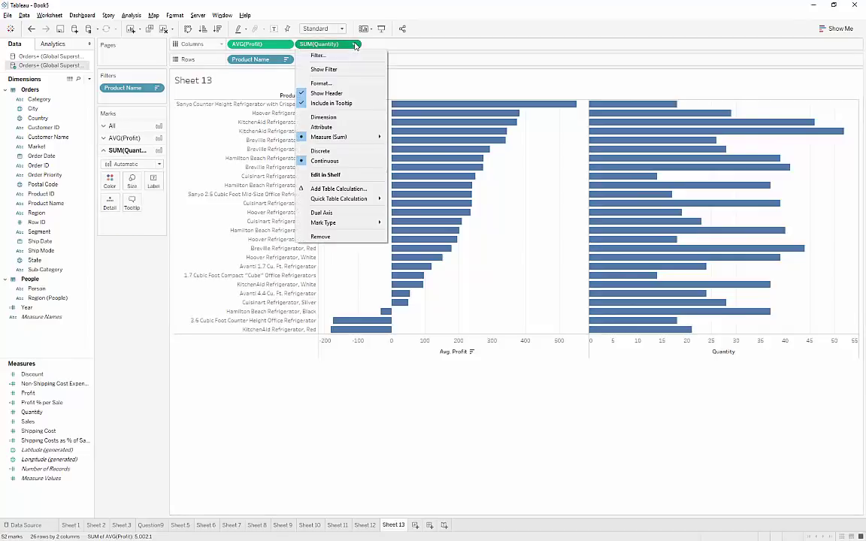
{"action": "left_click", "coordinate": [356, 44]}
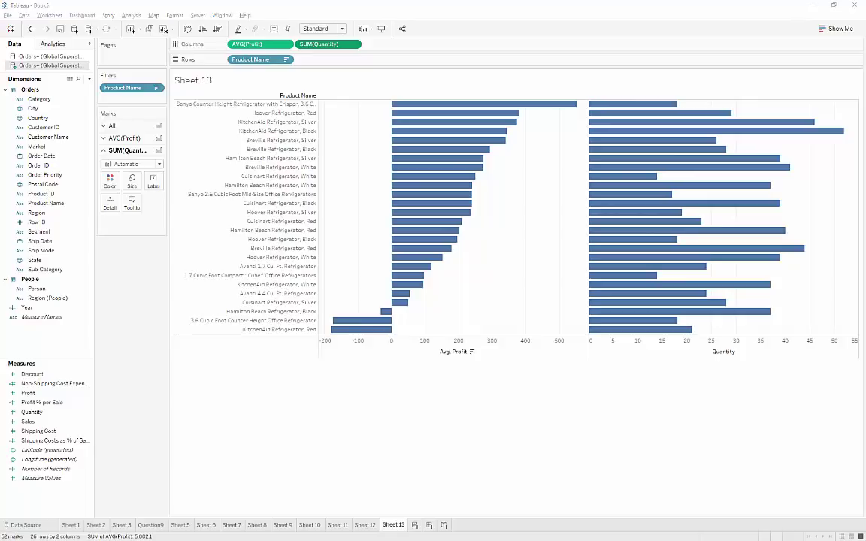
Create a new worksheet with Shipping Cost in the rows, aggregated as an average
{"action": "left_click", "coordinate": [415, 526]}
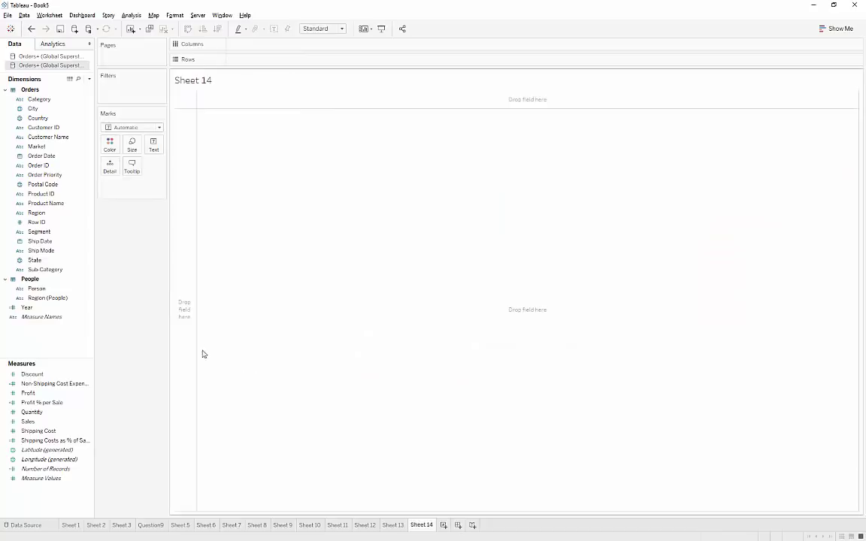
{"action": "left_click", "coordinate": [66, 421]}
{"action": "left_click_drag", "start_coordinate": [69, 430], "coordinate": [294, 67]}
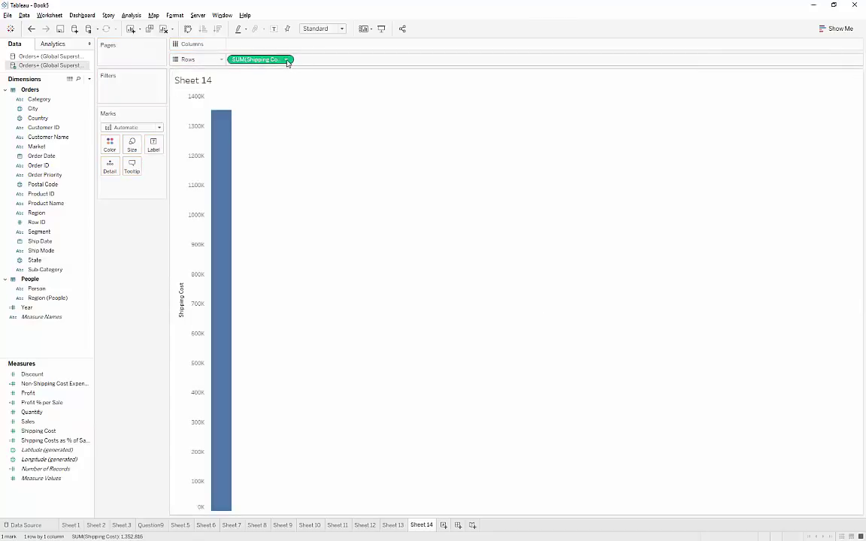
{"action": "left_click", "coordinate": [285, 60]}
{"action": "mouse_move", "coordinate": [308, 157]}
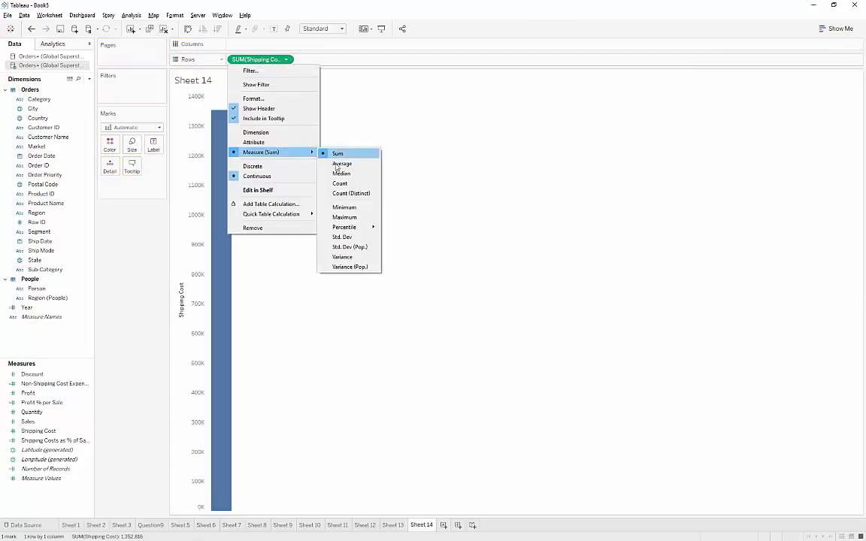
{"action": "left_click", "coordinate": [335, 162]}
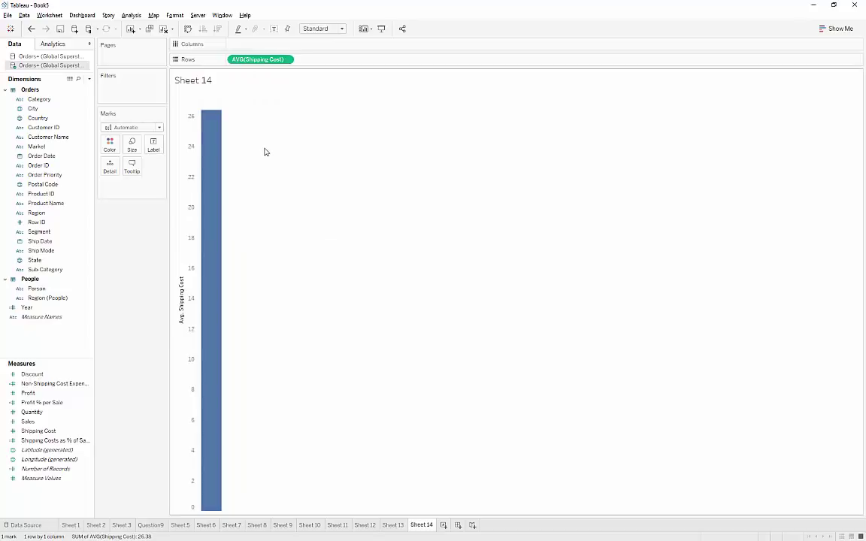
Filter the average shipping cost by Order Date years, keeping only 2011 and 2014
{"action": "left_click", "coordinate": [58, 154]}
{"action": "left_click_drag", "start_coordinate": [58, 154], "coordinate": [131, 89]}
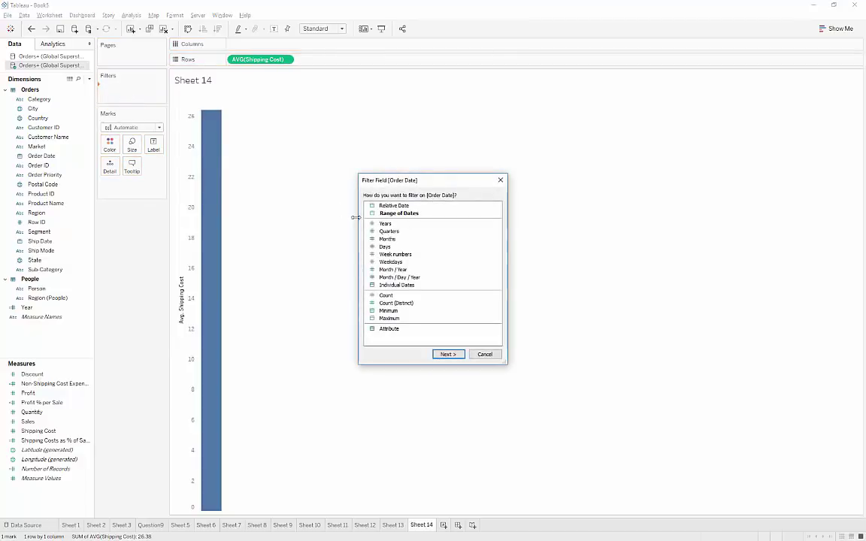
{"action": "left_click", "coordinate": [385, 224]}
{"action": "left_click", "coordinate": [447, 354]}
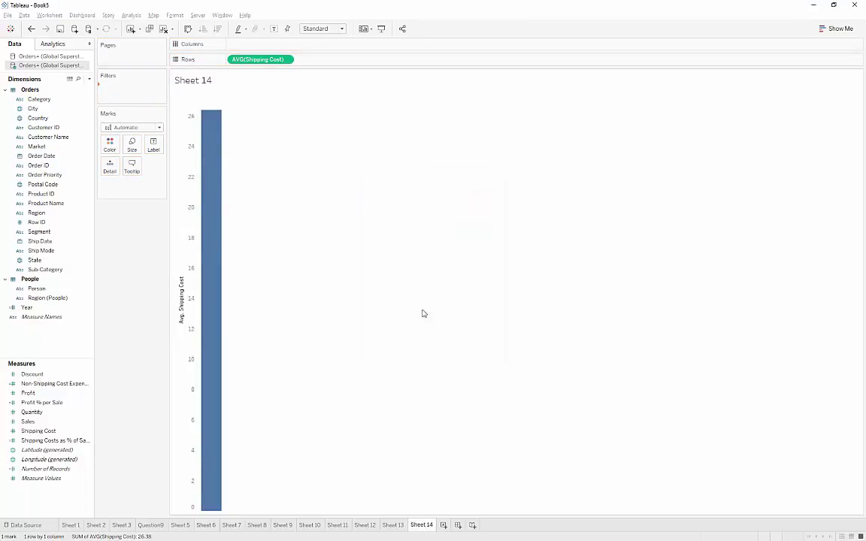
{"action": "left_click", "coordinate": [347, 199]}
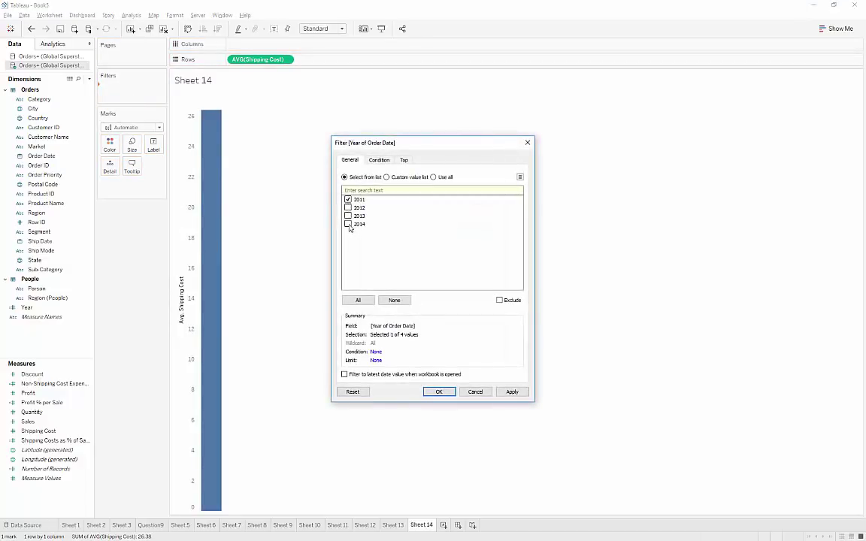
{"action": "left_click", "coordinate": [348, 224]}
{"action": "left_click", "coordinate": [511, 391]}
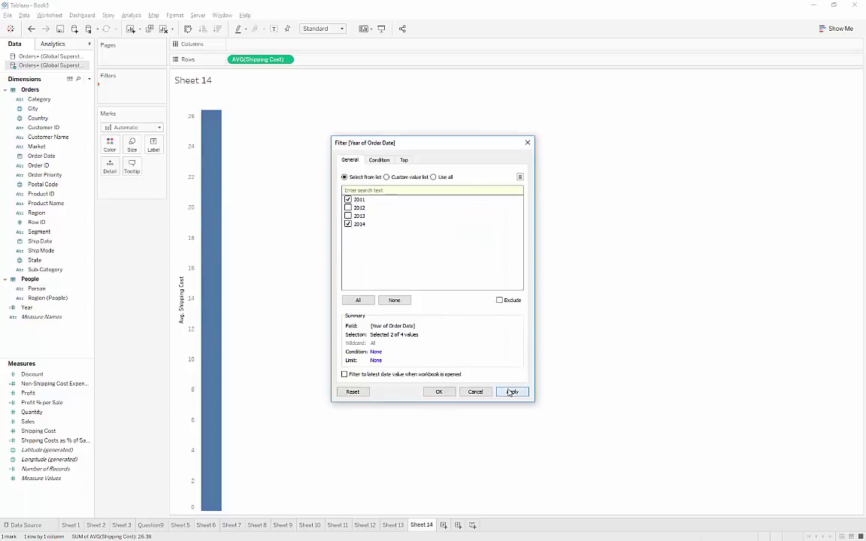
{"action": "left_click", "coordinate": [440, 391]}
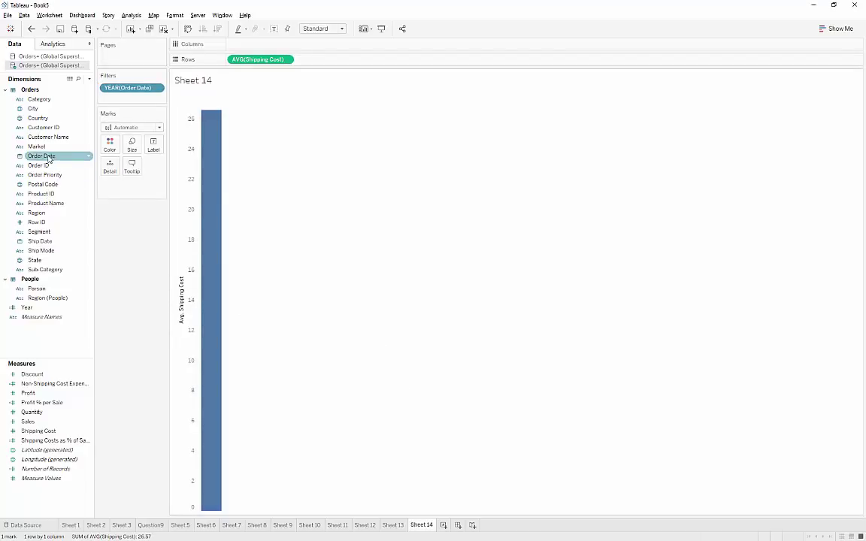
Break down the average shipping cost in columns by Ship Mode and, within each mode, by Order Date year
{"action": "left_click_drag", "start_coordinate": [45, 160], "coordinate": [251, 46]}
{"action": "left_click", "coordinate": [64, 292]}
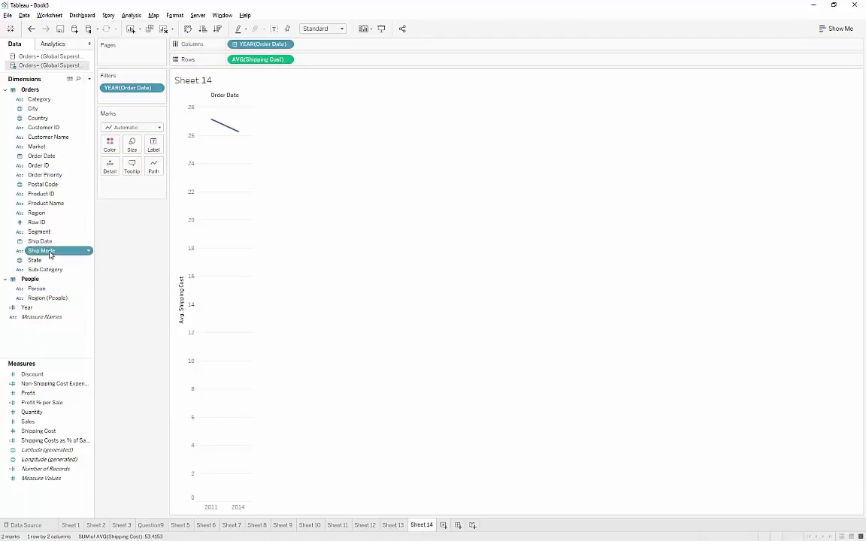
{"action": "left_click_drag", "start_coordinate": [49, 251], "coordinate": [229, 45]}
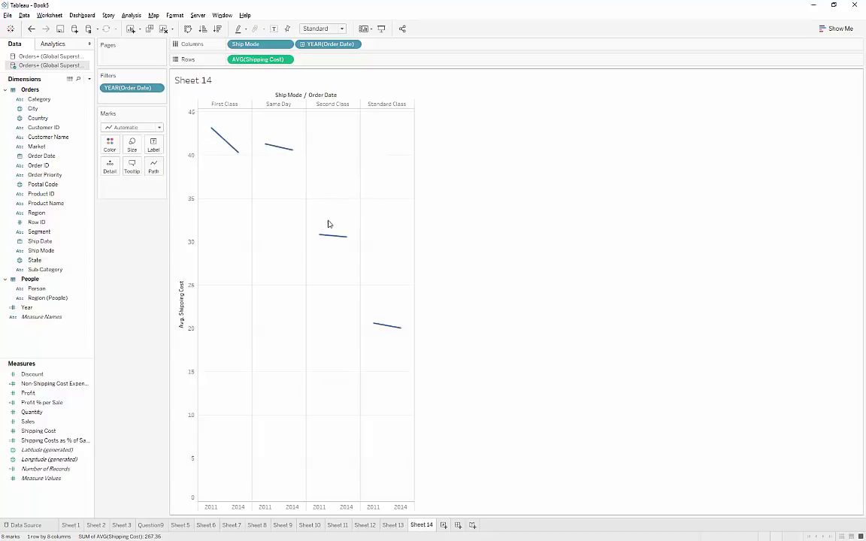
{"action": "mouse_move", "coordinate": [385, 325]}
{"action": "mouse_move", "coordinate": [232, 145]}
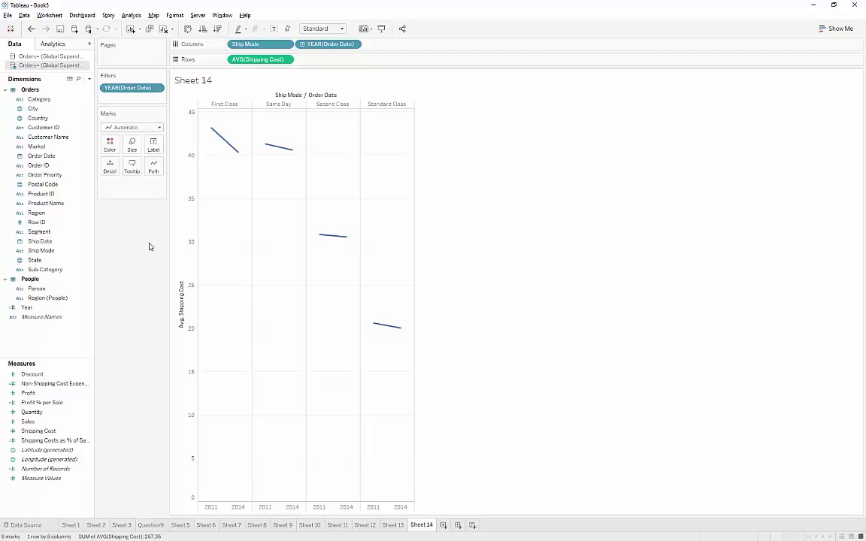
Create a new worksheet listing all members of Product Name in the rows
{"action": "left_click", "coordinate": [443, 524]}
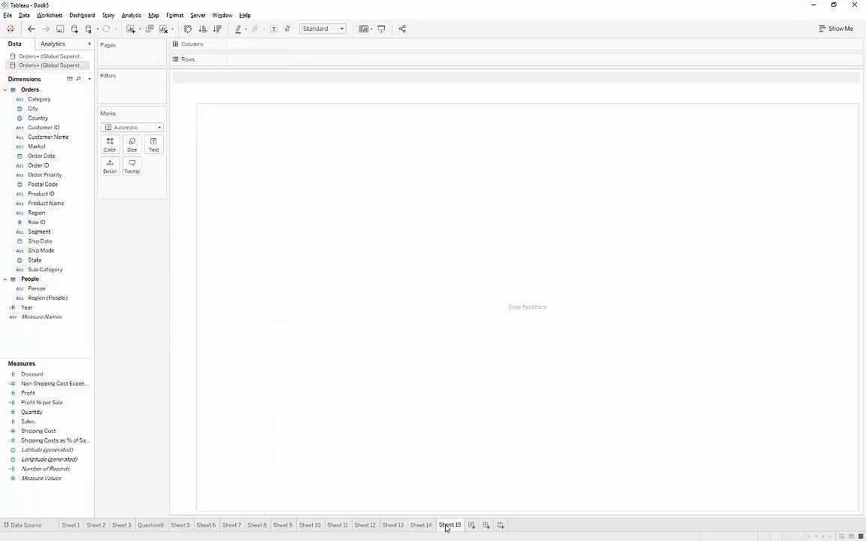
{"action": "left_click", "coordinate": [56, 168]}
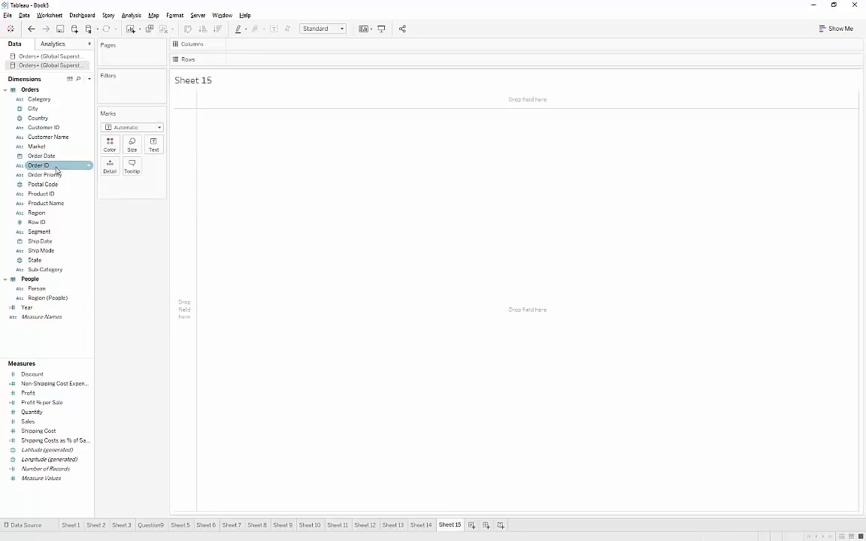
{"action": "left_click_drag", "start_coordinate": [46, 203], "coordinate": [246, 61]}
{"action": "left_click", "coordinate": [380, 245]}
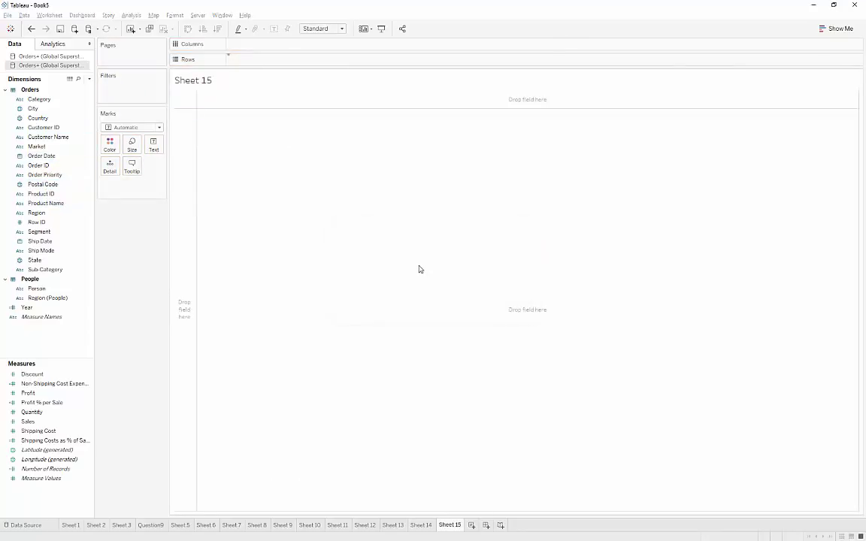
Show the sum of Quantity in columns for each product and sort the products in descending order
{"action": "left_click", "coordinate": [48, 412]}
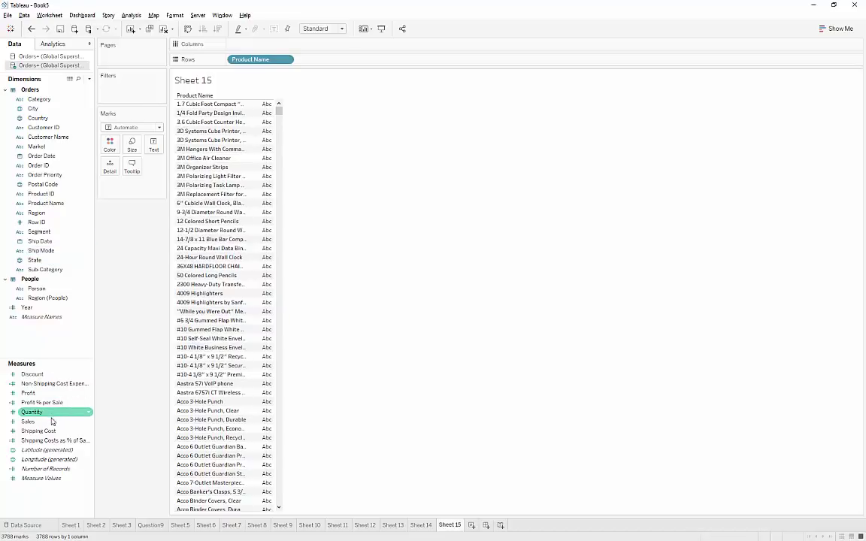
{"action": "left_click", "coordinate": [52, 421]}
{"action": "left_click_drag", "start_coordinate": [50, 413], "coordinate": [325, 52]}
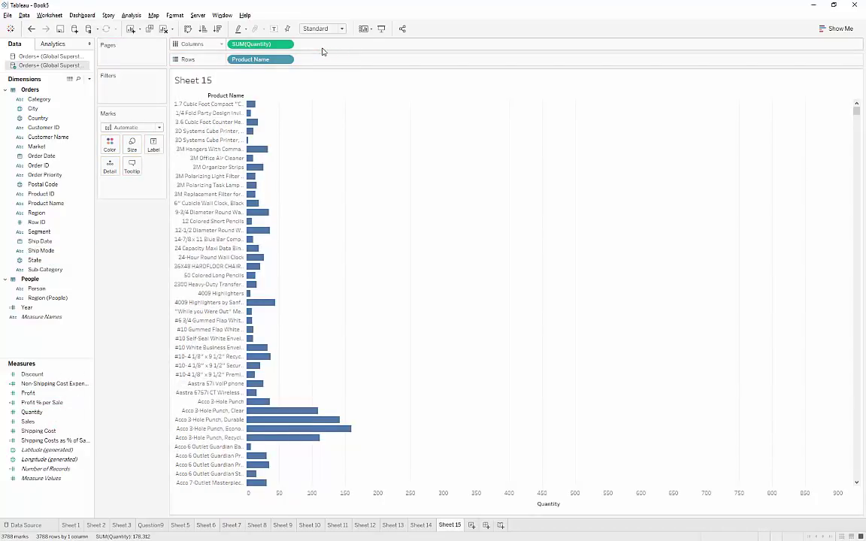
{"action": "left_click", "coordinate": [218, 29]}
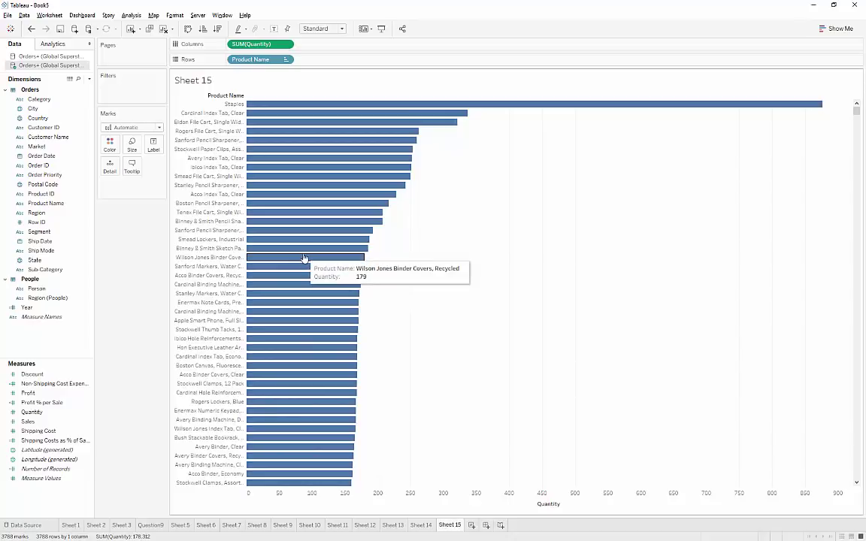
Filter the products on the sum of Quantity with a minimum of 200
{"action": "left_click", "coordinate": [37, 375]}
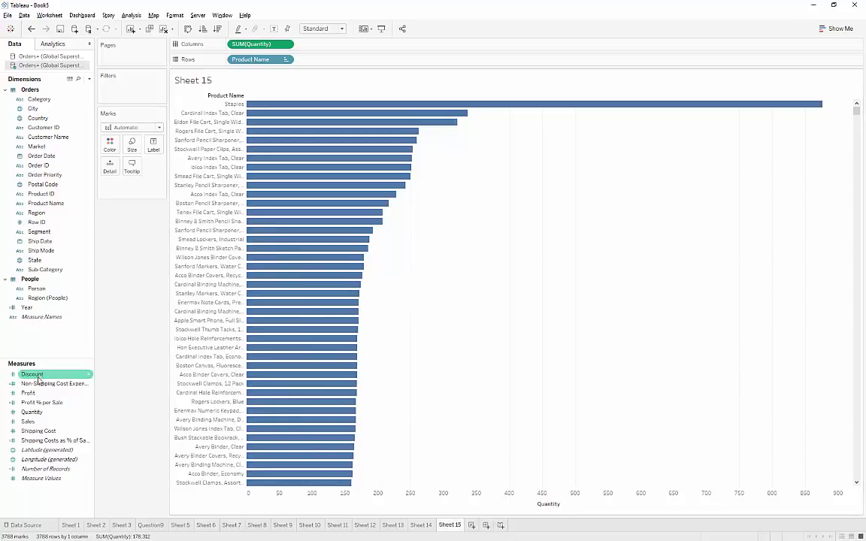
{"action": "left_click_drag", "start_coordinate": [31, 412], "coordinate": [126, 94]}
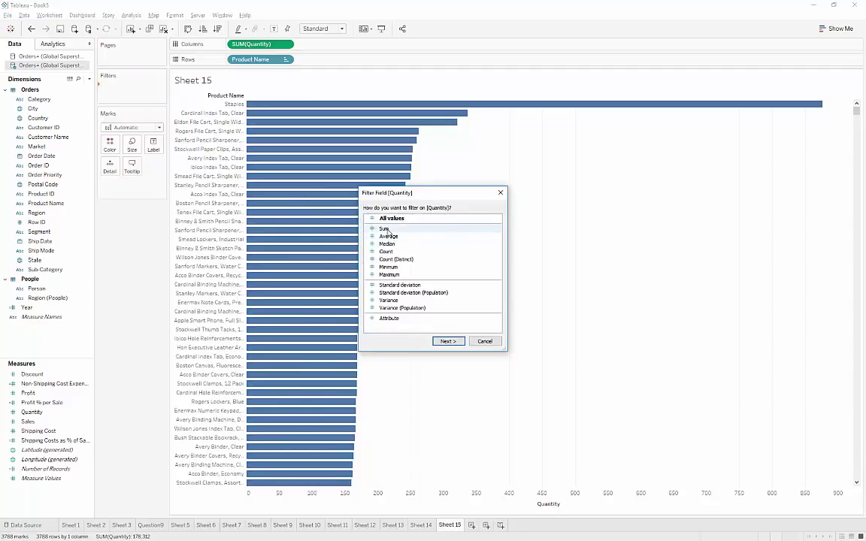
{"action": "left_click", "coordinate": [448, 341]}
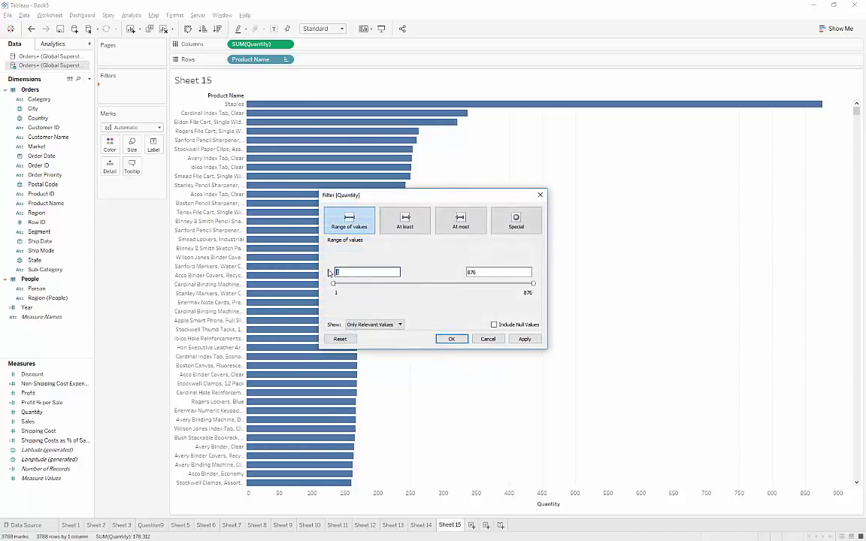
{"action": "left_click", "coordinate": [335, 272]}
{"action": "type", "text": "200"}
{"action": "left_click", "coordinate": [523, 338]}
{"action": "left_click", "coordinate": [451, 338]}
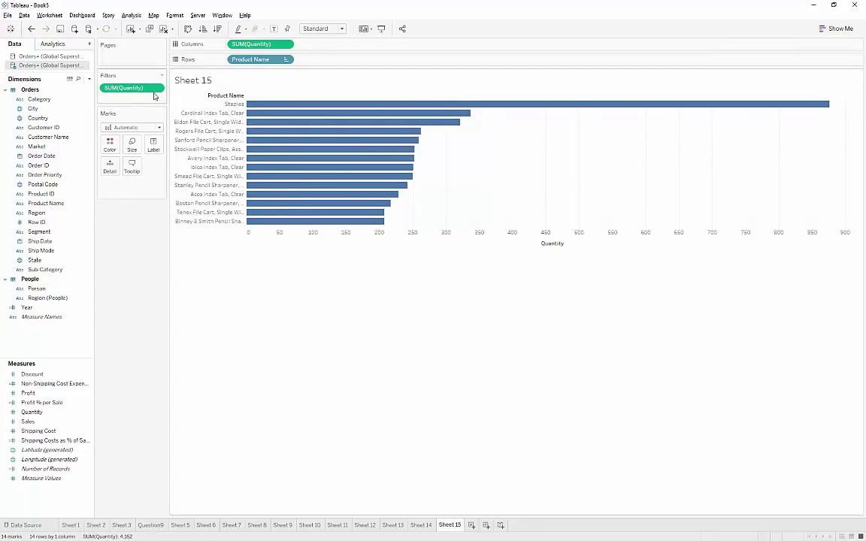
Replace the summed Quantity filter with one on all individual Quantity values from 10 to 14 and look through the filtered product bars
{"action": "mouse_move", "coordinate": [148, 91]}
{"action": "left_mouse_down"}
{"action": "mouse_move", "coordinate": [76, 157]}
{"action": "mouse_move", "coordinate": [44, 363]}
{"action": "mouse_move", "coordinate": [122, 201]}
{"action": "mouse_move", "coordinate": [137, 90]}
{"action": "left_mouse_up"}
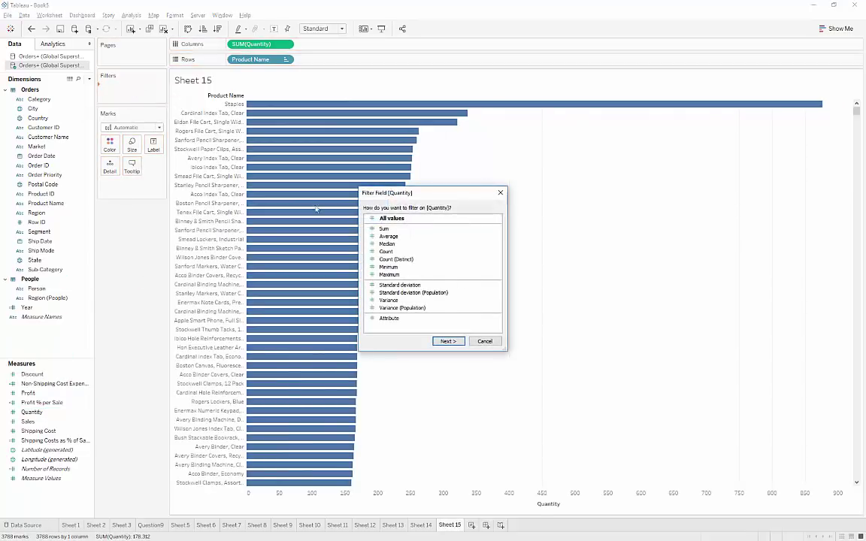
{"action": "left_click", "coordinate": [392, 219]}
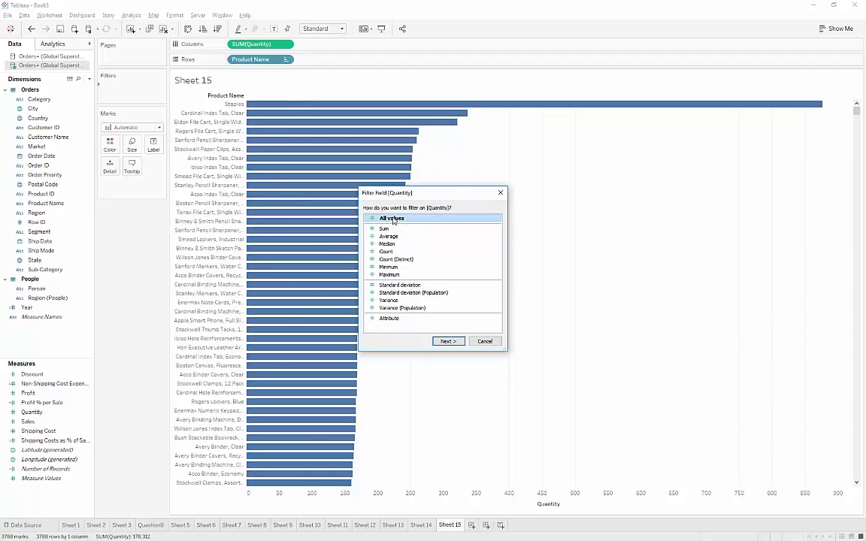
{"action": "left_click", "coordinate": [449, 342]}
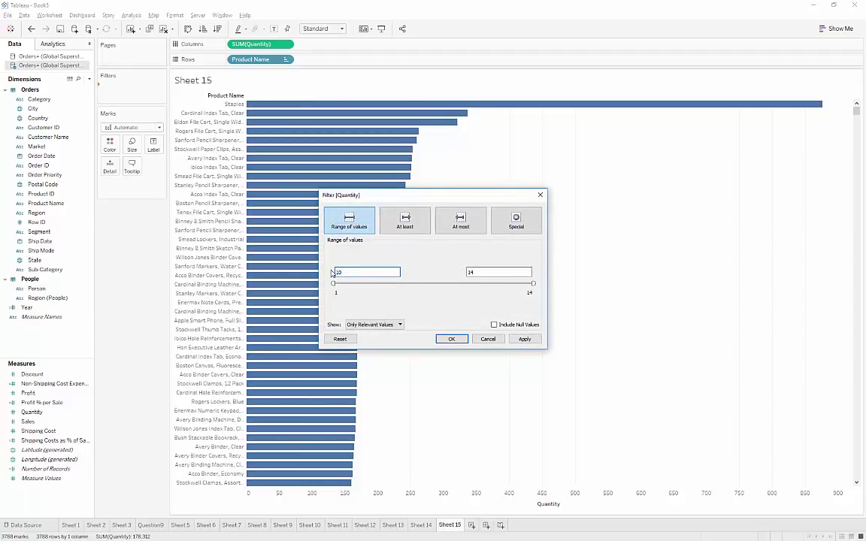
{"action": "left_click", "coordinate": [524, 340]}
{"action": "left_click", "coordinate": [518, 339]}
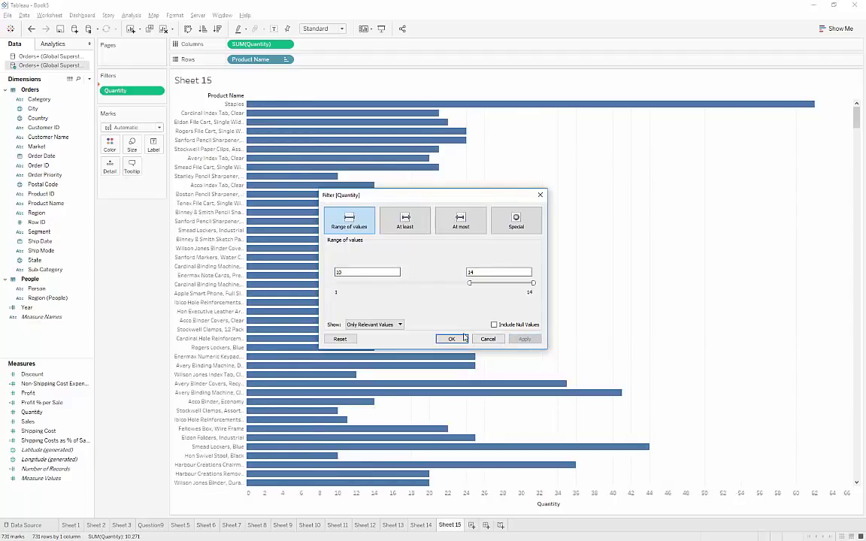
{"action": "left_click", "coordinate": [450, 338]}
{"action": "scroll", "coordinate": [414, 260], "scroll_direction": "down", "scroll_amount": 5}
{"action": "scroll", "coordinate": [415, 270], "scroll_direction": "down", "scroll_amount": 5}
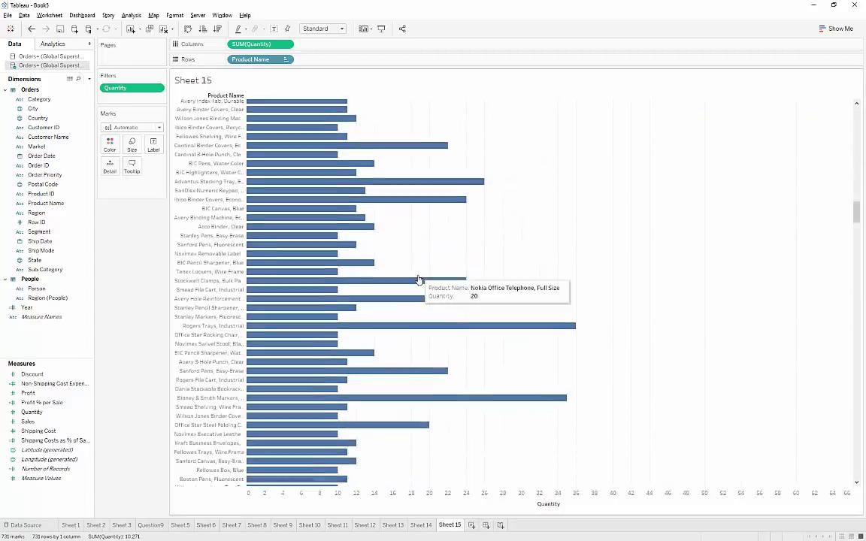
{"action": "scroll", "coordinate": [418, 276], "scroll_direction": "up", "scroll_amount": 8}
{"action": "scroll", "coordinate": [420, 269], "scroll_direction": "up", "scroll_amount": 5}
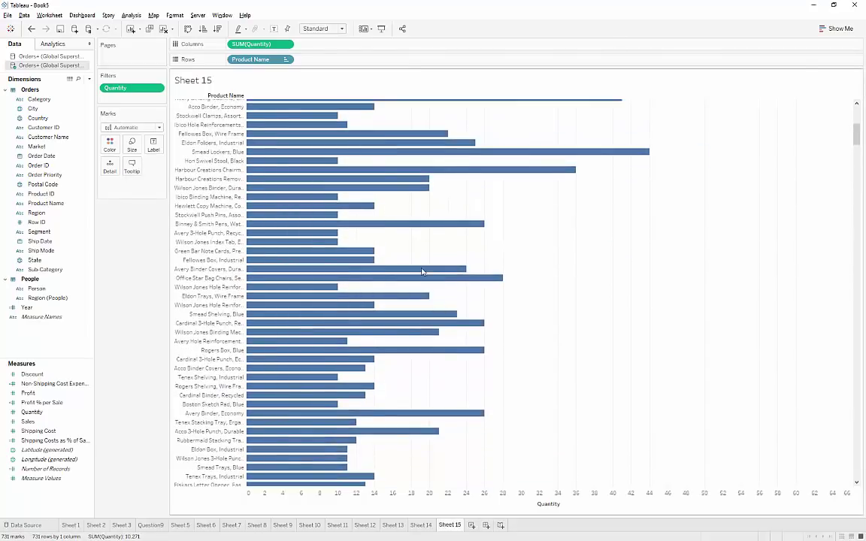